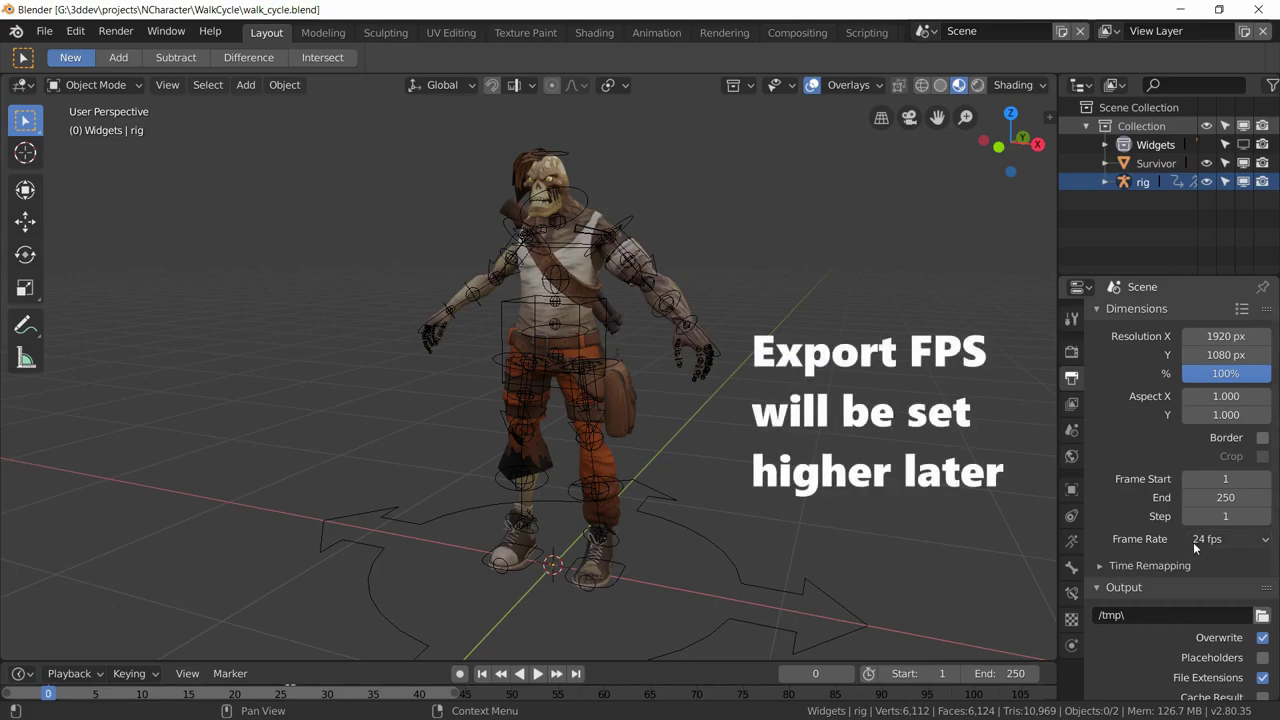
Show the rig's armature properties, enlarge the timeline and set the scene's end frame to 24
click(1071, 540)
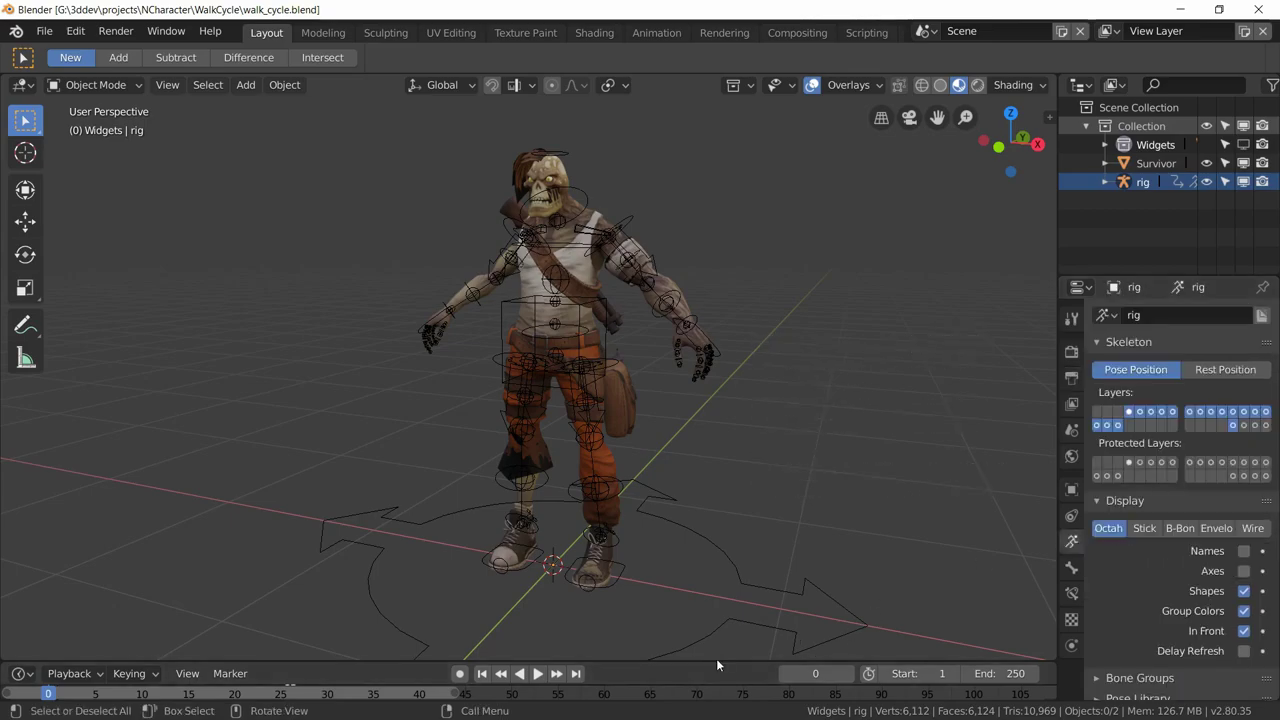
drag(716, 660, 717, 579)
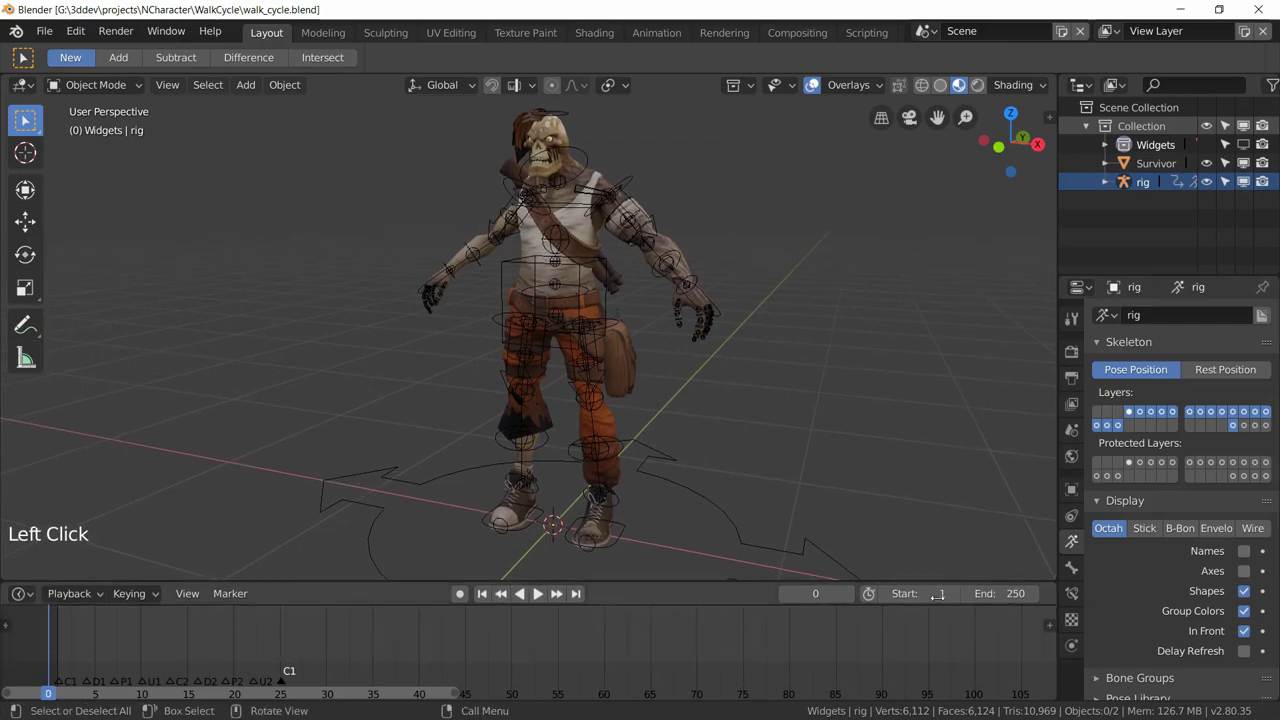
click(1000, 593)
text(24)
key(Return)
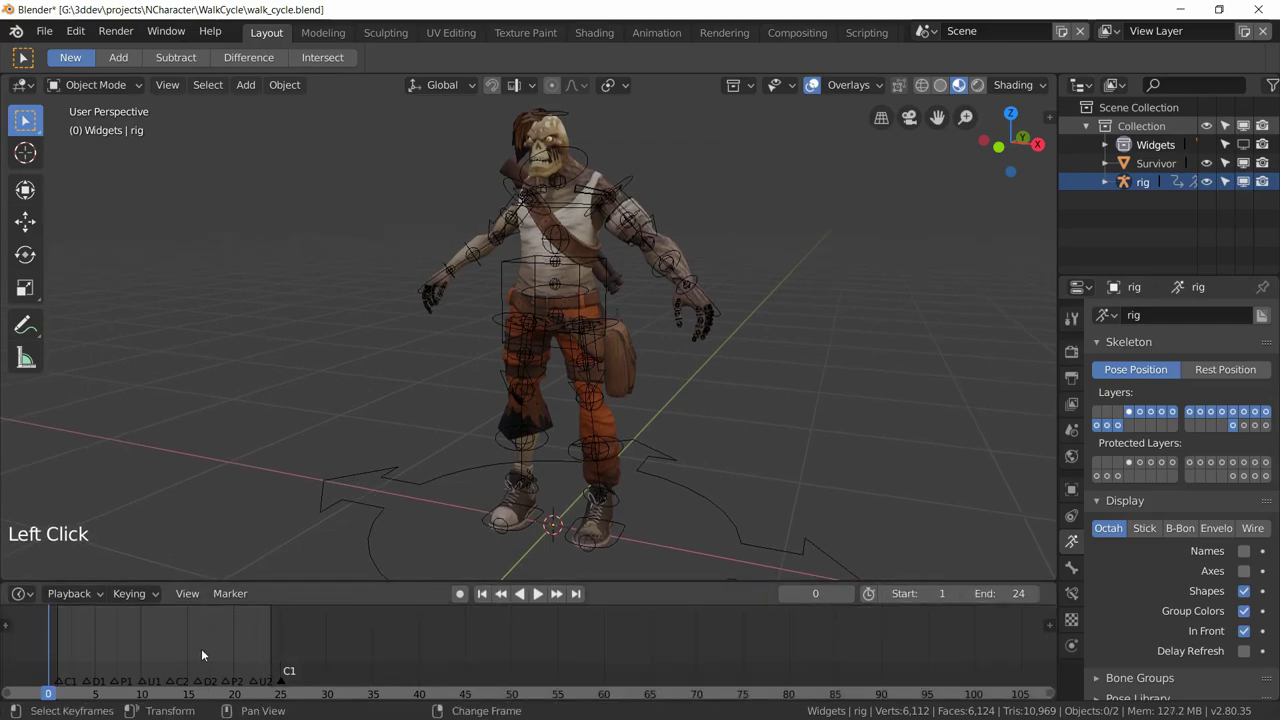
Select the C1 marker at frame 1 and review the commands available for timeline markers
scroll(191, 663, up, 2)
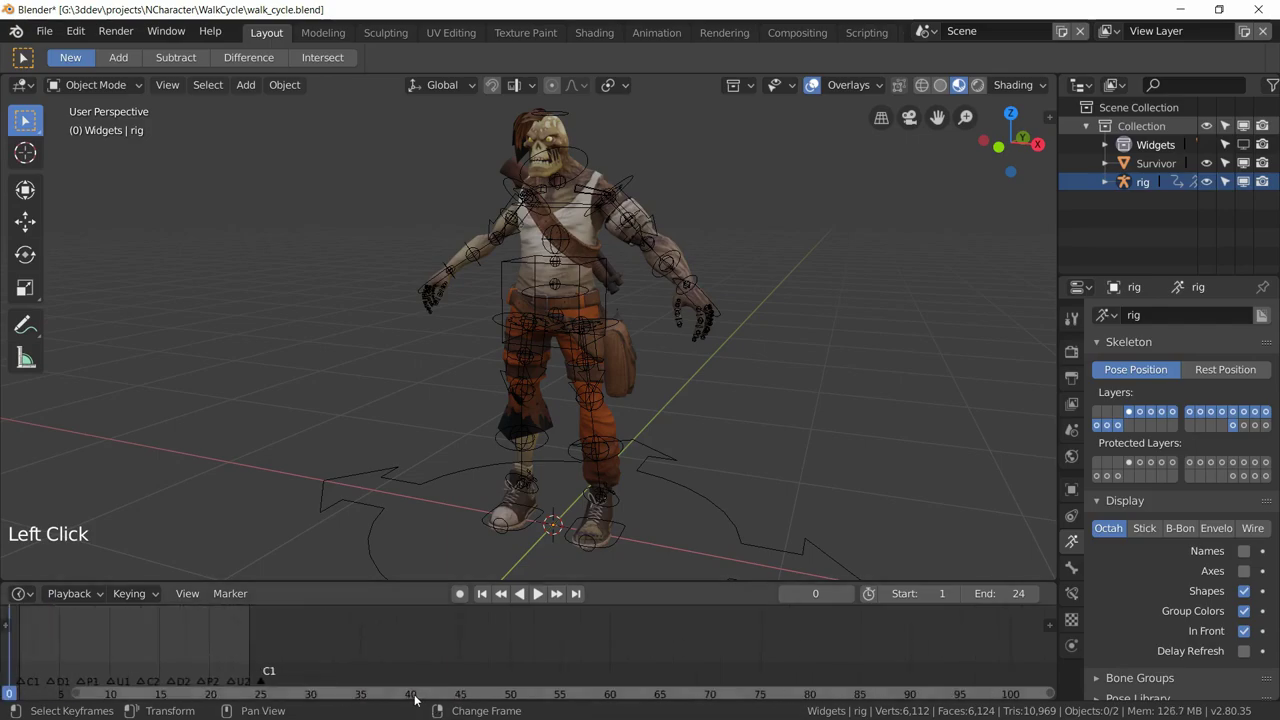
scroll(418, 700, up, 5)
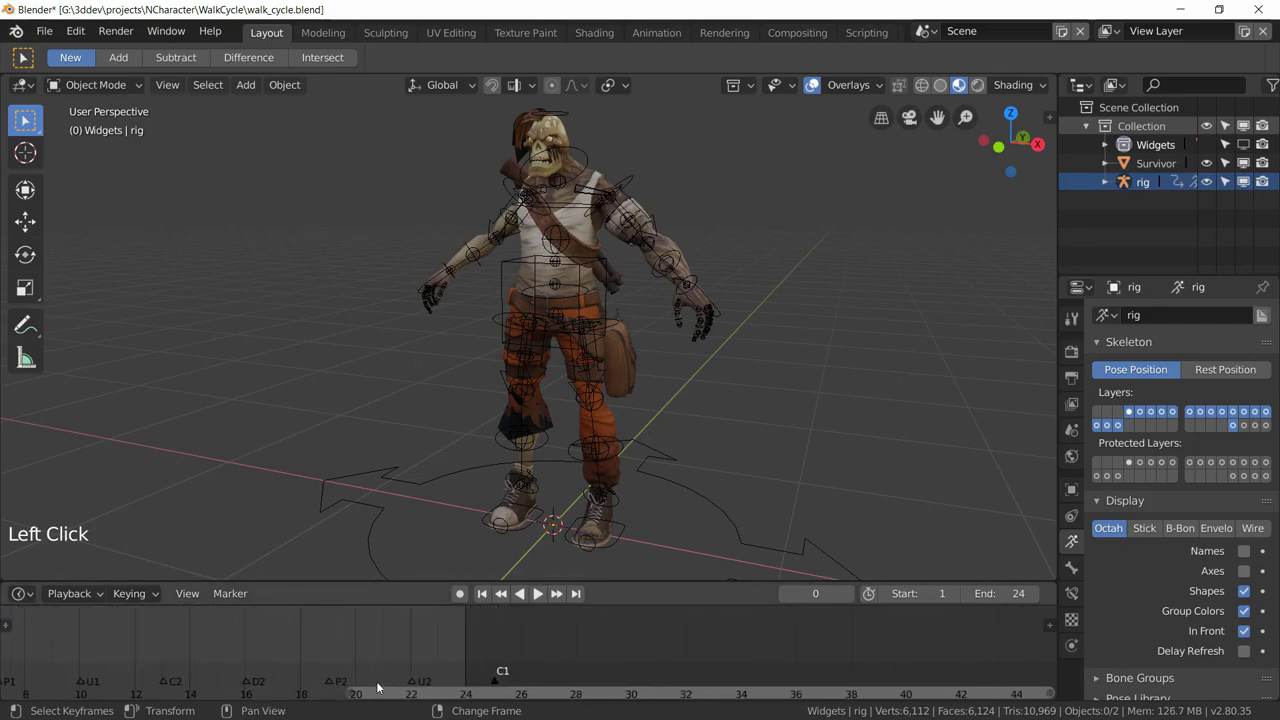
drag(431, 700, 150, 700)
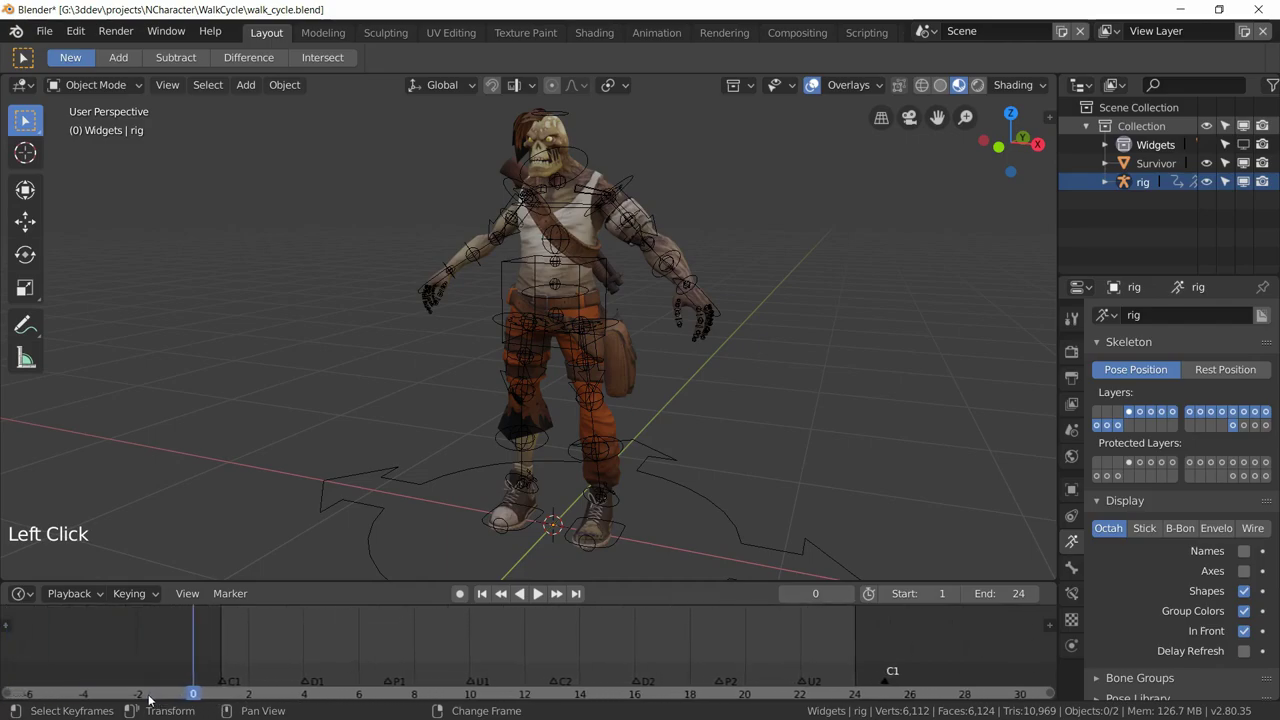
scroll(363, 640, up, 2)
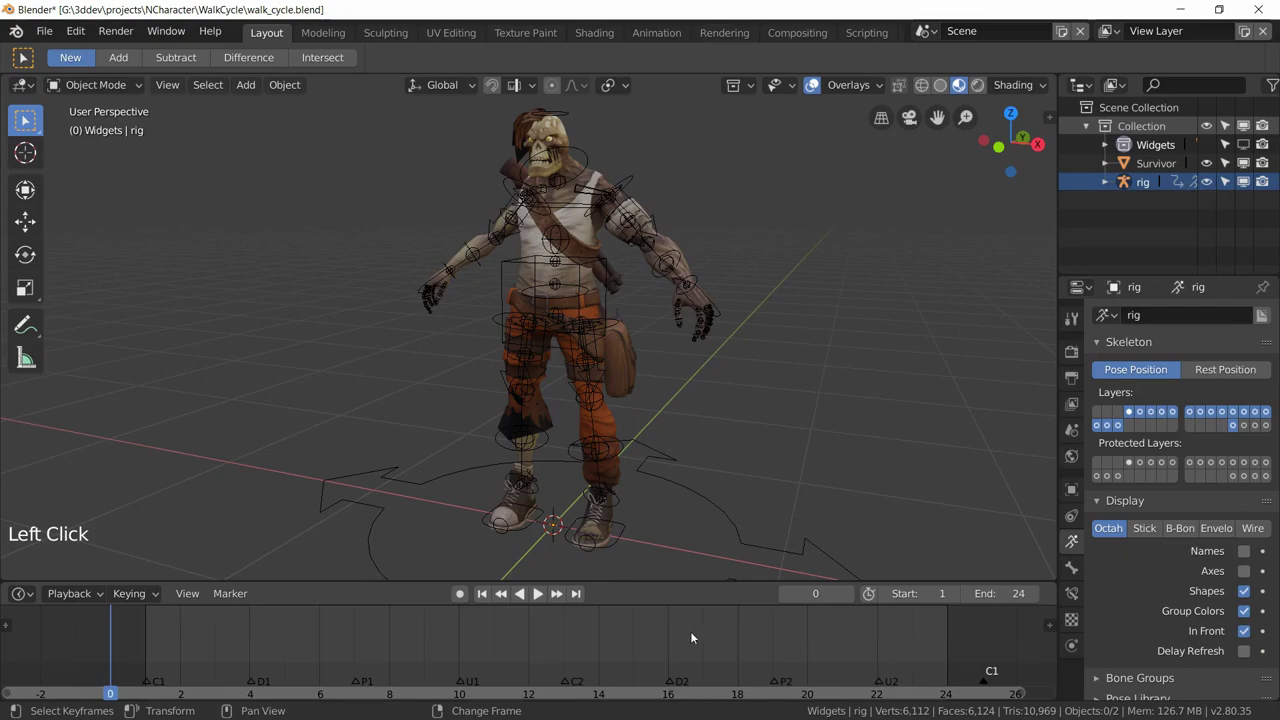
click(147, 684)
click(229, 594)
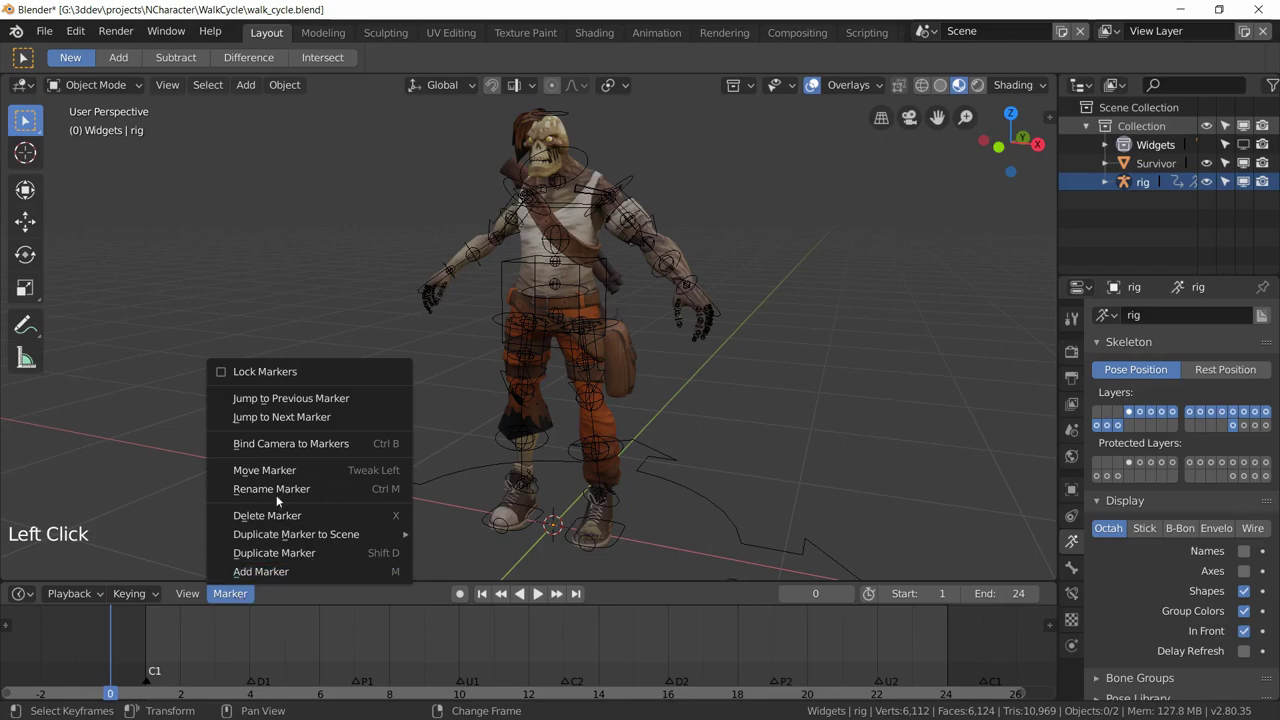
Step the current frame from the C1 marker at frame 1 through D1 at frame 4 to P1 at frame 7
right_click(155, 677)
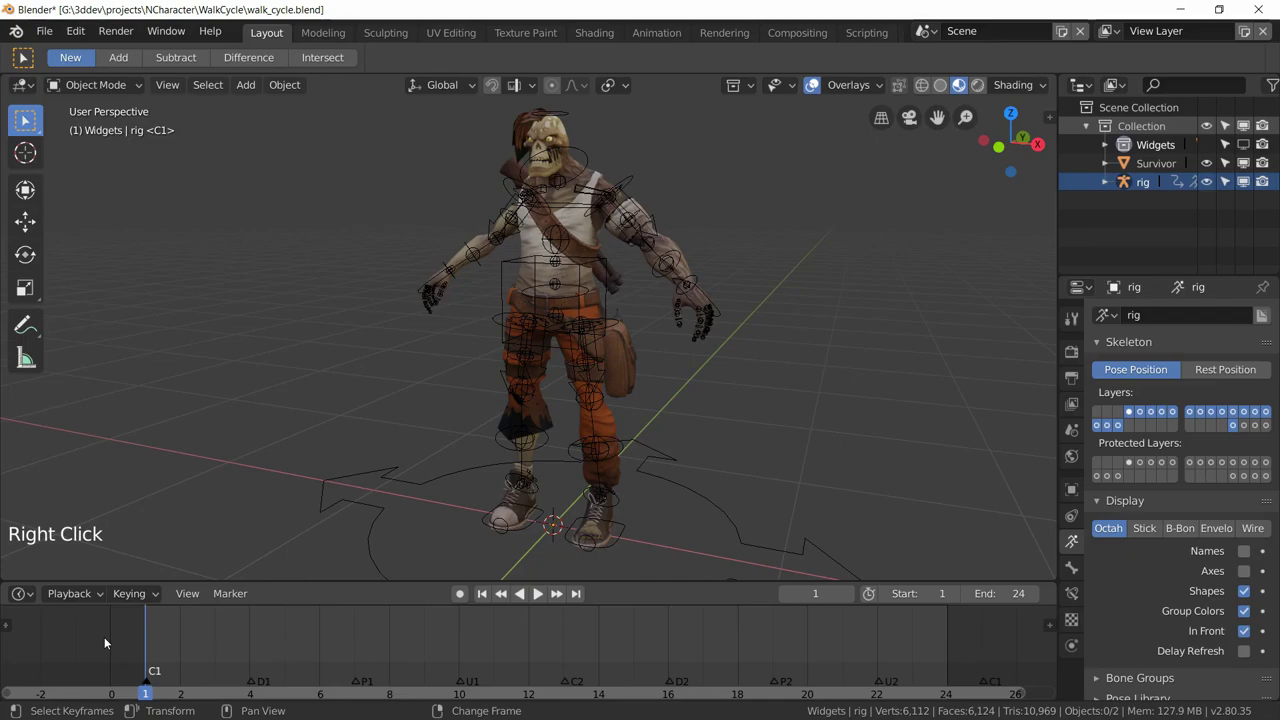
key(Right)
key(Right)
key(Right)
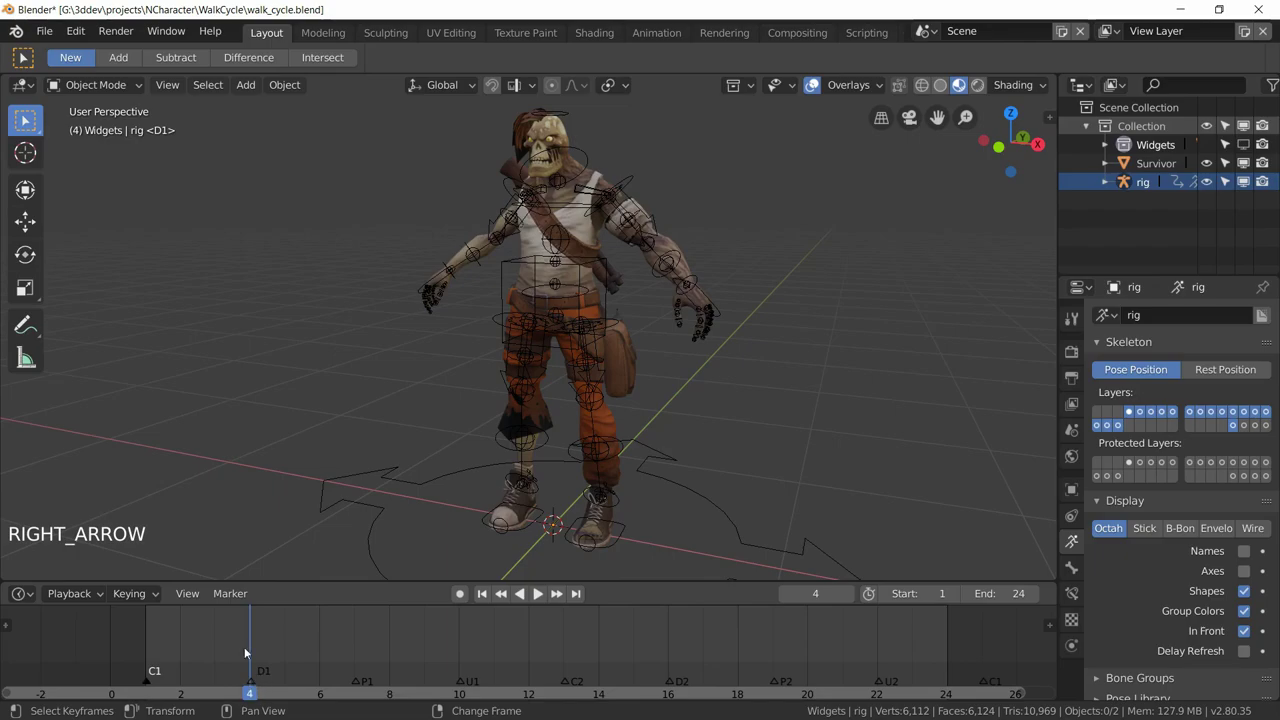
key(Right)
key(Right)
key(Right)
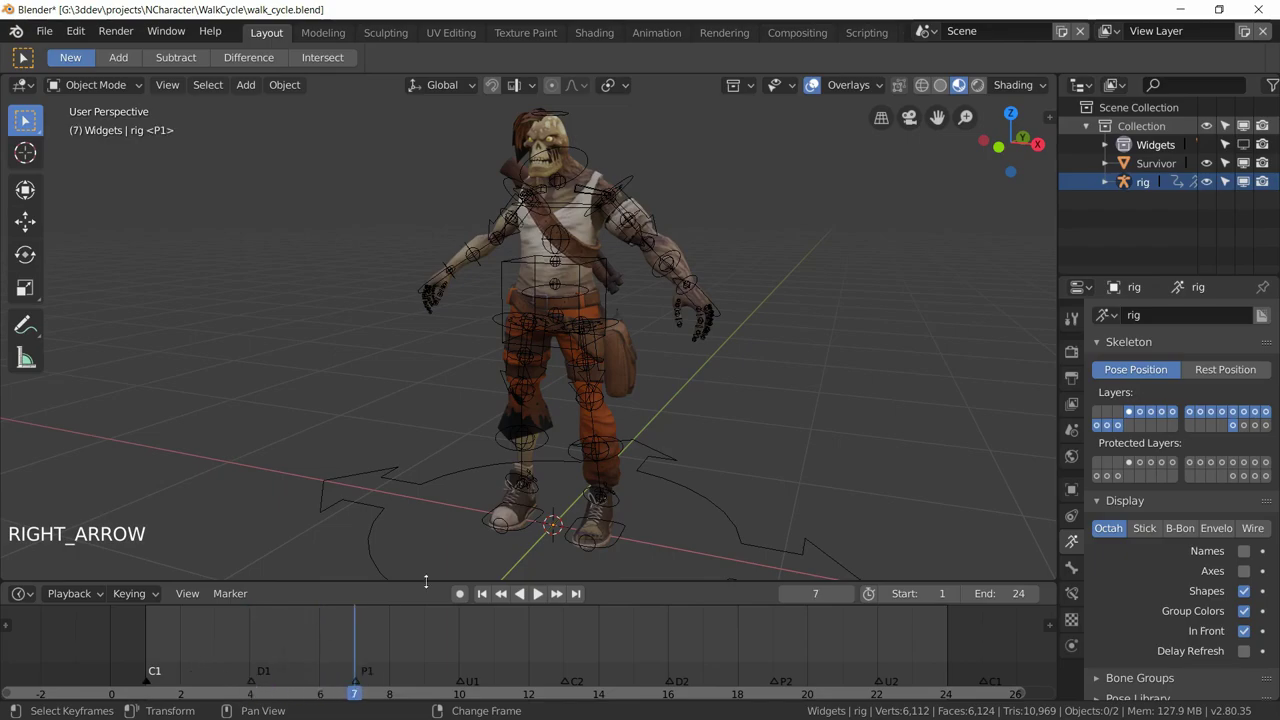
Advance from the U2 marker at frame 22 to frame 25, select the C1 marker there and save the file
right_click(878, 655)
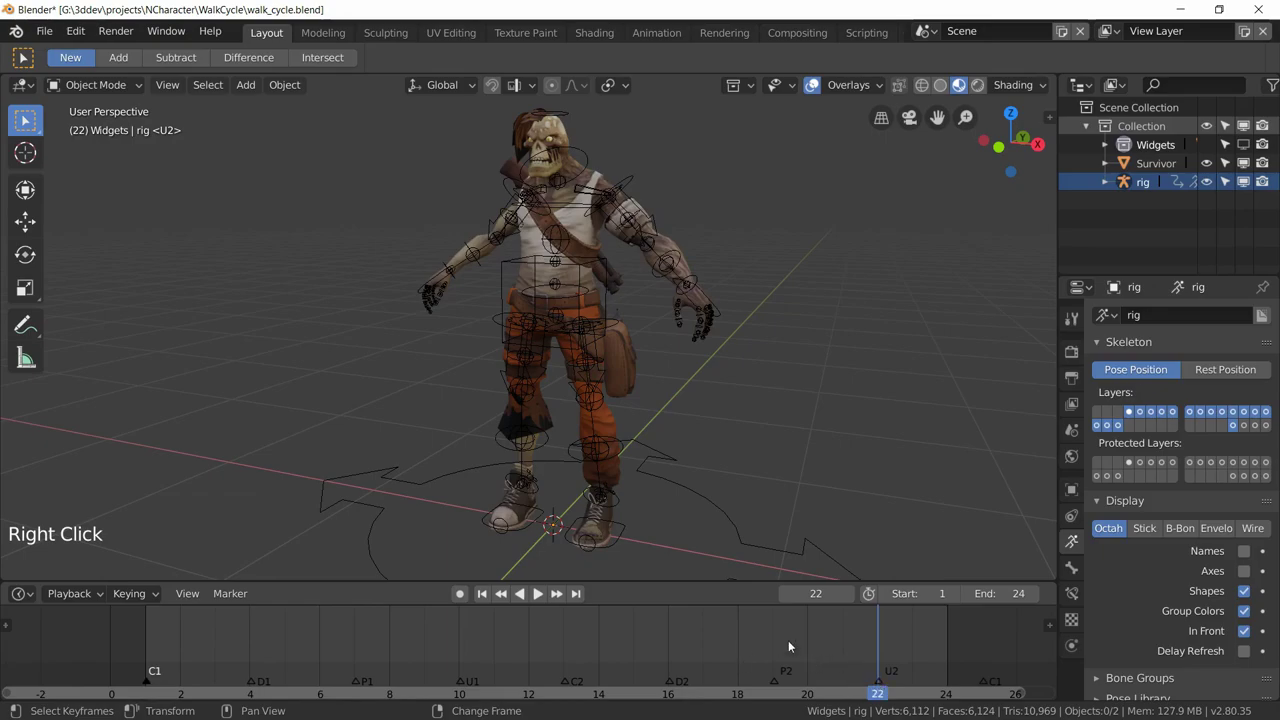
key(Right)
key(Right)
key(Right)
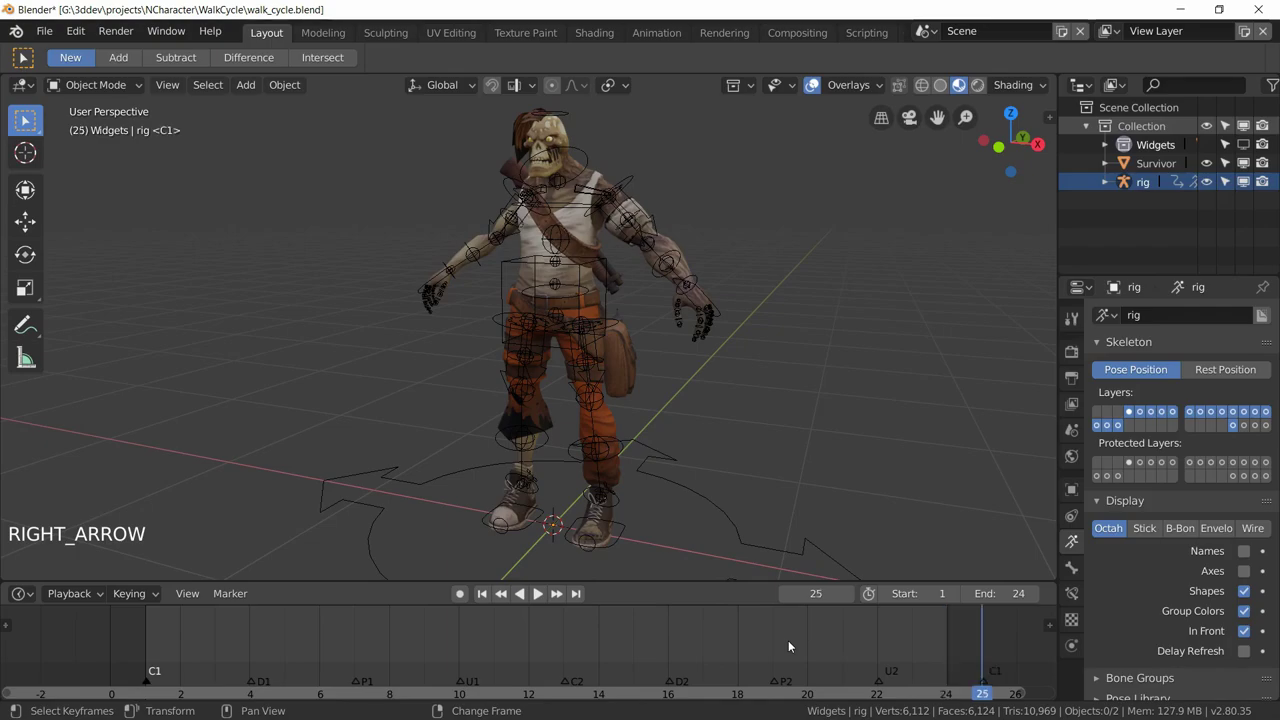
click(981, 688)
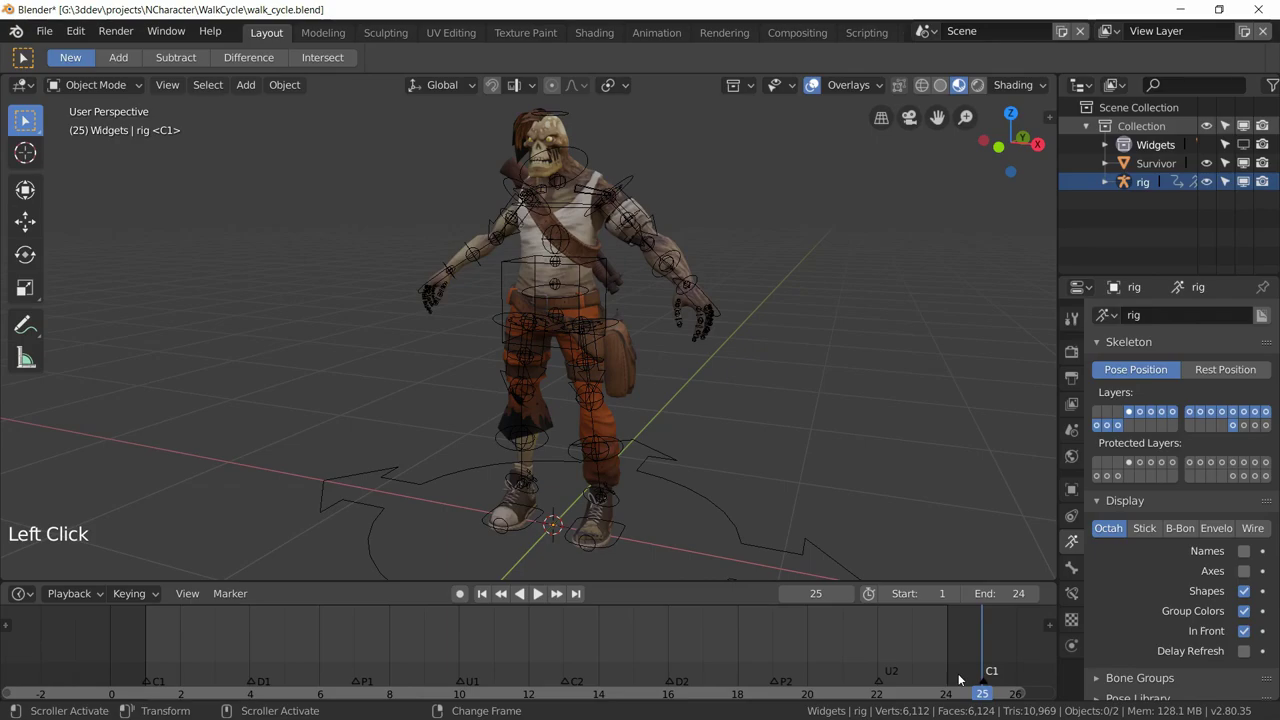
key(ctrl+s)
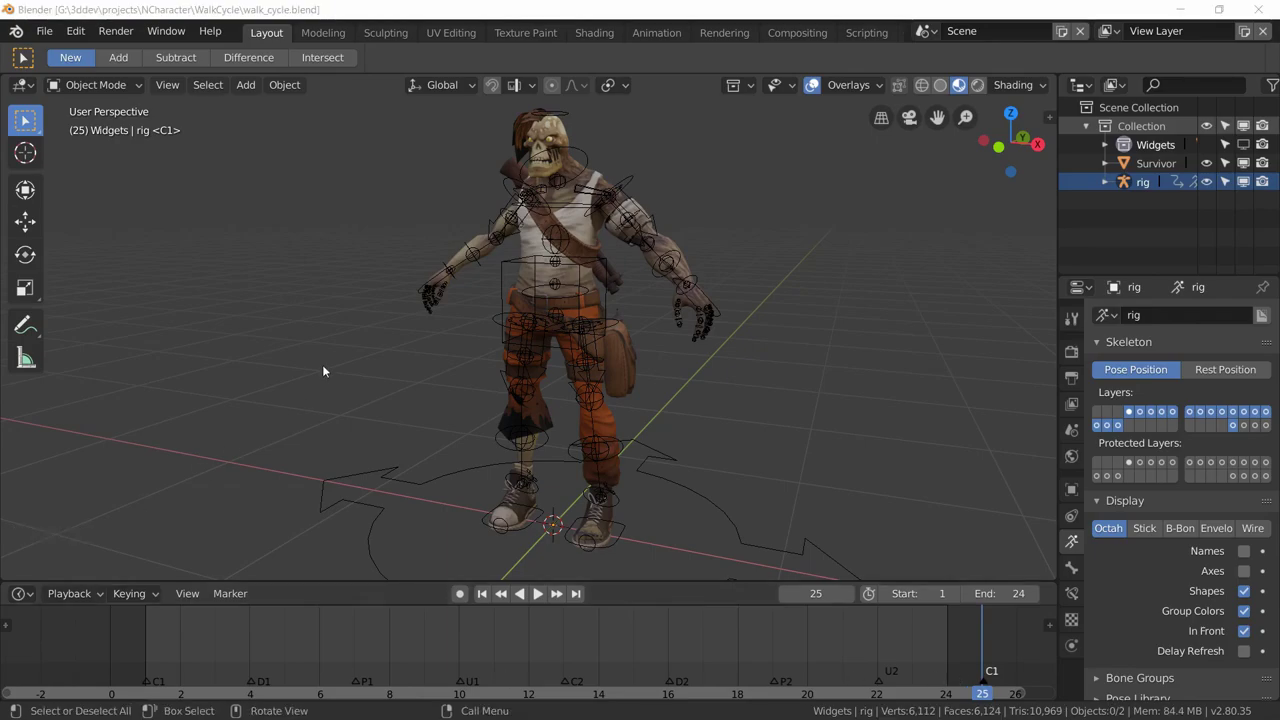
In the Animation workspace, change the lower Dope Sheet to a Graph Editor and the smaller 3D viewport to a Dope Sheet
click(648, 35)
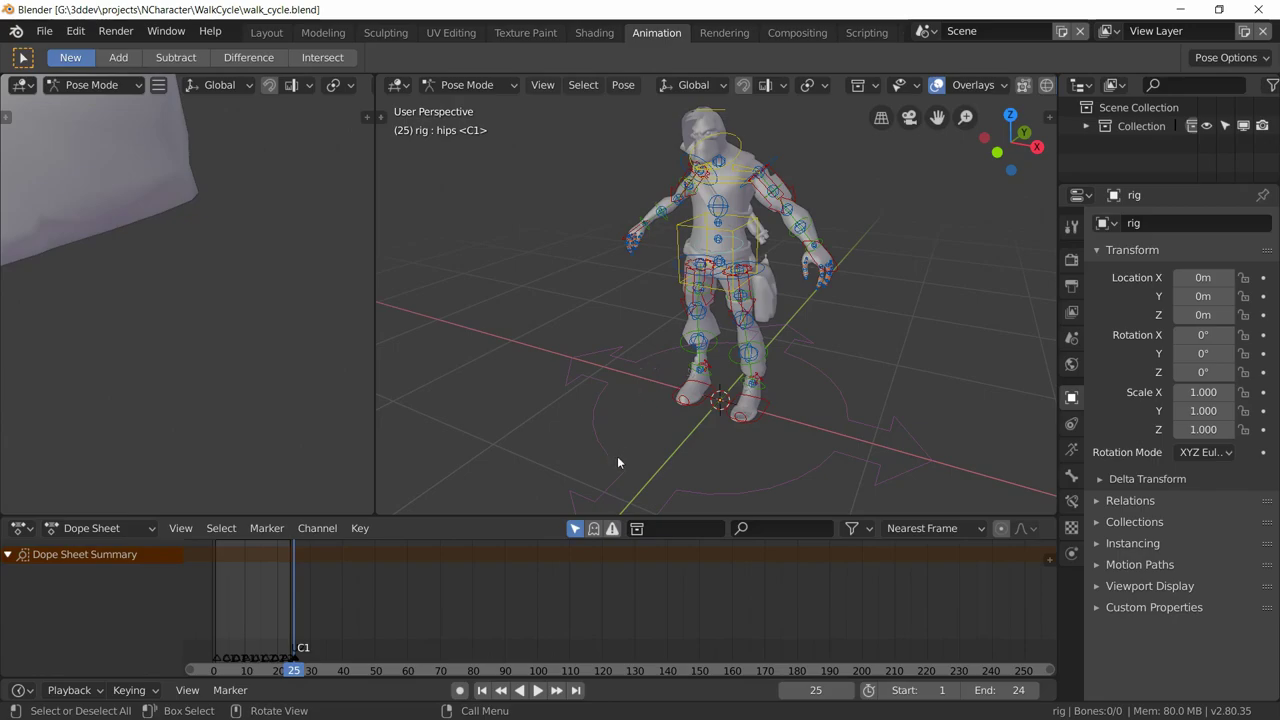
click(22, 528)
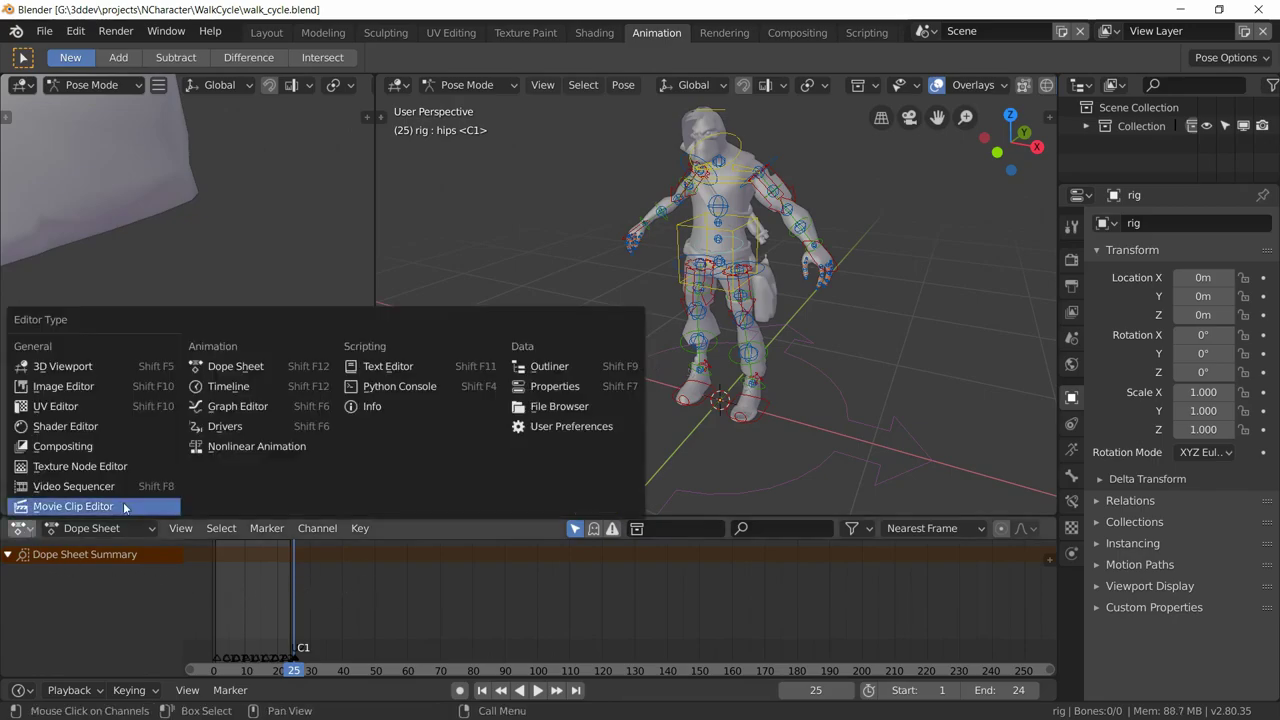
click(240, 406)
click(28, 85)
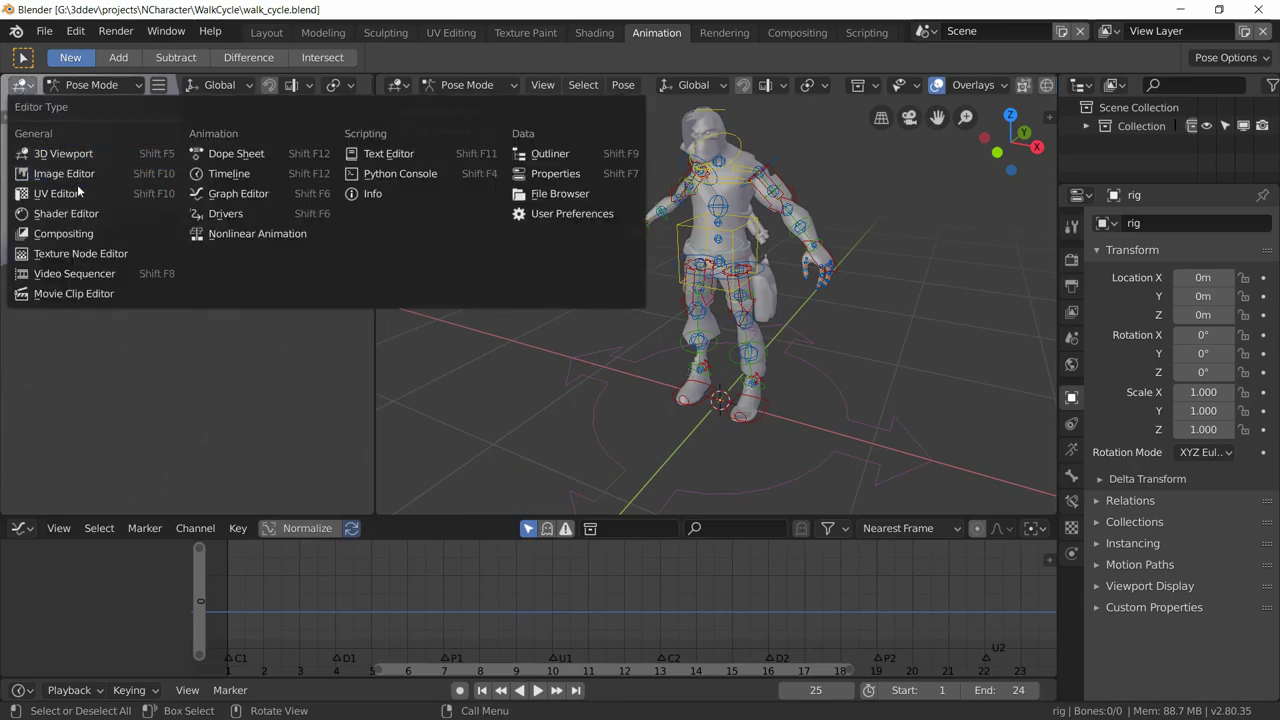
click(229, 153)
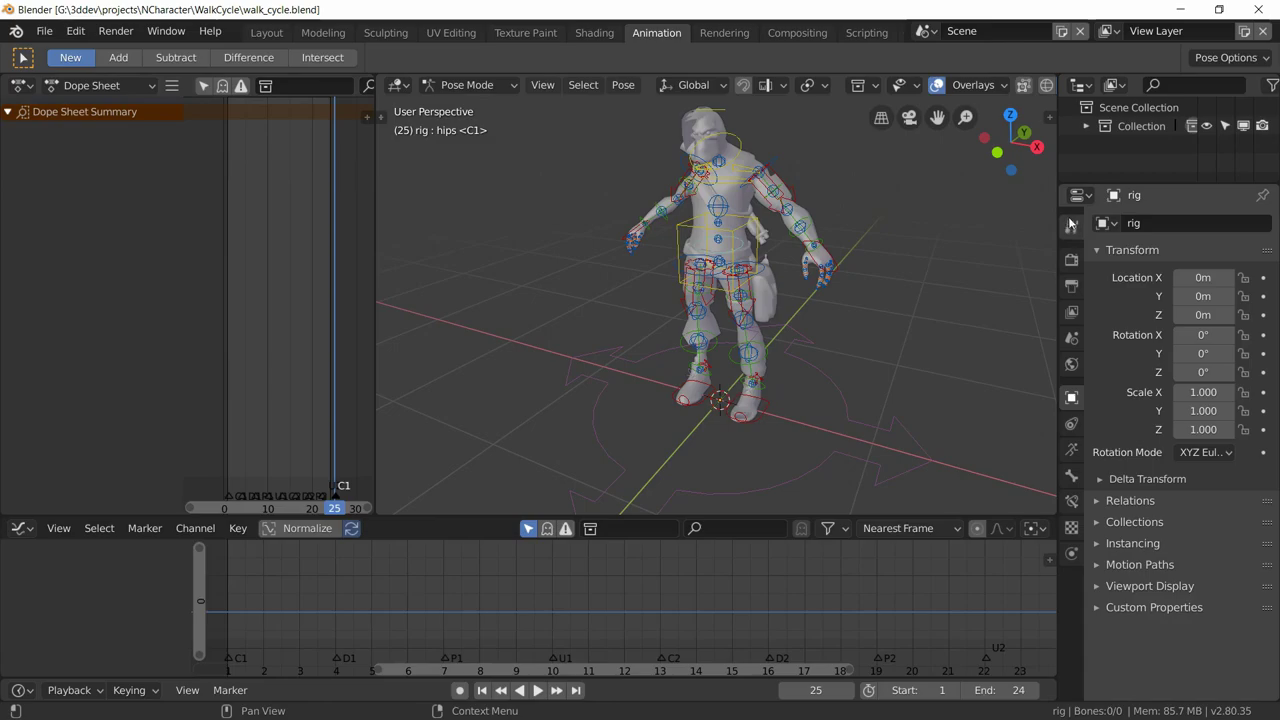
Narrow the outliner and properties column to widen the viewport, and switch the Dope Sheet to Action Editor mode
drag(1060, 214, 1253, 176)
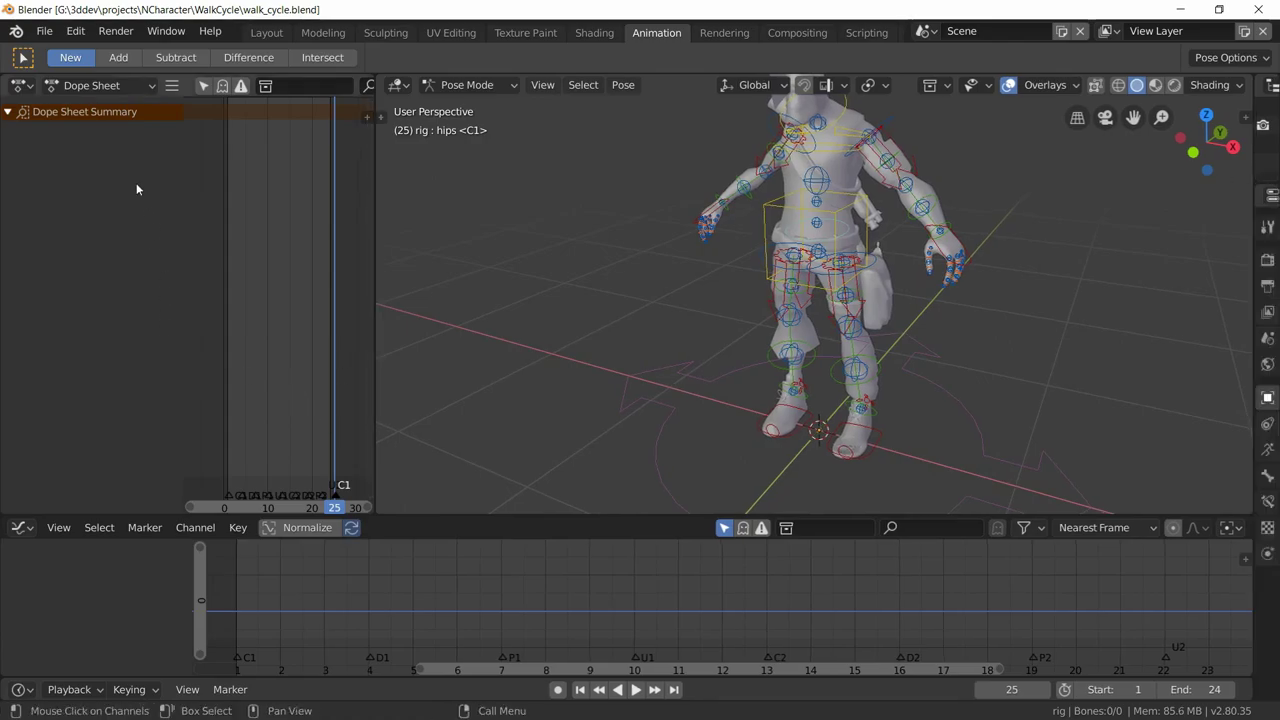
click(92, 86)
click(22, 86)
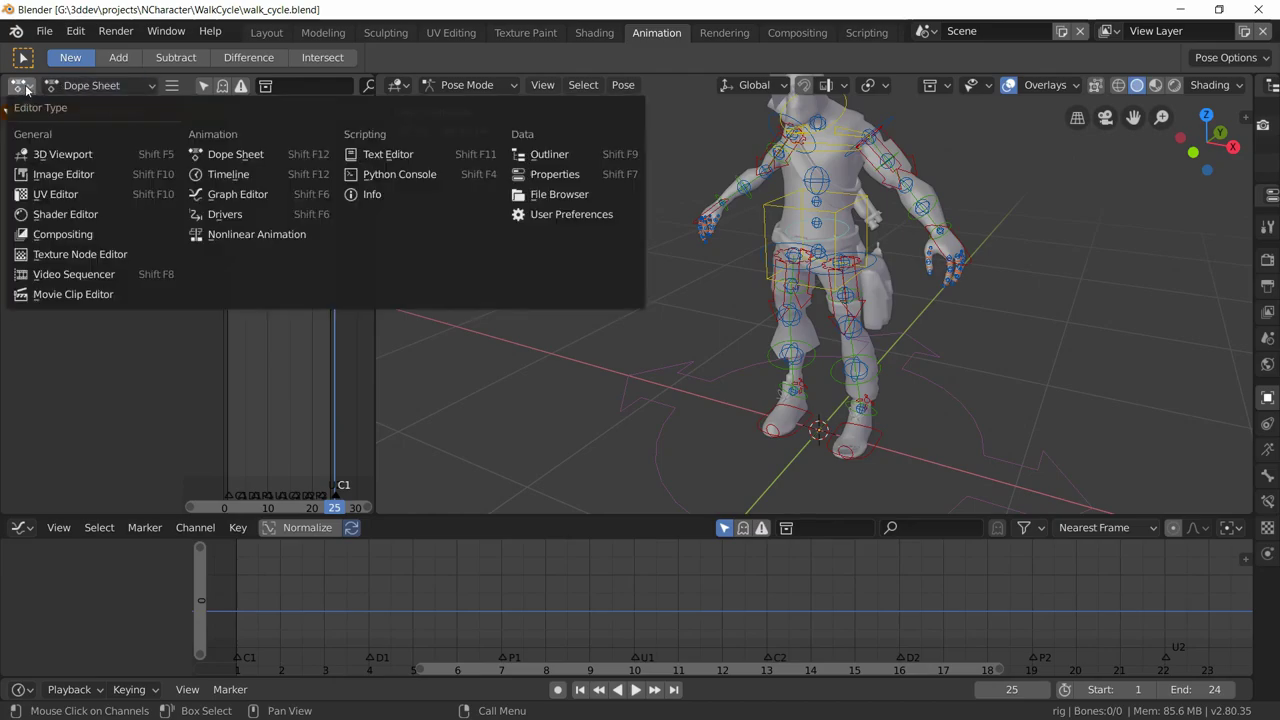
click(26, 88)
click(108, 86)
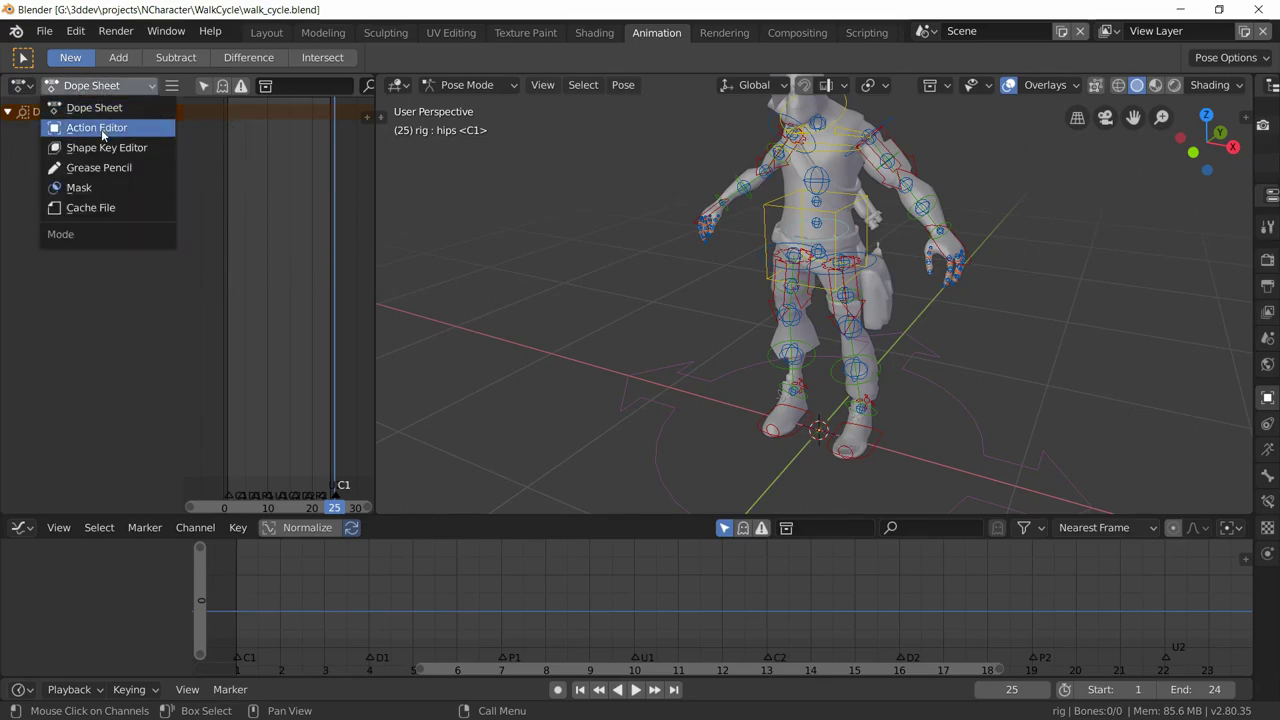
click(97, 128)
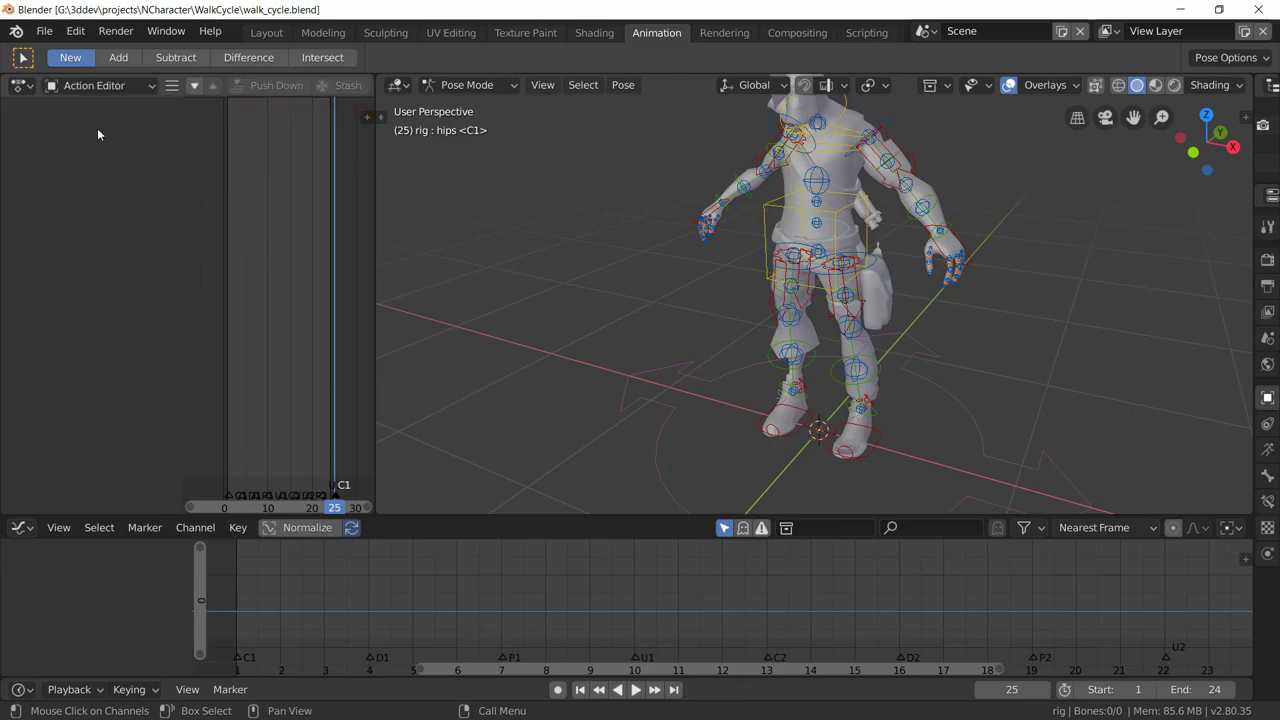
Create a new action for the rig named WalkCycle1 and protect it with a fake user
scroll(220, 85, down, 5)
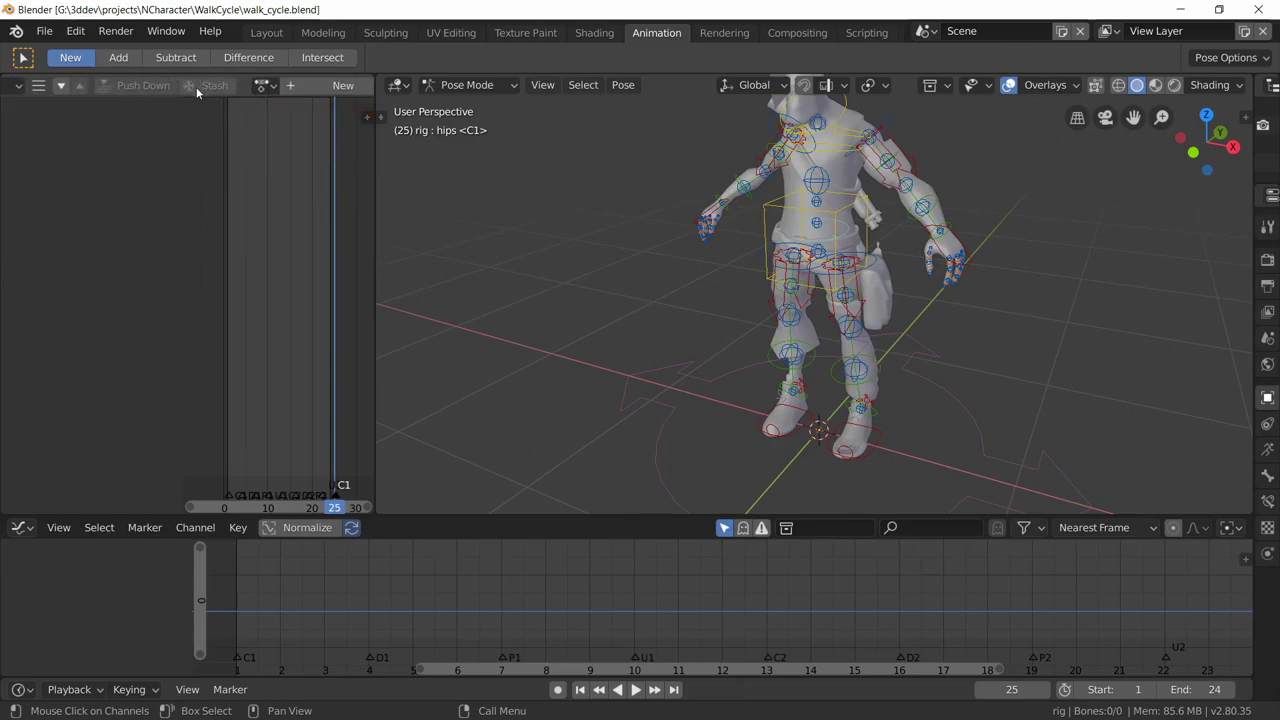
scroll(198, 87, down, 3)
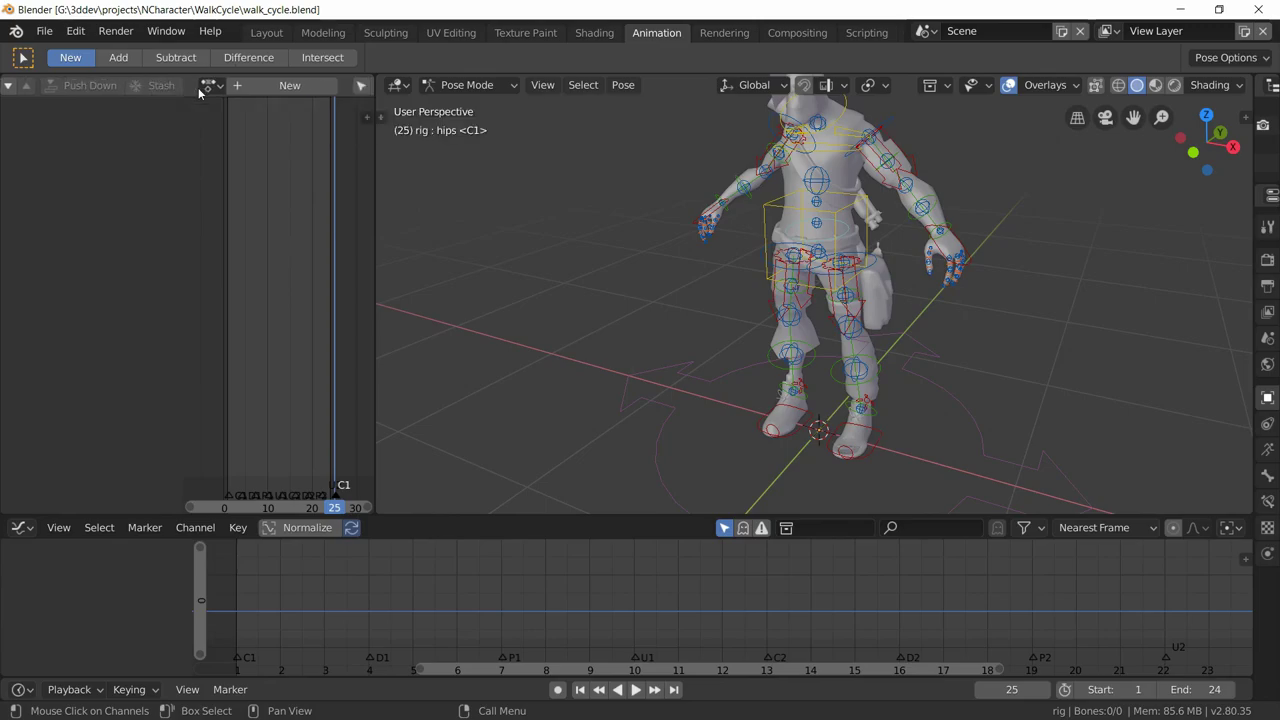
click(276, 86)
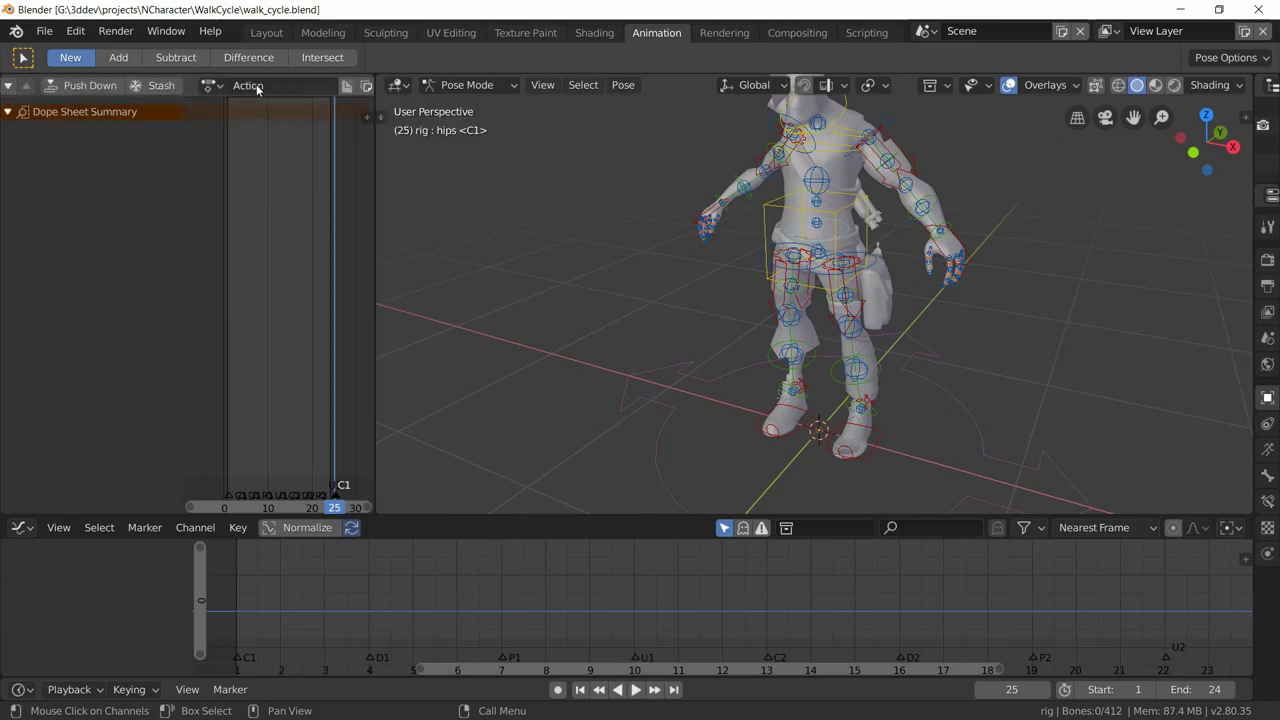
click(277, 85)
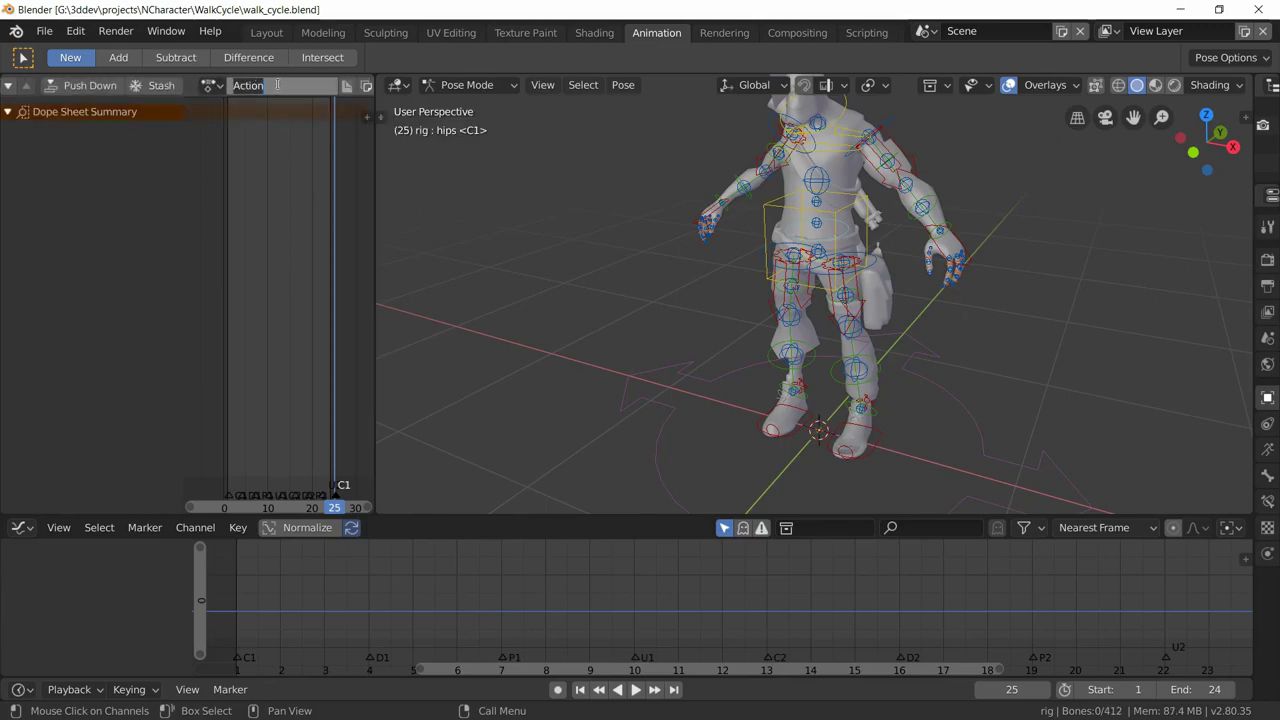
text(WalkCycle1)
key(Return)
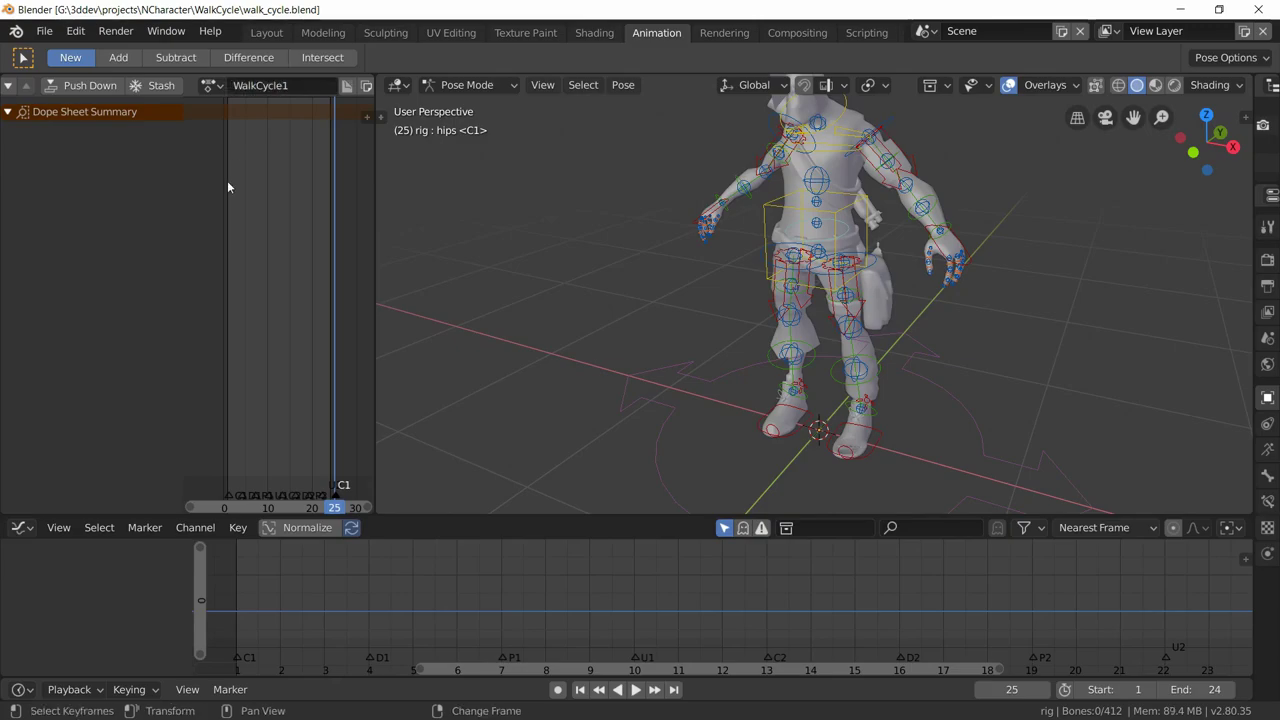
scroll(281, 88, down, 2)
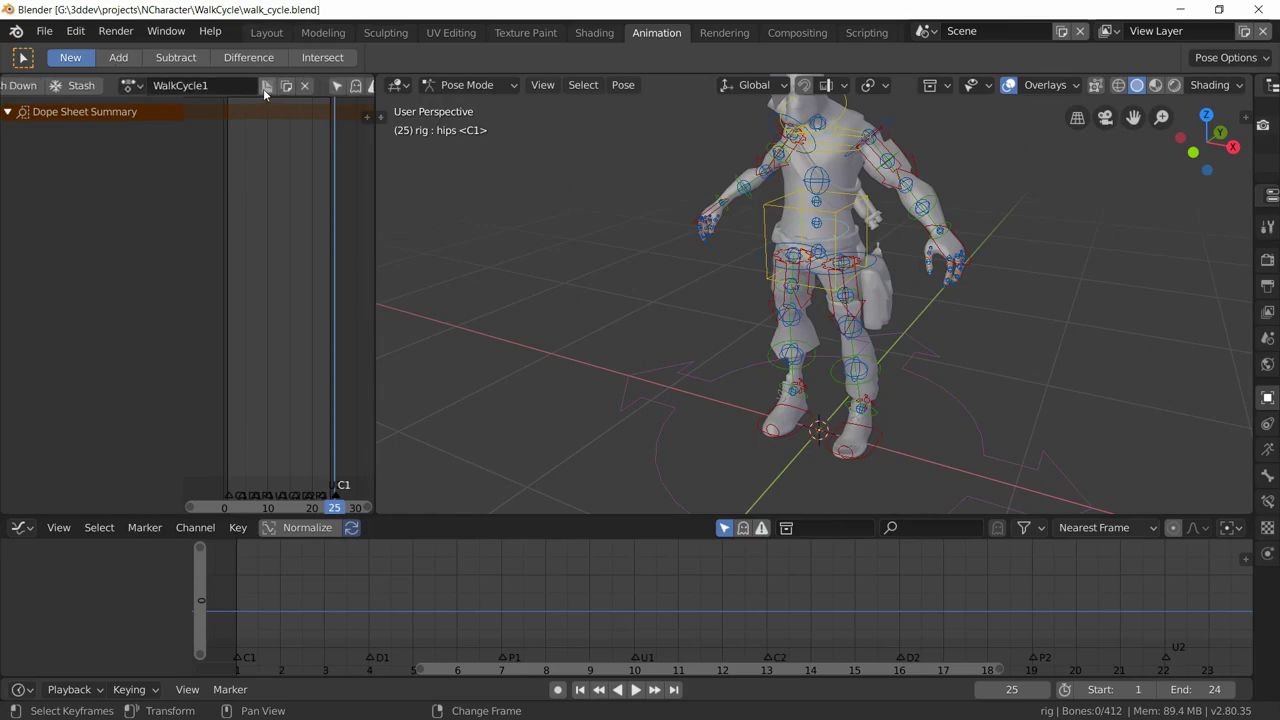
click(266, 87)
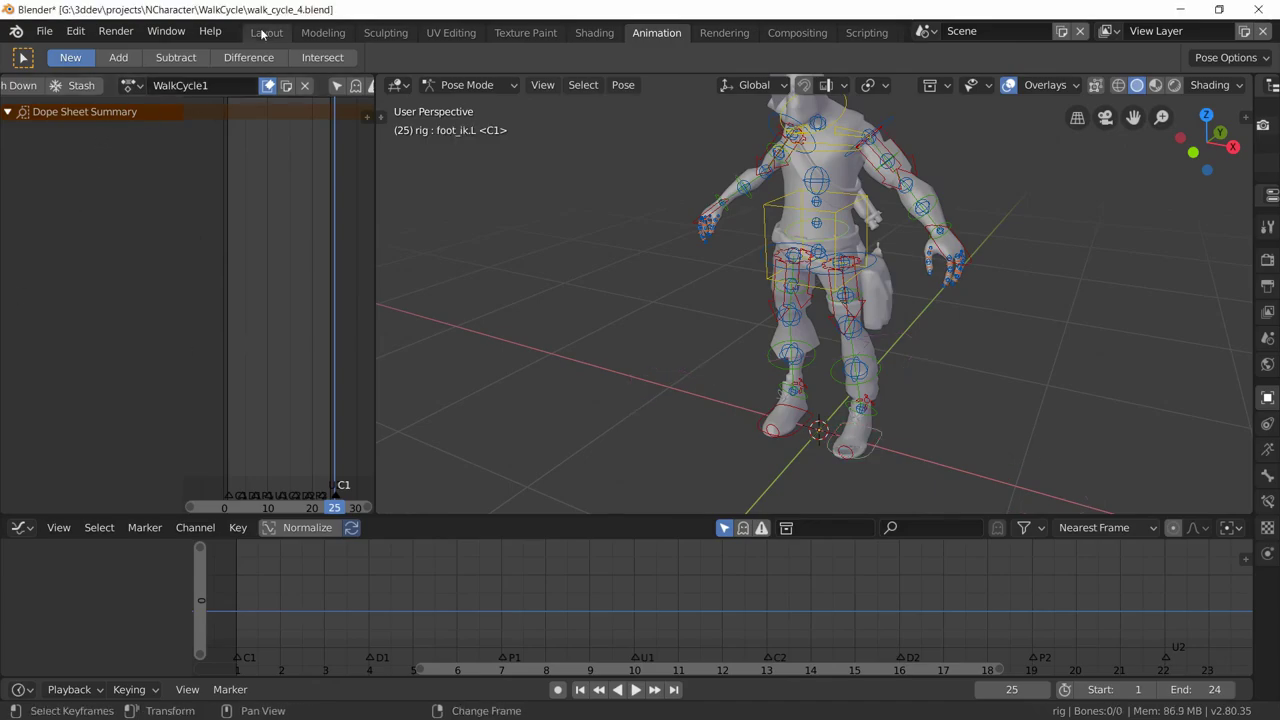
Return to the Layout workspace and put the rig into Pose Mode
click(264, 33)
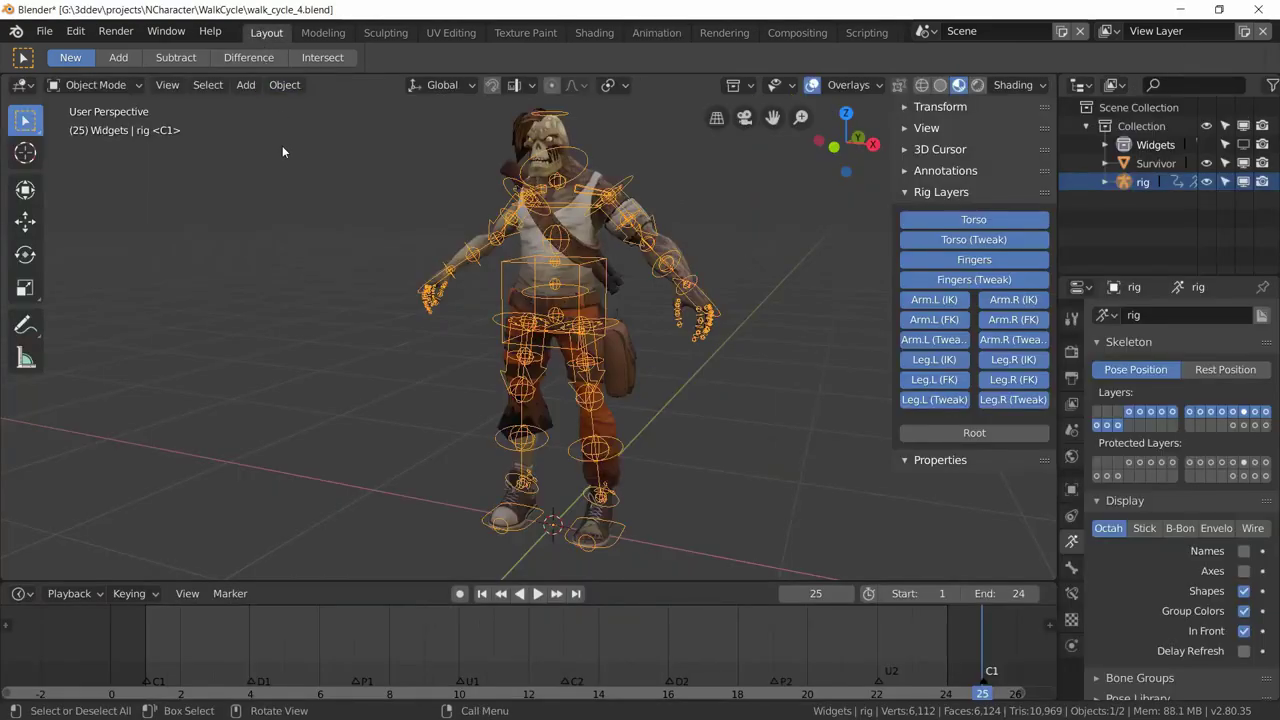
click(118, 85)
click(95, 147)
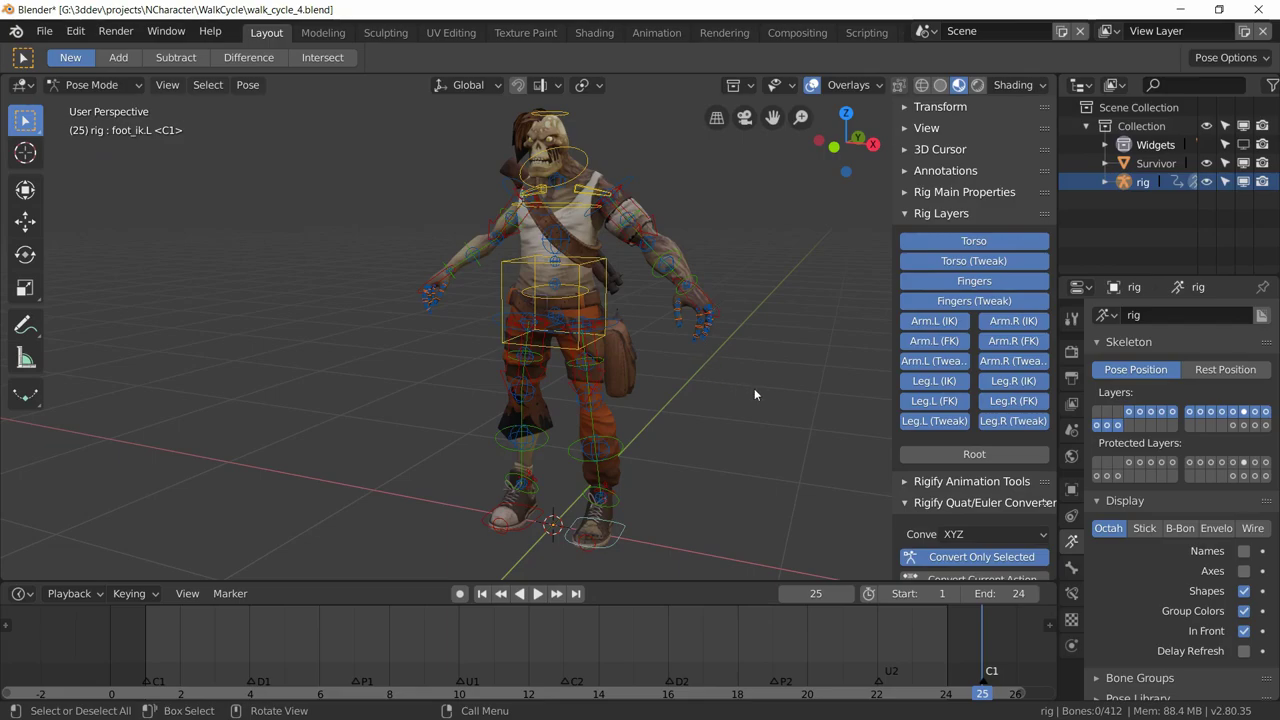
Hide the torso, finger, arm and leg rig layers and show the Root layer
drag(946, 243, 1012, 341)
click(987, 457)
click(1013, 321)
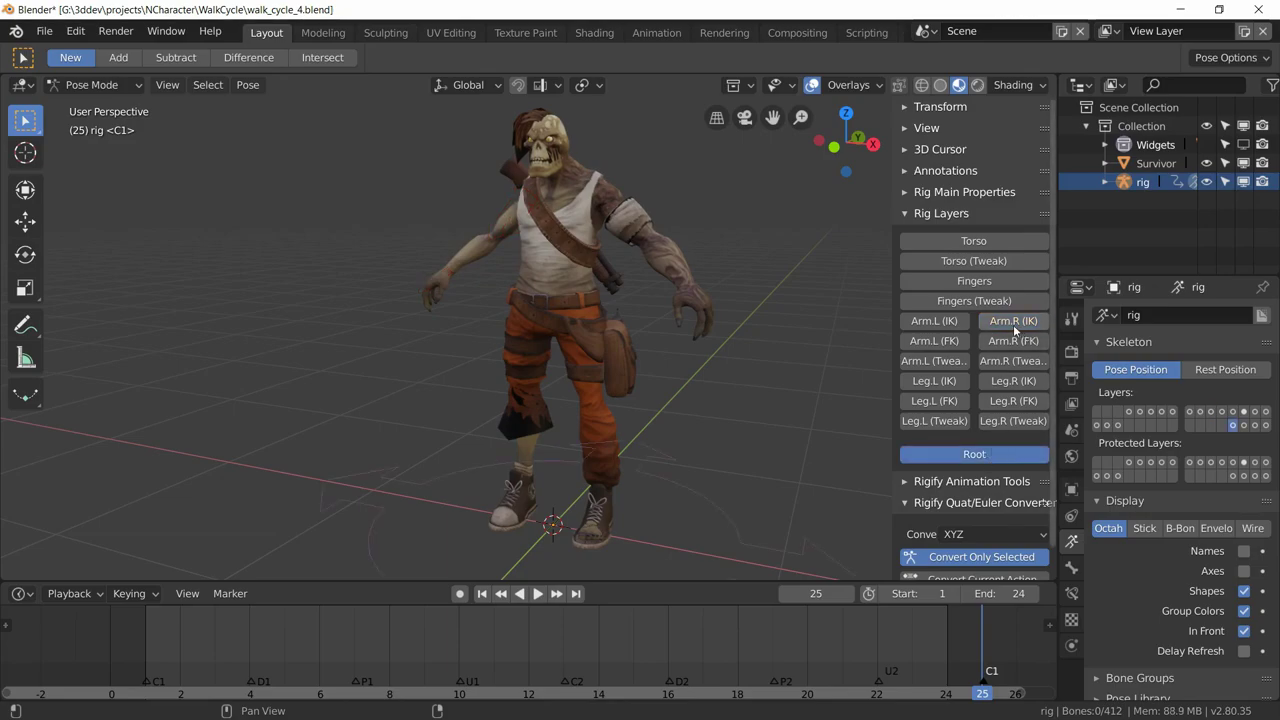
Show the Torso, both arm FK and both leg IK rig layers, and hide the Root layer
click(967, 245)
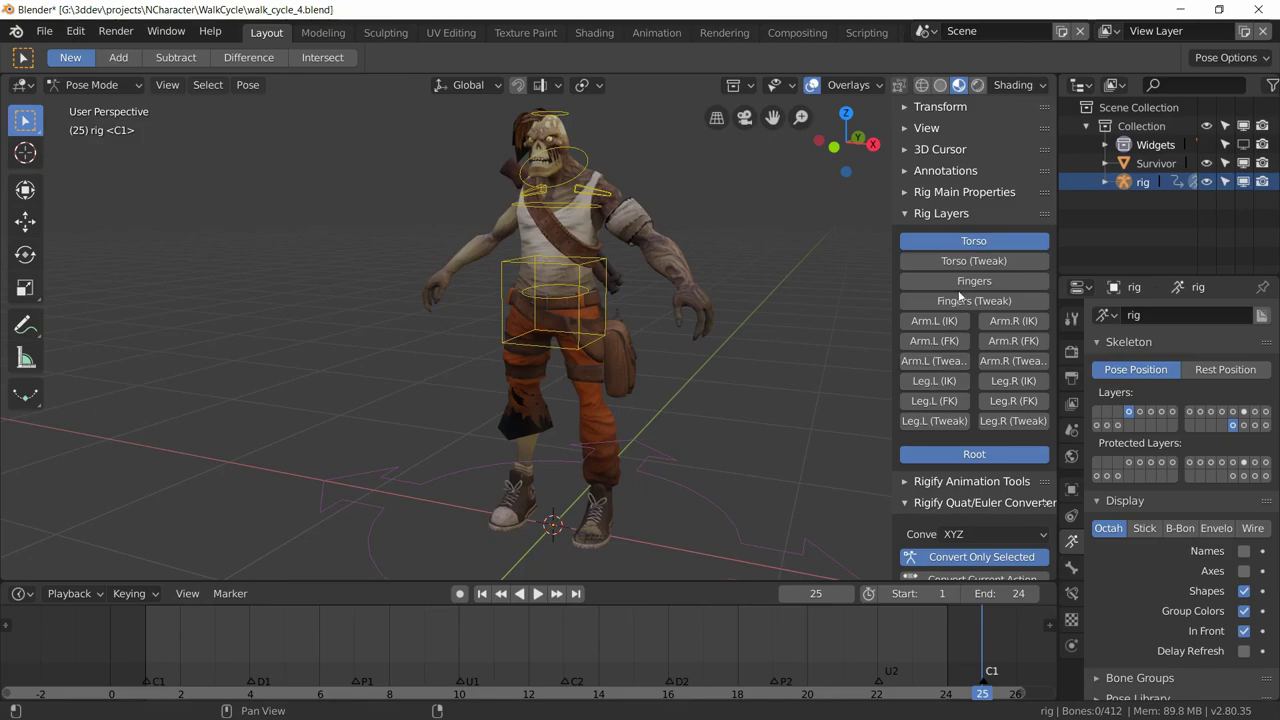
click(945, 344)
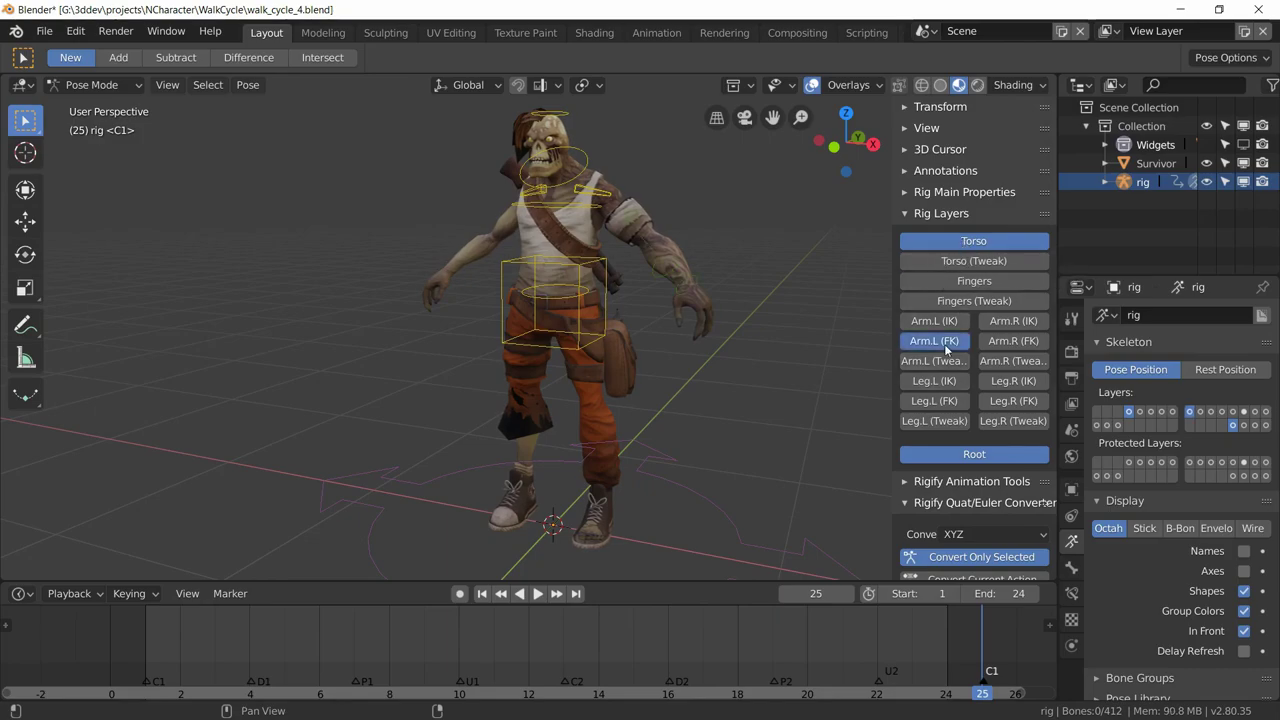
click(1001, 344)
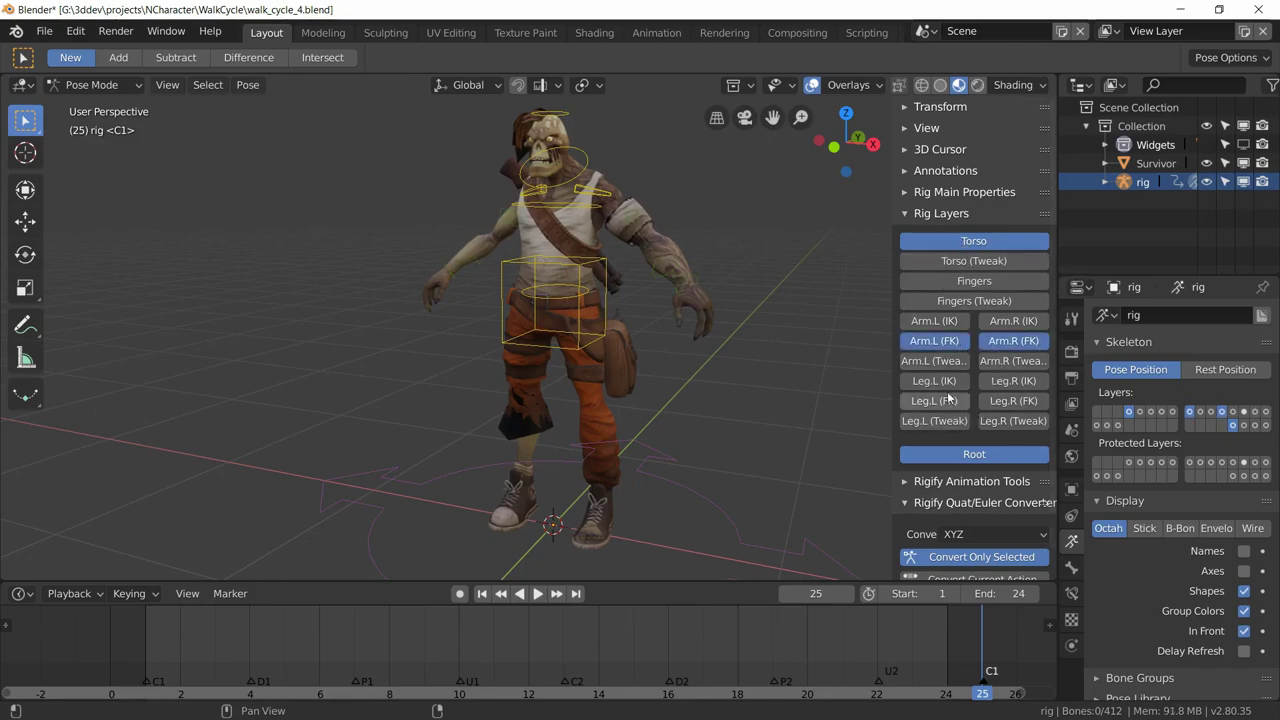
click(942, 382)
click(1001, 381)
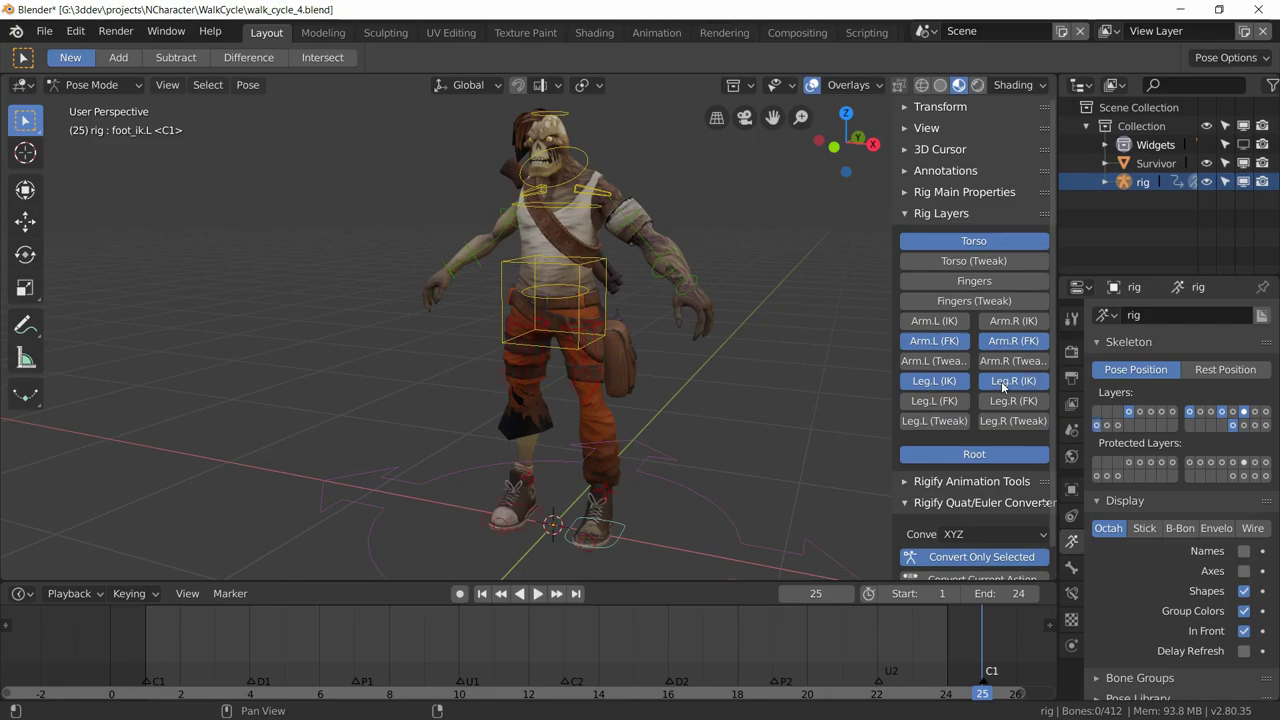
click(980, 455)
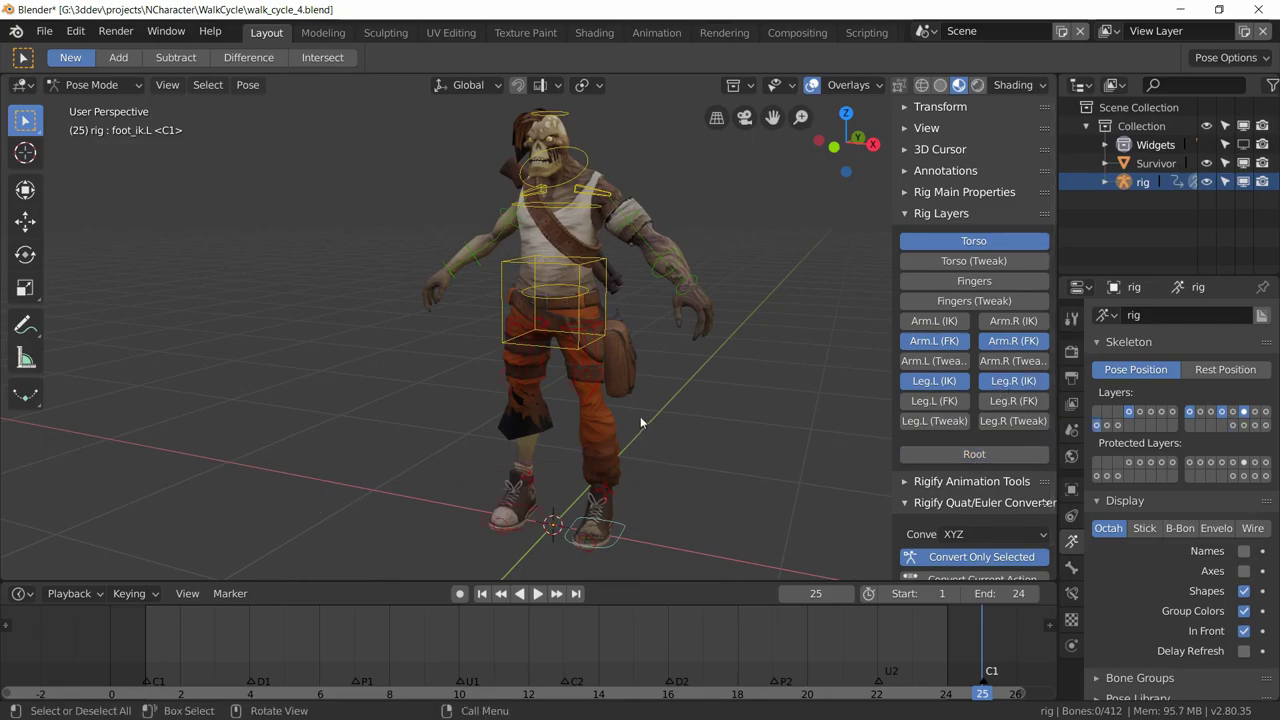
Reorder the sidebar sections so Rig Layers and Rig Main Properties come first, leaving only Transform expanded
click(905, 214)
click(903, 262)
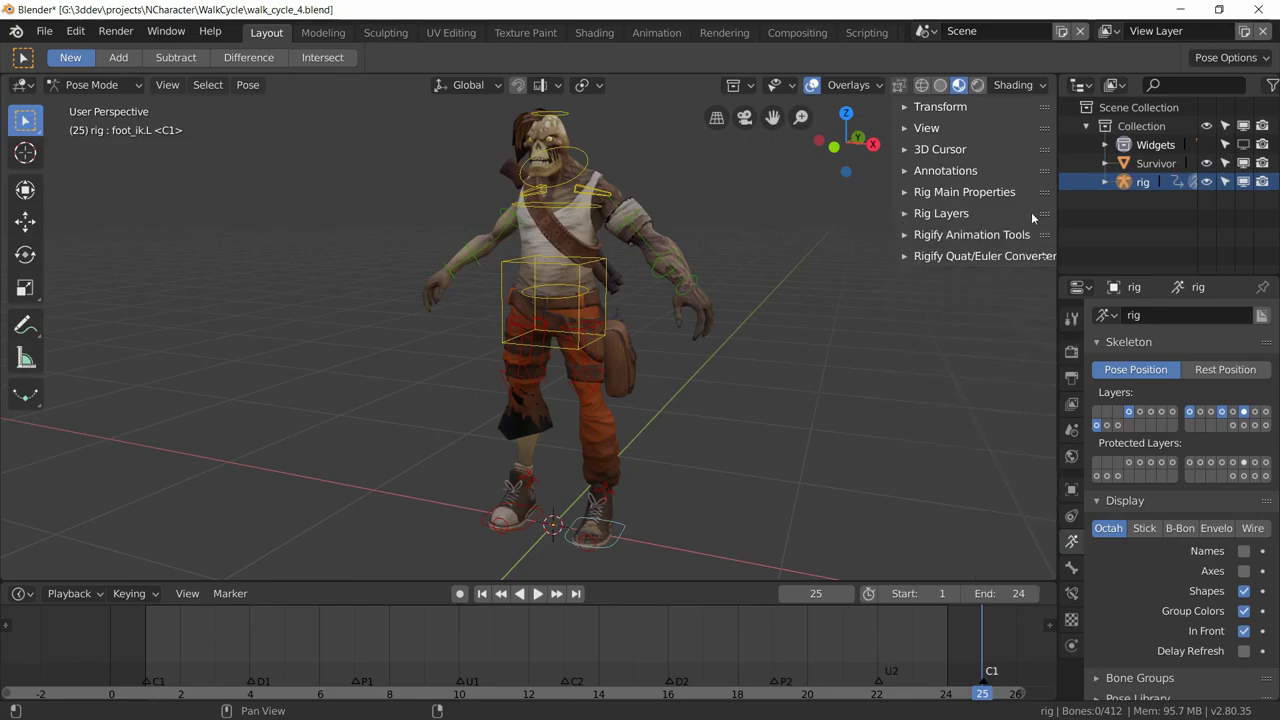
drag(1042, 214, 1030, 82)
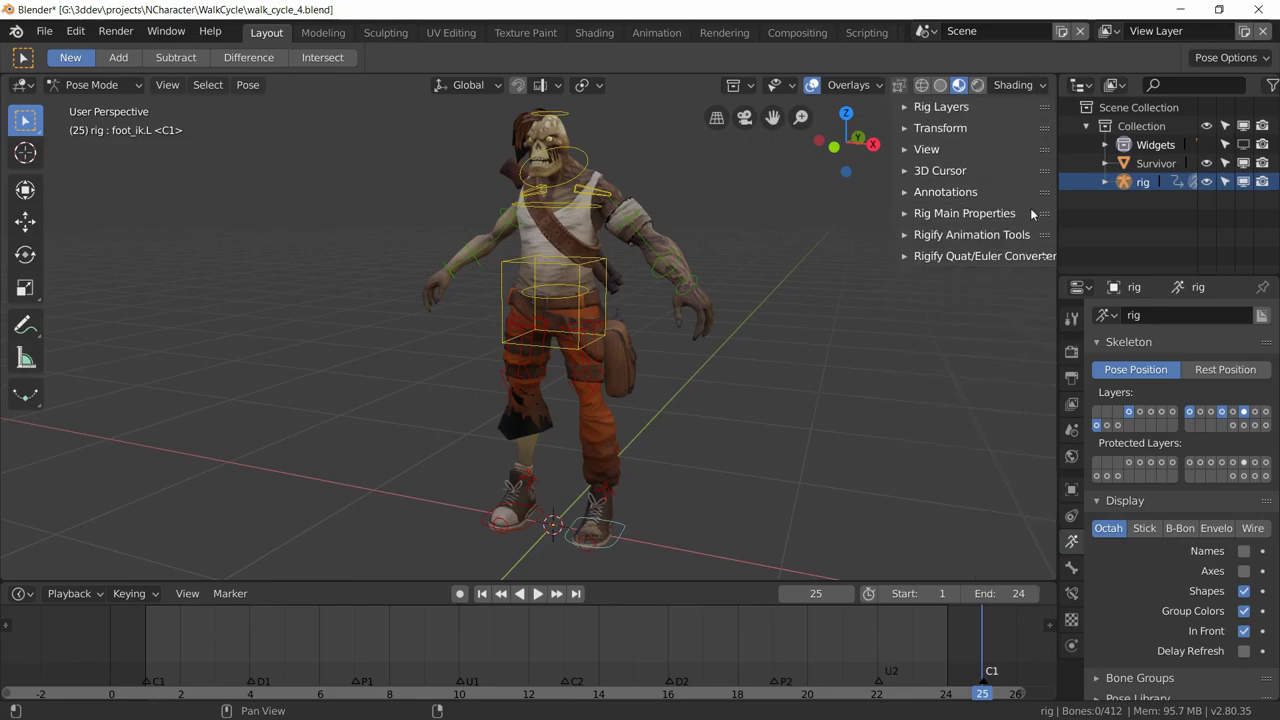
drag(1042, 213, 1049, 125)
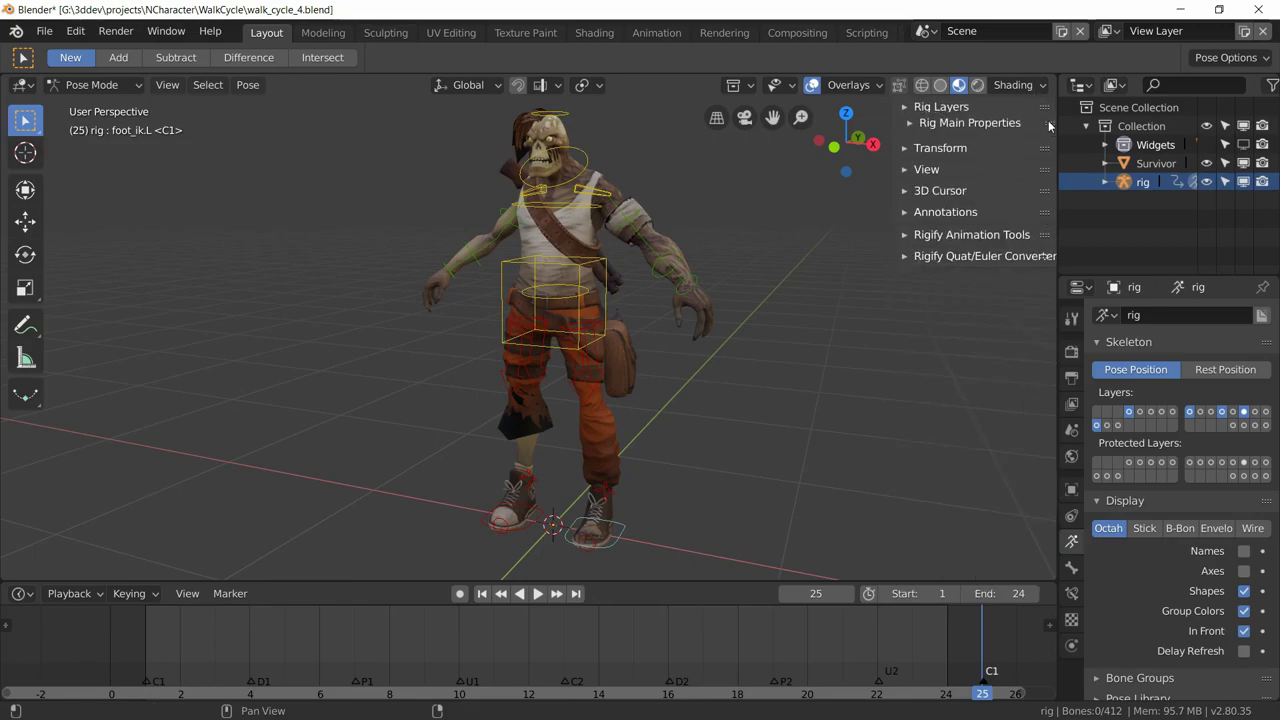
click(907, 152)
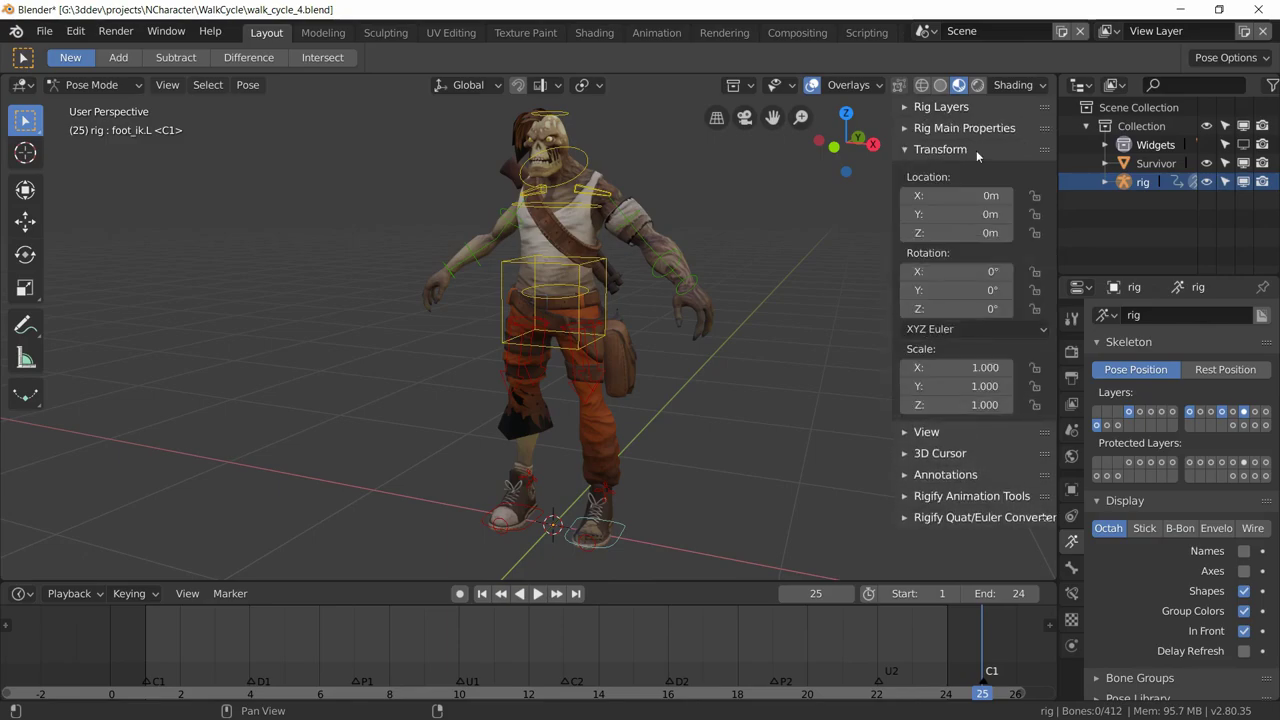
Try Quaternion (WXYZ) as the rotation mode of the left foot IK control and return it to XYZ Euler
middle_drag(692, 490, 670, 432)
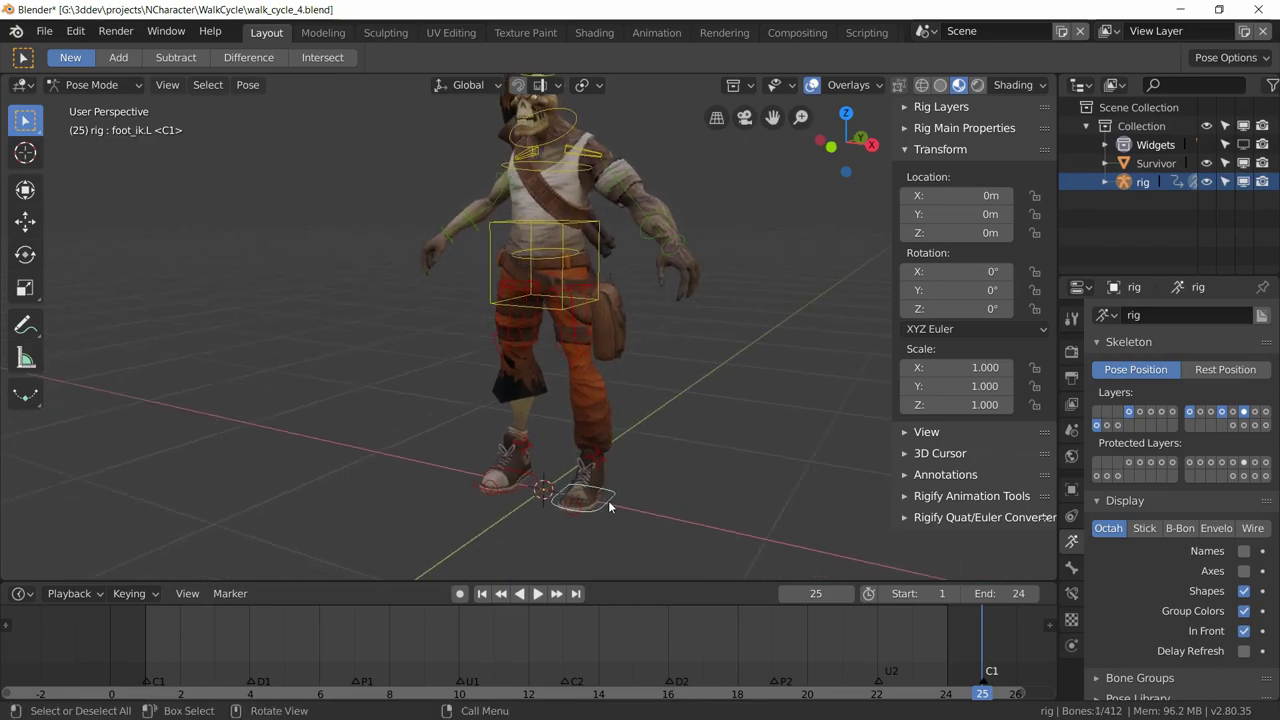
ctrl+middle_drag(608, 506, 629, 424)
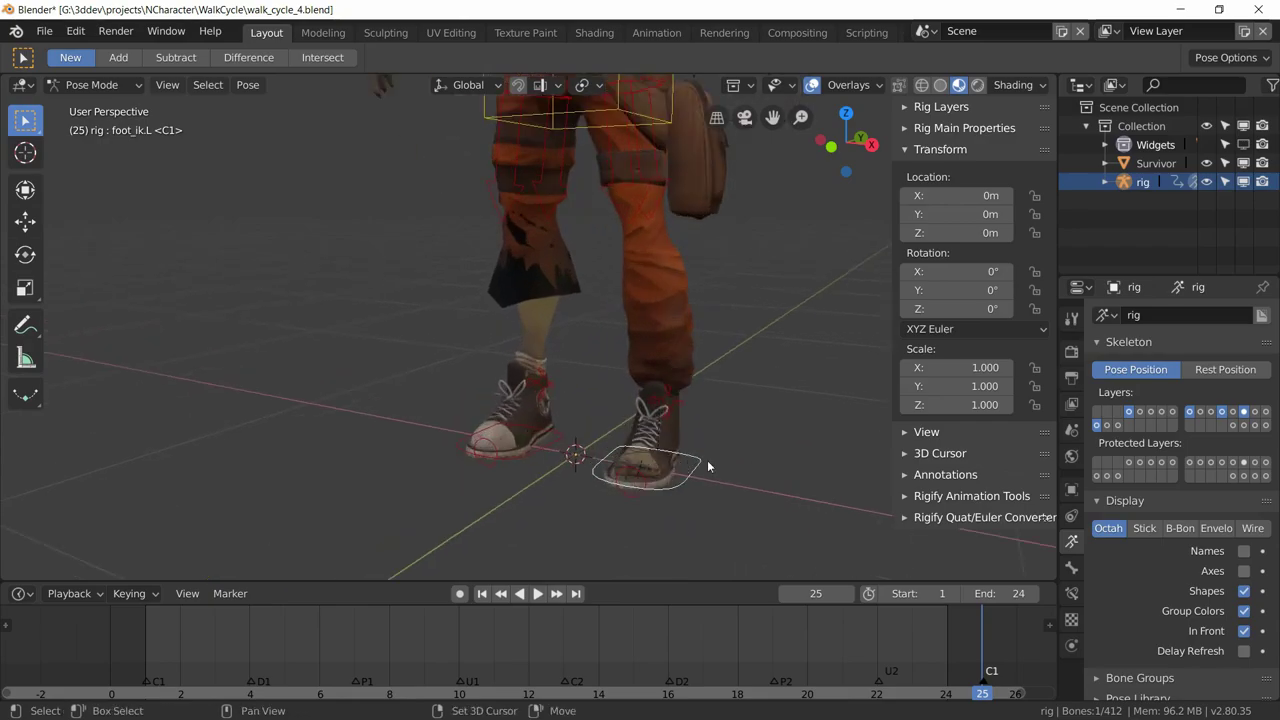
shift+middle_drag(707, 465, 638, 442)
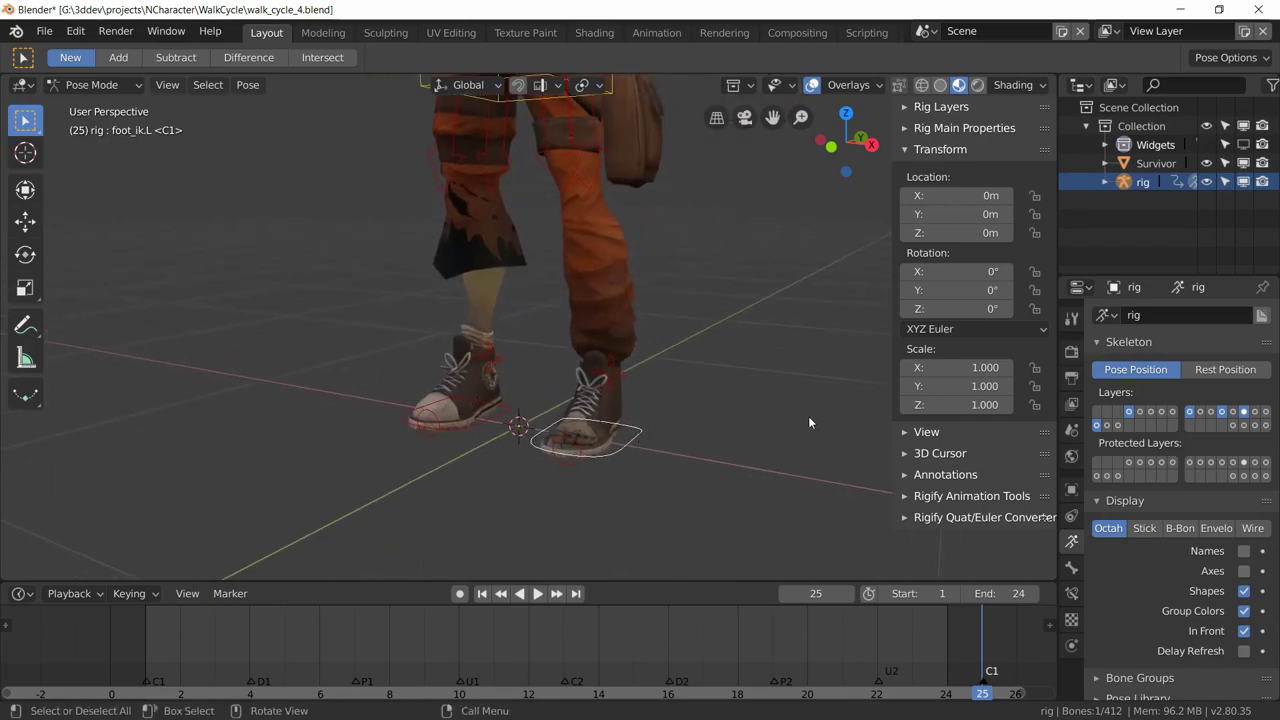
click(968, 331)
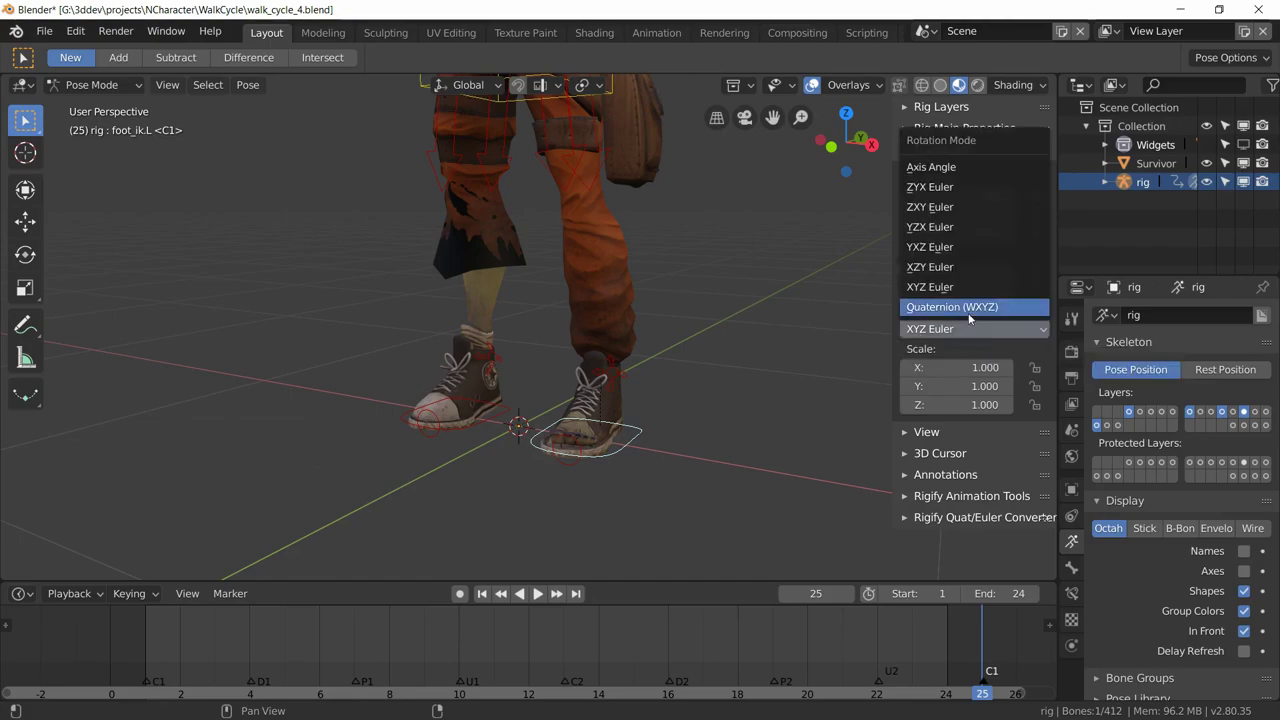
click(968, 308)
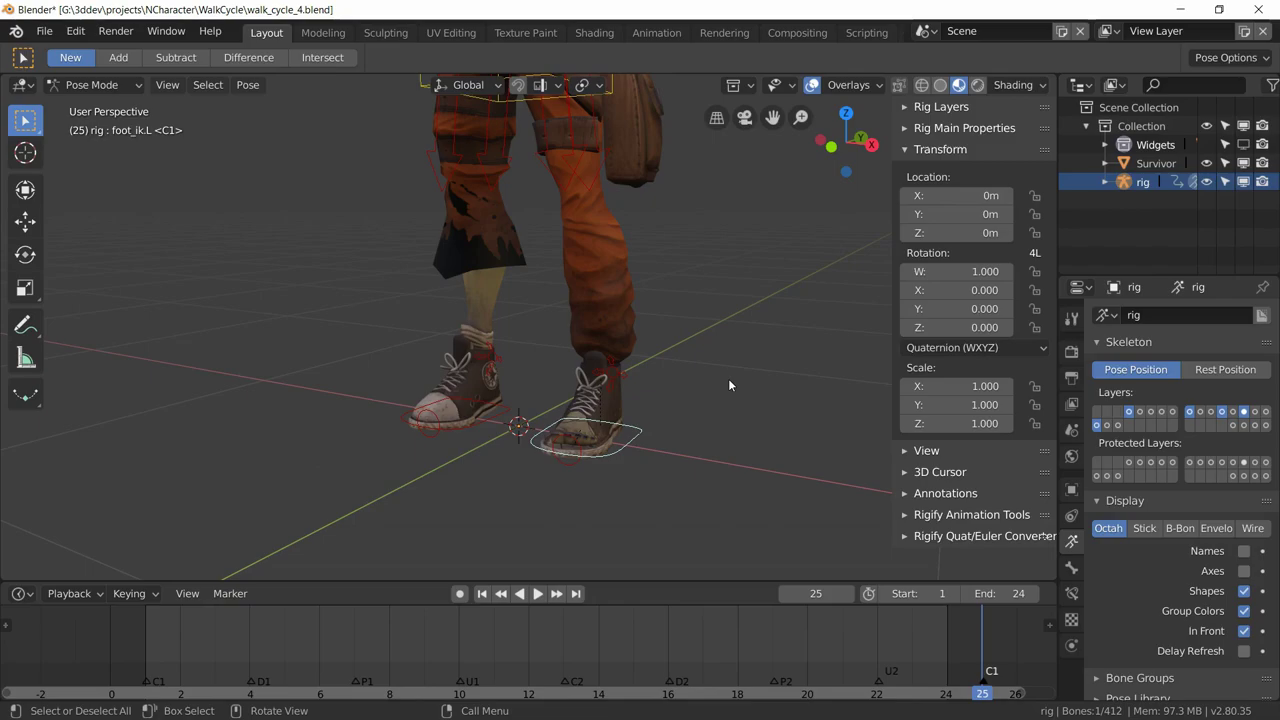
click(926, 350)
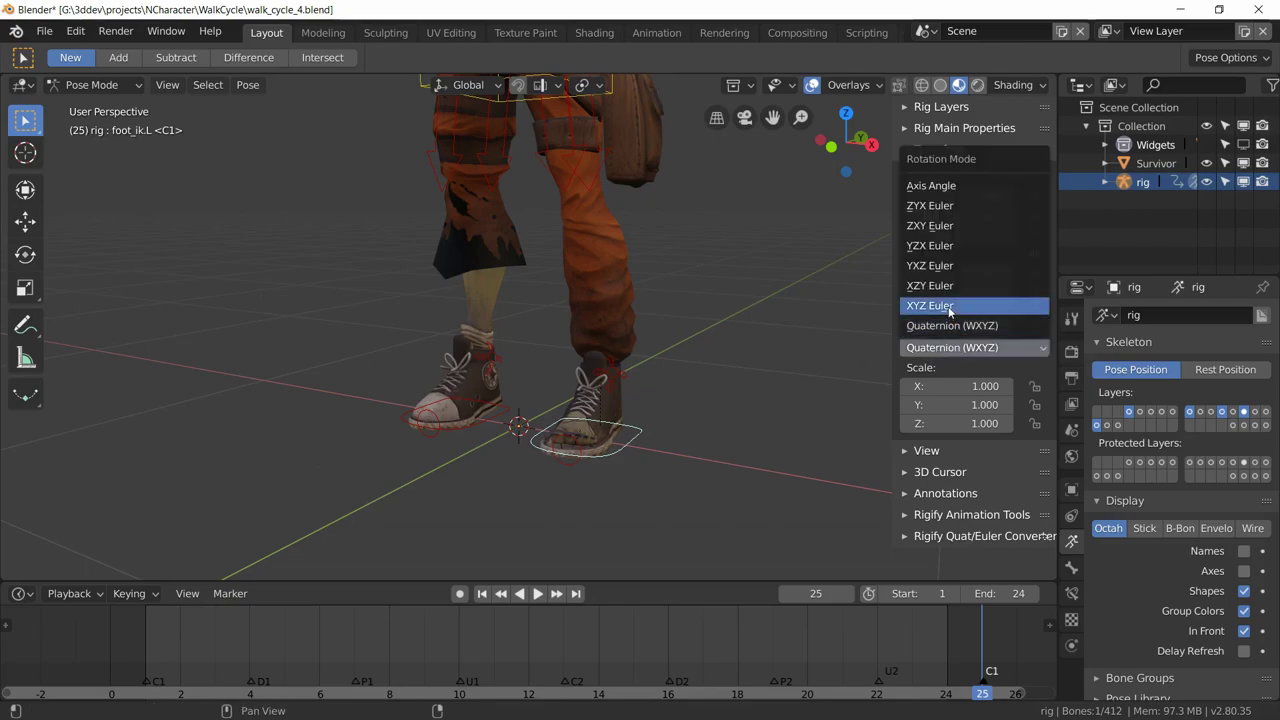
click(949, 307)
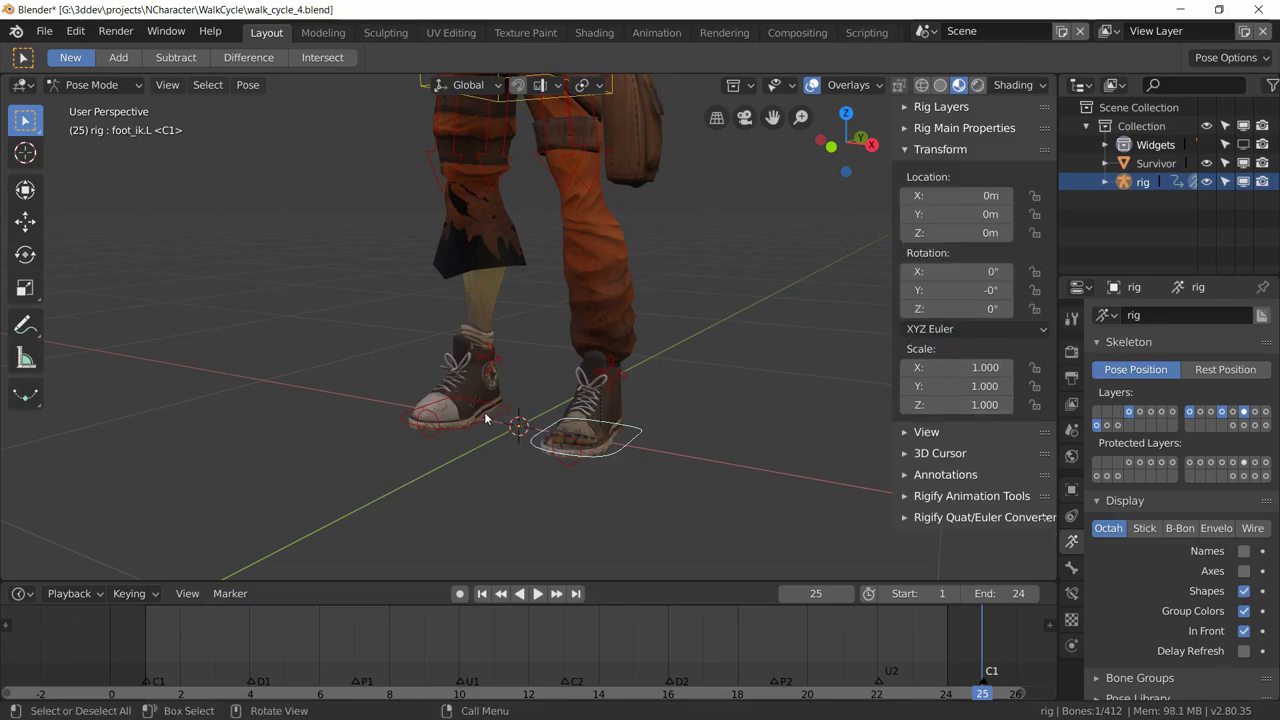
Check the rotation mode of the right foot IK and left toe controls
click(430, 424)
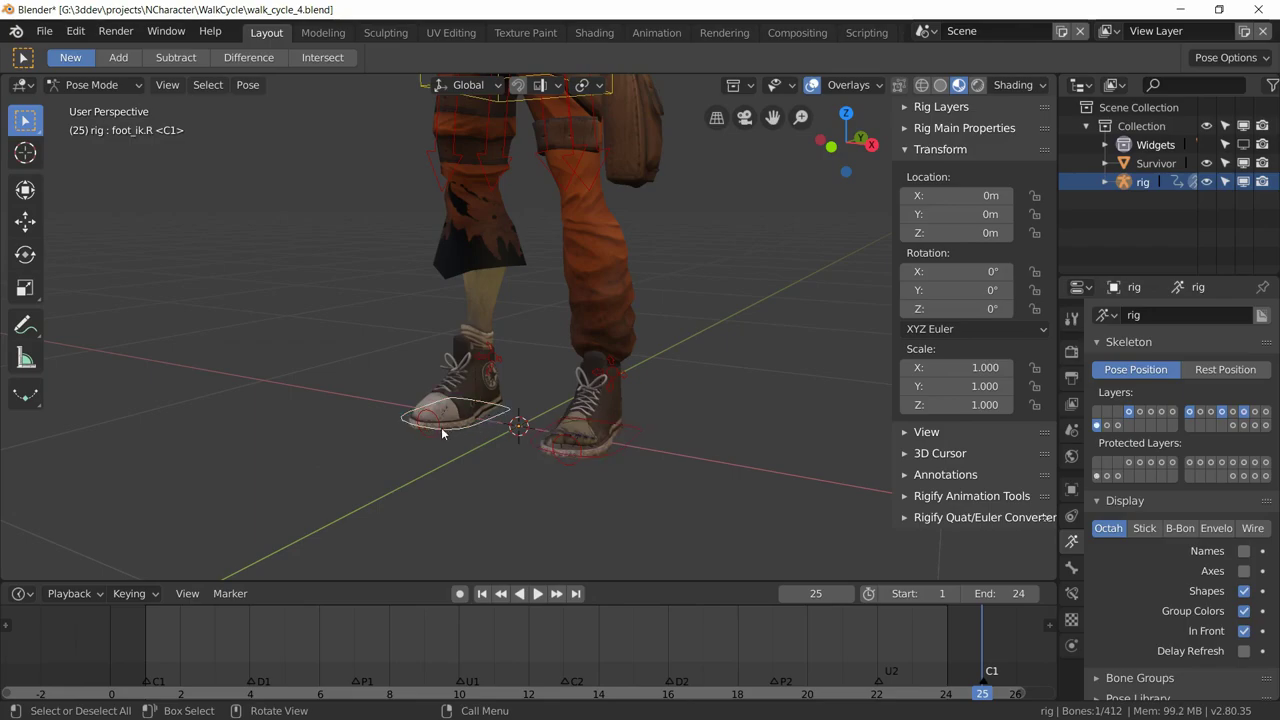
click(437, 432)
click(570, 456)
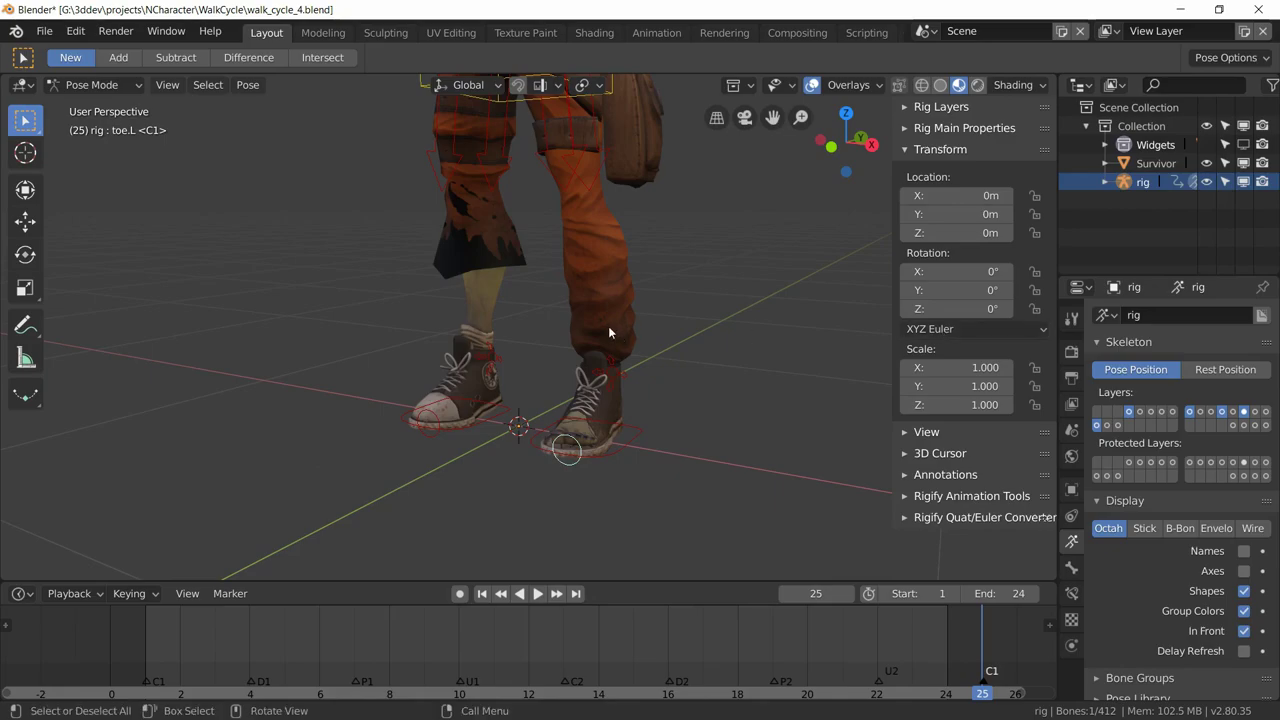
scroll(608, 325, down, 4)
scroll(611, 350, up, 1)
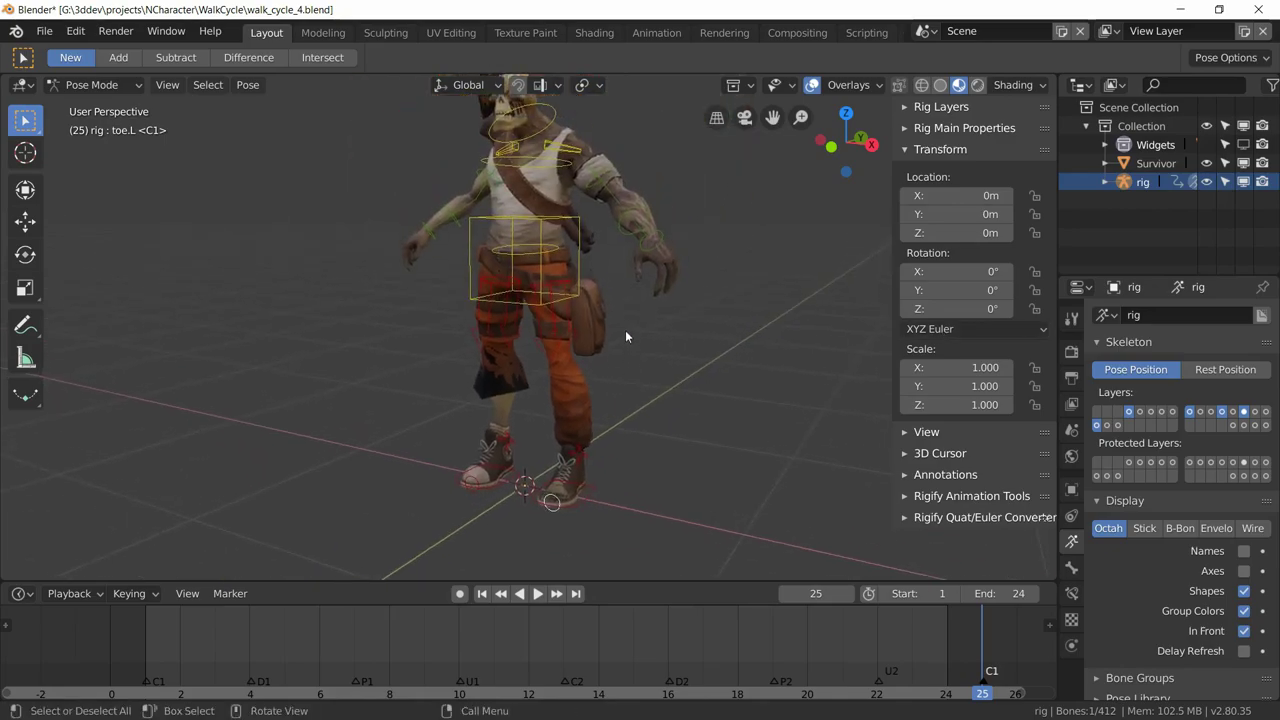
middle_drag(637, 364, 658, 361)
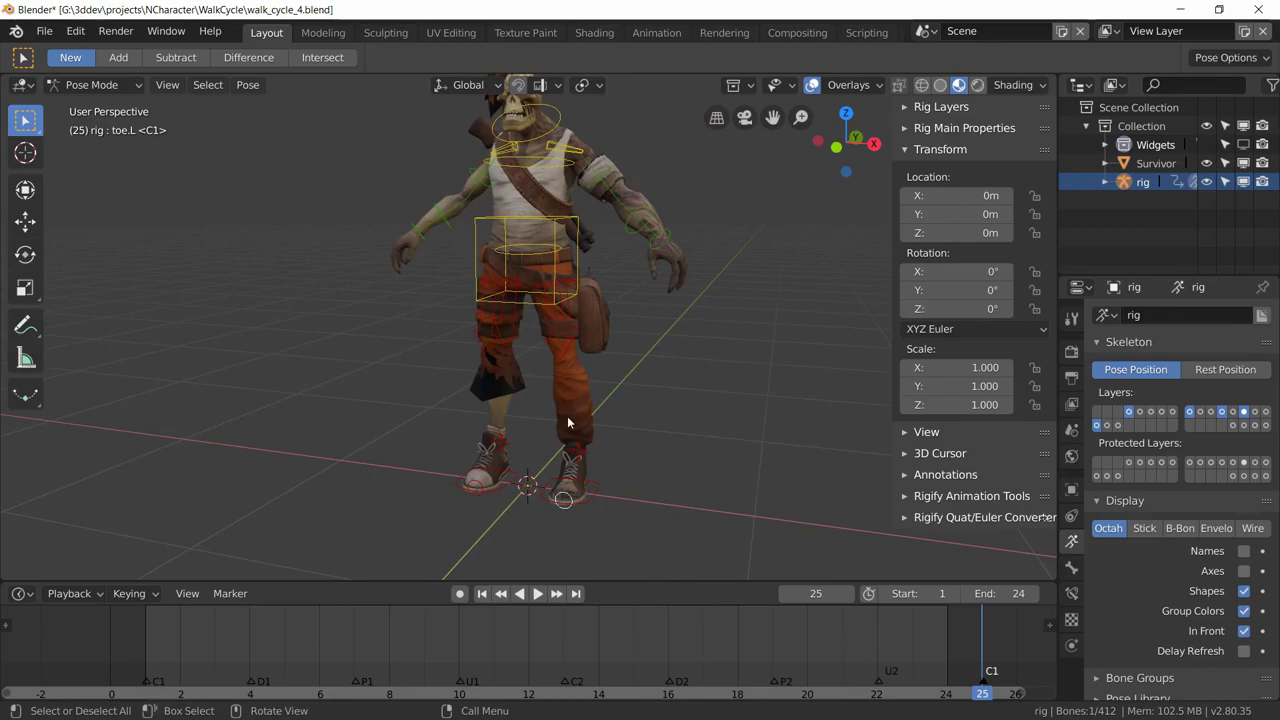
shift+middle_drag(663, 391, 630, 222)
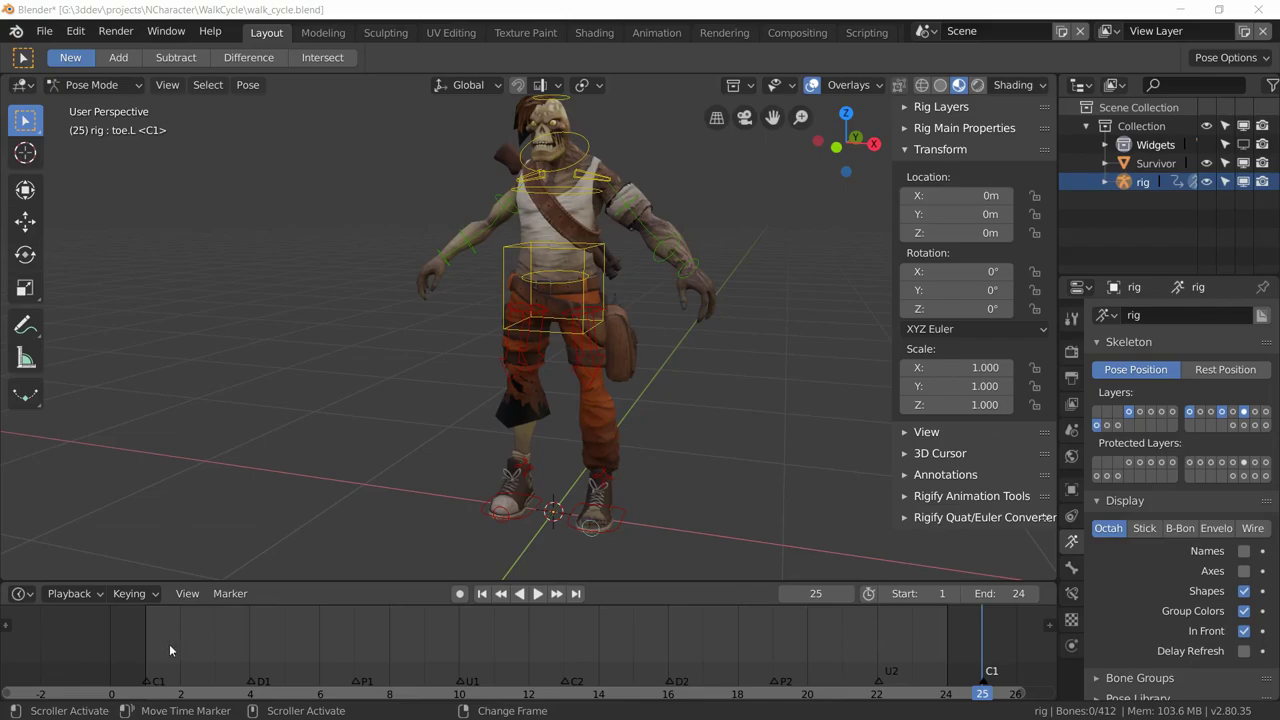
Go to frame 1 and turn on automatic keyframing
right_click(148, 644)
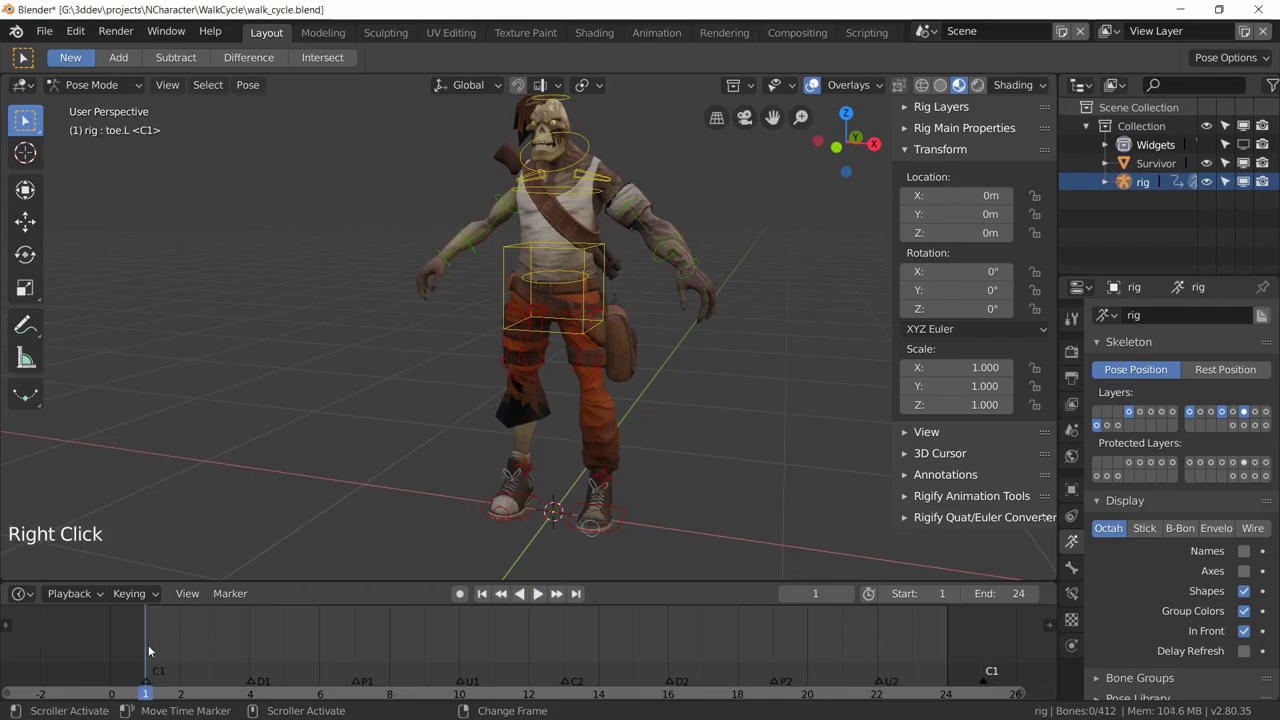
click(459, 594)
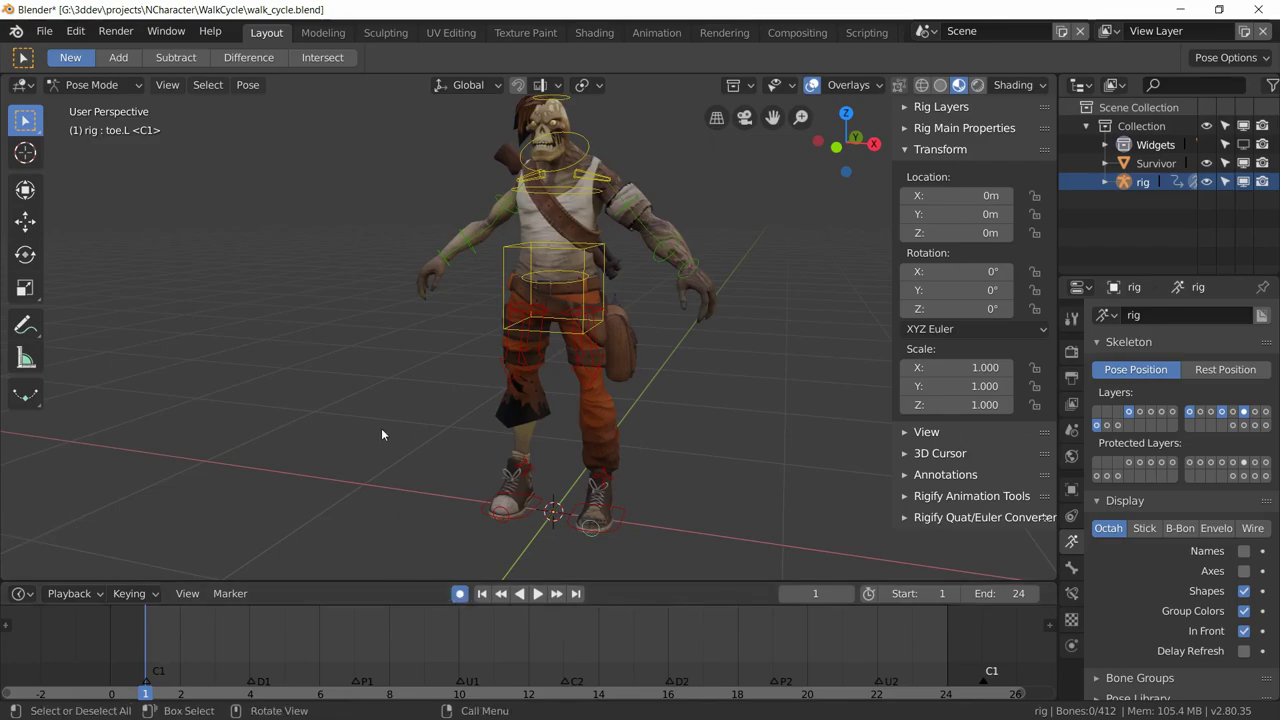
Examine the character's legs and feet relative to the ground line in front orthographic view
key(KP_5)
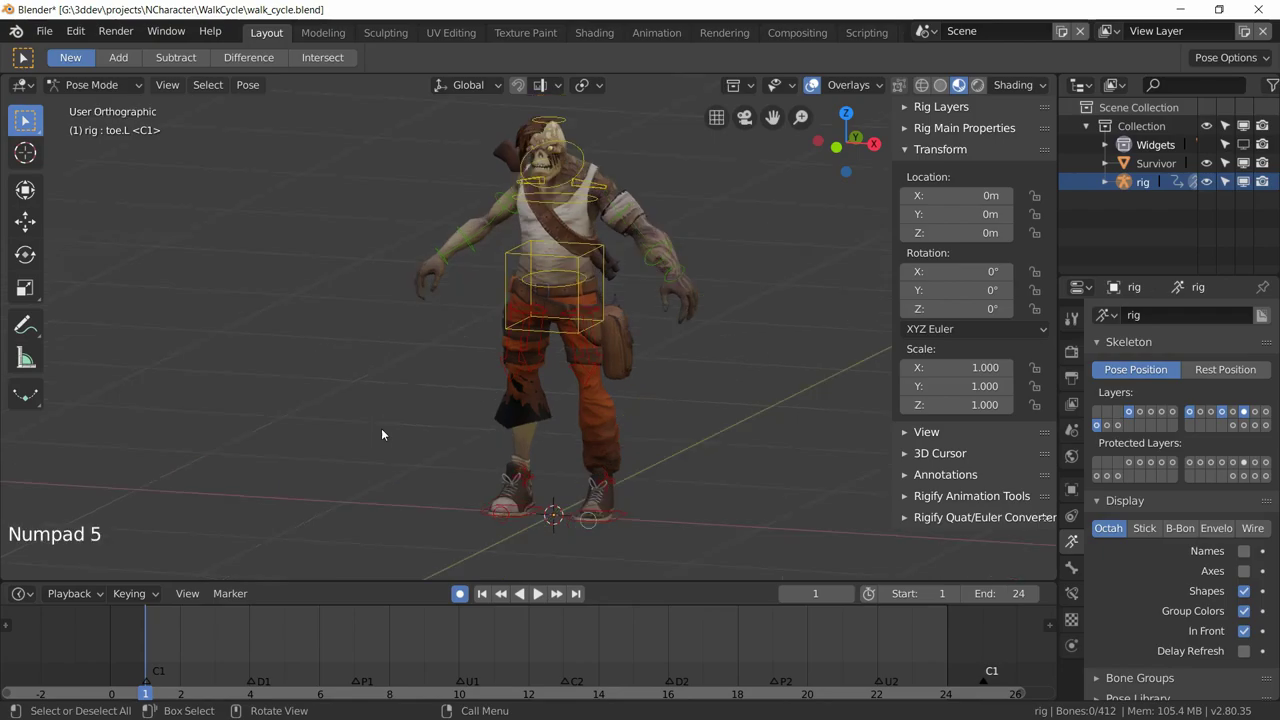
middle_drag(398, 396, 438, 377)
key(KP_1)
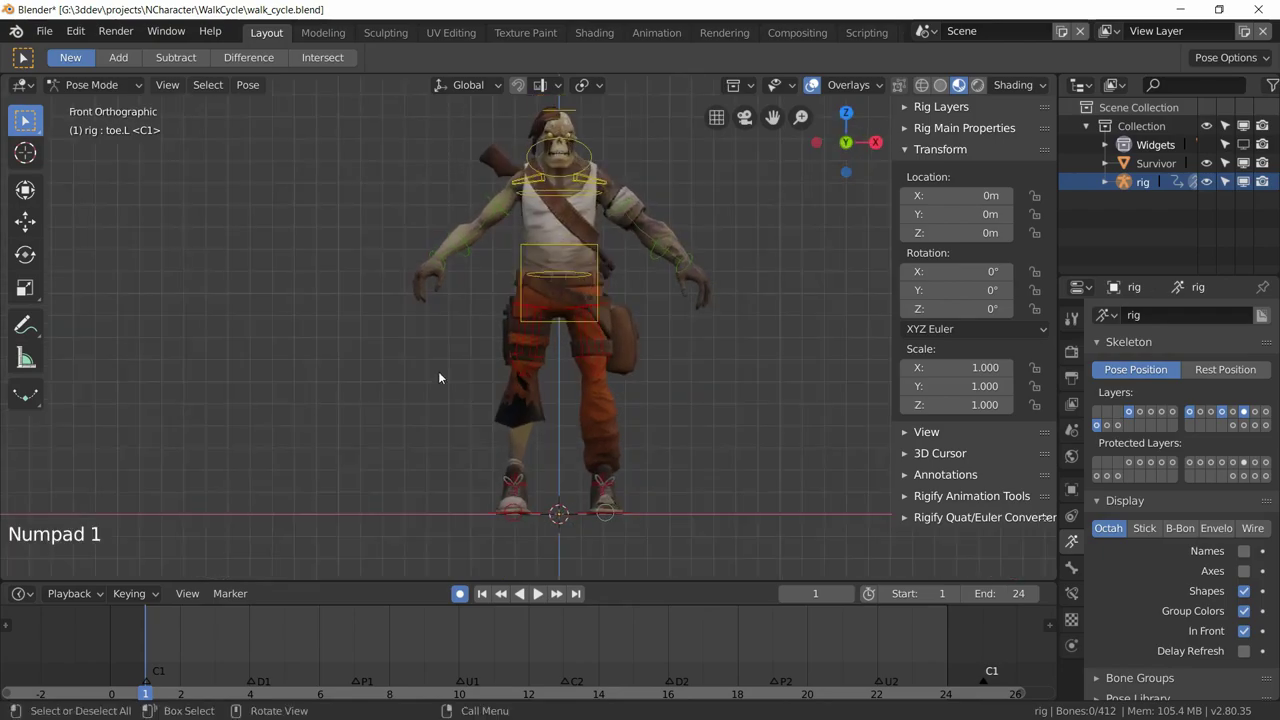
shift+middle_drag(573, 388, 464, 350)
scroll(447, 416, up, 3)
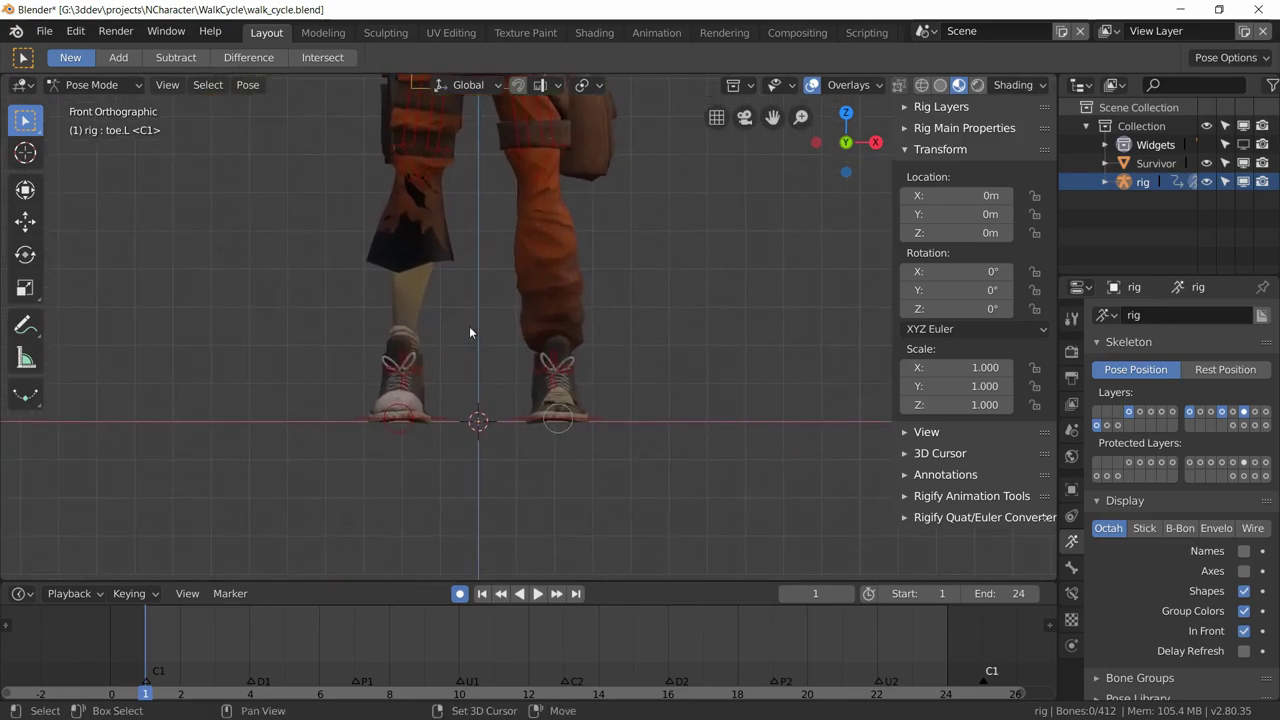
scroll(462, 347, up, 2)
scroll(478, 321, down, 2)
shift+middle_drag(478, 321, 461, 420)
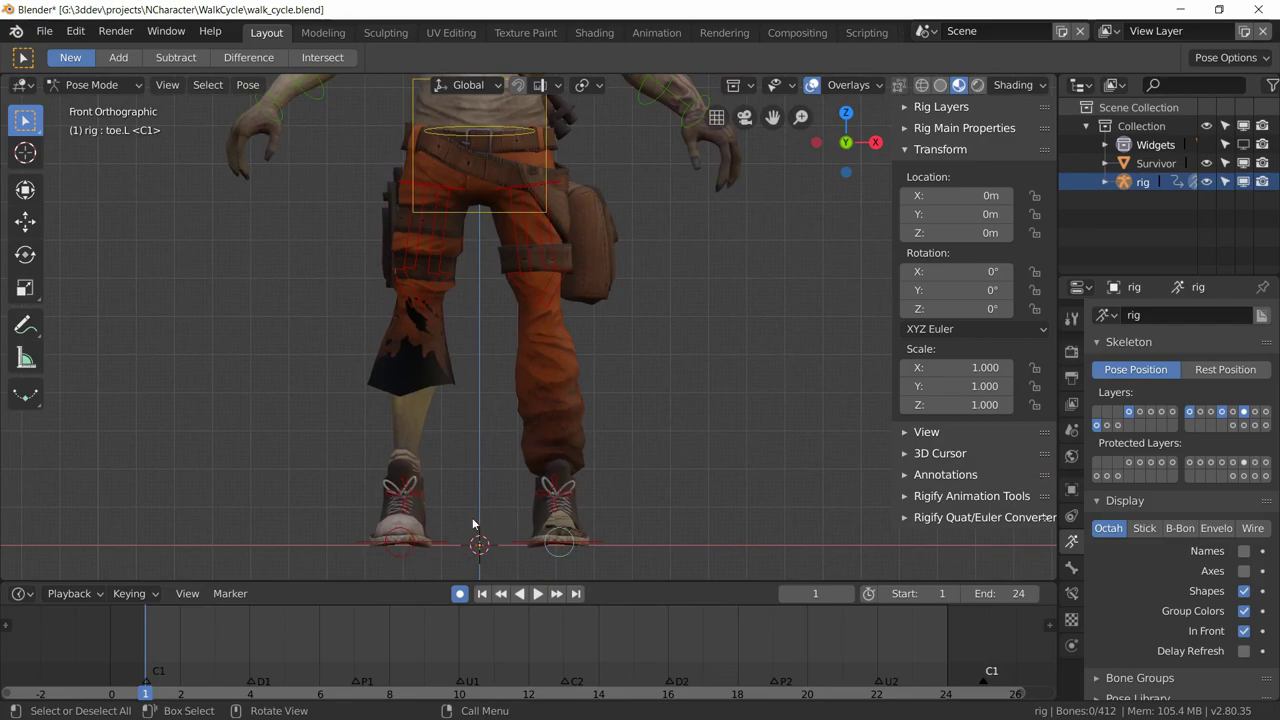
middle_drag(474, 489, 412, 358)
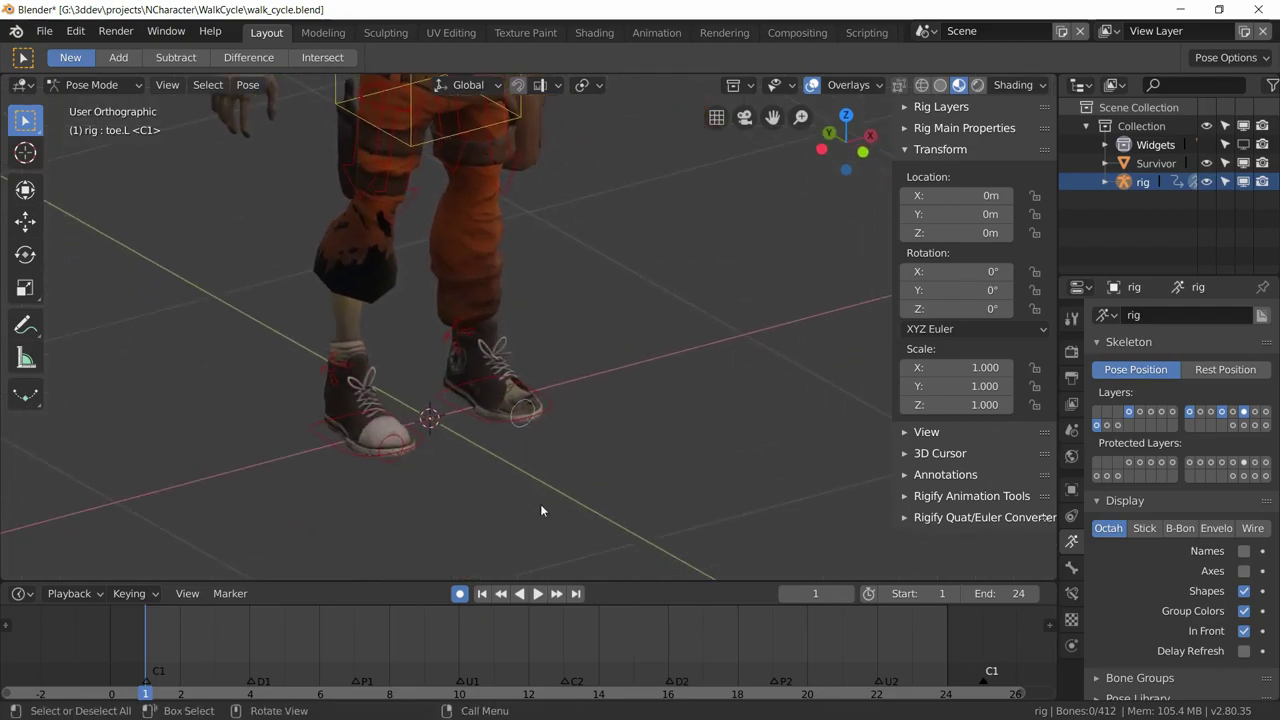
key(KP_1)
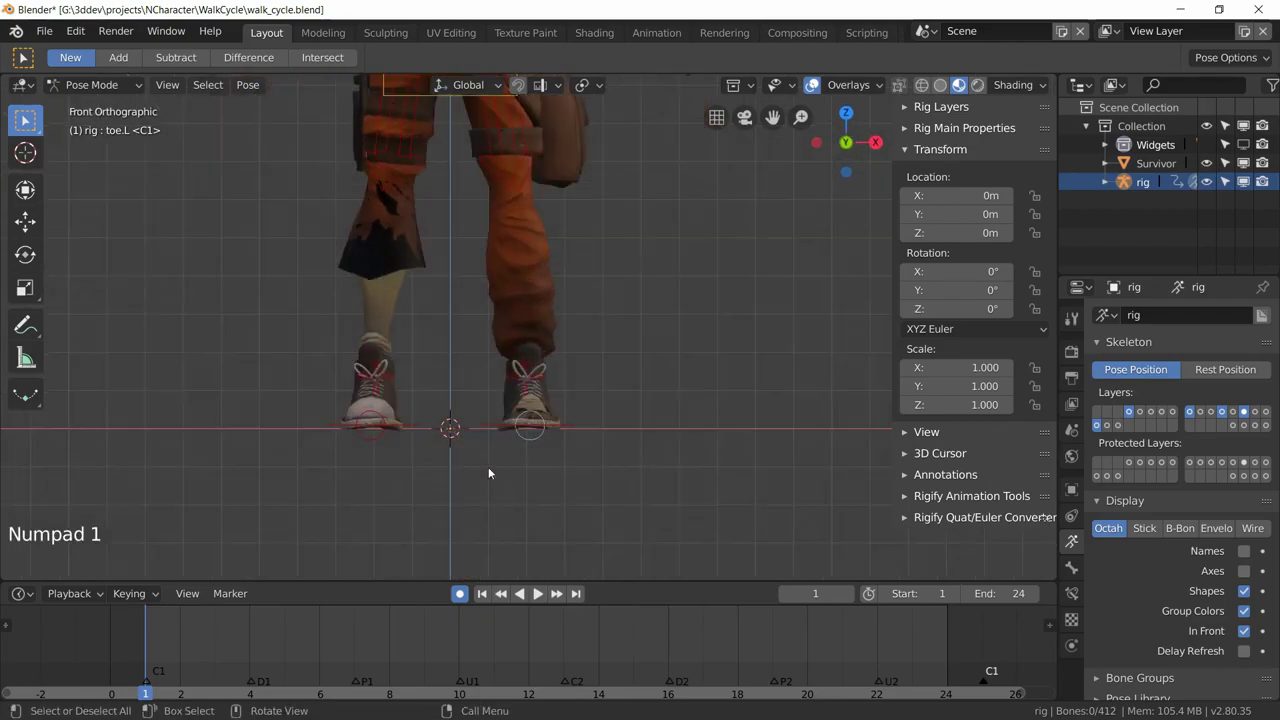
Move the right foot IK control about 0.06 m inward along global X in front view
click(410, 425)
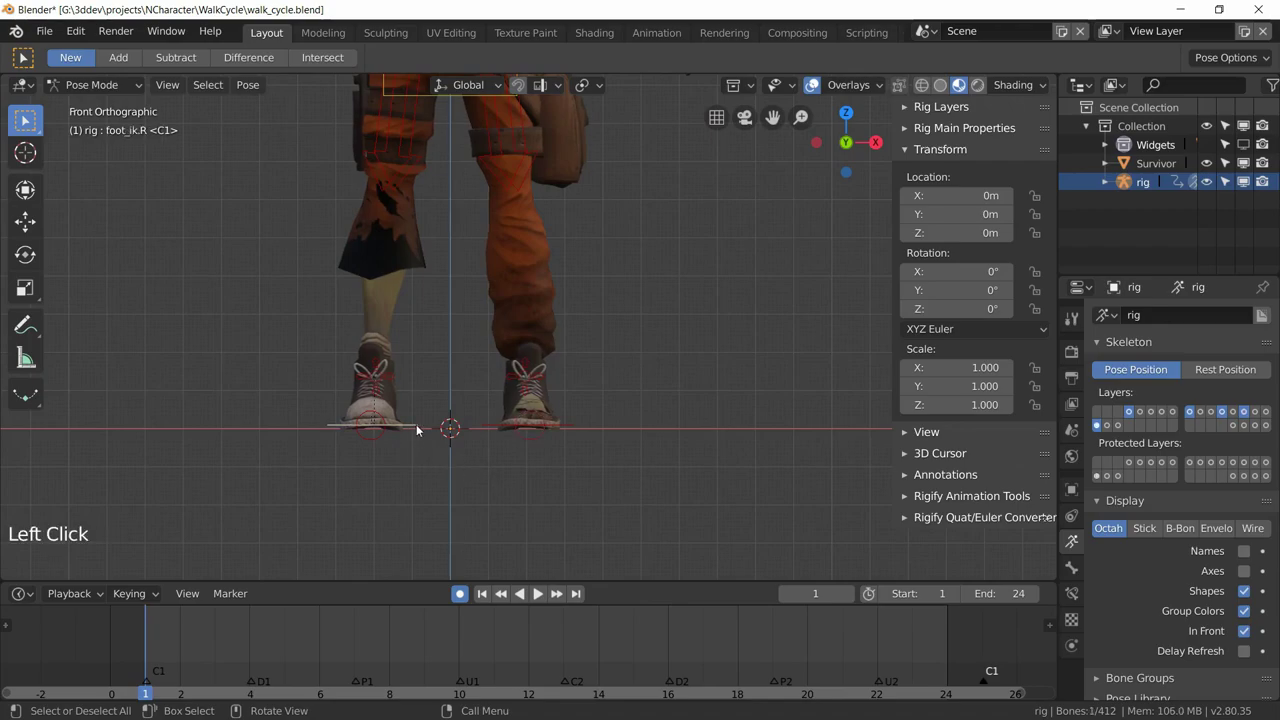
mouse_move(452, 432)
middle_down()
mouse_move(430, 421)
mouse_move(453, 451)
middle_up()
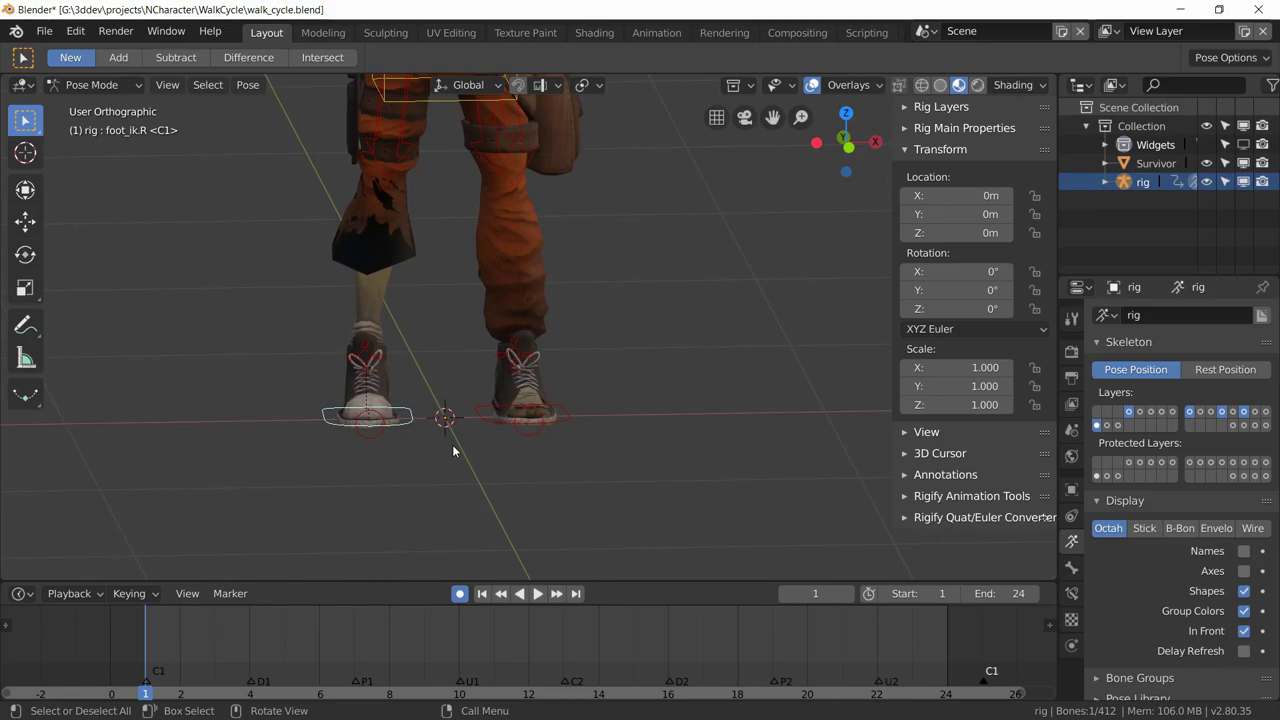
key(KP_1)
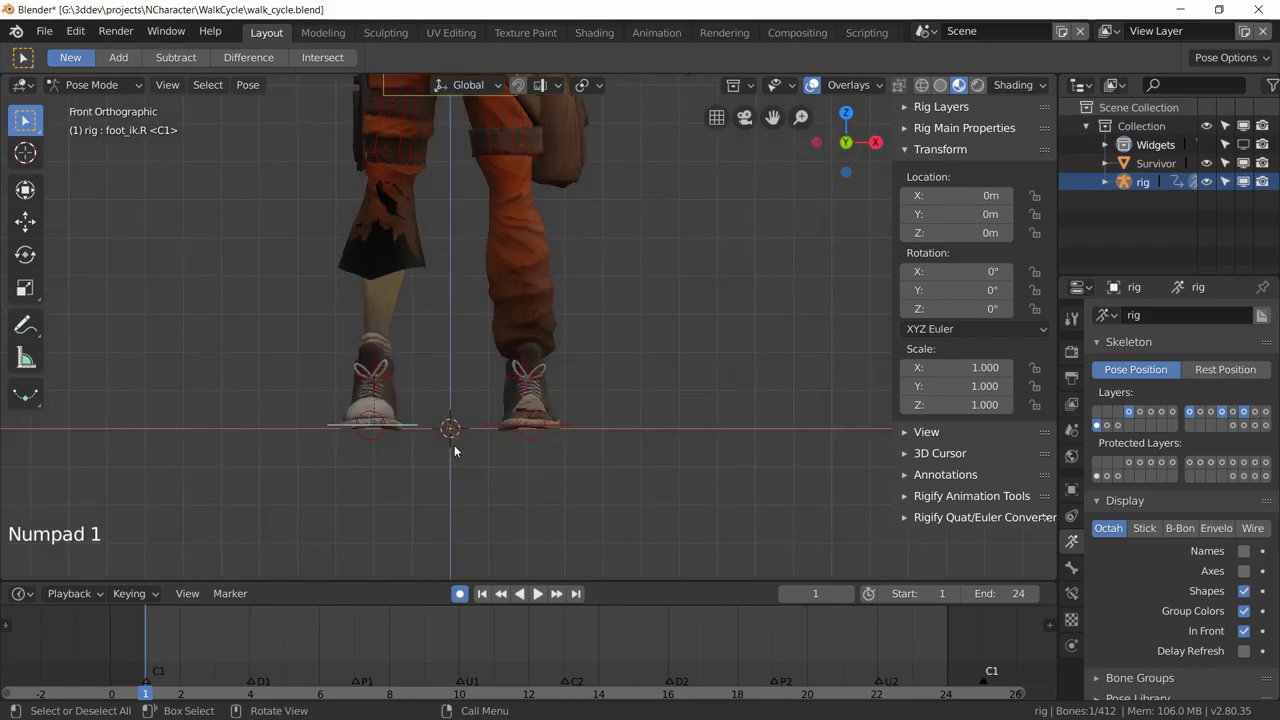
shift+middle_drag(490, 468, 408, 489)
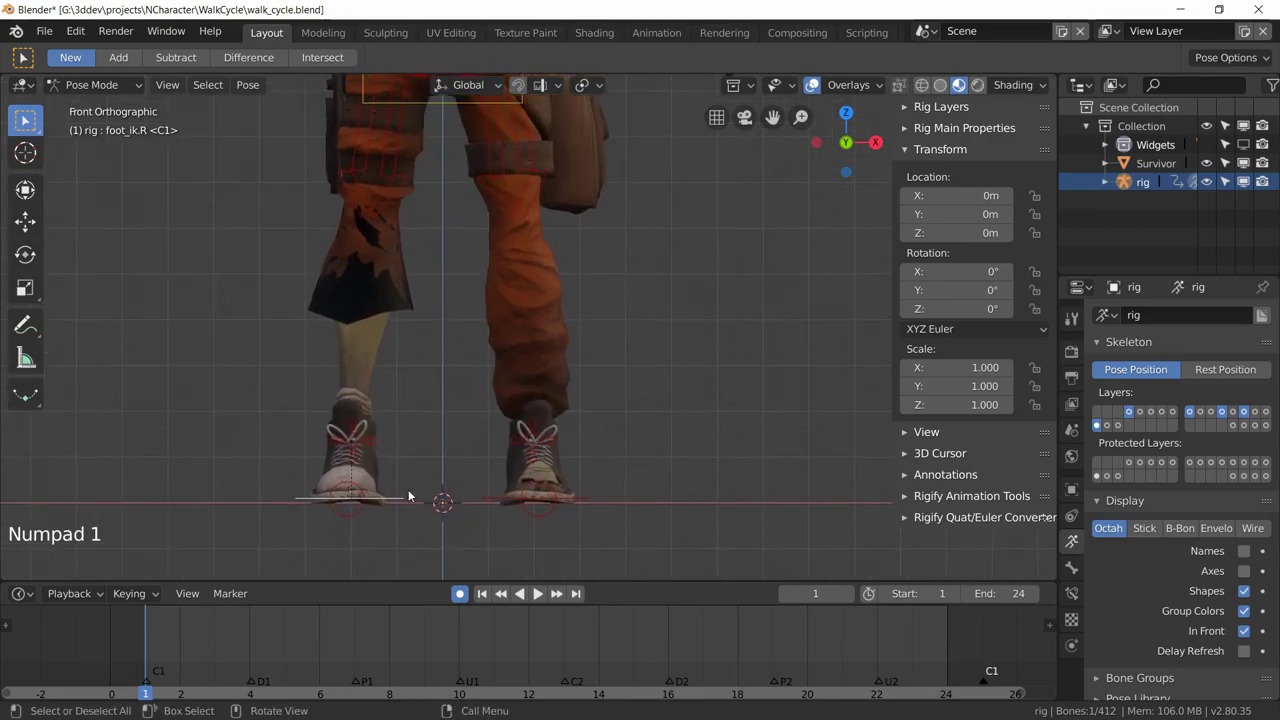
click(402, 496)
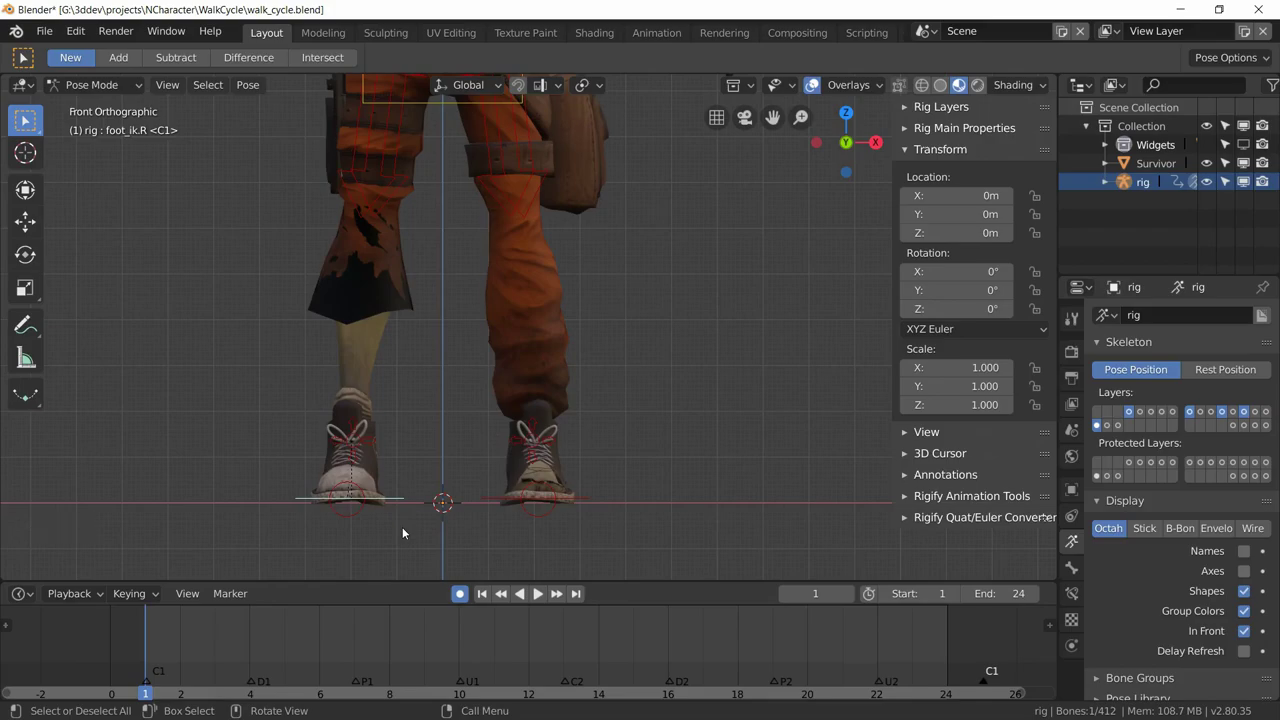
key(g)
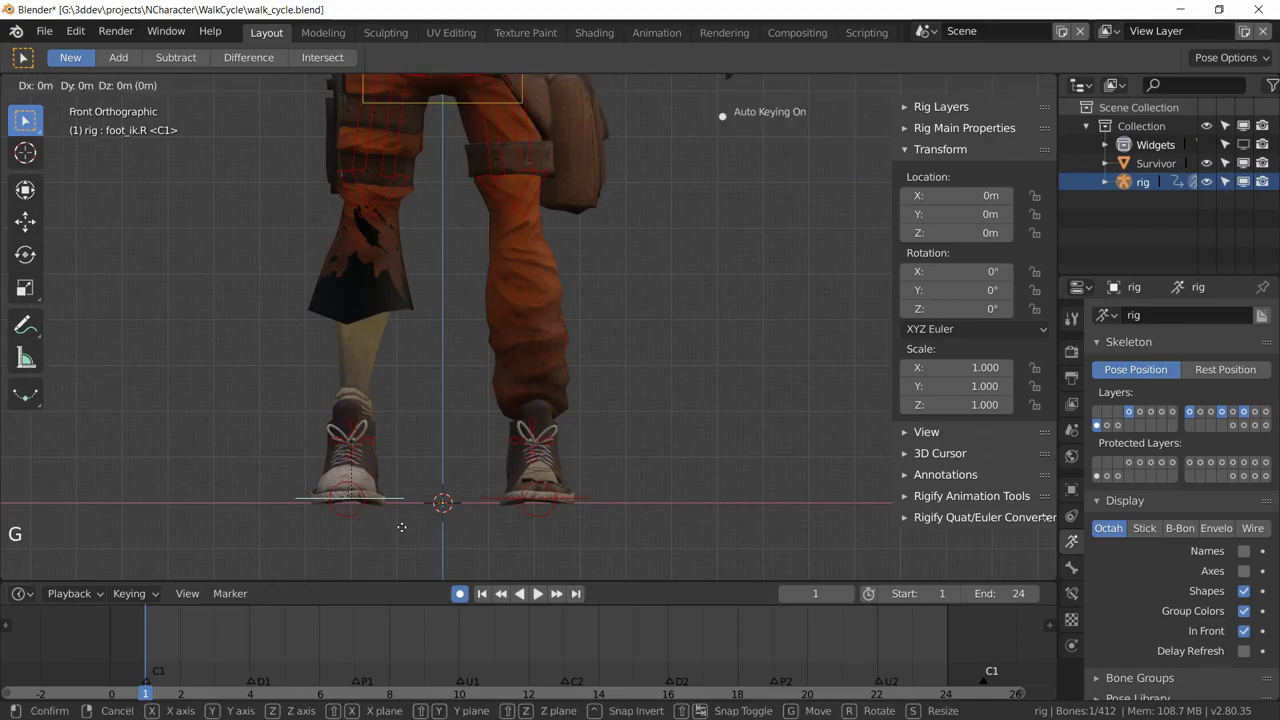
key(x)
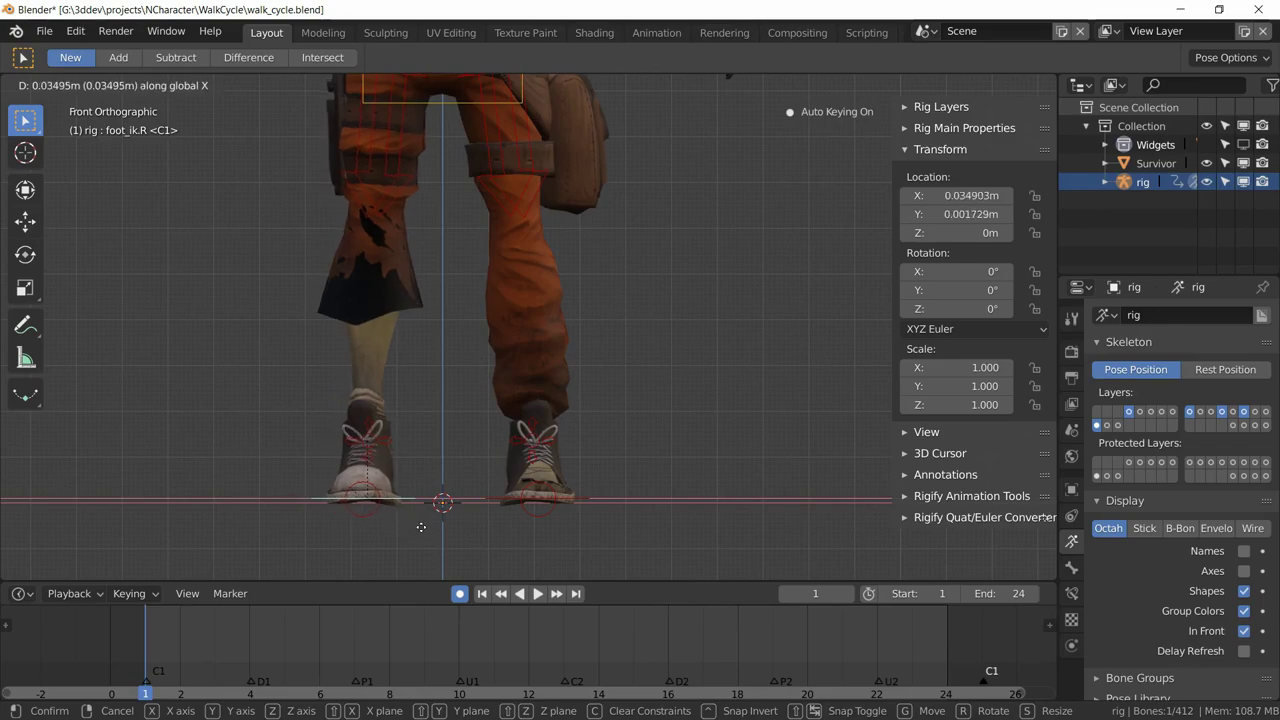
click(429, 526)
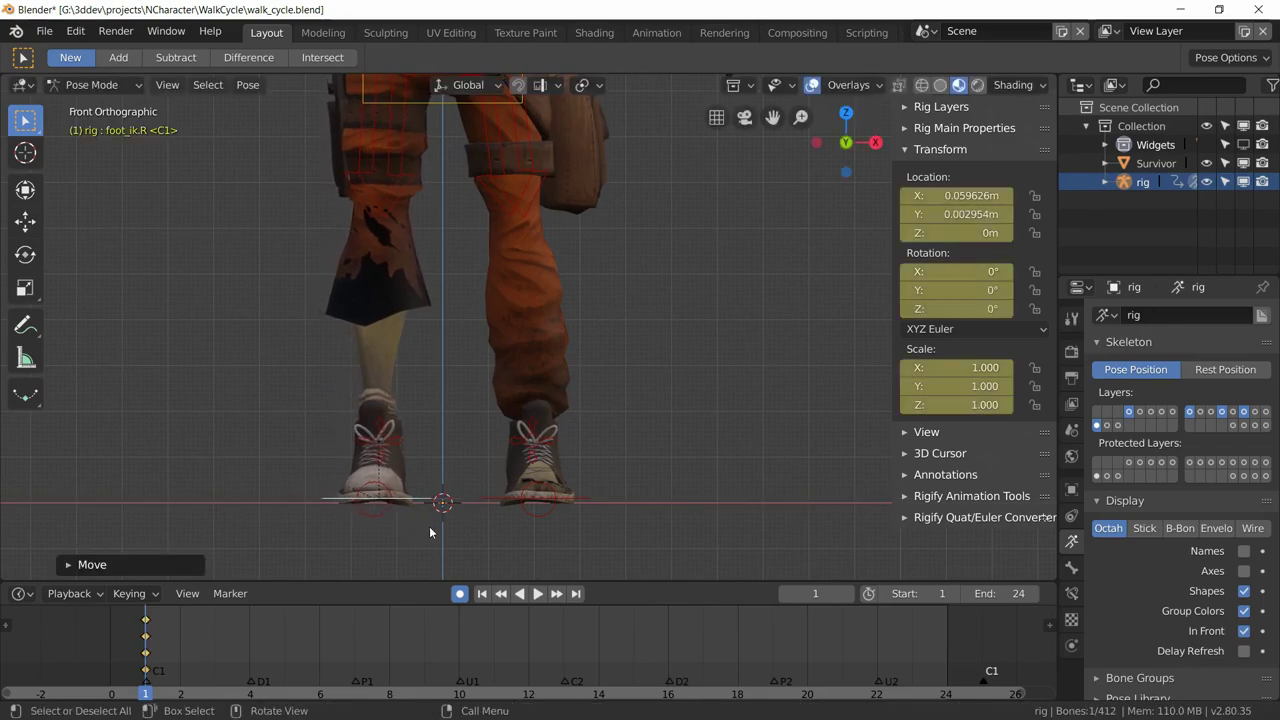
Rotate the right foot IK control about -7.8° around global Z and nudge it about 0.004 m further inward along X
key(r)
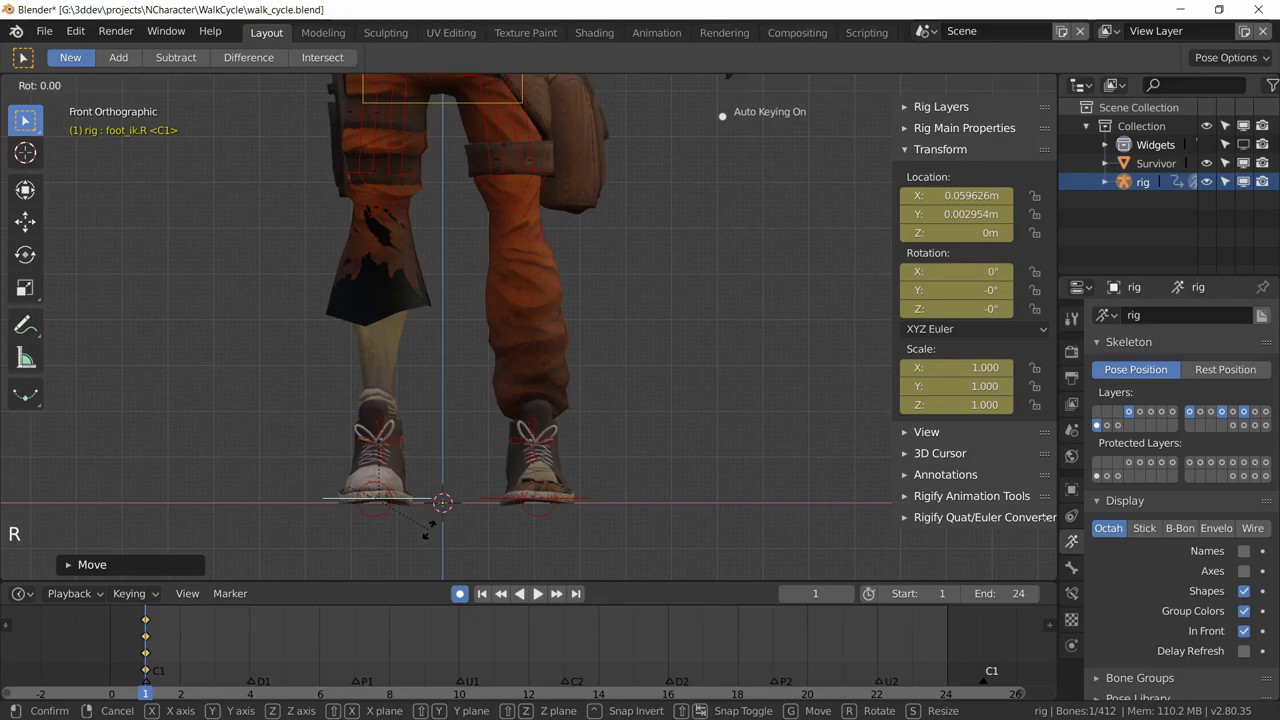
key(z)
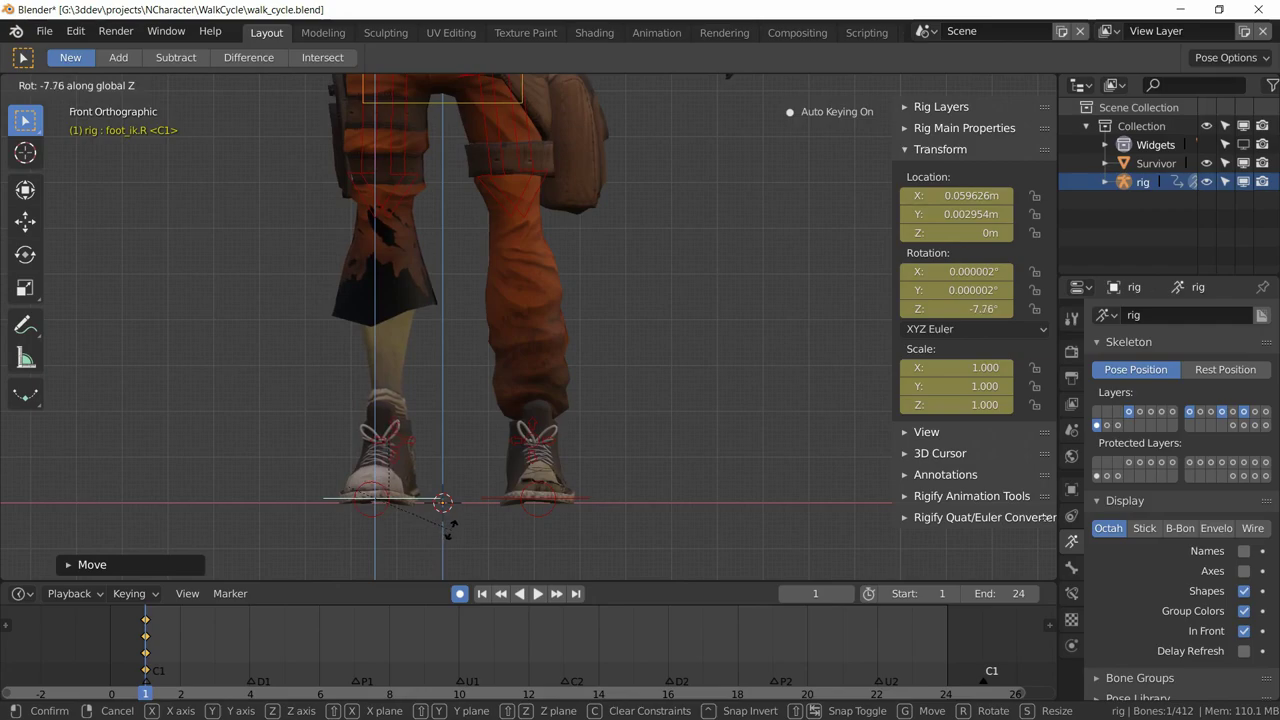
click(453, 484)
shift+middle_drag(453, 484, 458, 395)
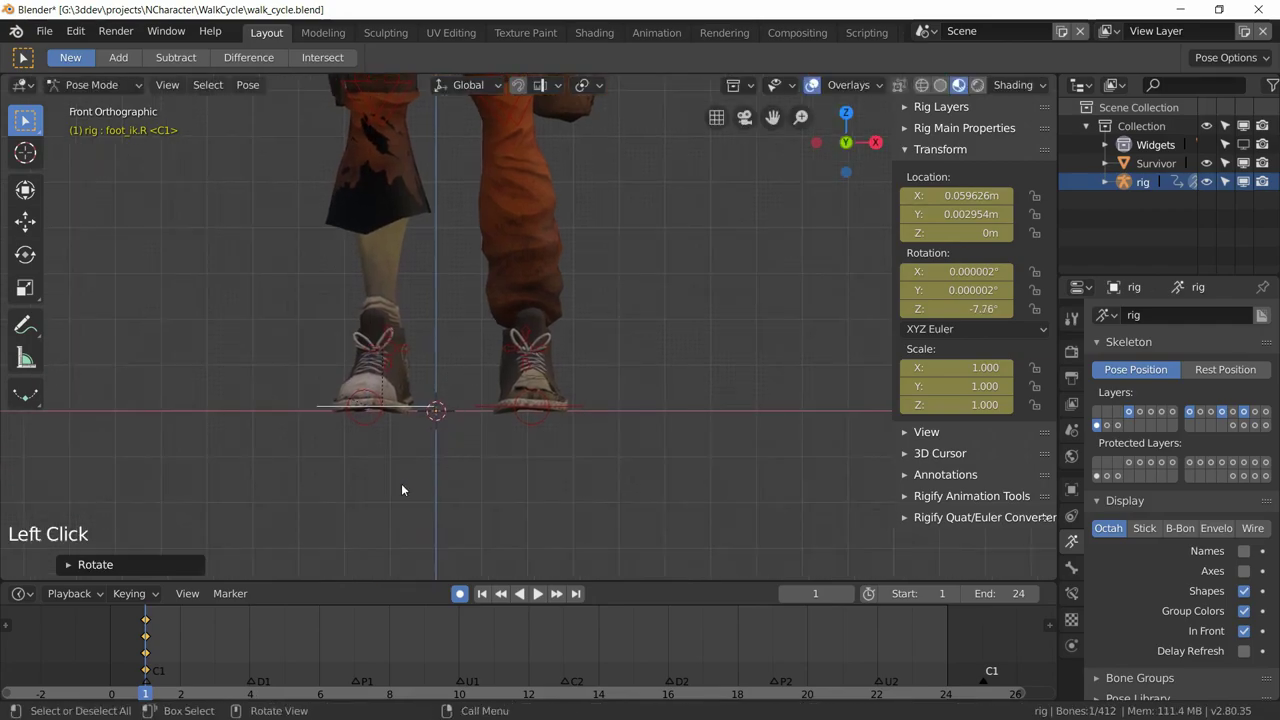
key(g)
key(x)
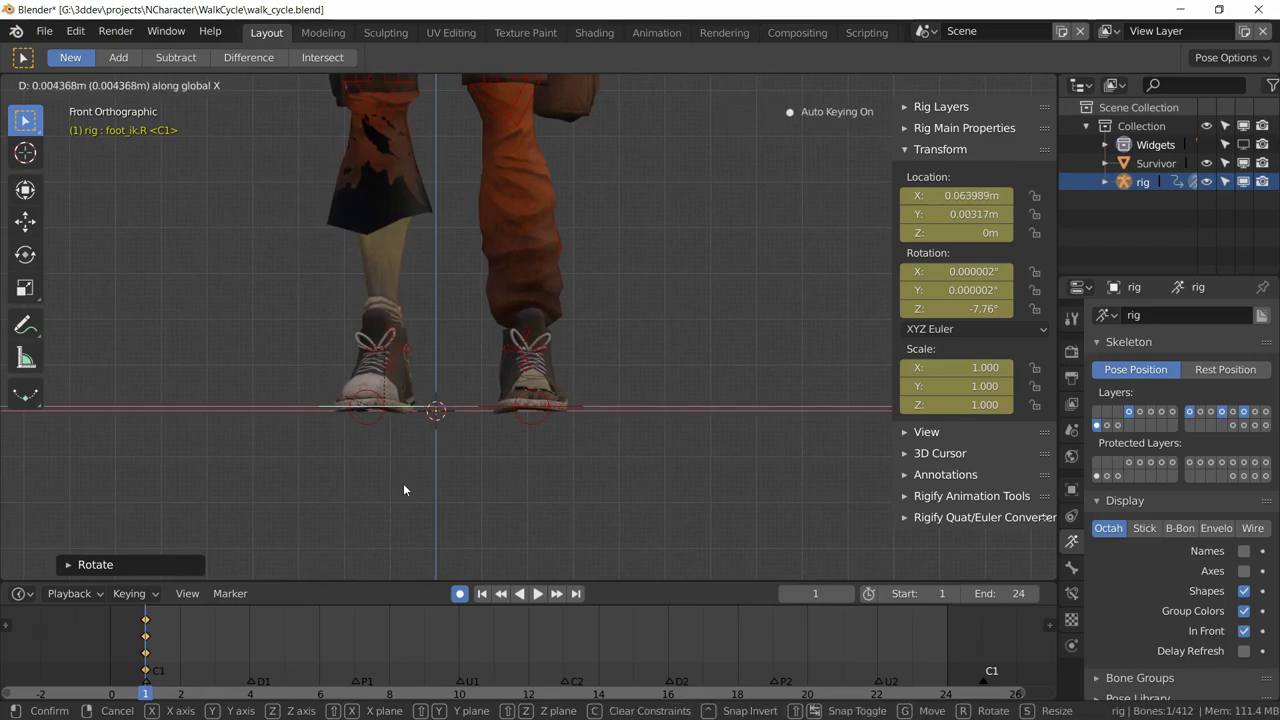
click(403, 483)
Copy the right foot IK control's pose and paste it mirrored onto the left foot
shift+middle_drag(408, 424, 398, 496)
scroll(398, 492, down, 1)
scroll(398, 492, up, 1)
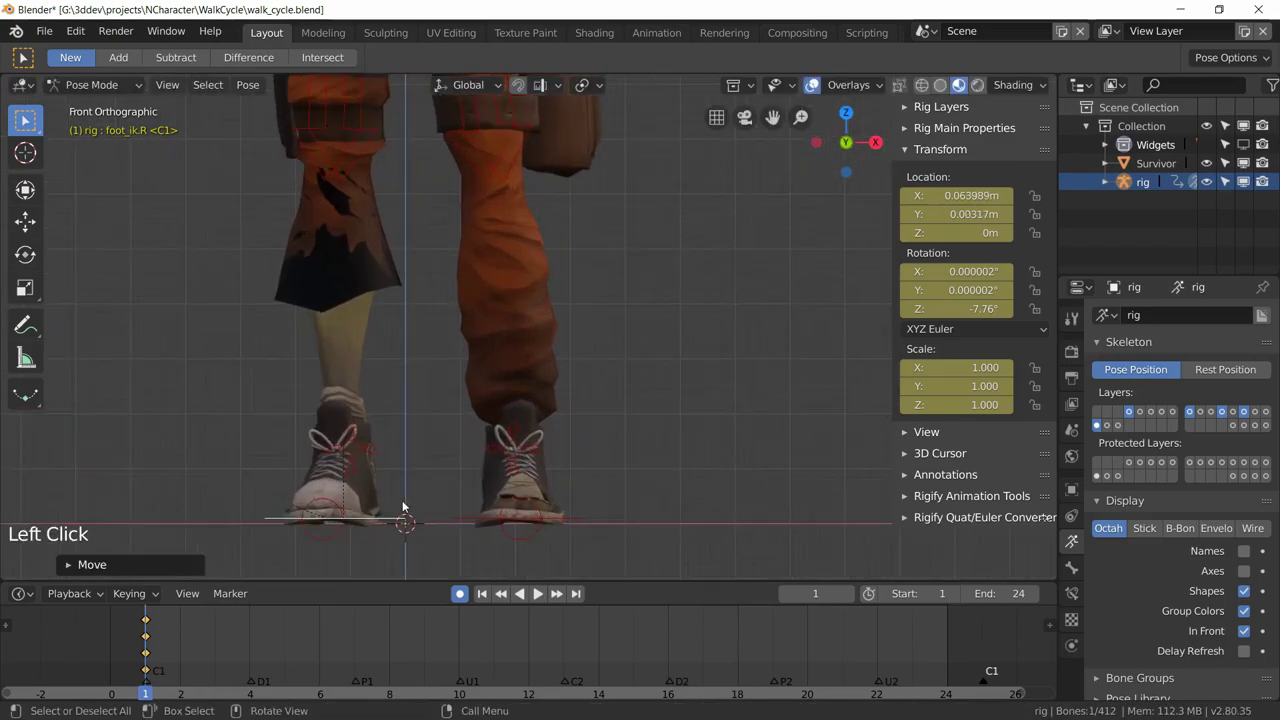
scroll(420, 461, up, 1)
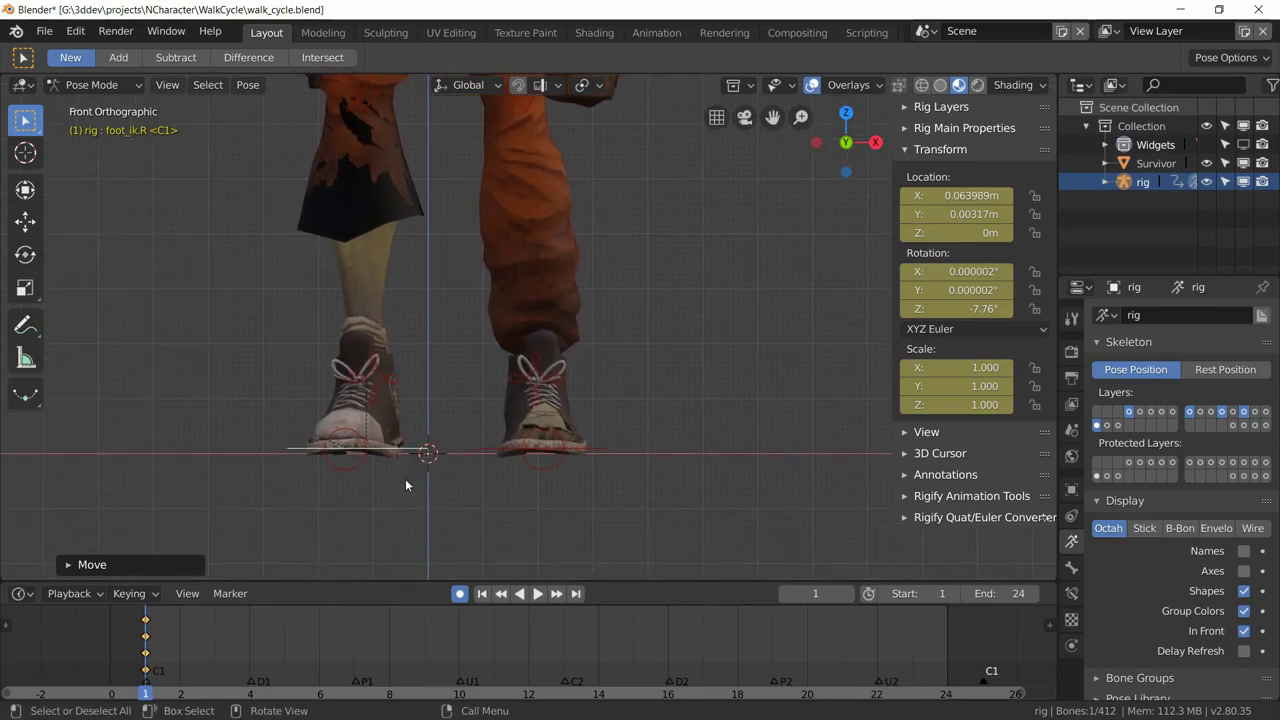
key(ctrl+c)
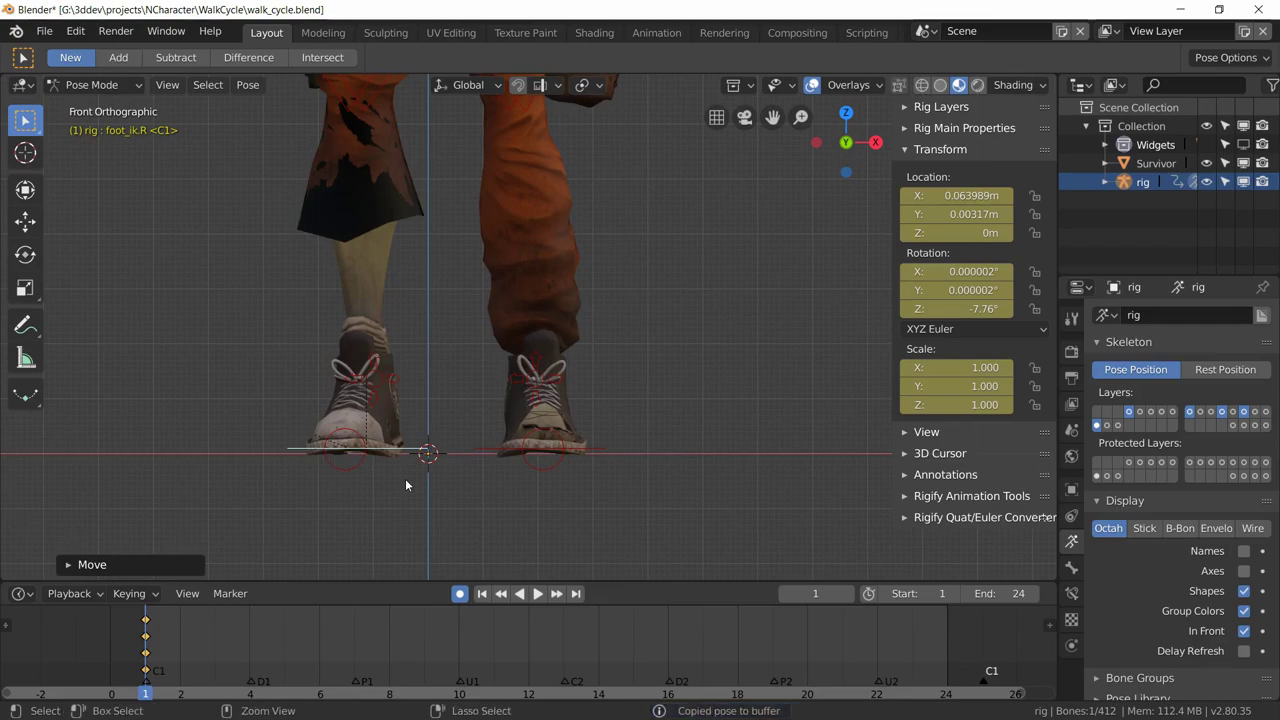
key(ctrl+shift+v)
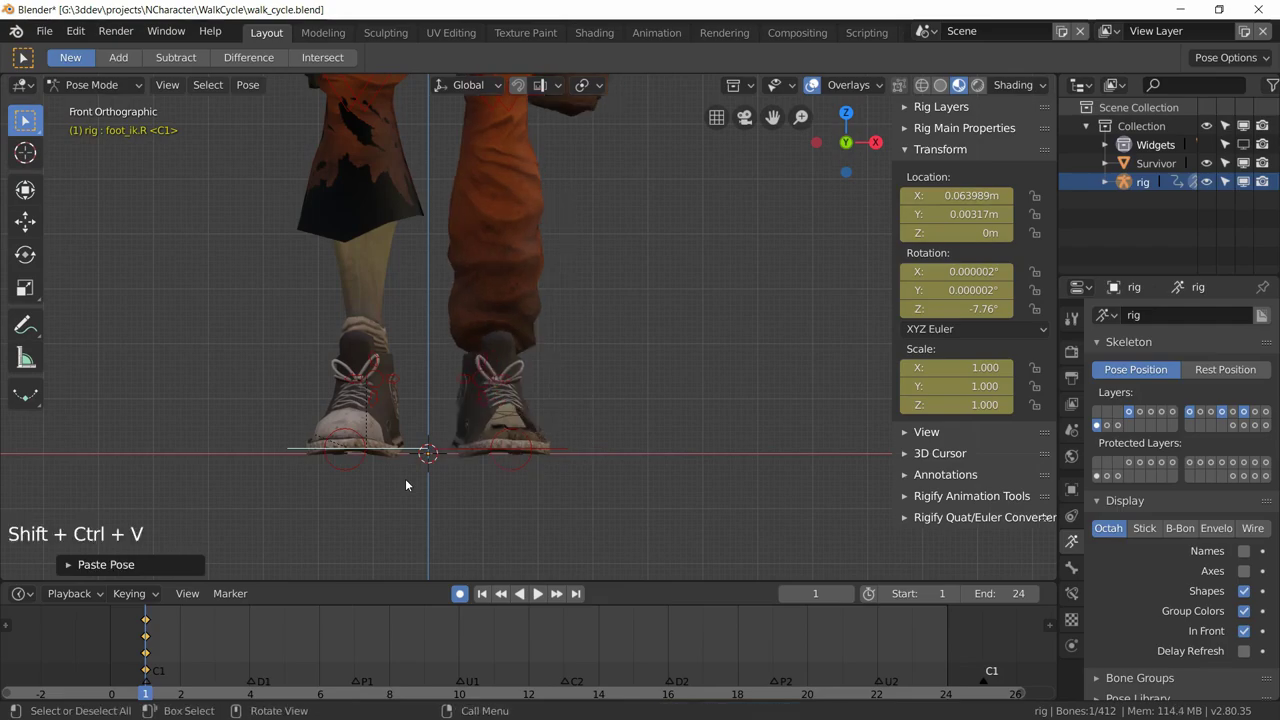
Move the right foot IK control about 0.49 m forward along global Y in left side view
shift+scroll(405, 476, up, 5)
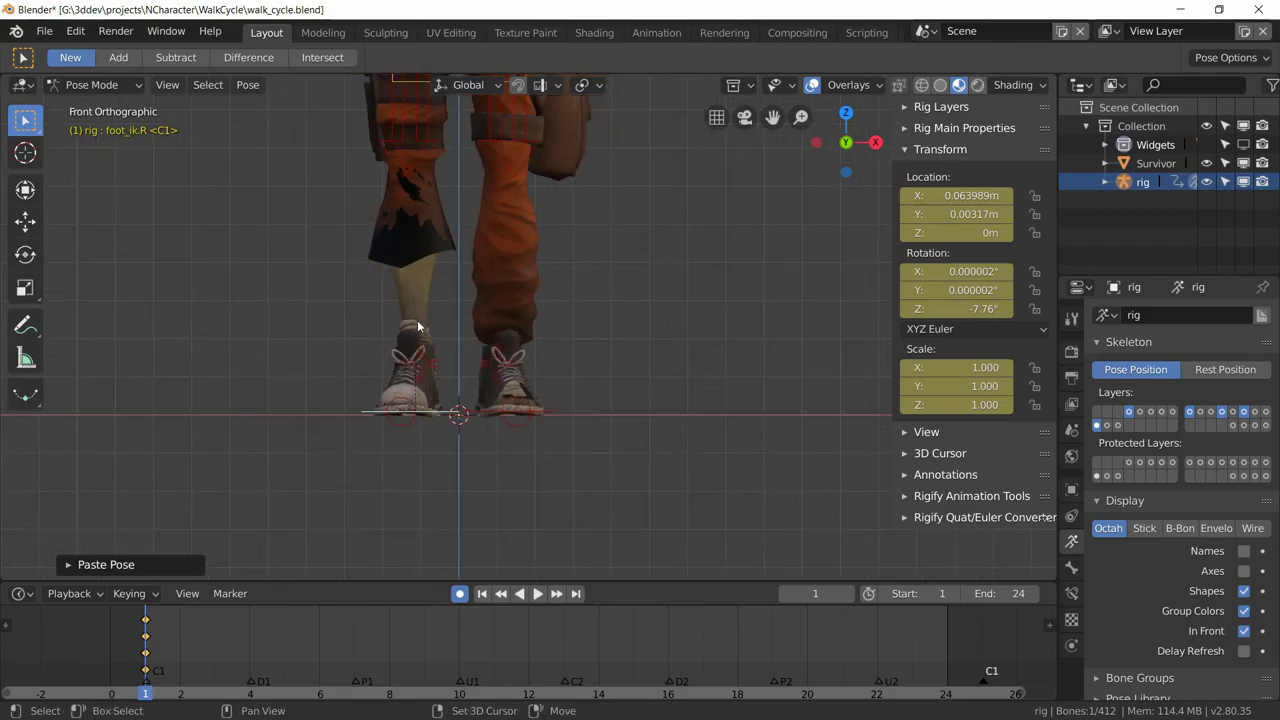
shift+middle_drag(412, 480, 424, 438)
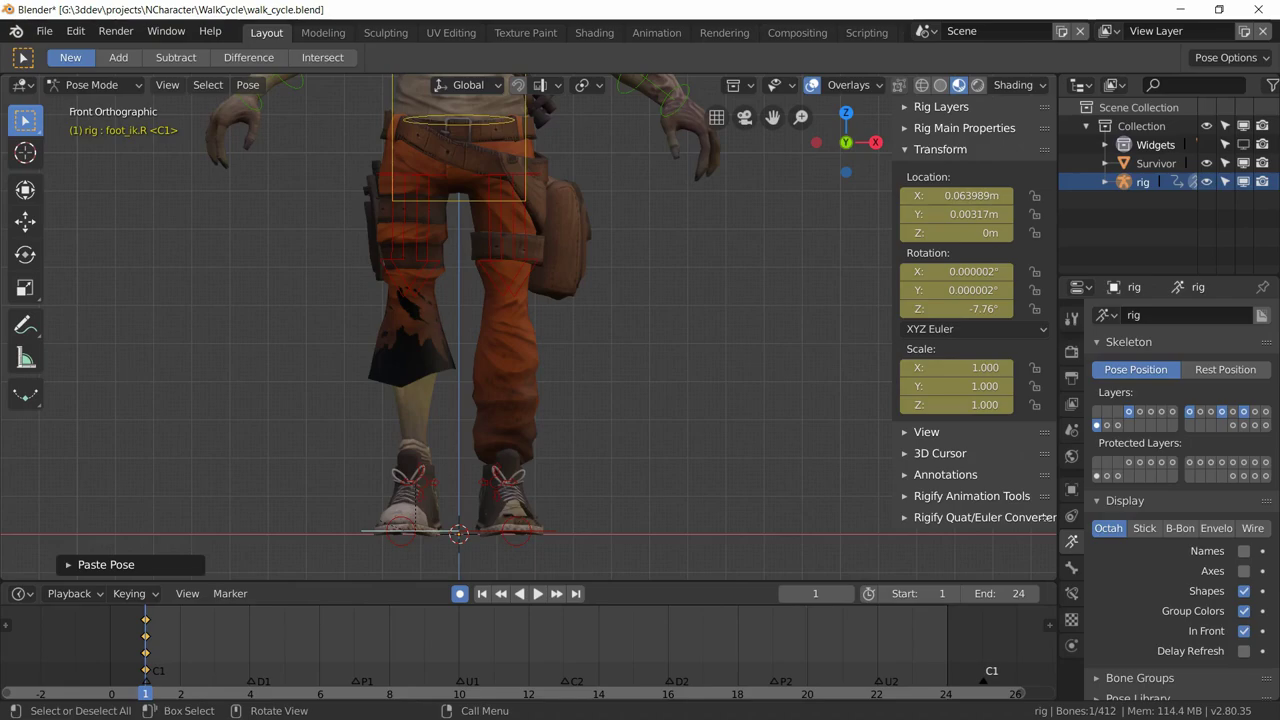
click(440, 537)
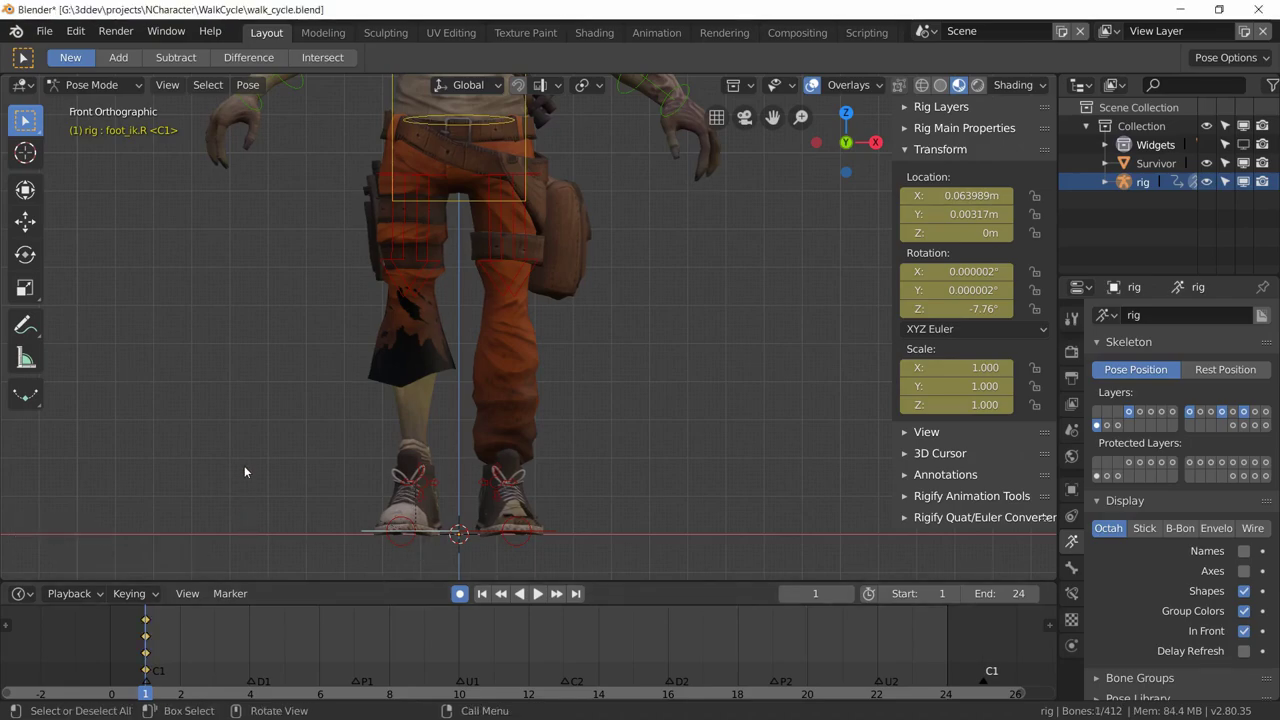
key(ctrl+KP_3)
shift+middle_drag(300, 440, 474, 391)
key(g)
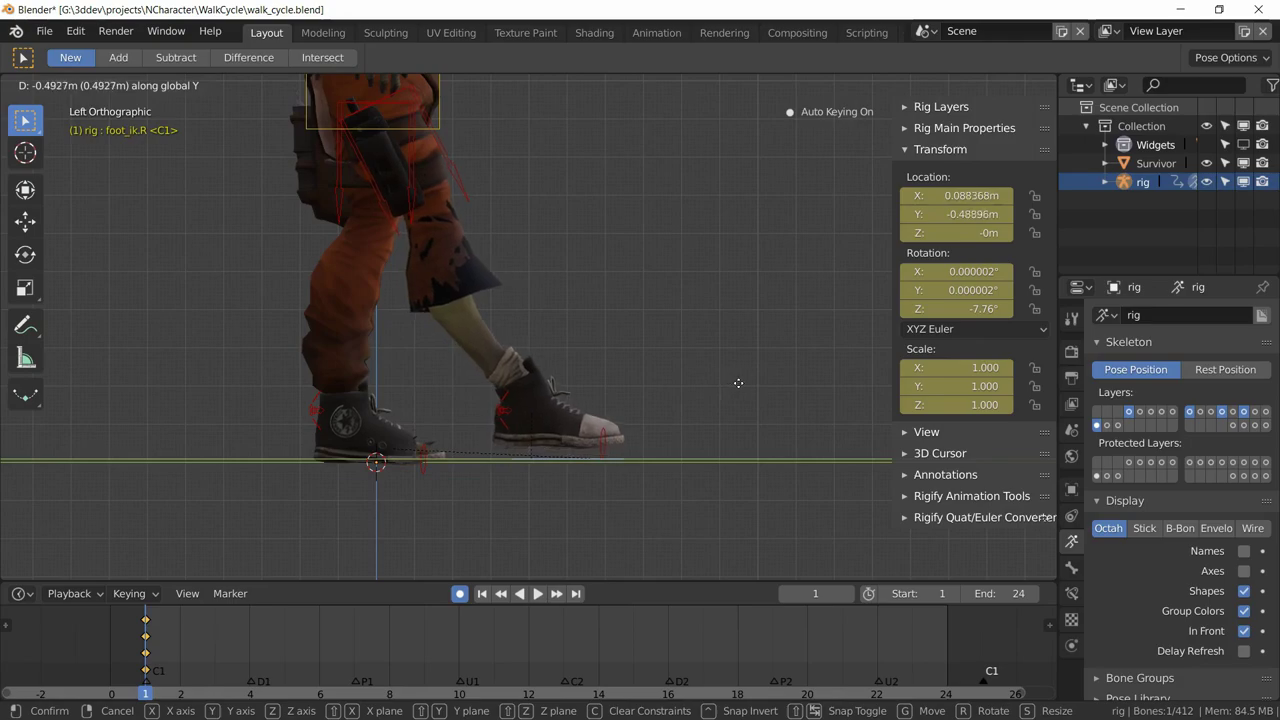
click(738, 383)
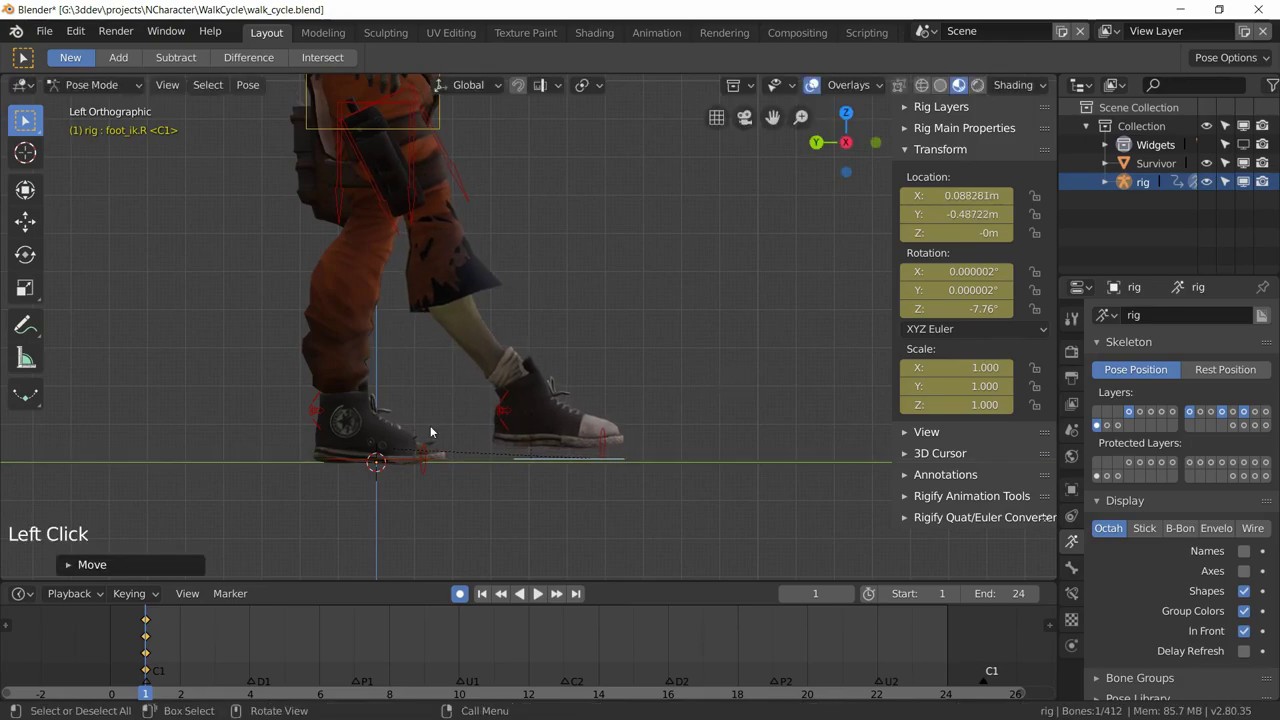
Move the left foot IK control about 0.5 m backward along global Y
click(408, 461)
key(g)
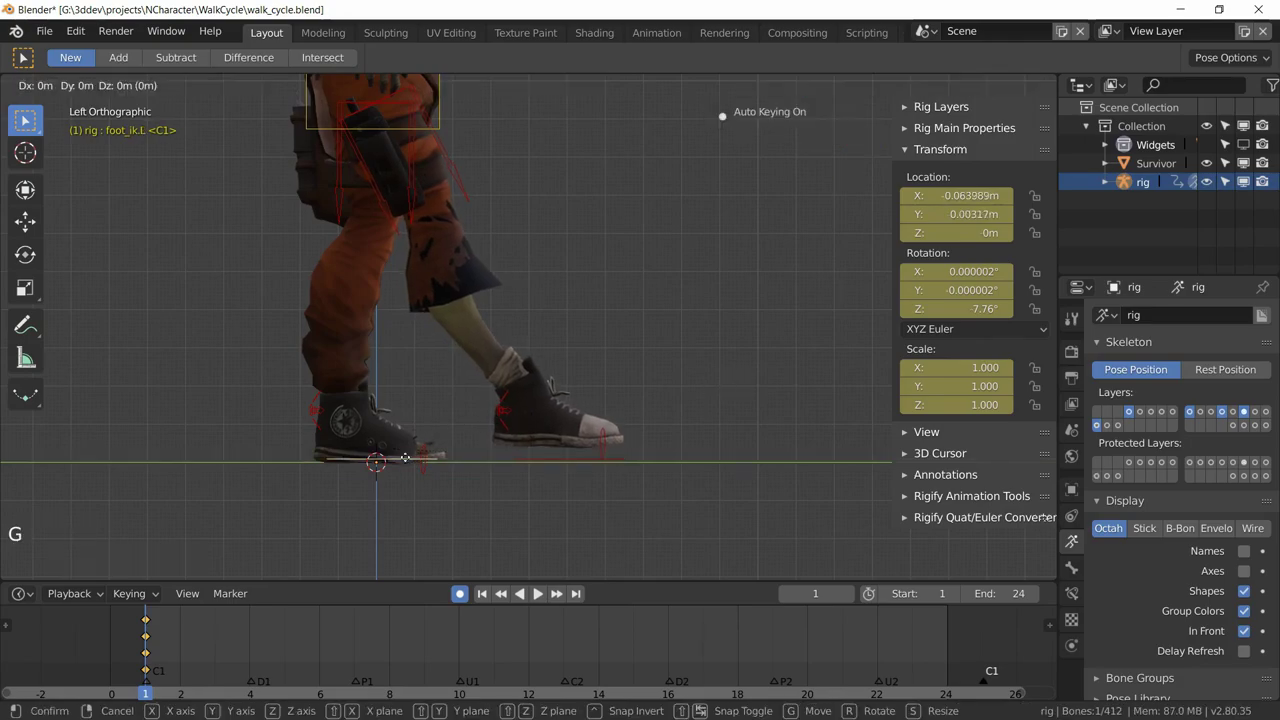
key(y)
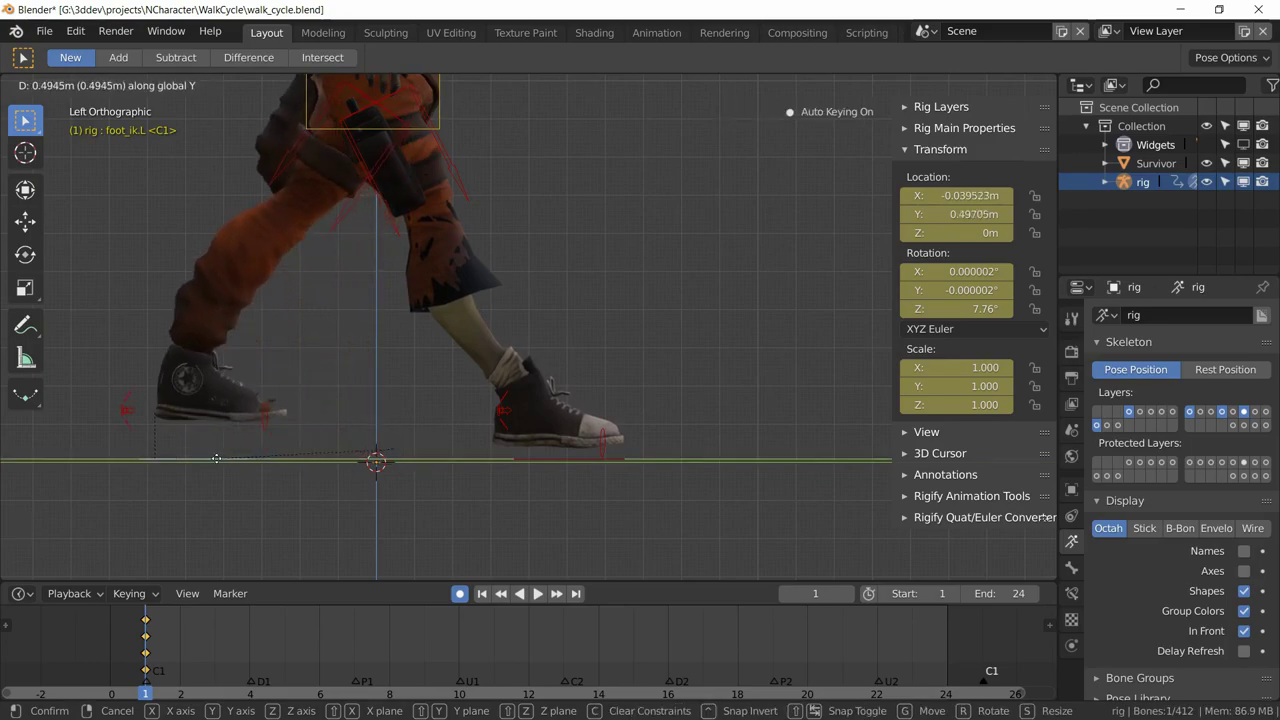
click(214, 458)
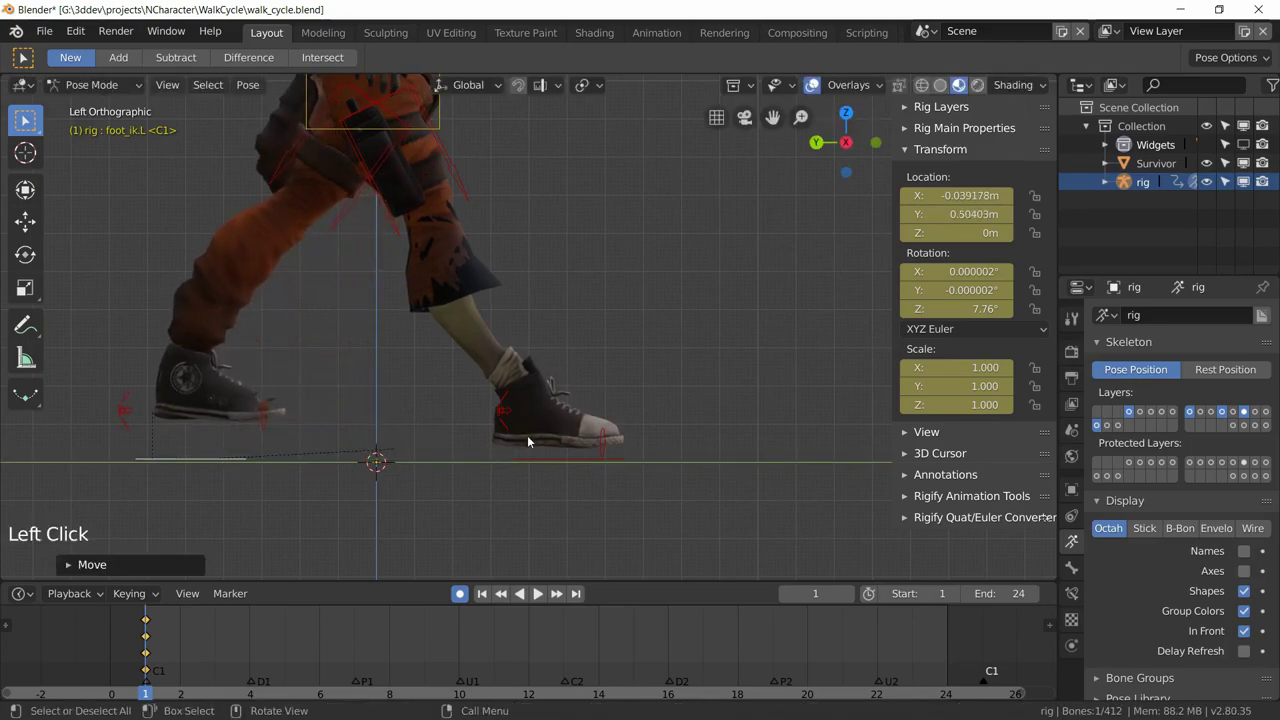
Rotate the right foot's heel control about -26° so the front foot rests on its heel with the toes raised
shift+middle_drag(411, 375, 518, 466)
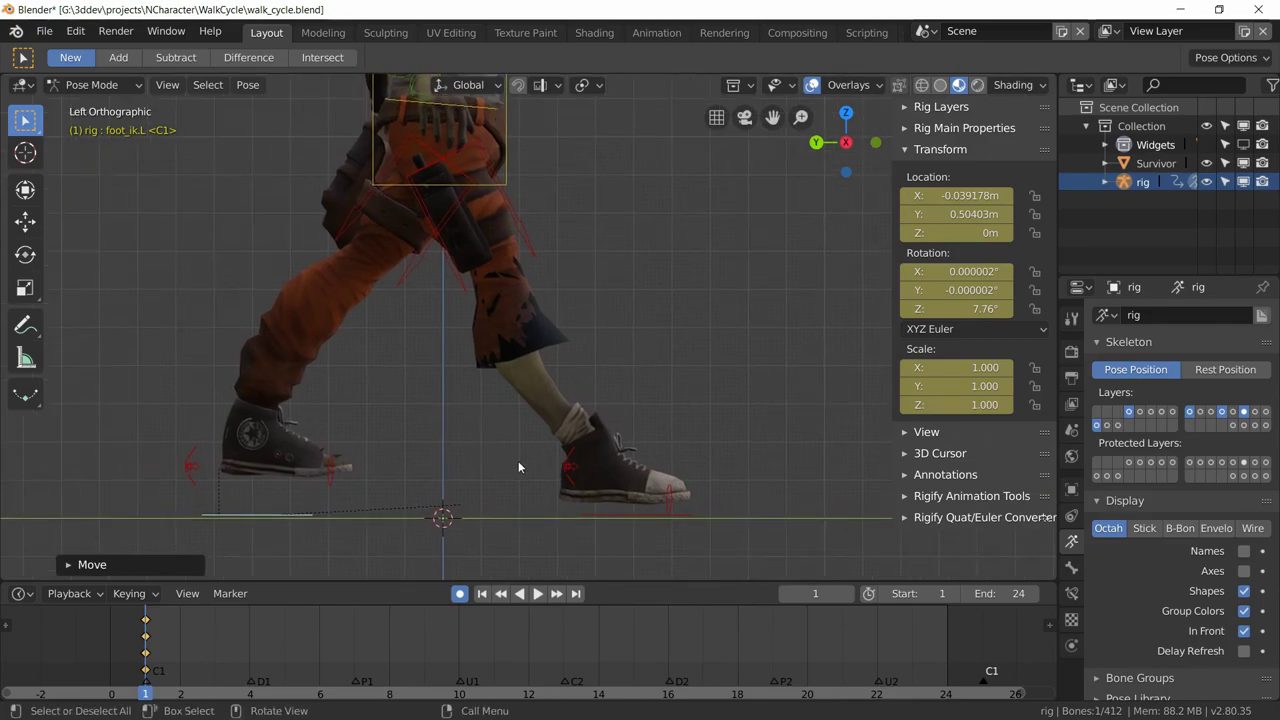
click(506, 180)
shift+middle_drag(566, 203, 562, 263)
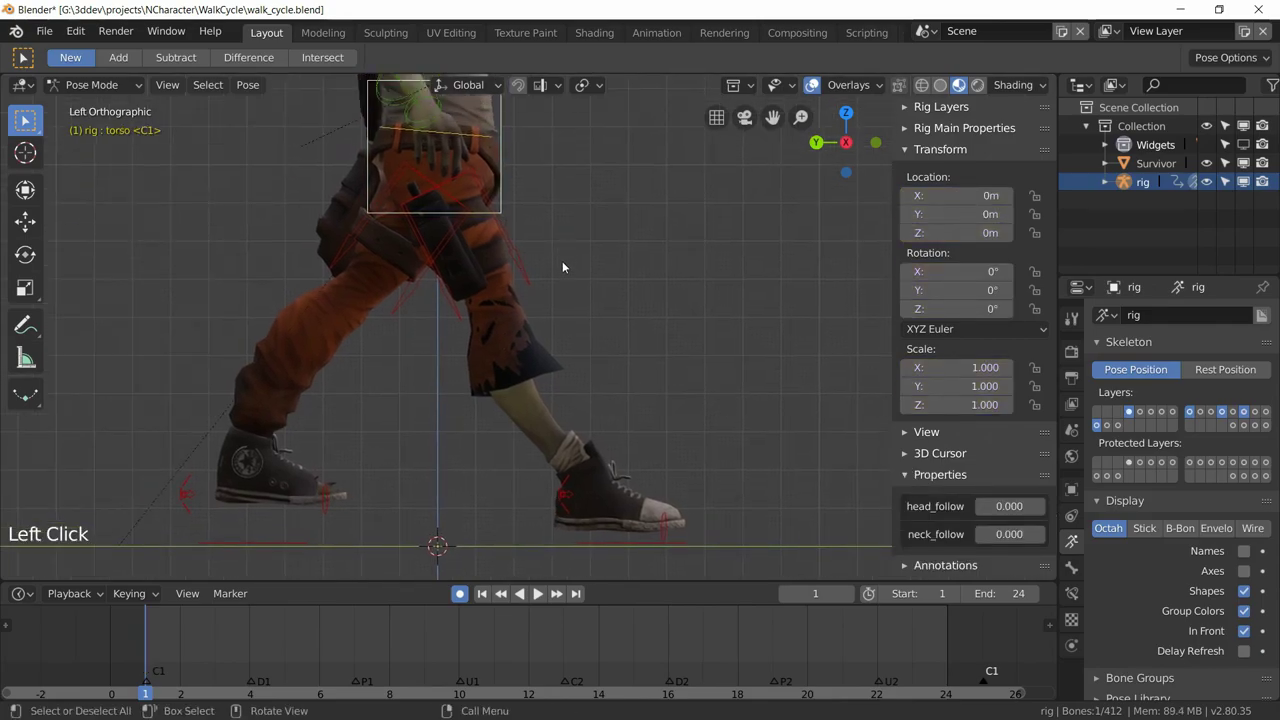
scroll(565, 264, down, 1)
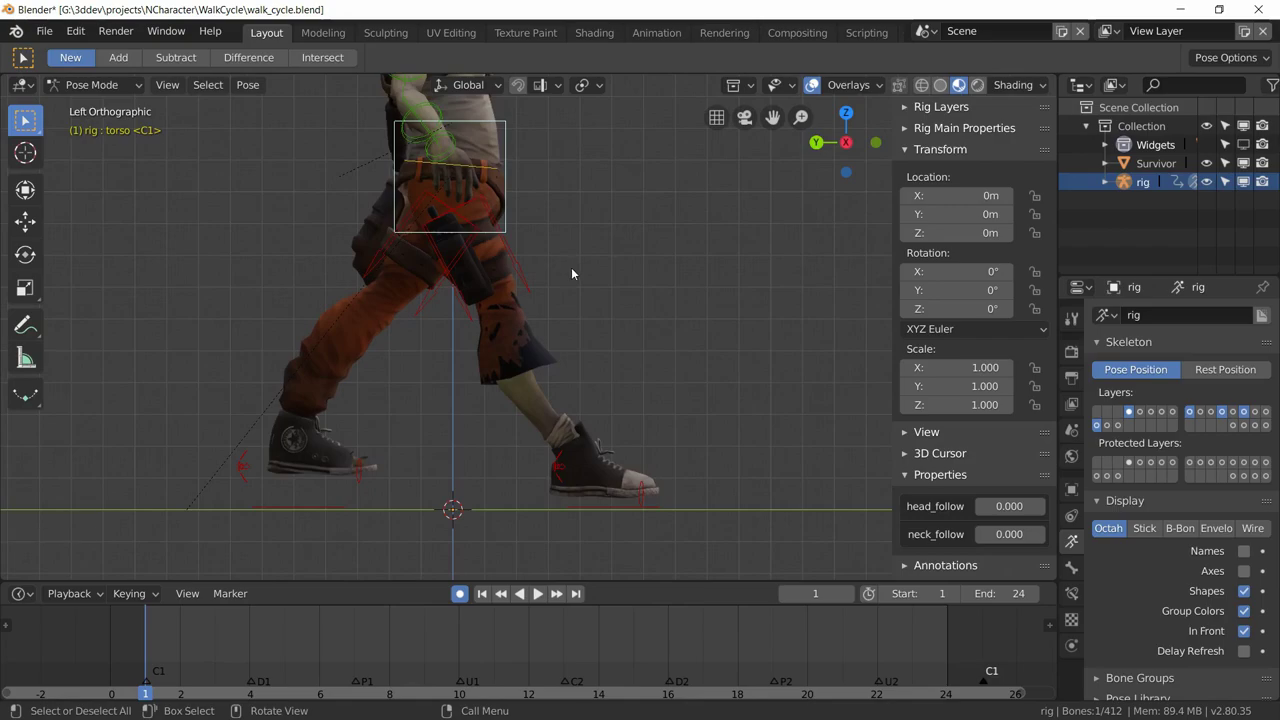
click(560, 468)
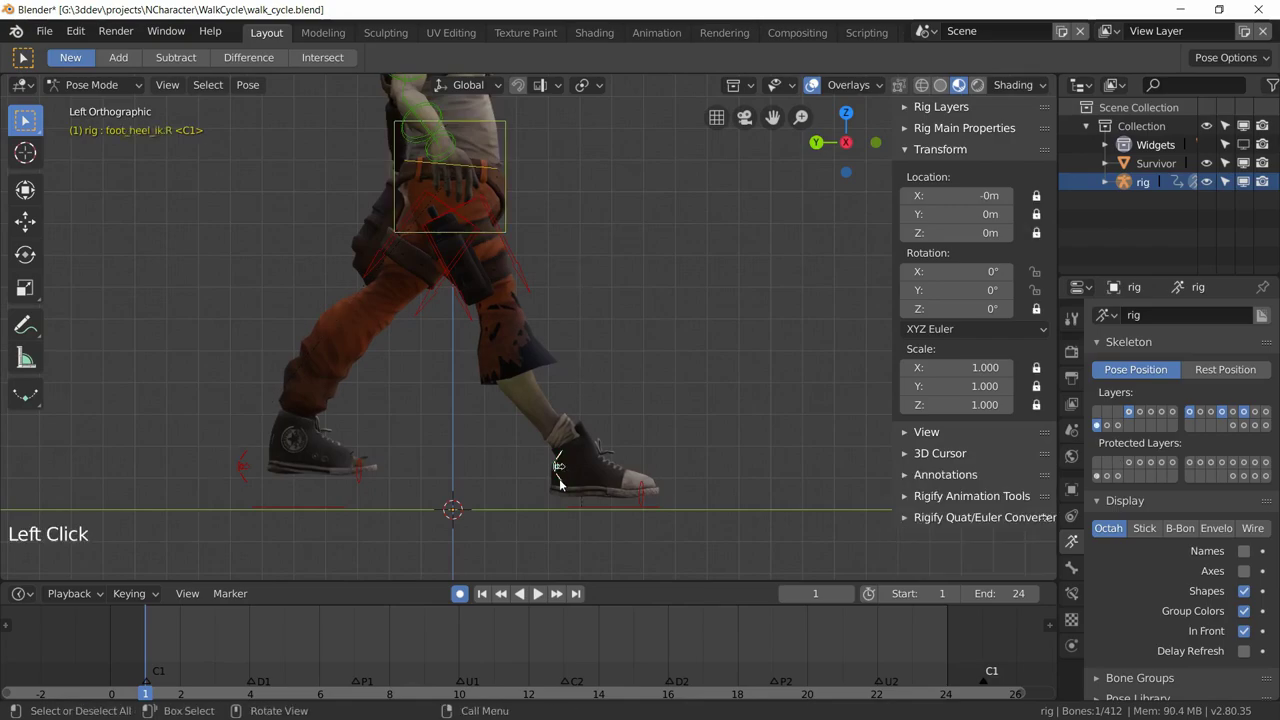
key(r)
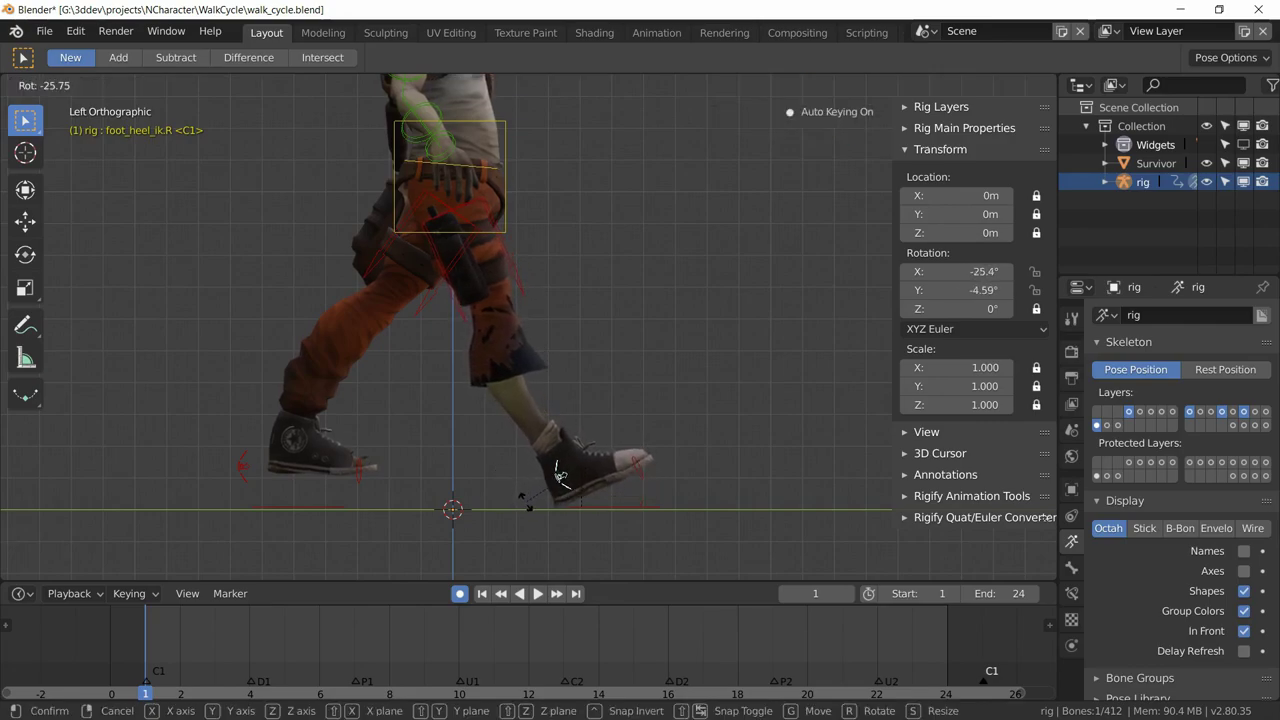
click(525, 501)
Lower the torso control about 0.086 m along global Z
click(508, 199)
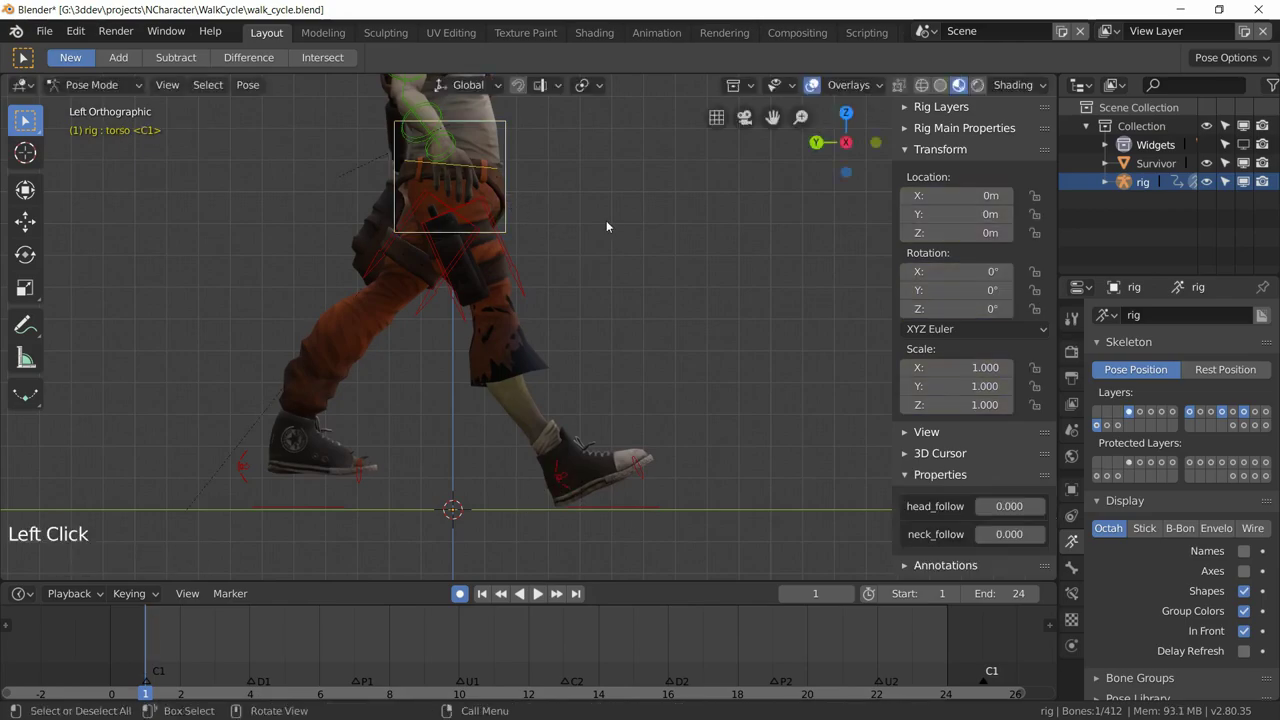
key(g)
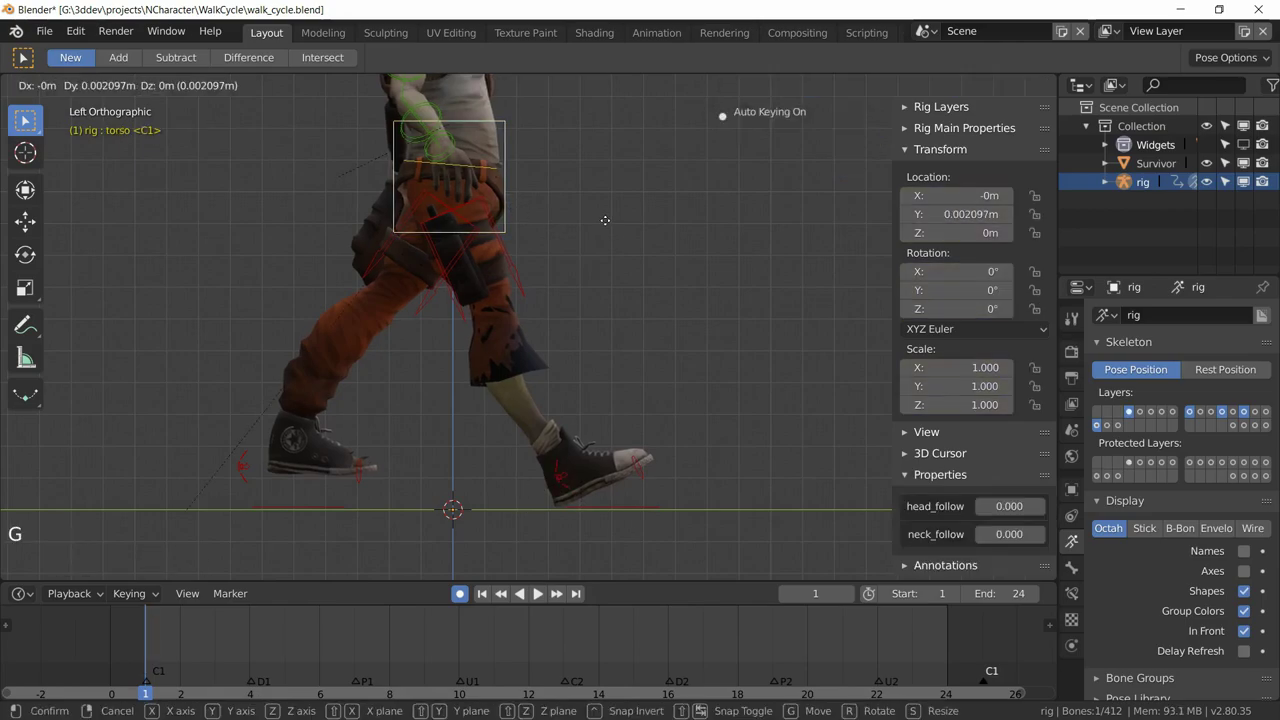
key(z)
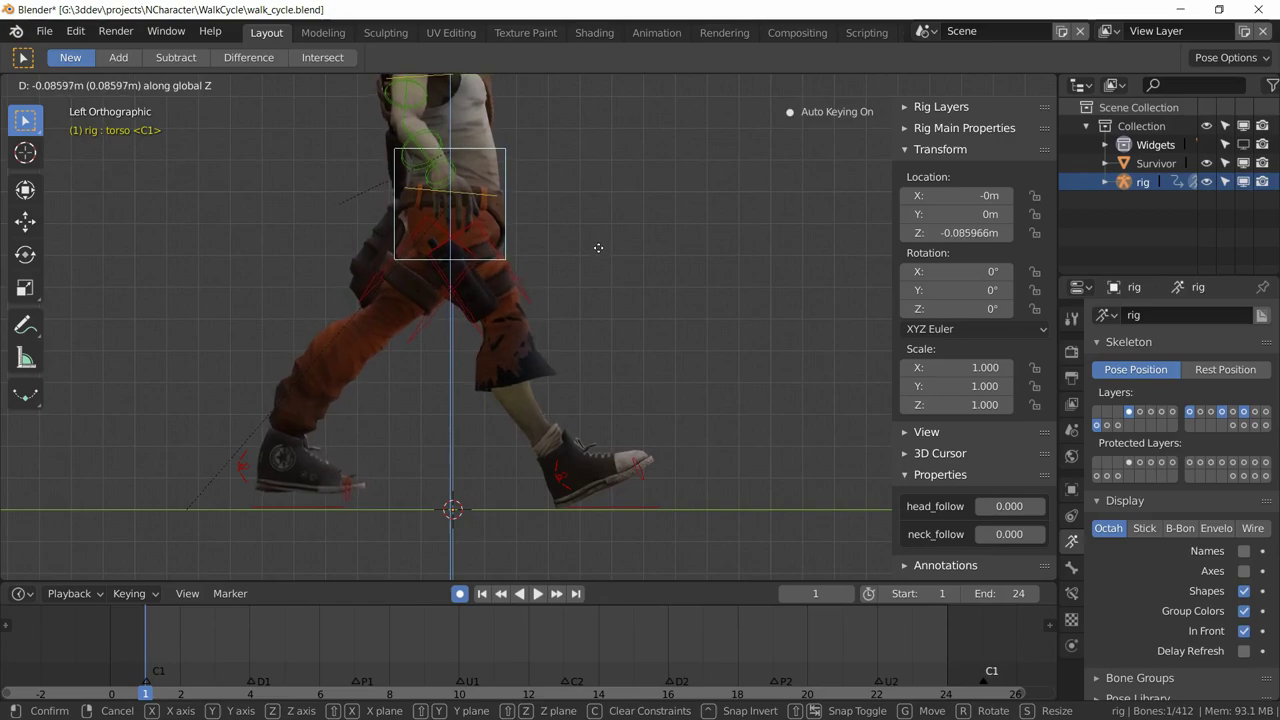
click(598, 247)
Rotate the left foot's heel control about 28.7° to lift the back heel and plant the toes on the ground
click(246, 472)
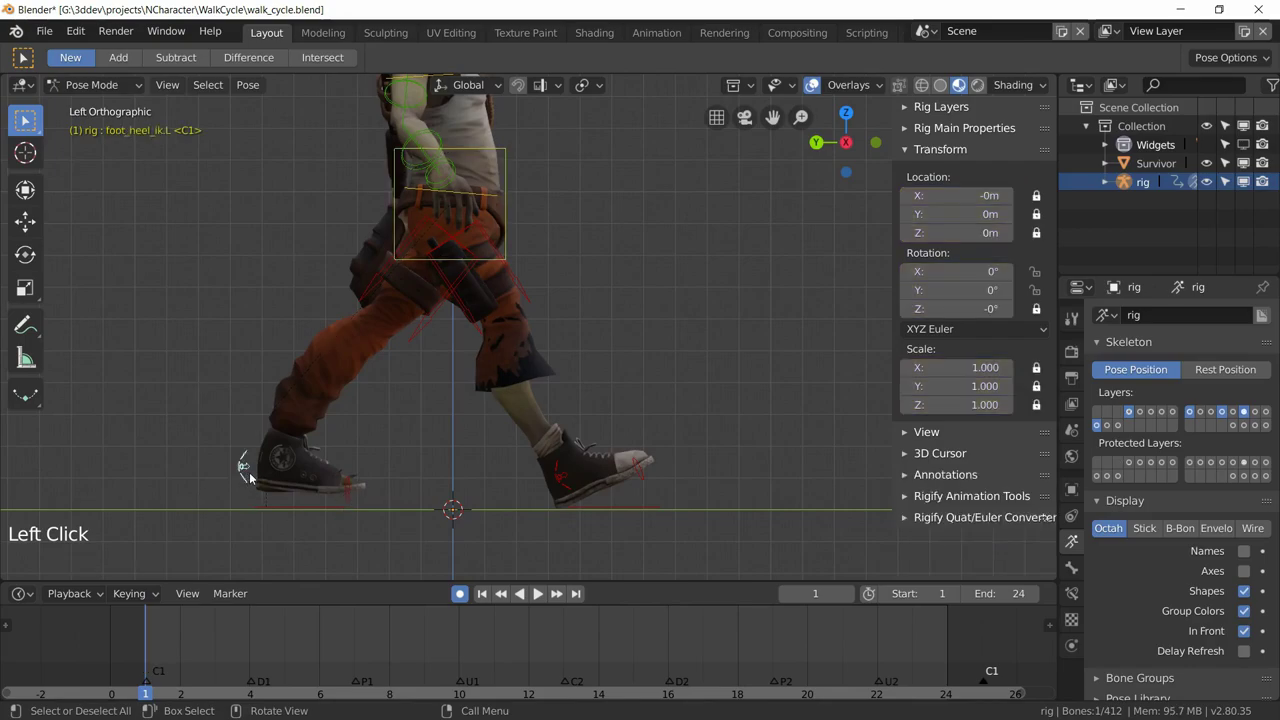
key(r)
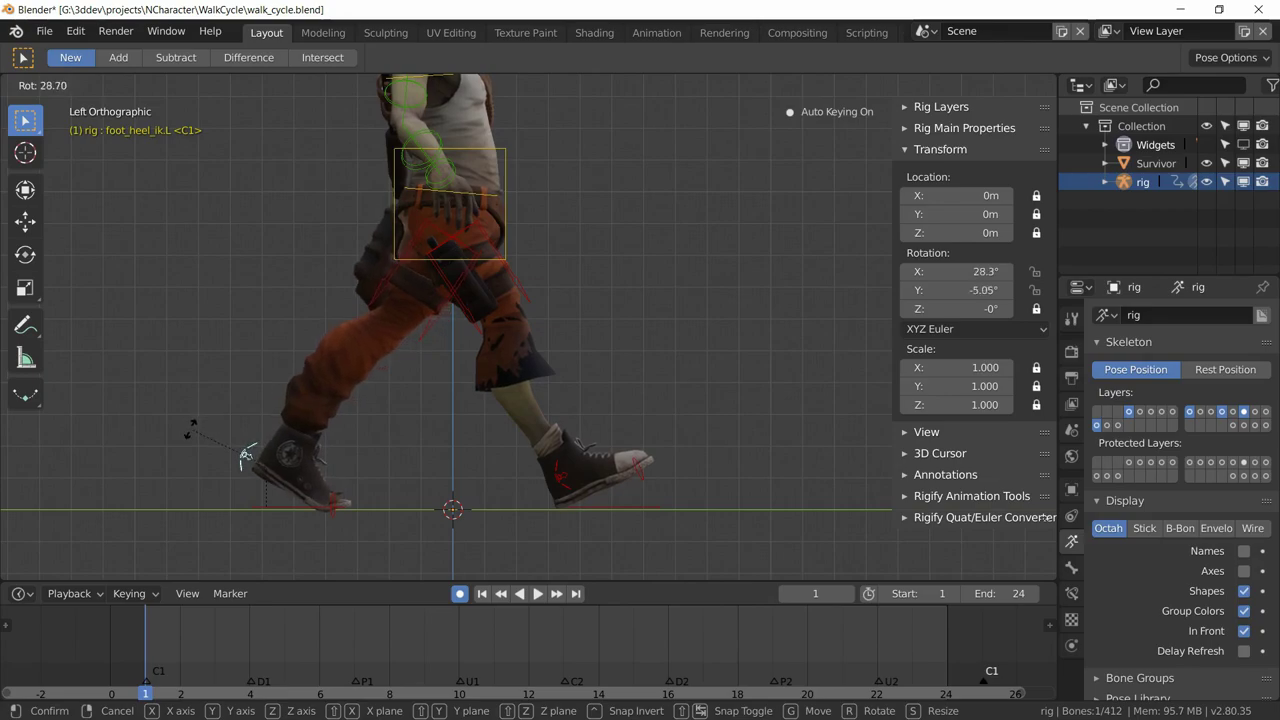
click(191, 431)
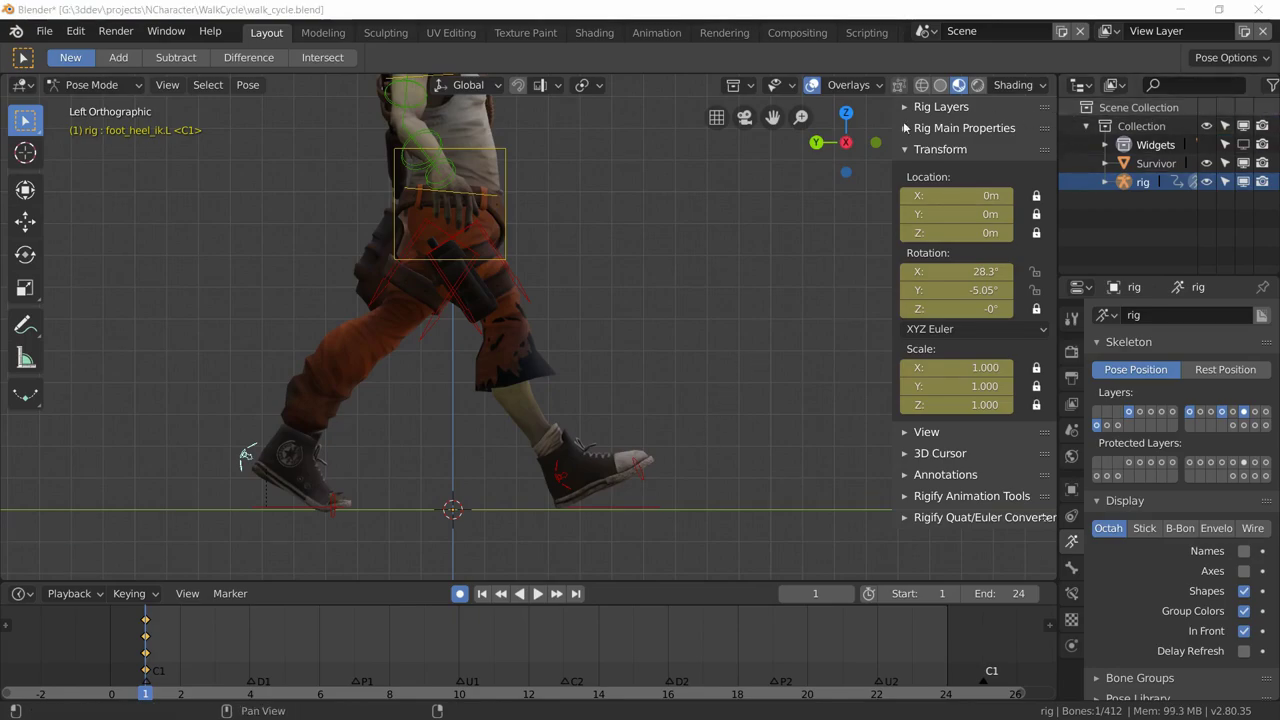
Collapse the transform properties and expand the rig layers and rig main properties for the character rig
click(921, 149)
click(905, 129)
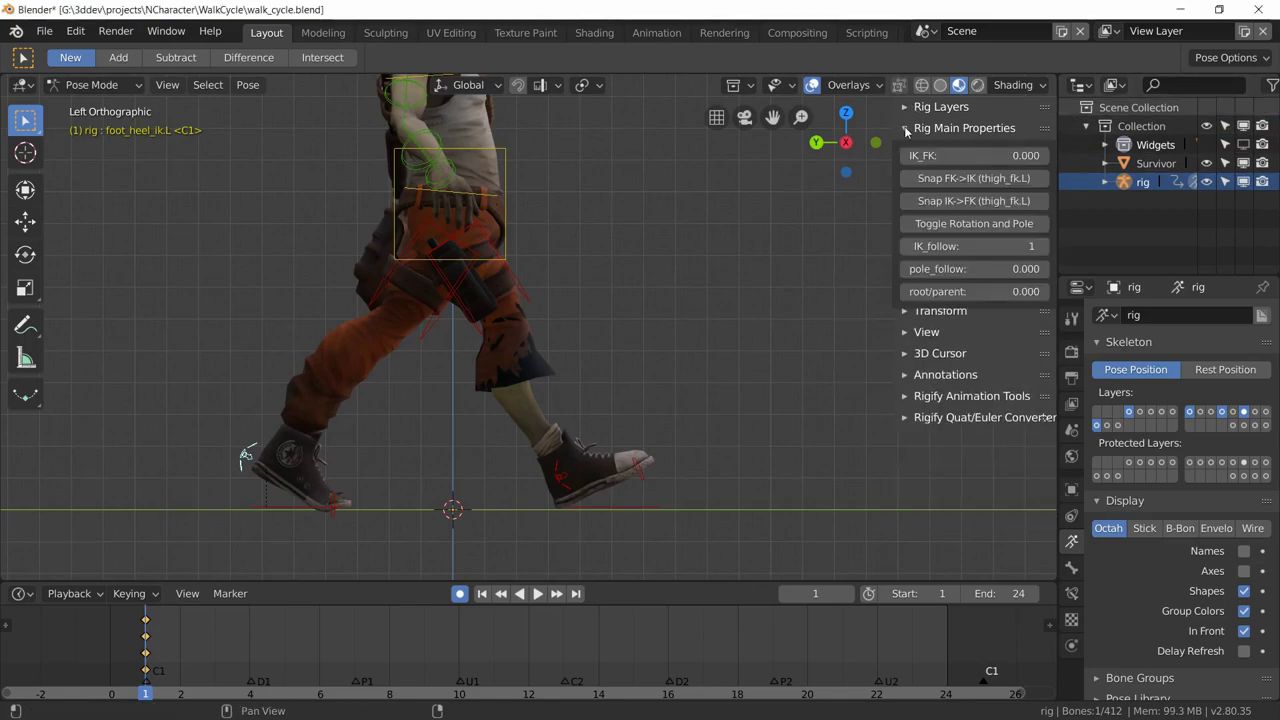
click(906, 107)
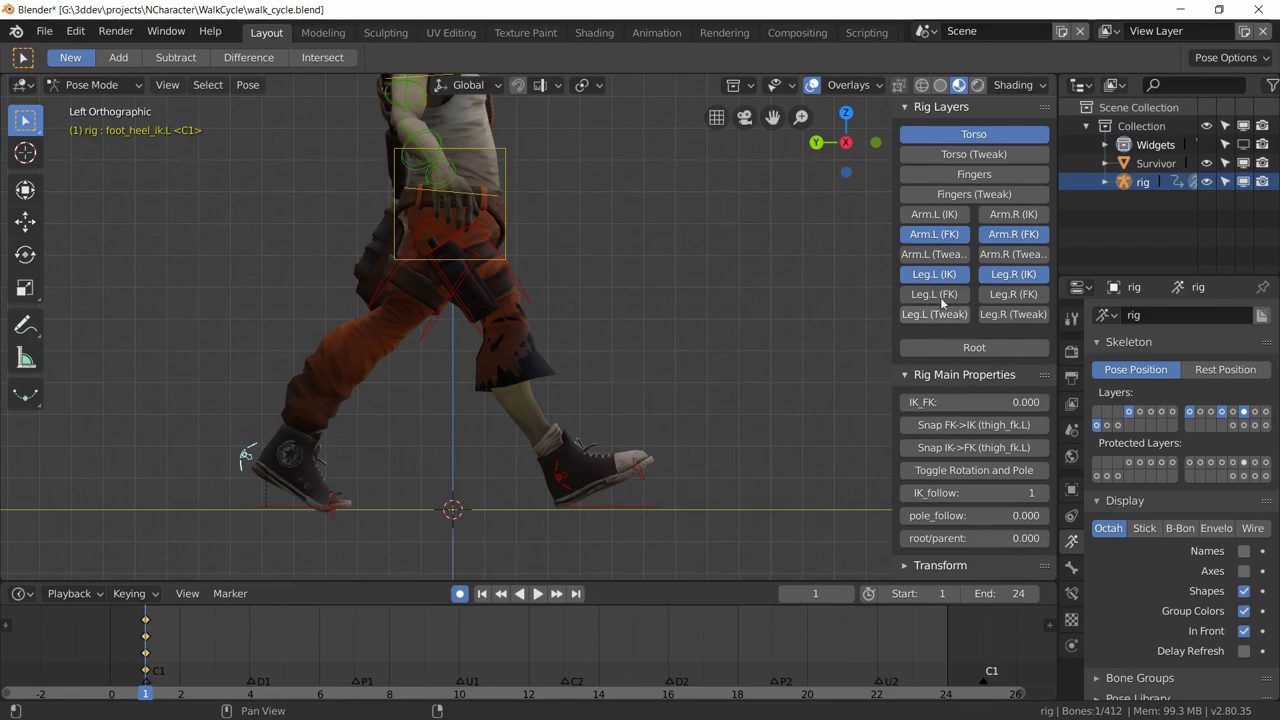
Copy the frame 1 pose of both feet's IK and heel controls and paste it on frame 25
click(943, 340)
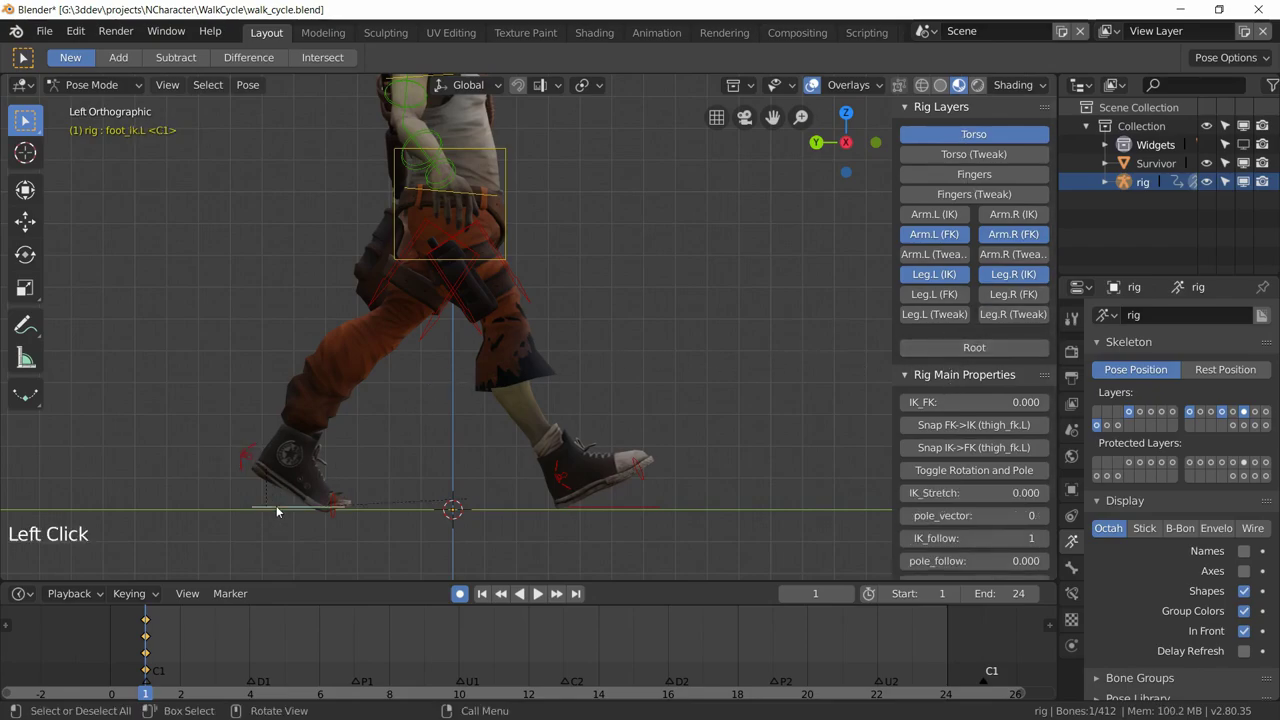
shift+click(247, 458)
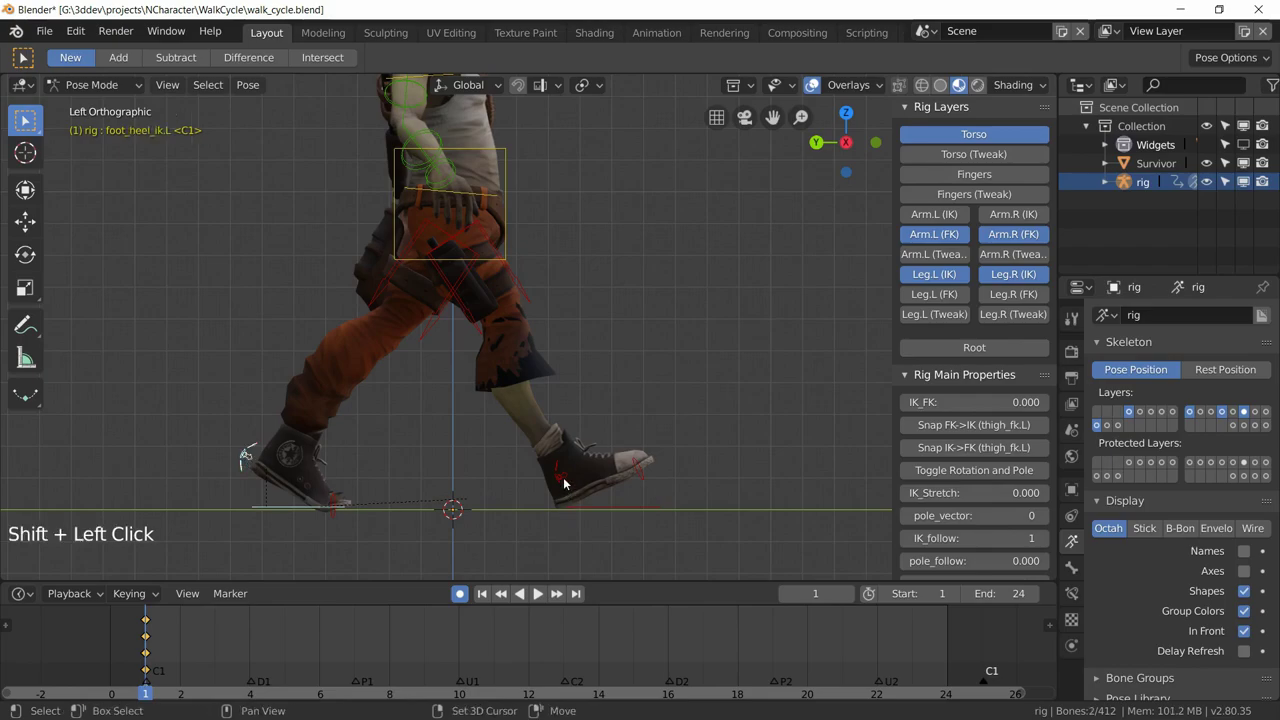
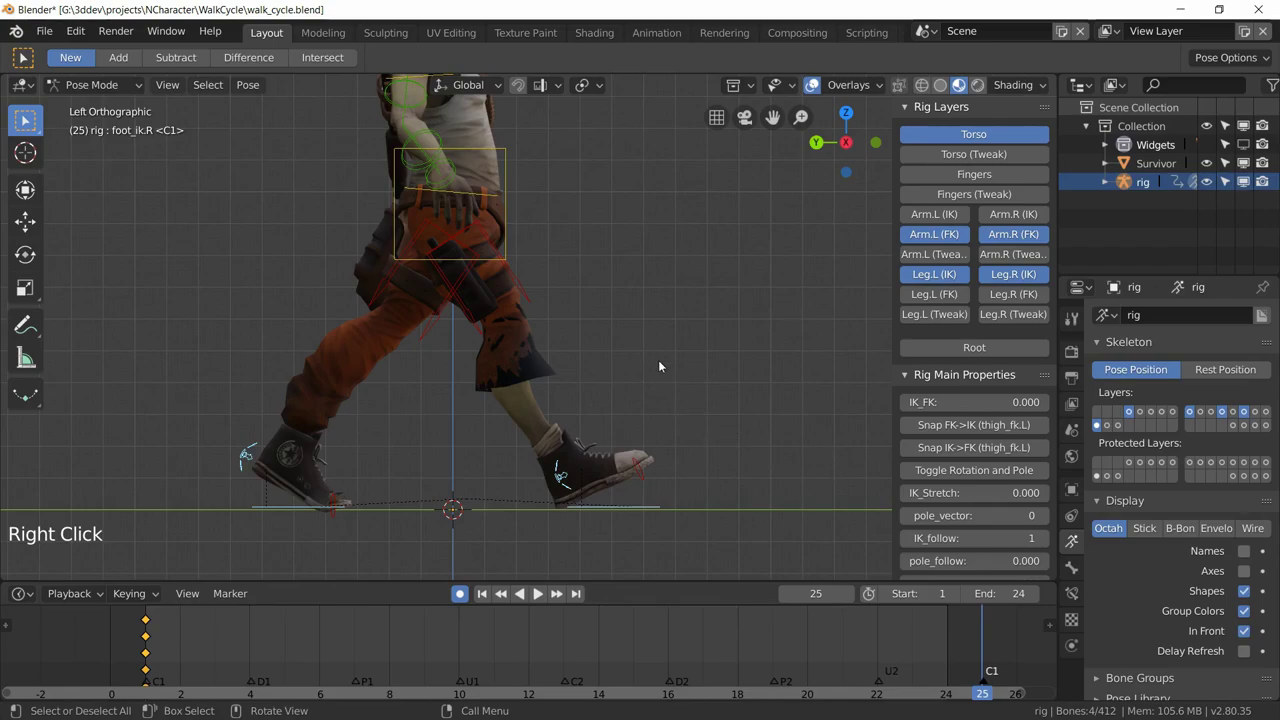
key(ctrl)
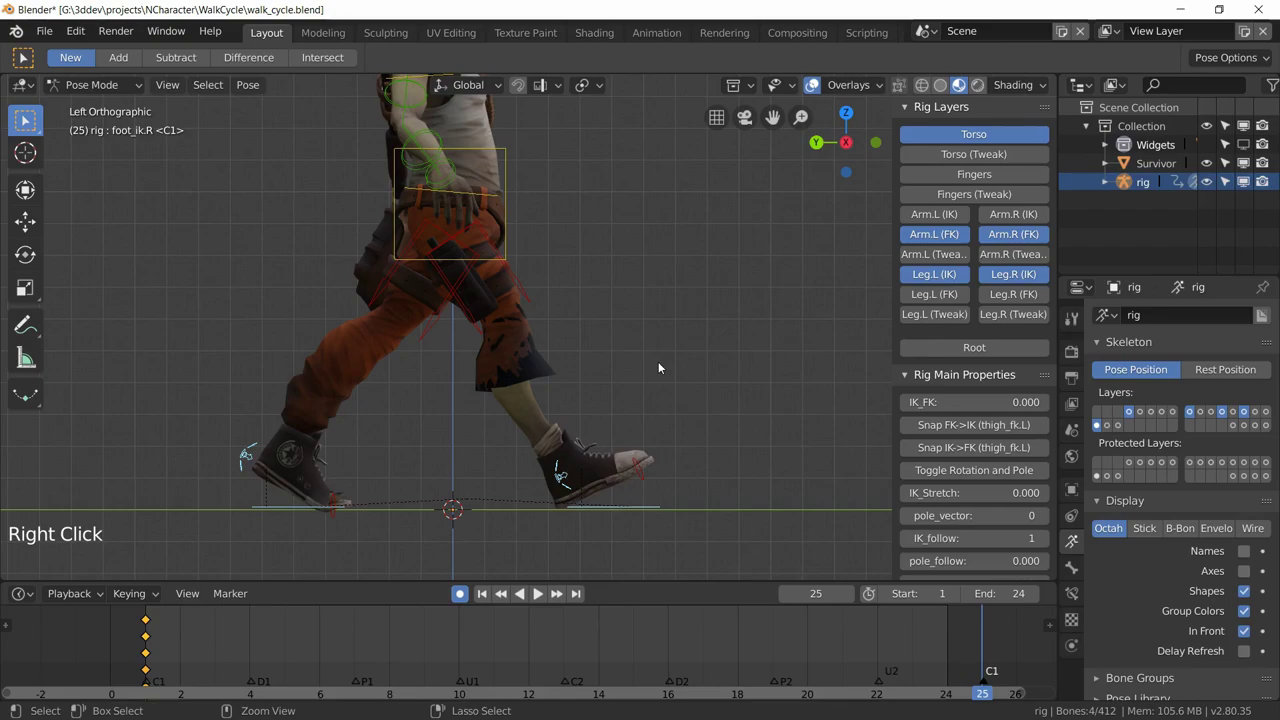
key(ctrl+v)
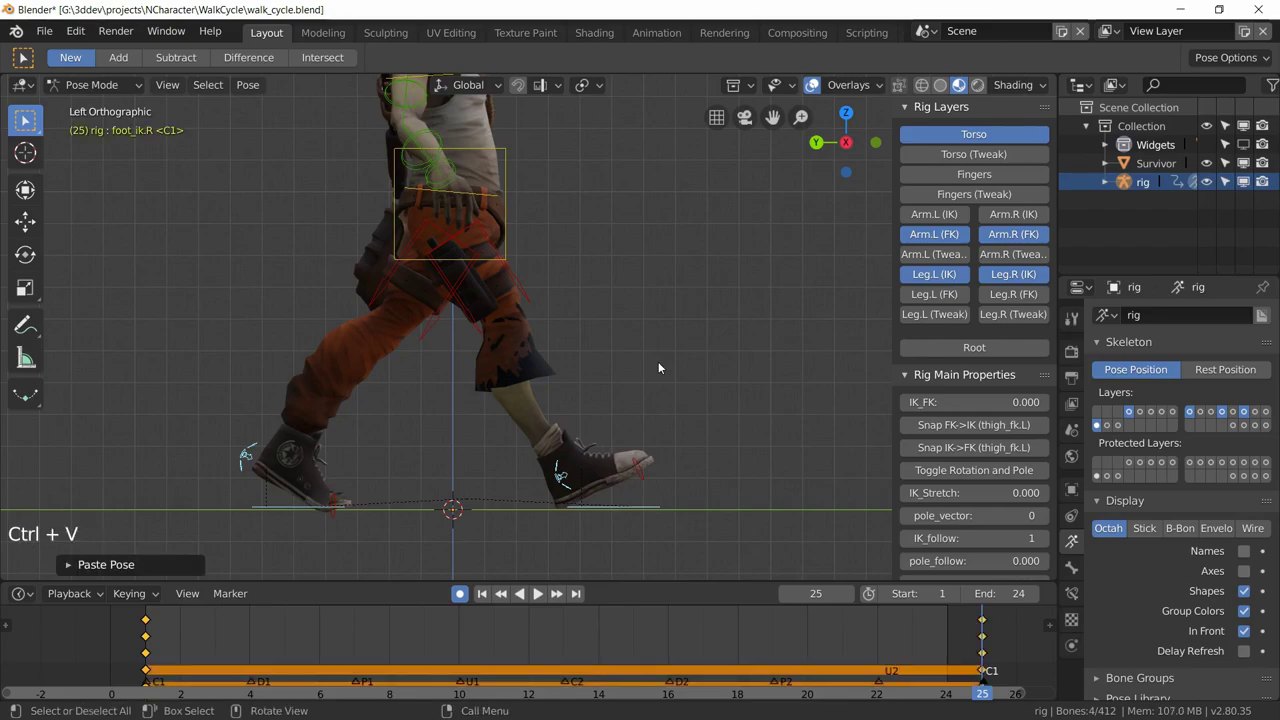
Paste the copied foot pose mirrored on frame 13, at the C2 marker, to create the opposite contact pose
click(145, 653)
right_click(147, 656)
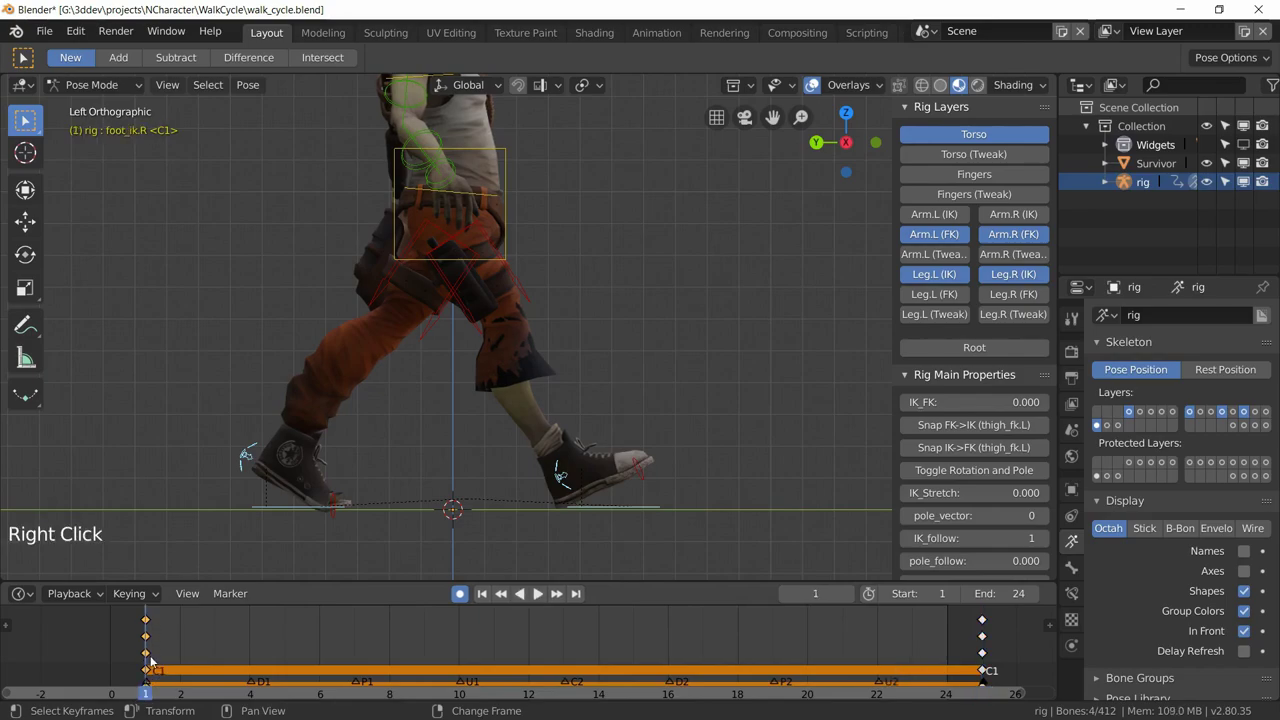
right_click(977, 643)
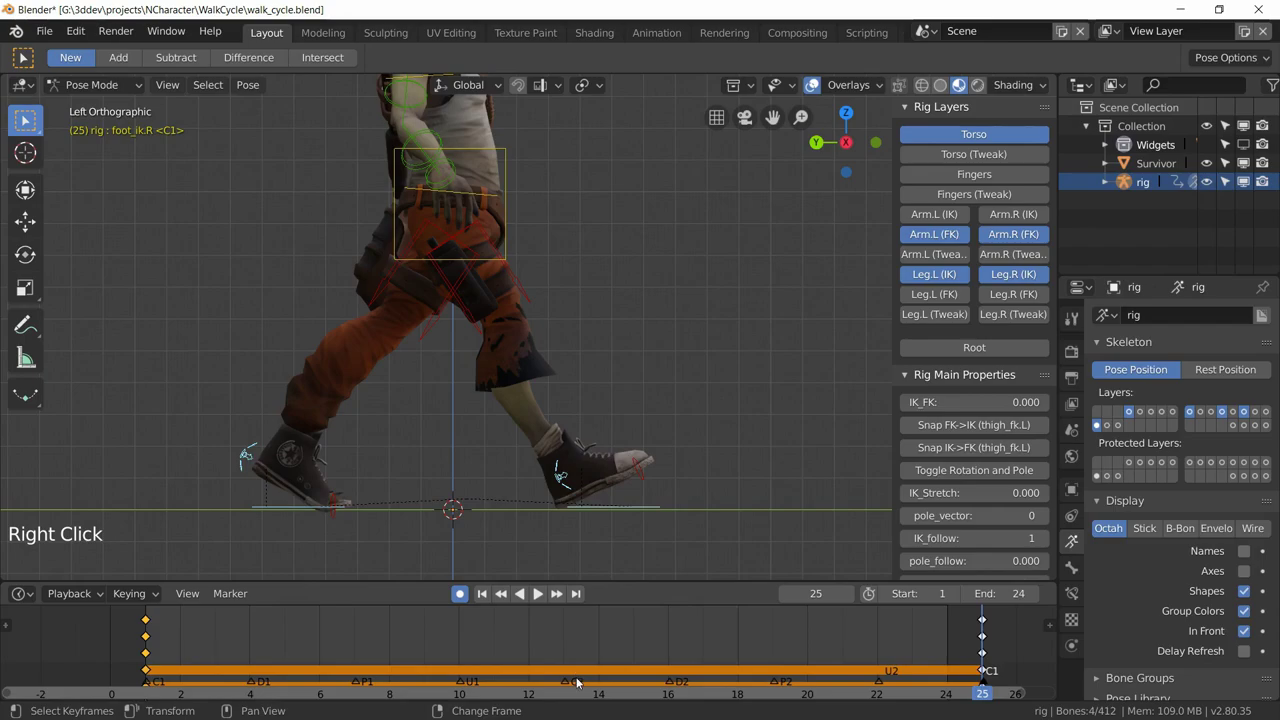
click(563, 648)
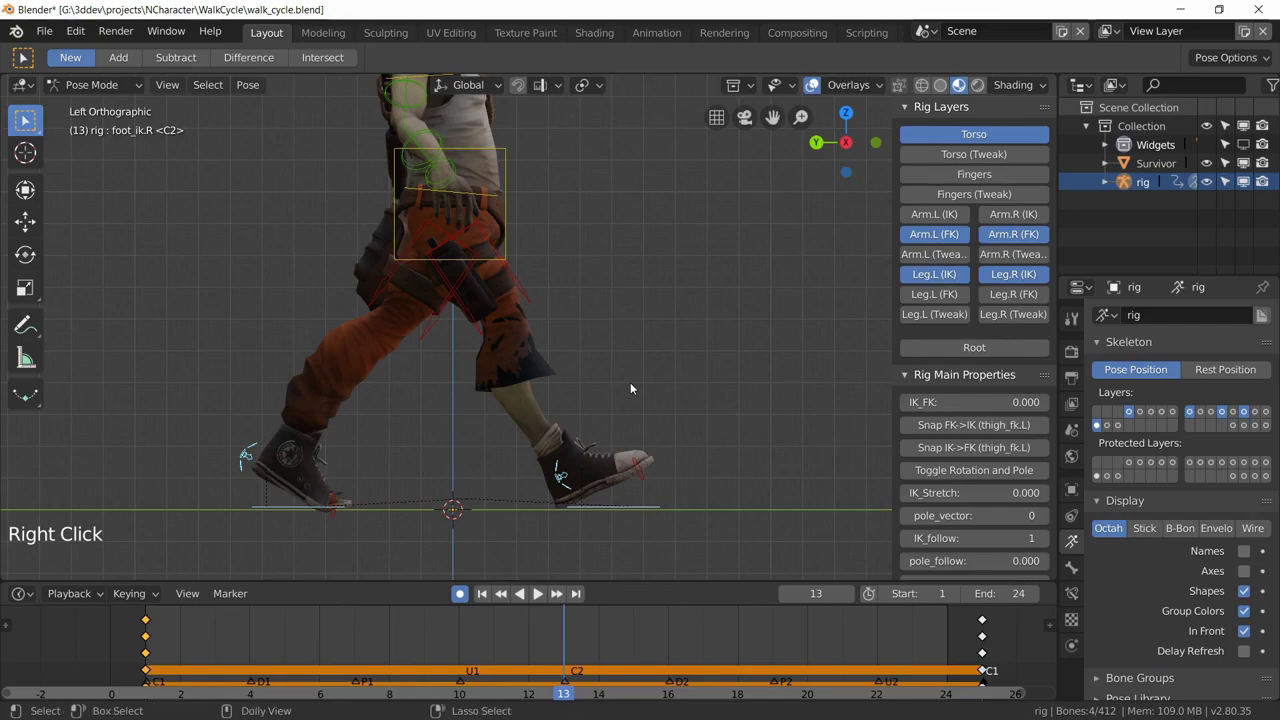
key(ctrl+shift+v)
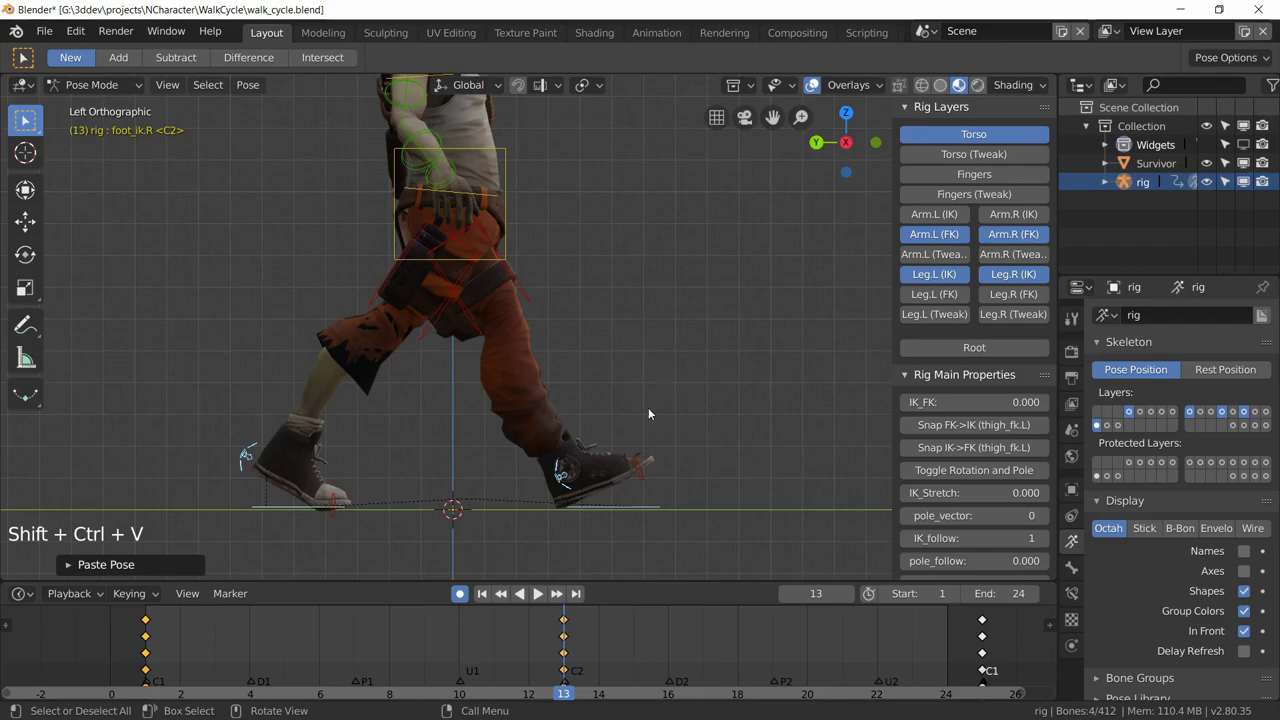
Compare the foot poses on frames 1, 13 and 24 and play the animation to check the leg motion
right_click(141, 649)
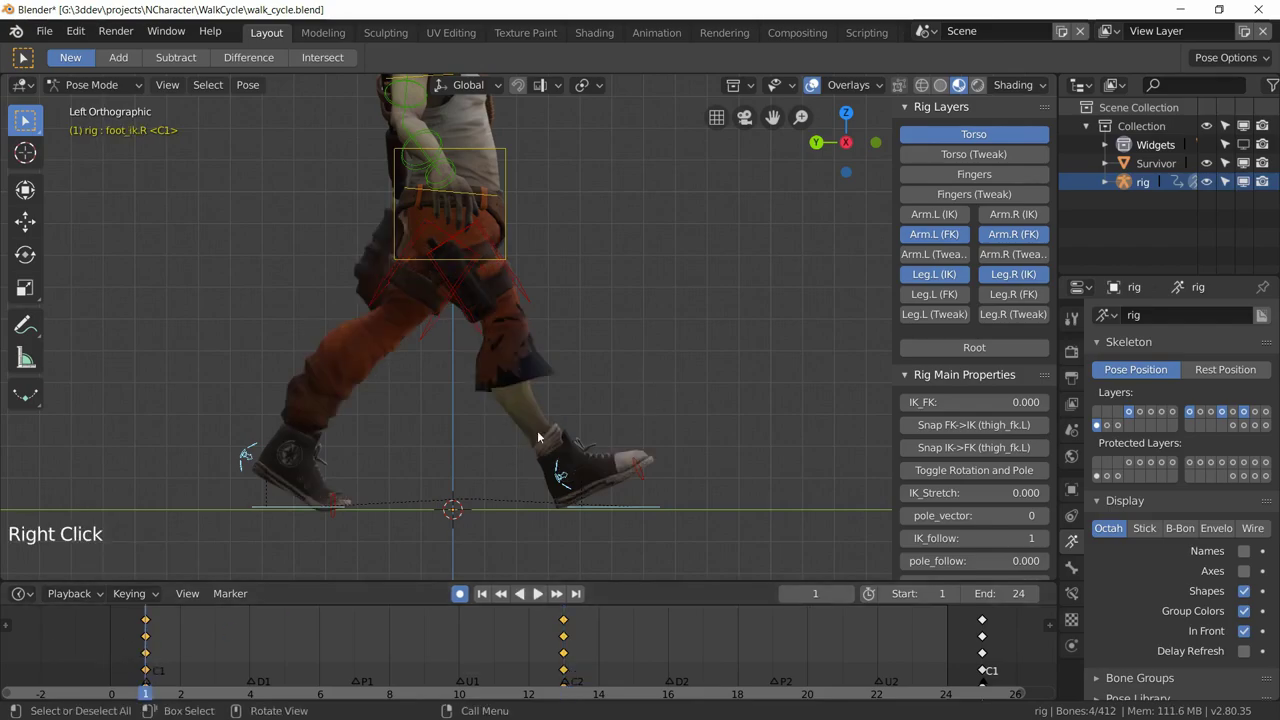
middle_drag(538, 437, 453, 452)
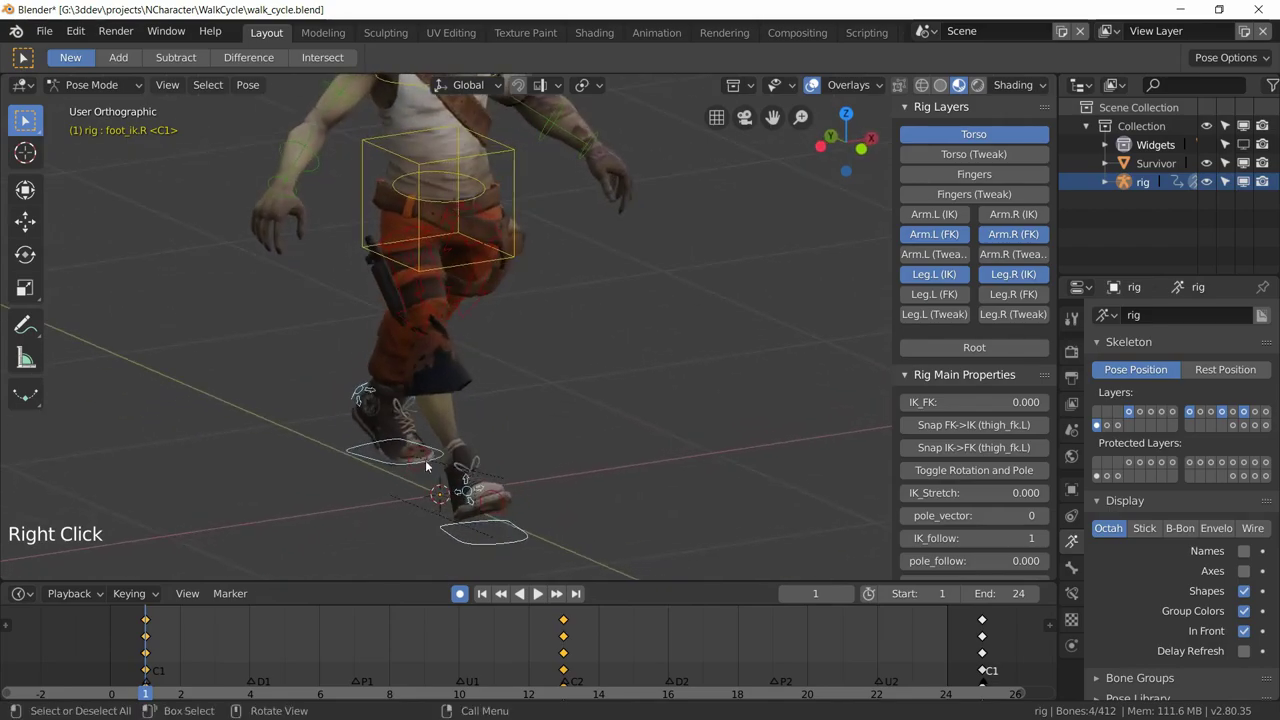
right_drag(148, 650, 560, 655)
middle_drag(618, 550, 705, 498)
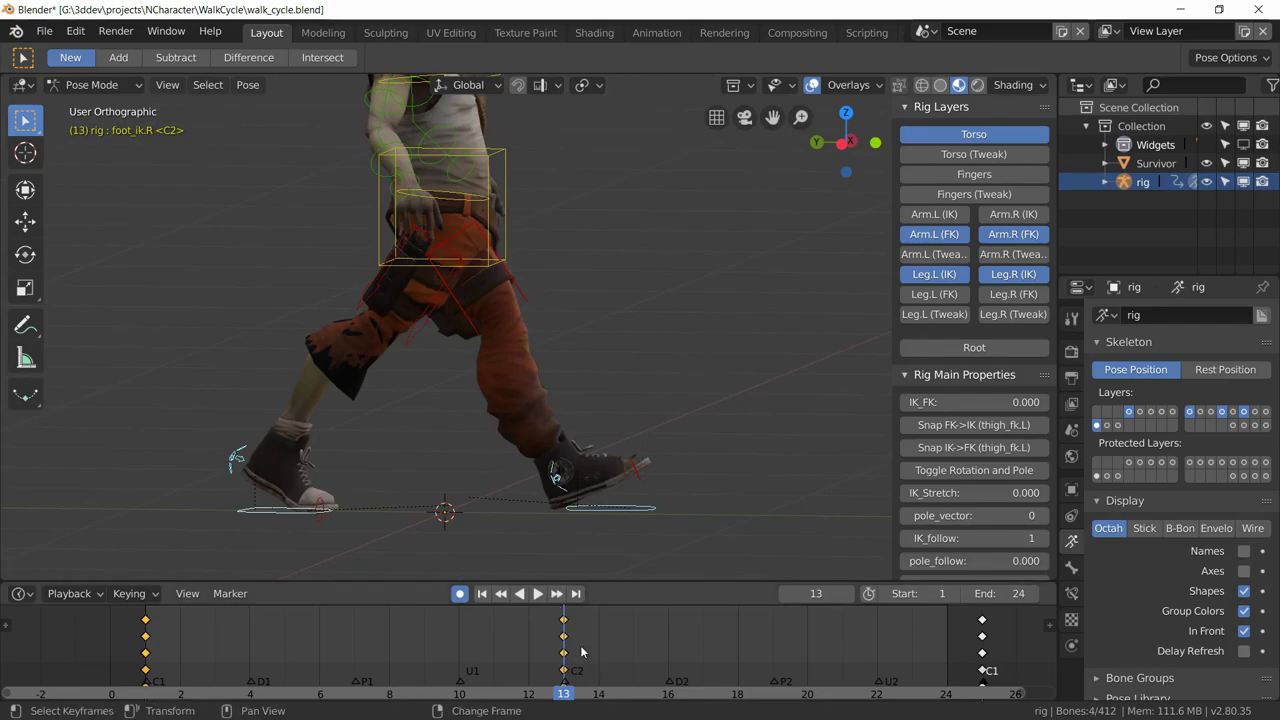
right_drag(563, 660, 948, 643)
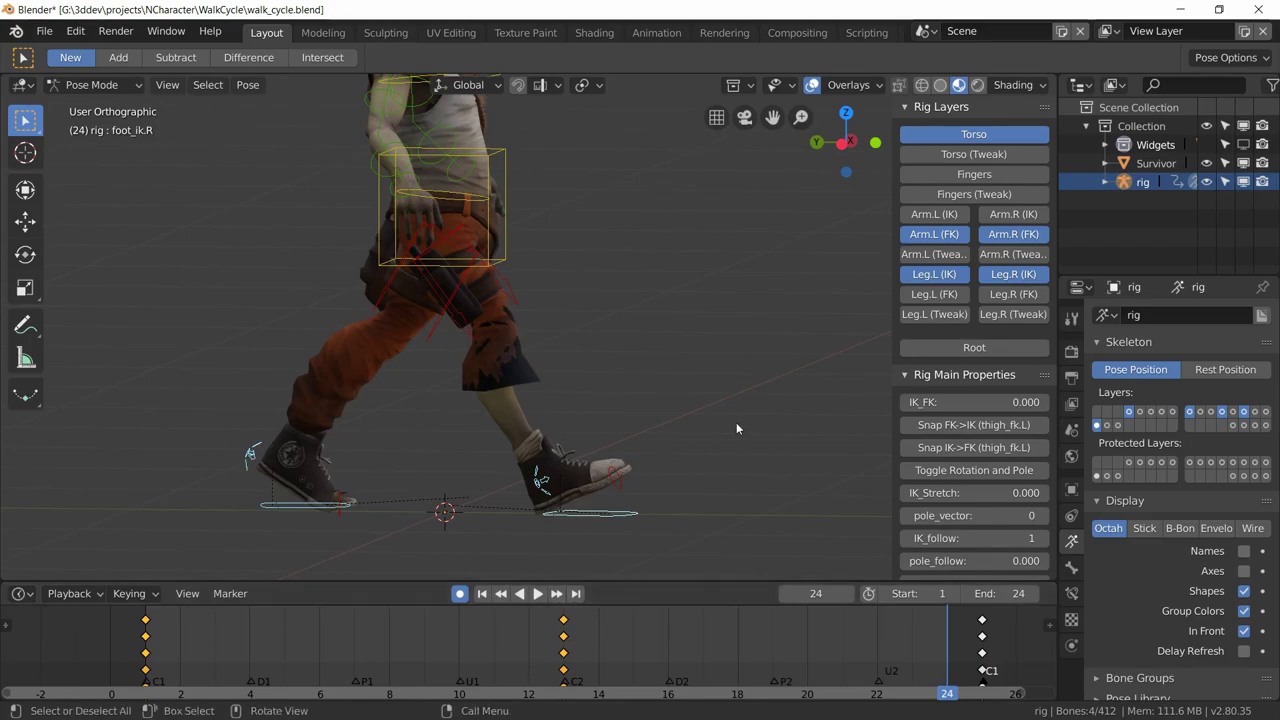
key(space)
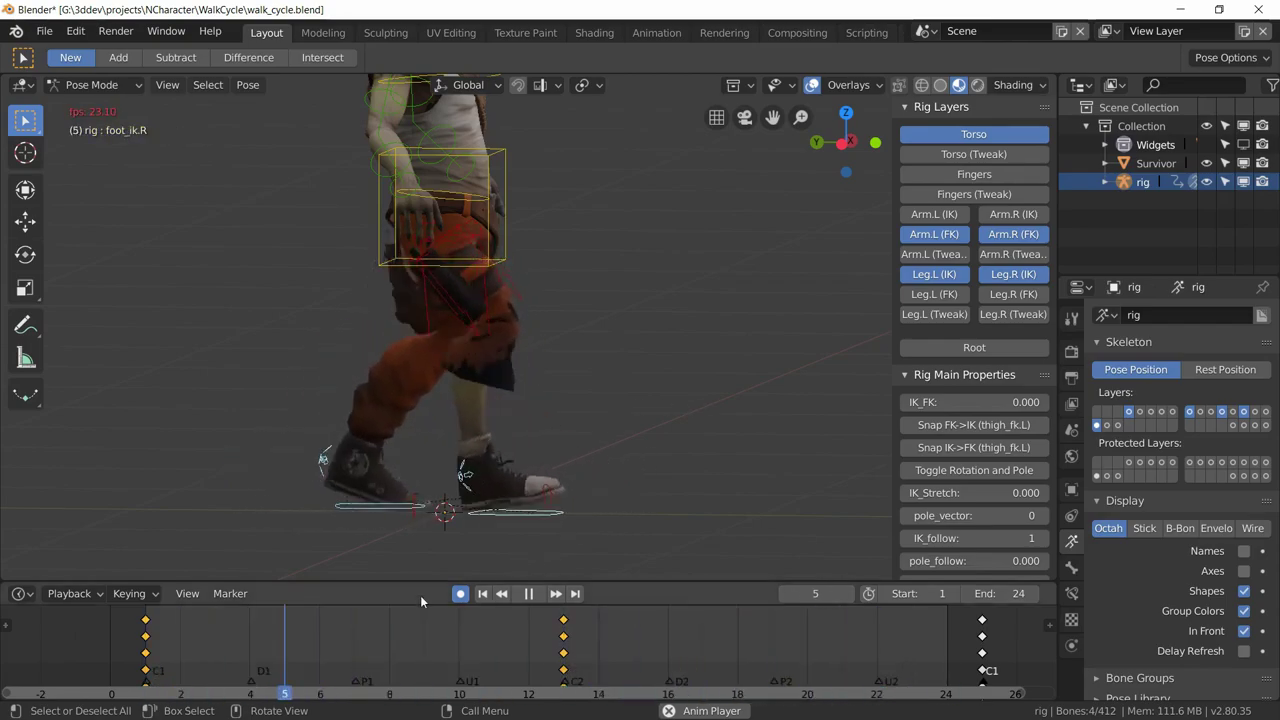
key(space)
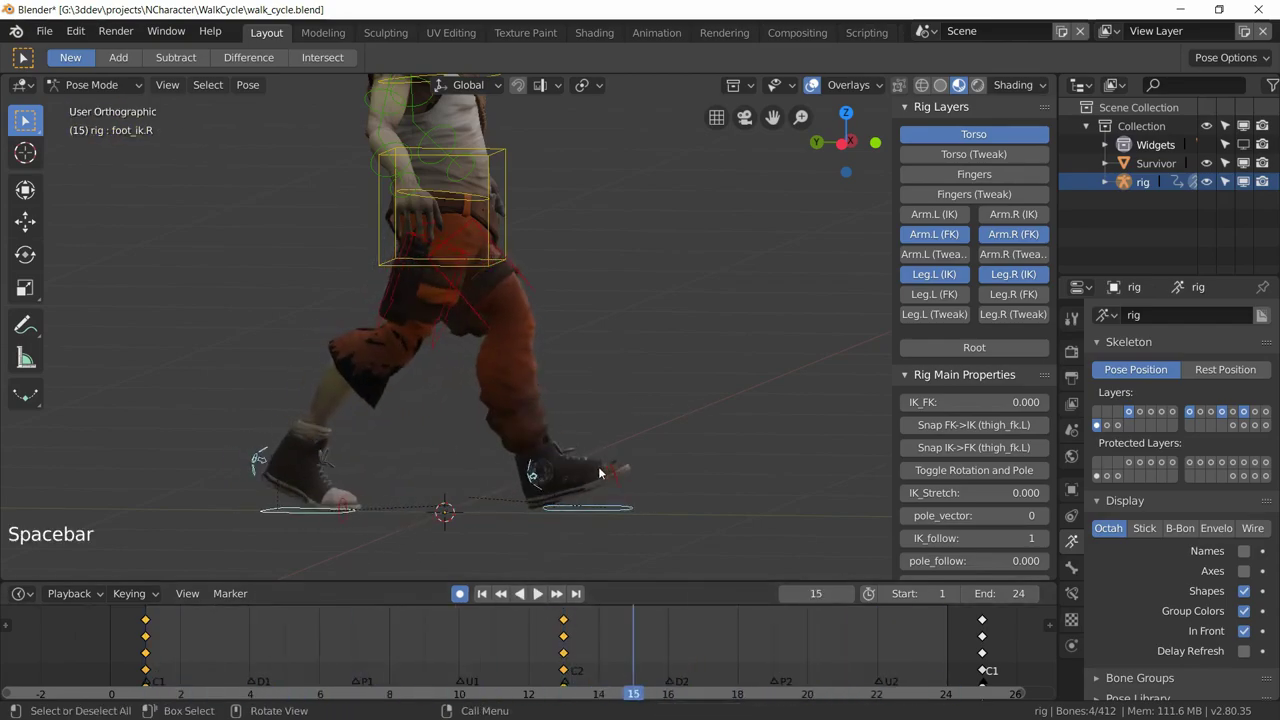
right_click(152, 654)
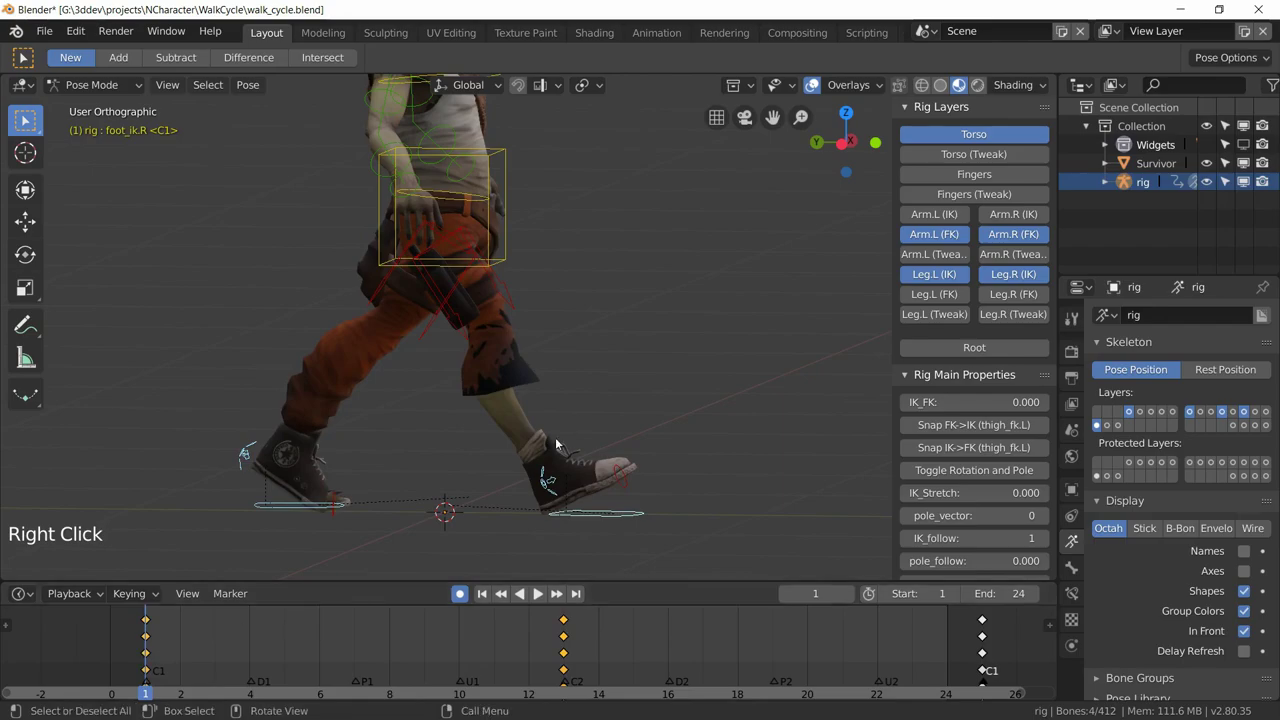
Tilt the torso control forward about 2.75° in the left view on frame 1
key(ctrl+KP_3)
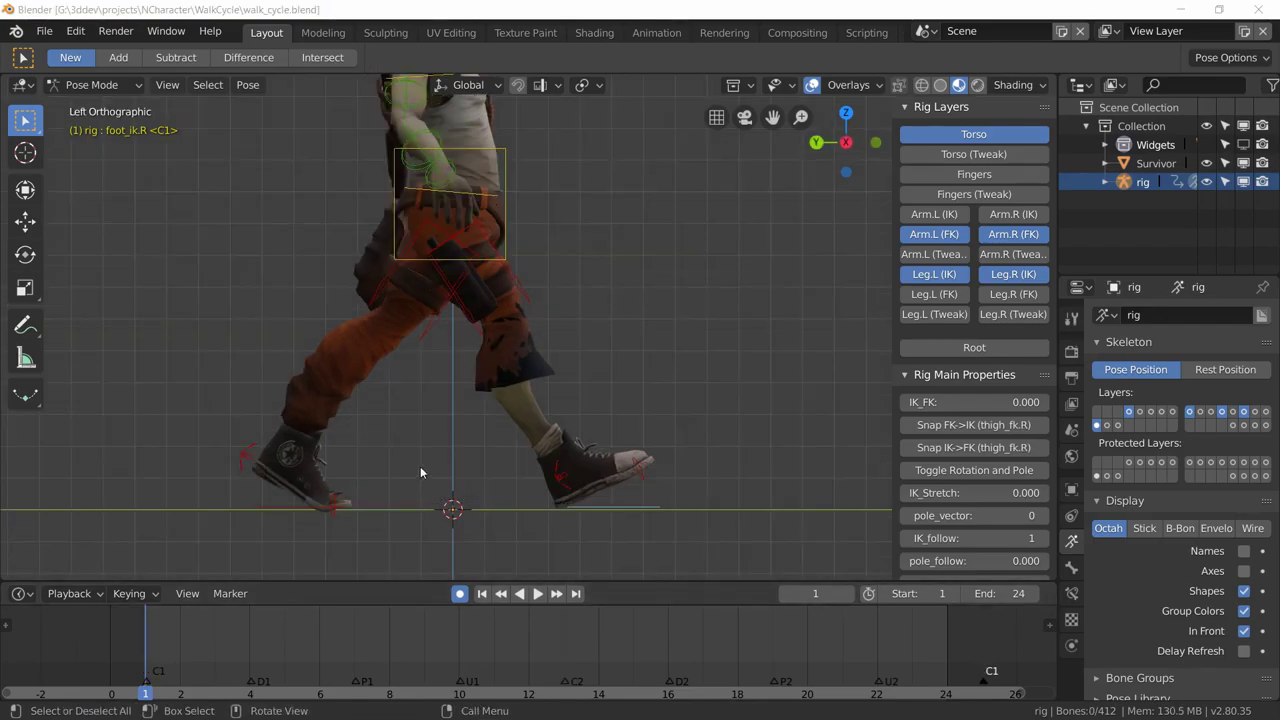
click(508, 235)
click(508, 230)
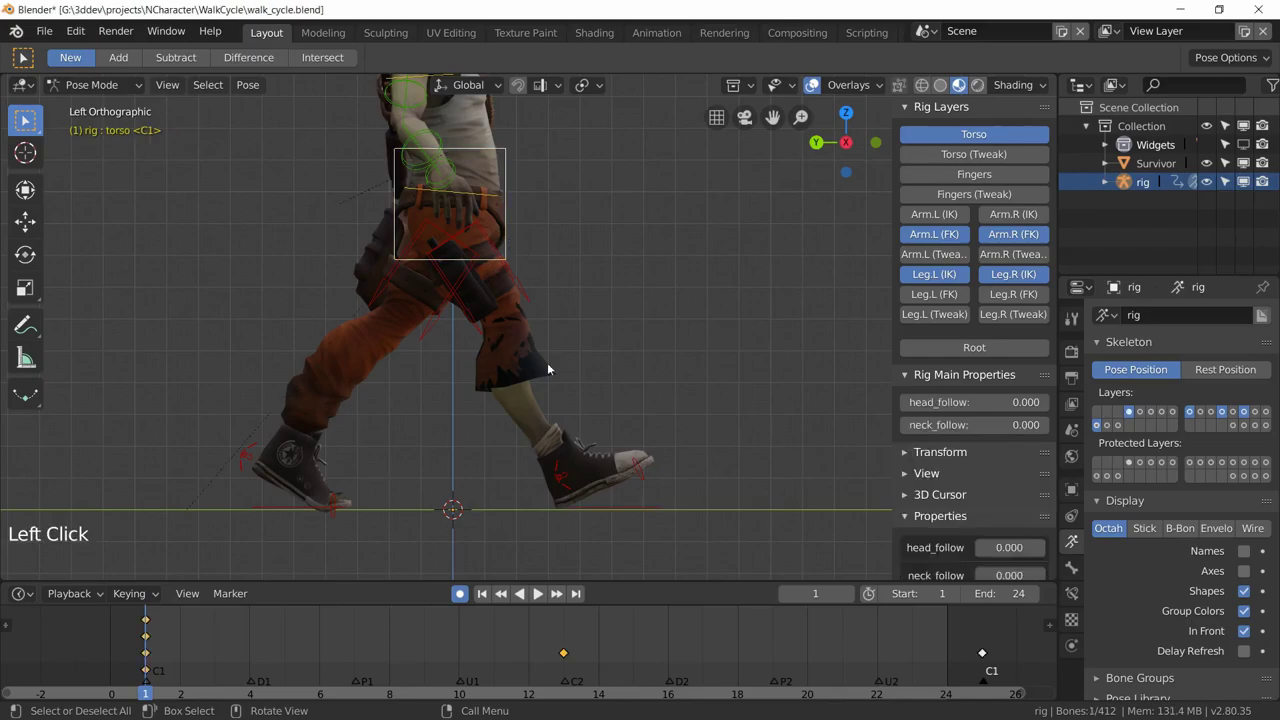
shift+middle_drag(600, 321, 573, 362)
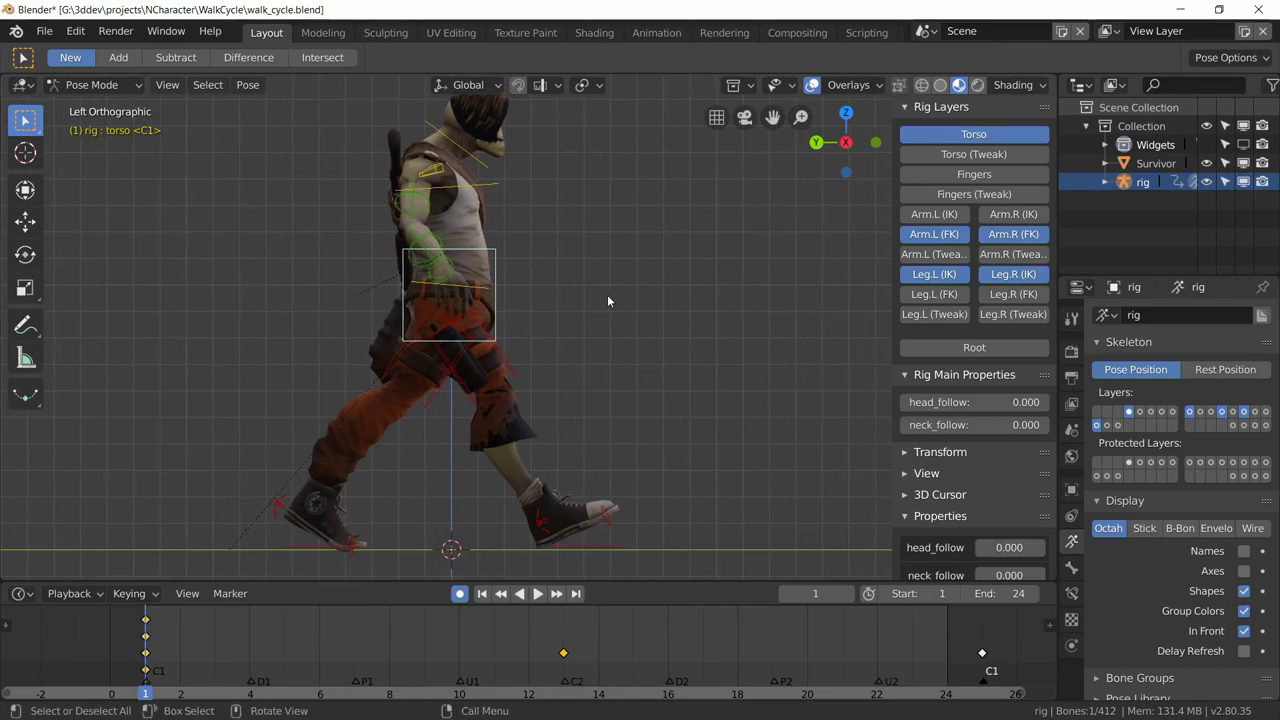
shift+middle_drag(607, 300, 602, 363)
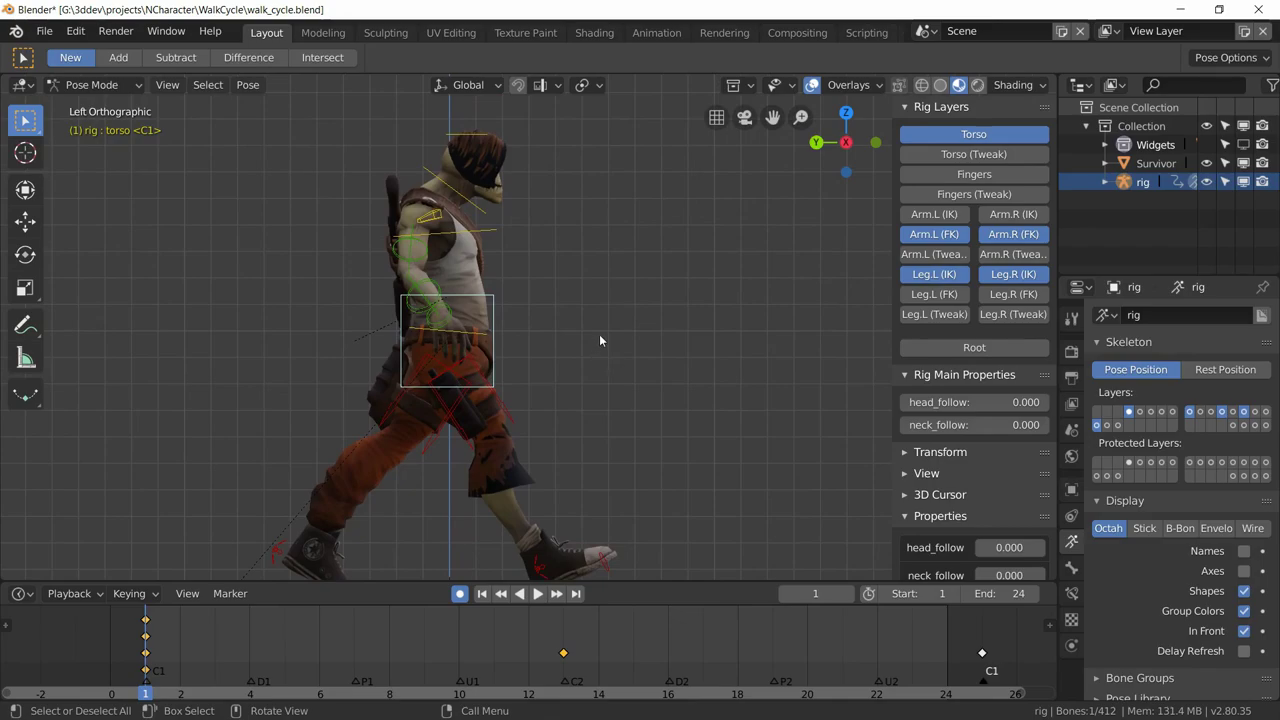
key(r)
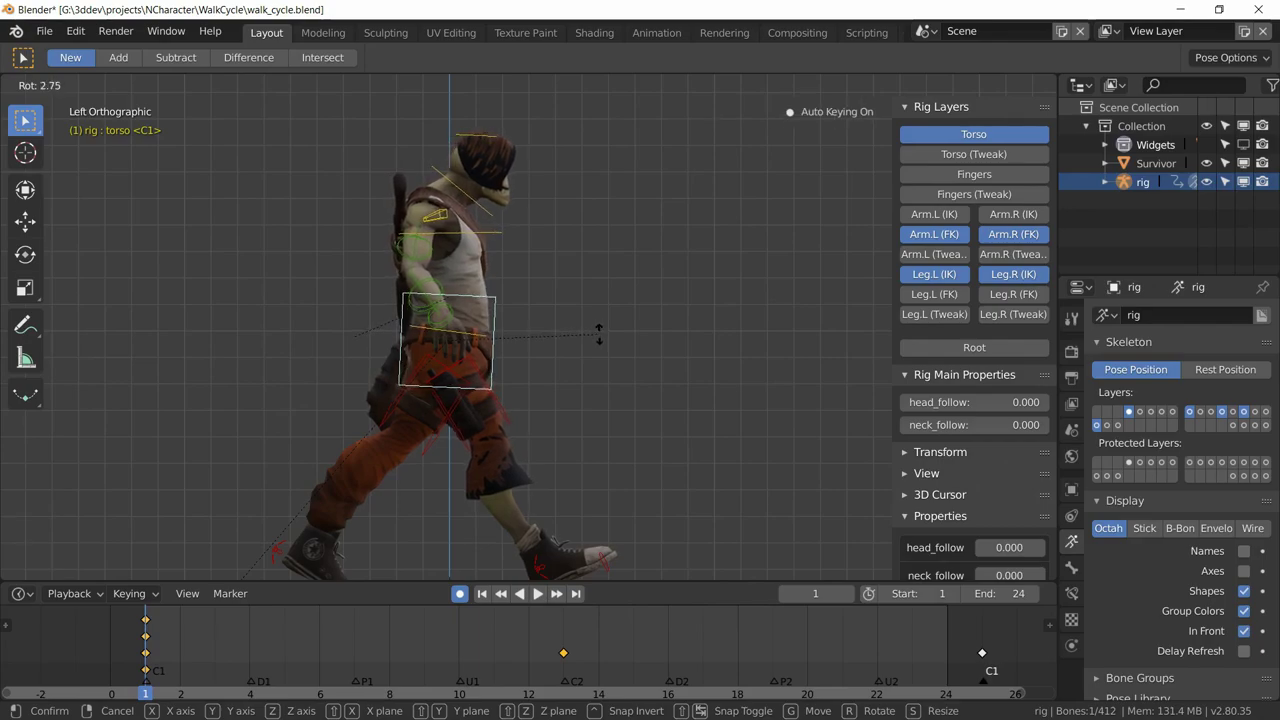
click(599, 333)
Rotate the hips control about 5.8° around global Z on frame 1 to twist the pelvis with the stride
shift+middle_drag(552, 367, 560, 326)
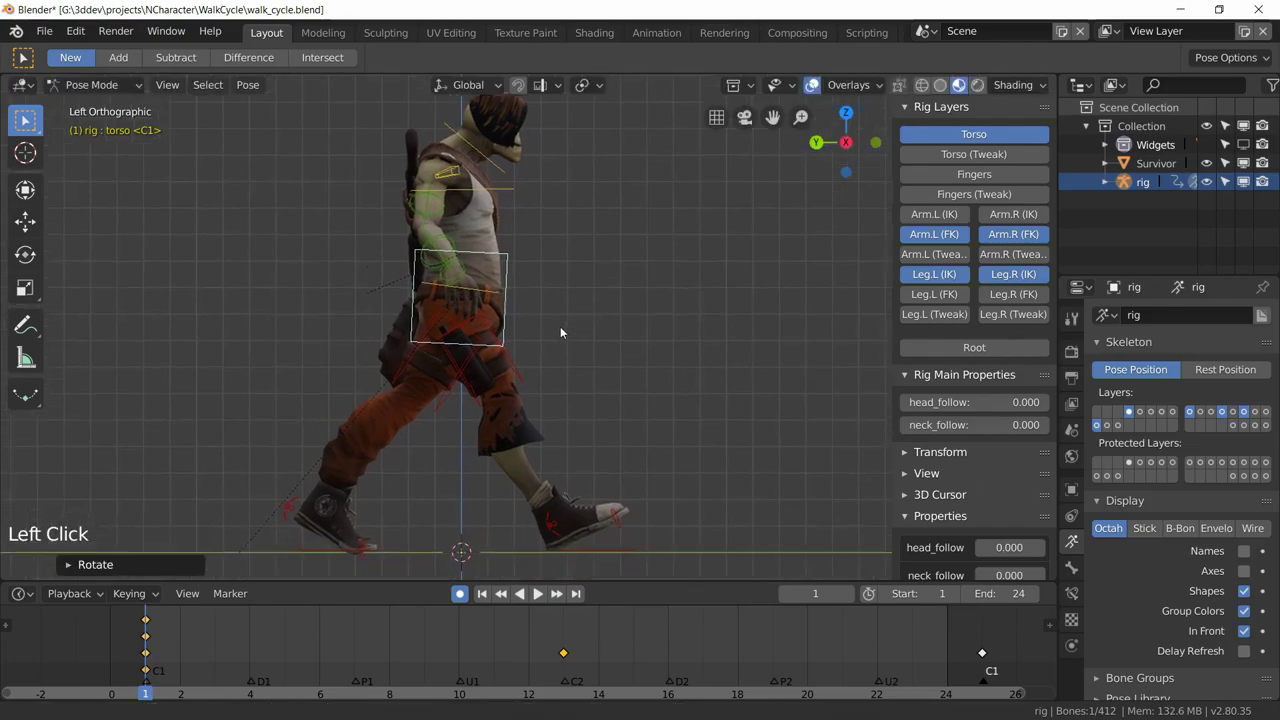
scroll(540, 315, up, 1)
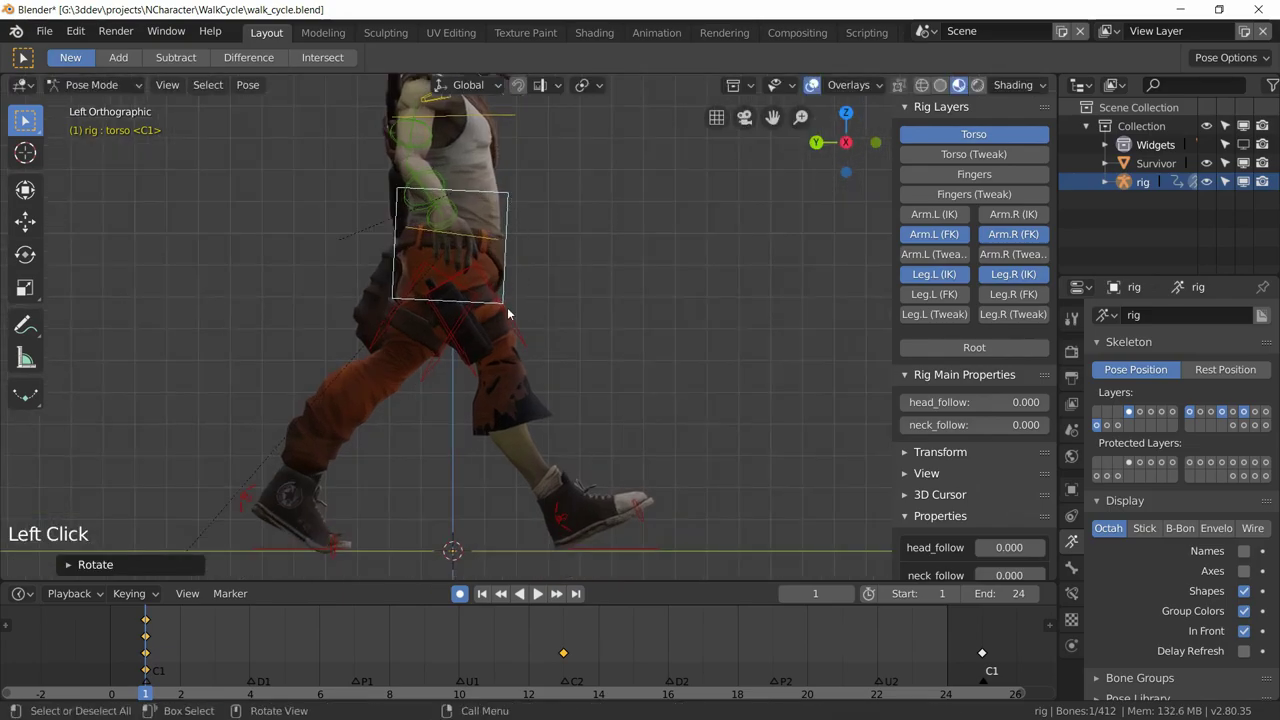
click(490, 246)
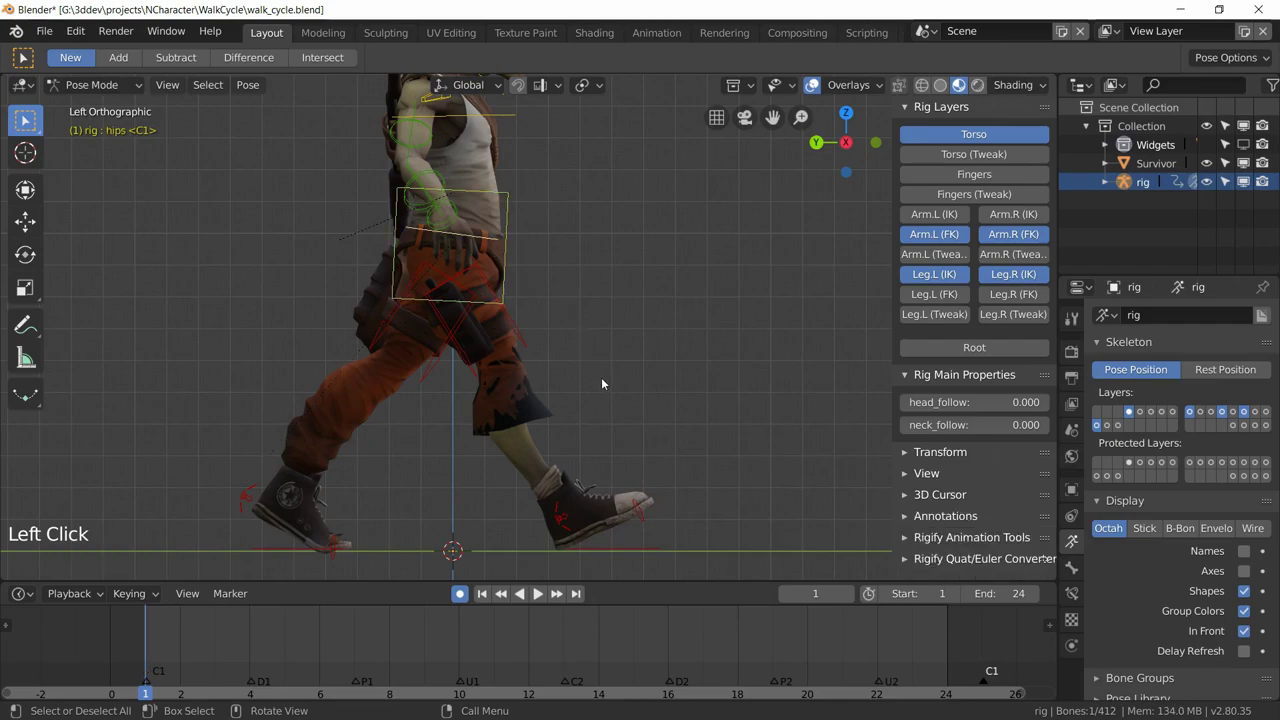
key(r)
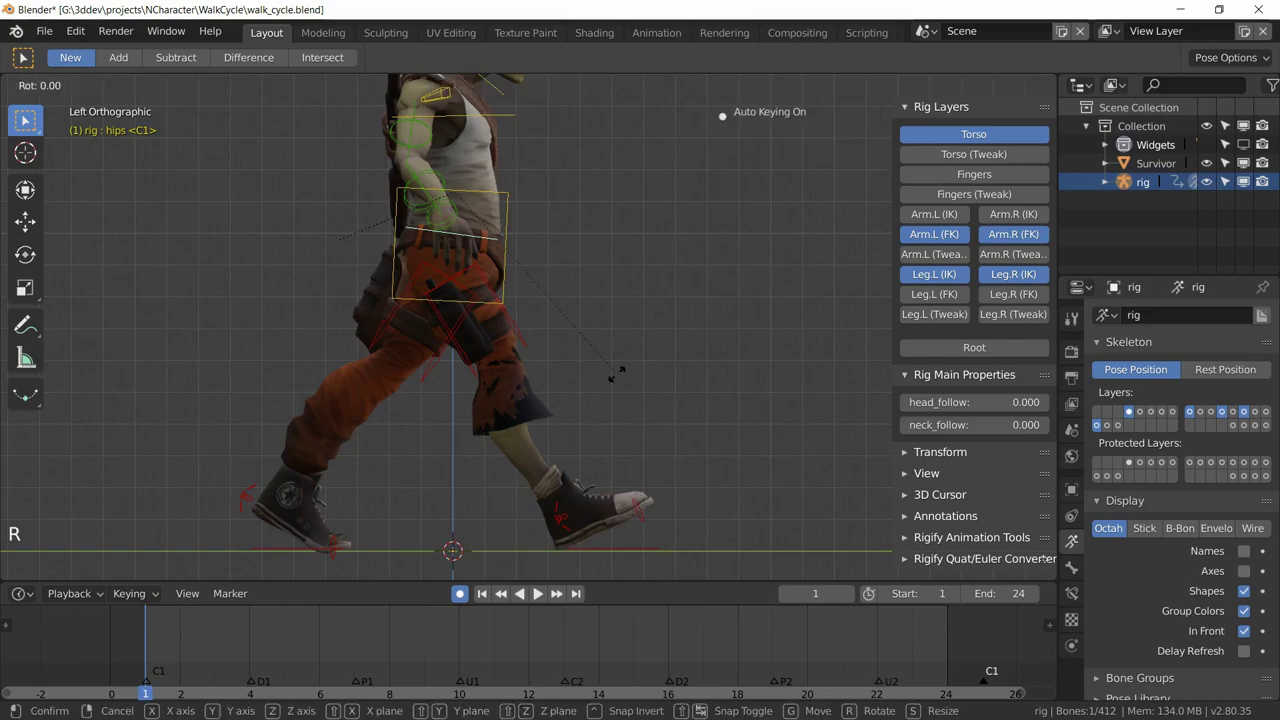
key(z)
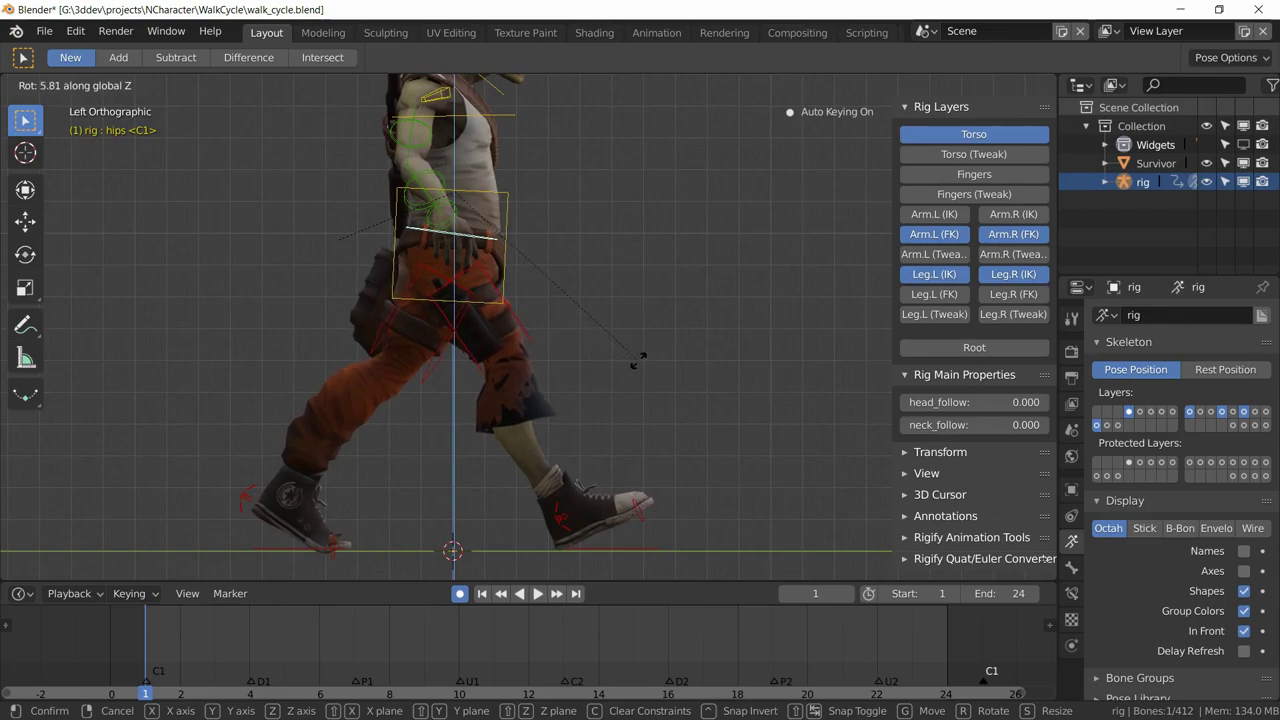
click(636, 362)
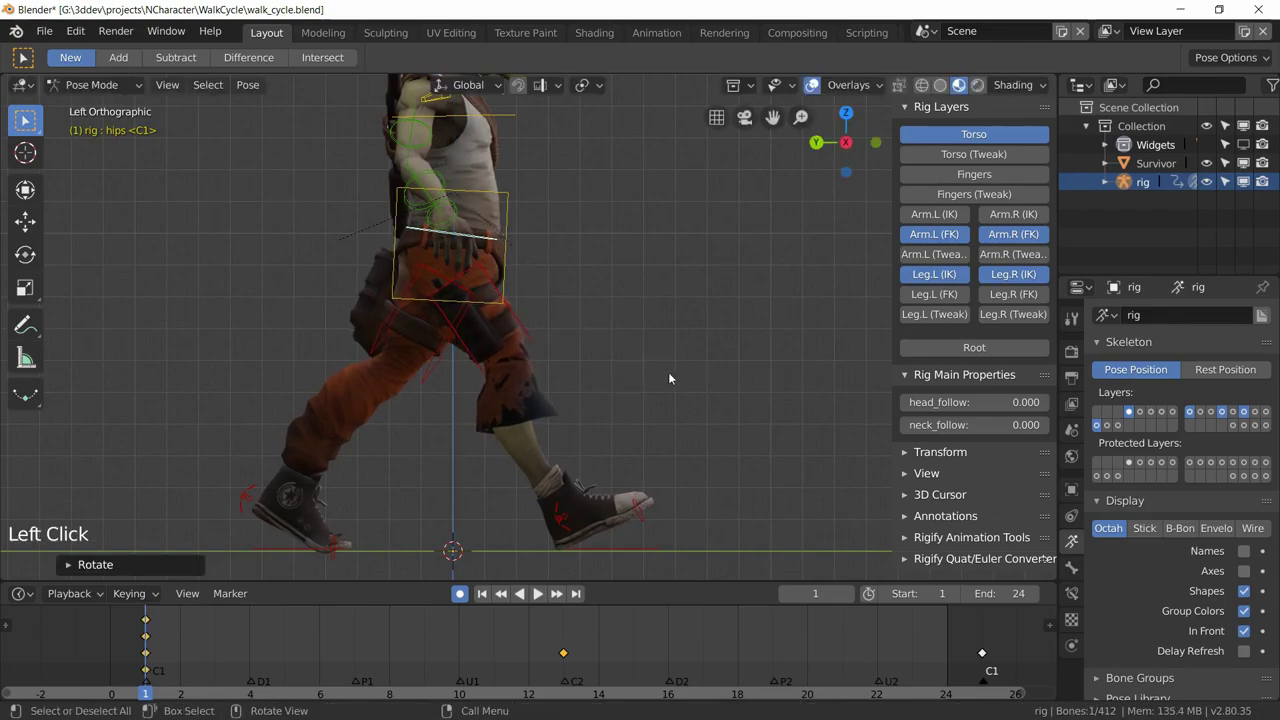
Inspect the twisted pelvis from several angles and select the hips control in the front view
middle_drag(668, 372, 425, 322)
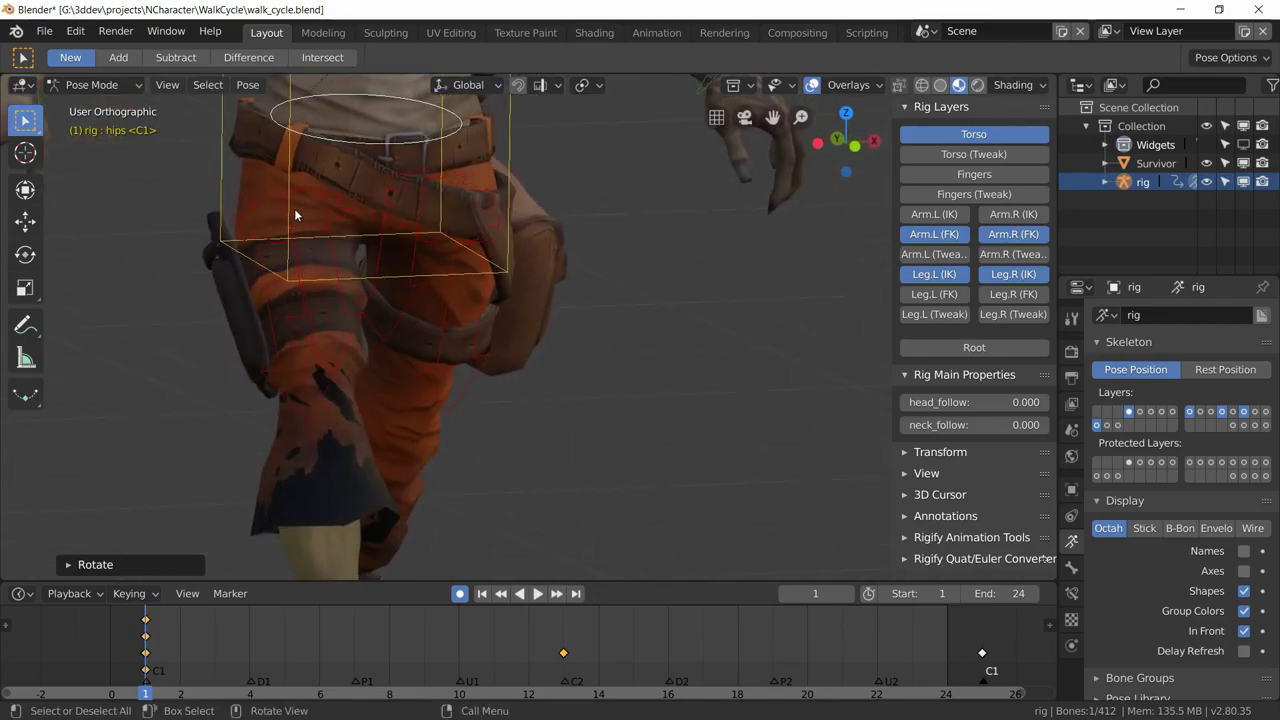
middle_drag(295, 205, 374, 206)
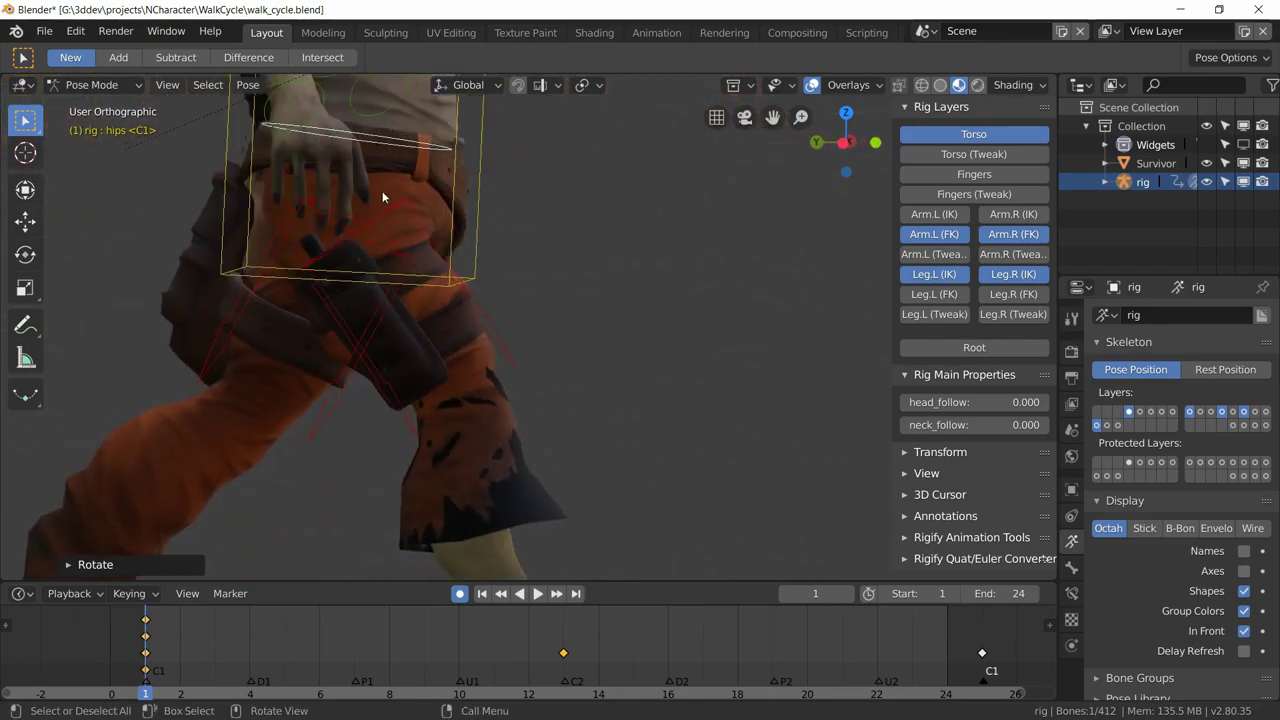
middle_drag(449, 283, 381, 274)
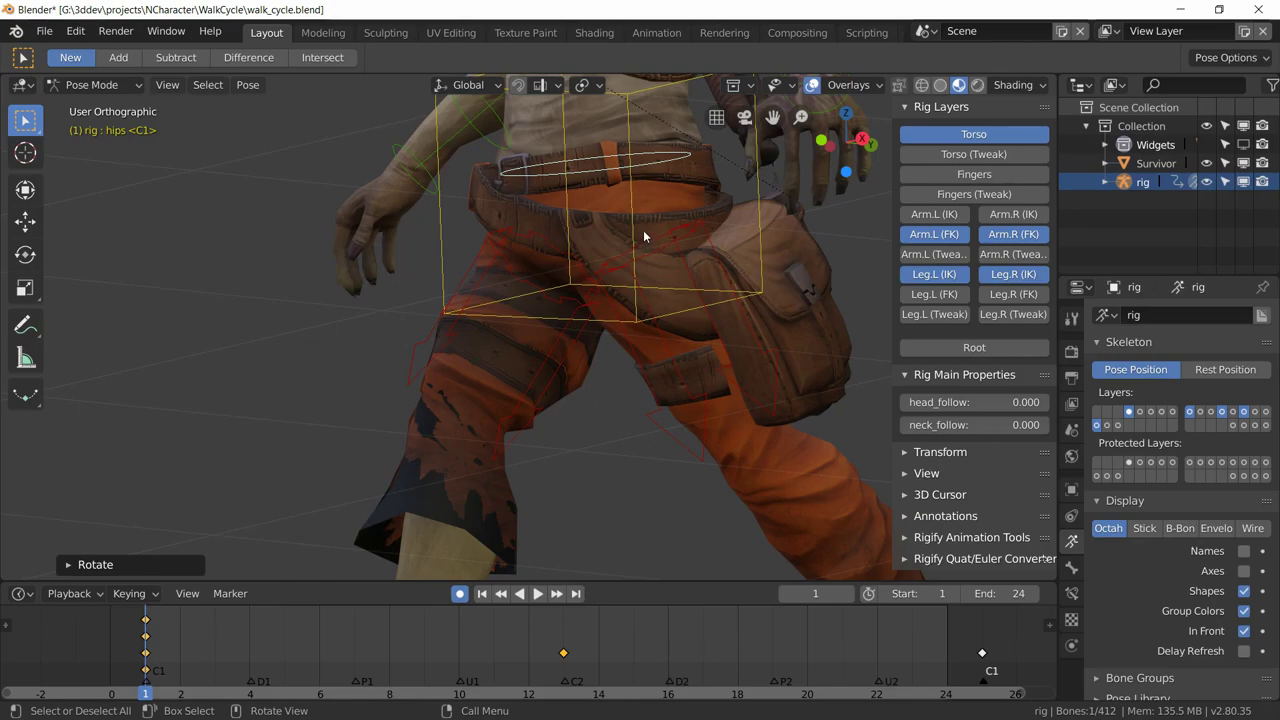
middle_drag(643, 232, 616, 258)
key(KP_1)
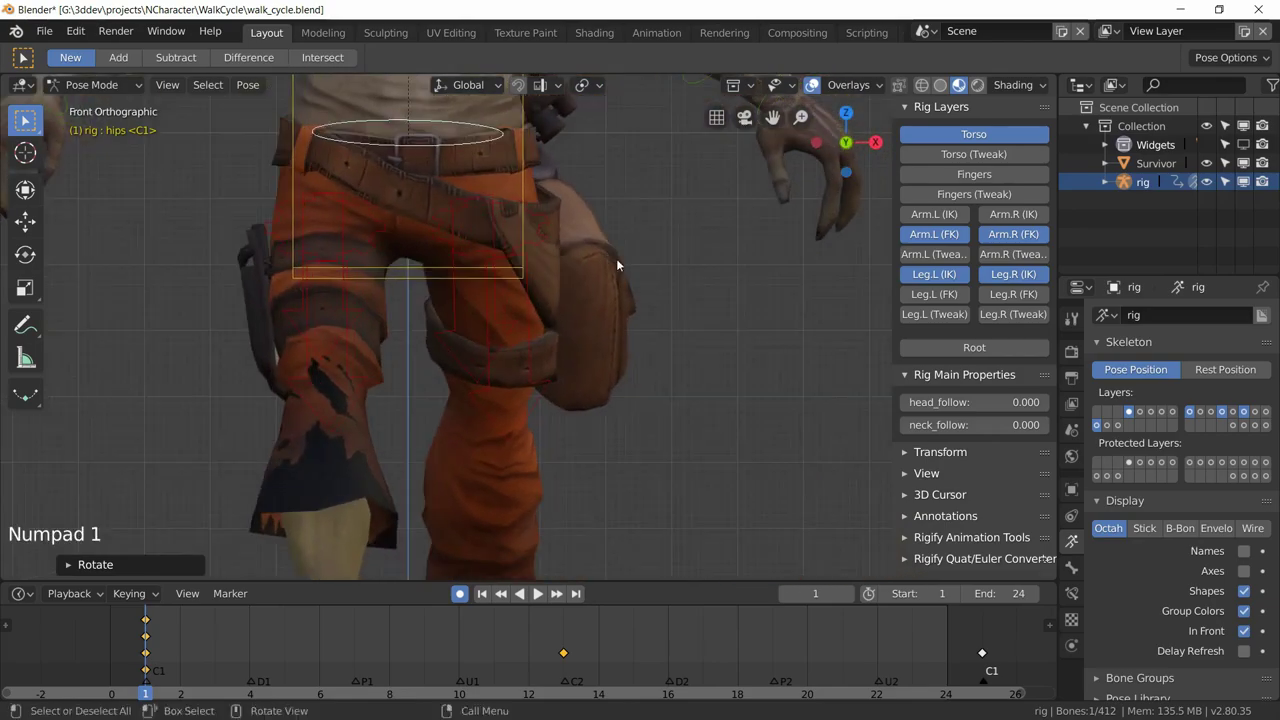
shift+middle_drag(524, 267, 596, 340)
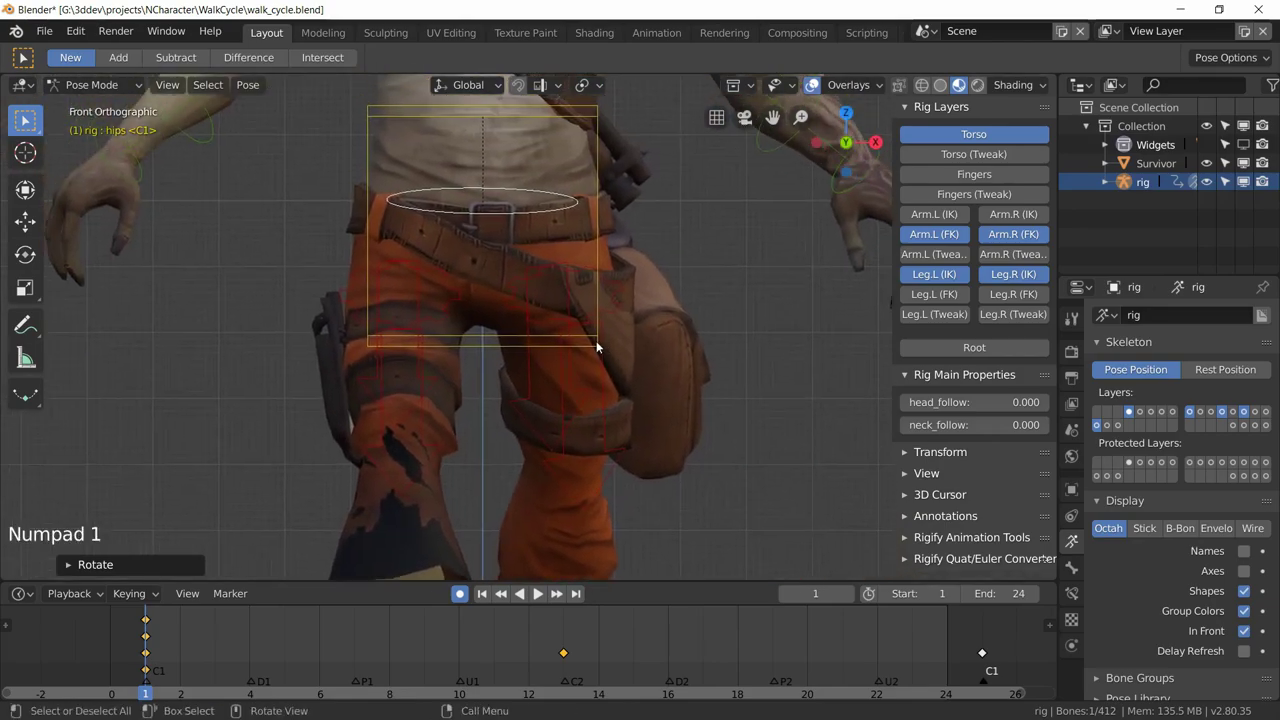
click(518, 223)
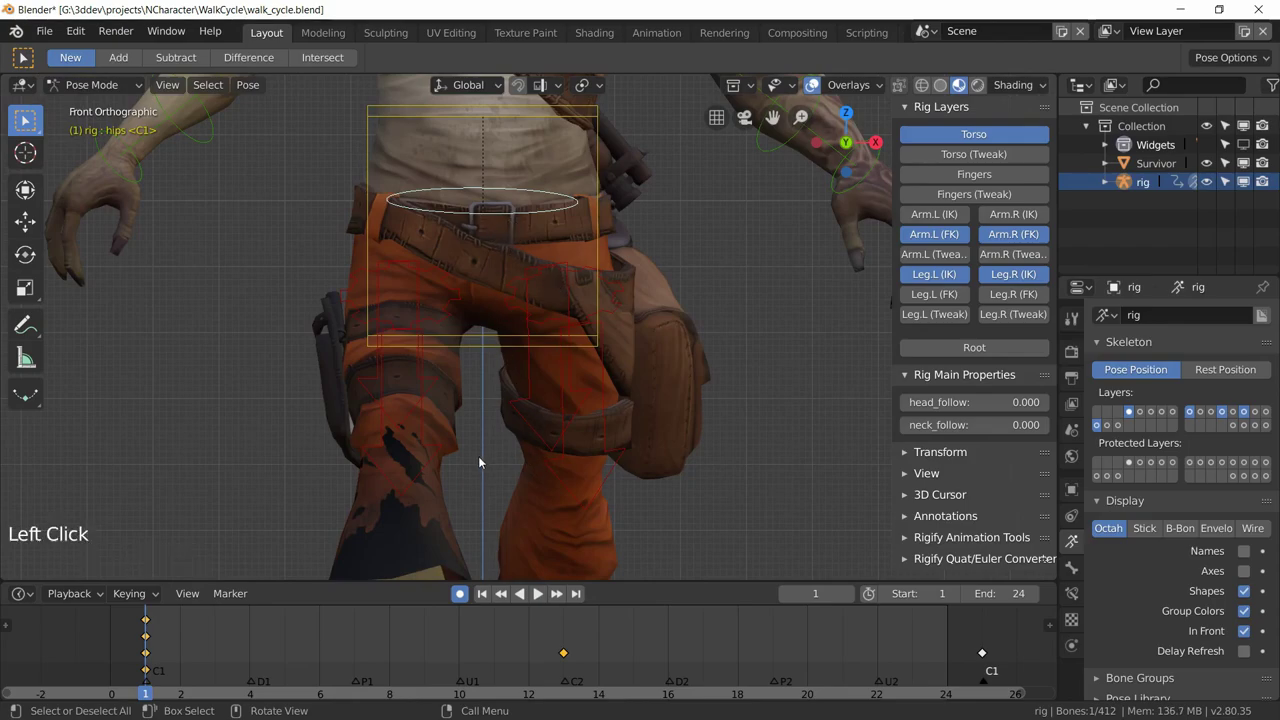
Tilt the hips control about -3.5° in the front view on frame 1 and inspect the pelvis from several angles
key(r)
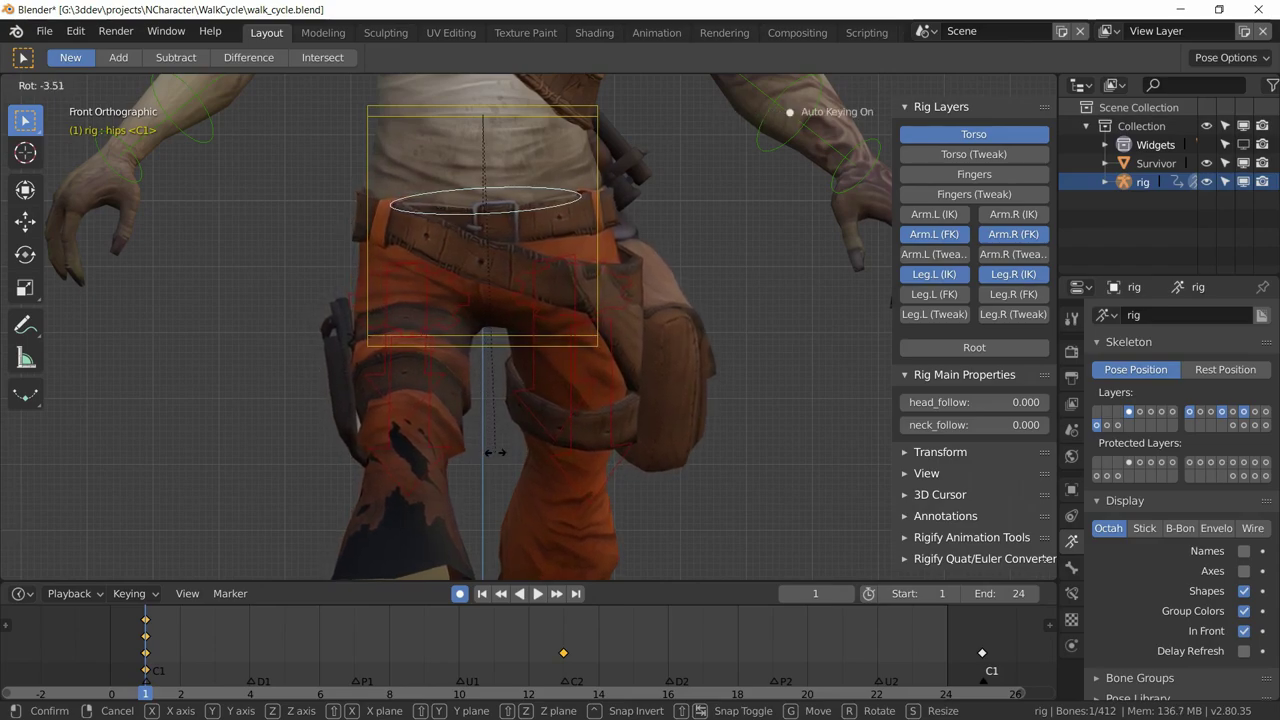
click(498, 452)
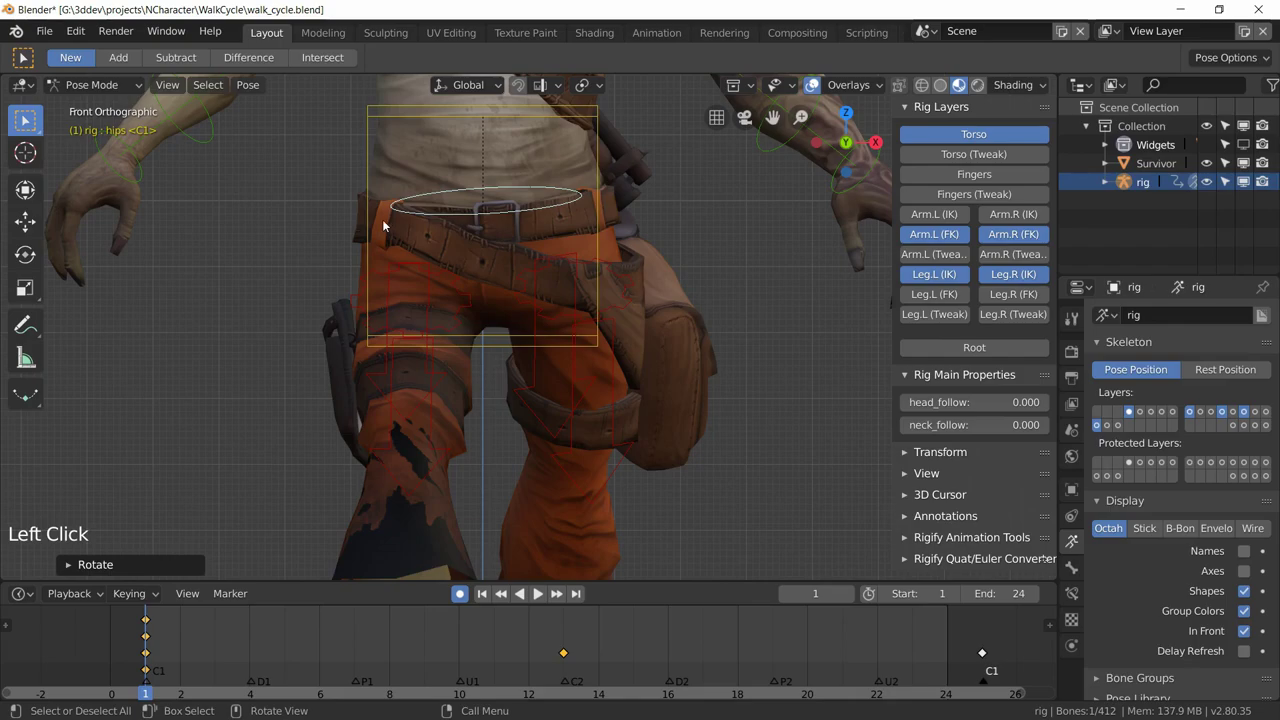
middle_drag(360, 326, 460, 298)
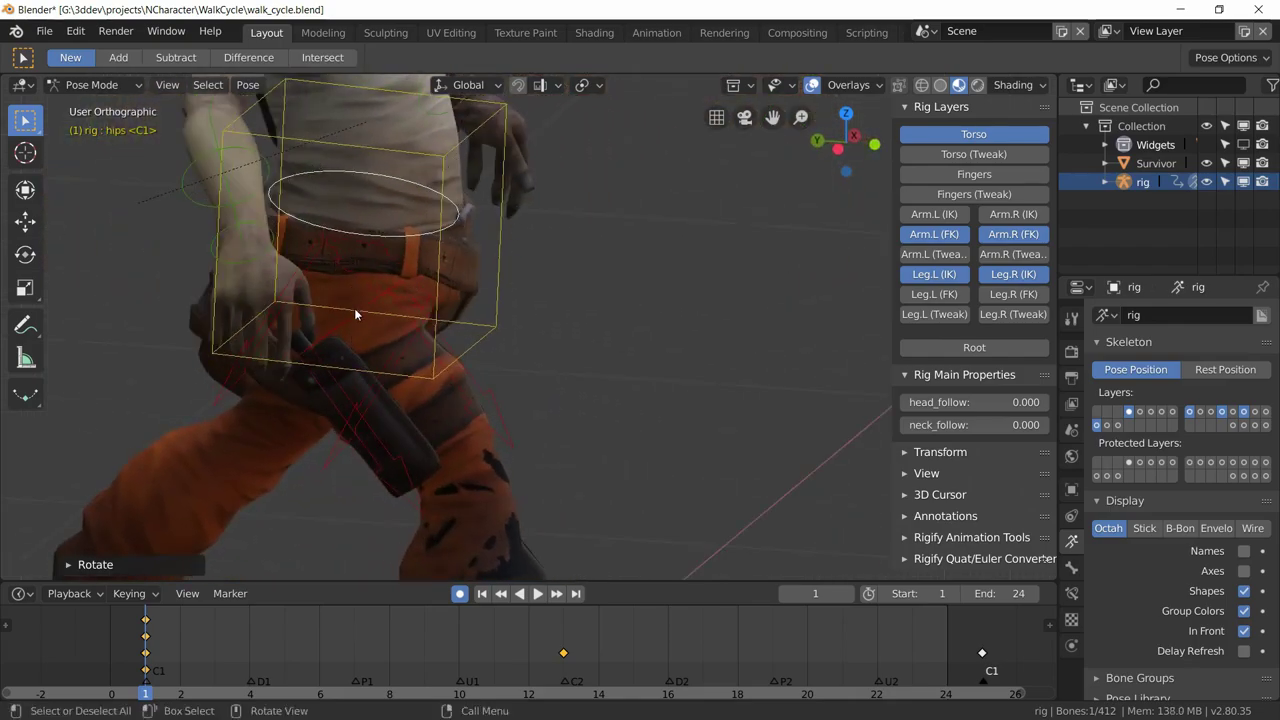
middle_drag(408, 367, 723, 294)
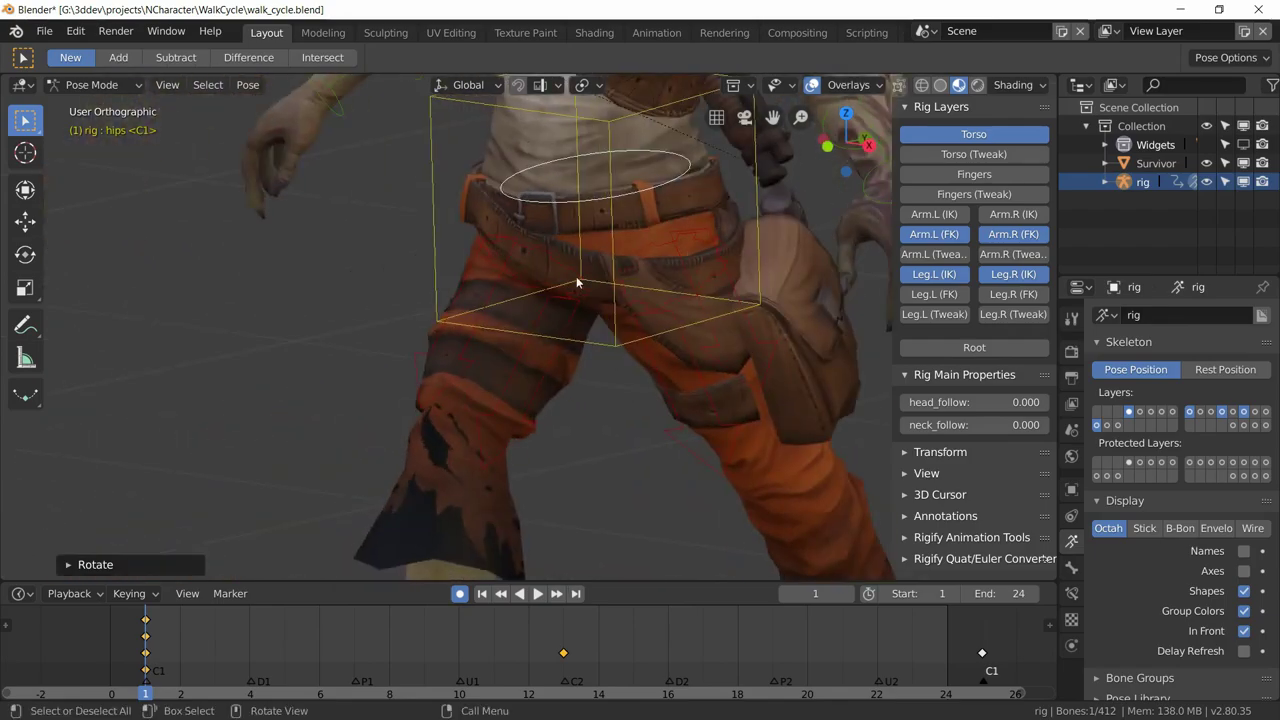
mouse_move(583, 283)
middle_down()
mouse_move(557, 272)
mouse_move(569, 263)
mouse_move(606, 289)
middle_up()
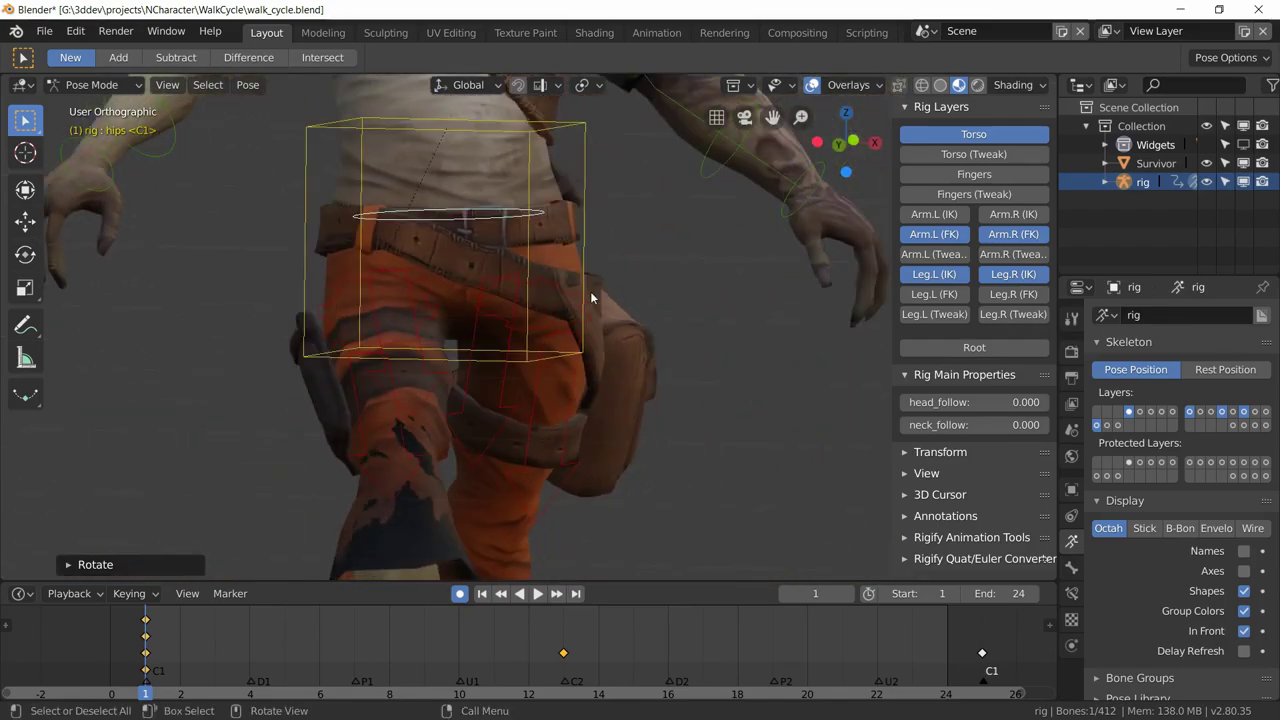
key(KP_1)
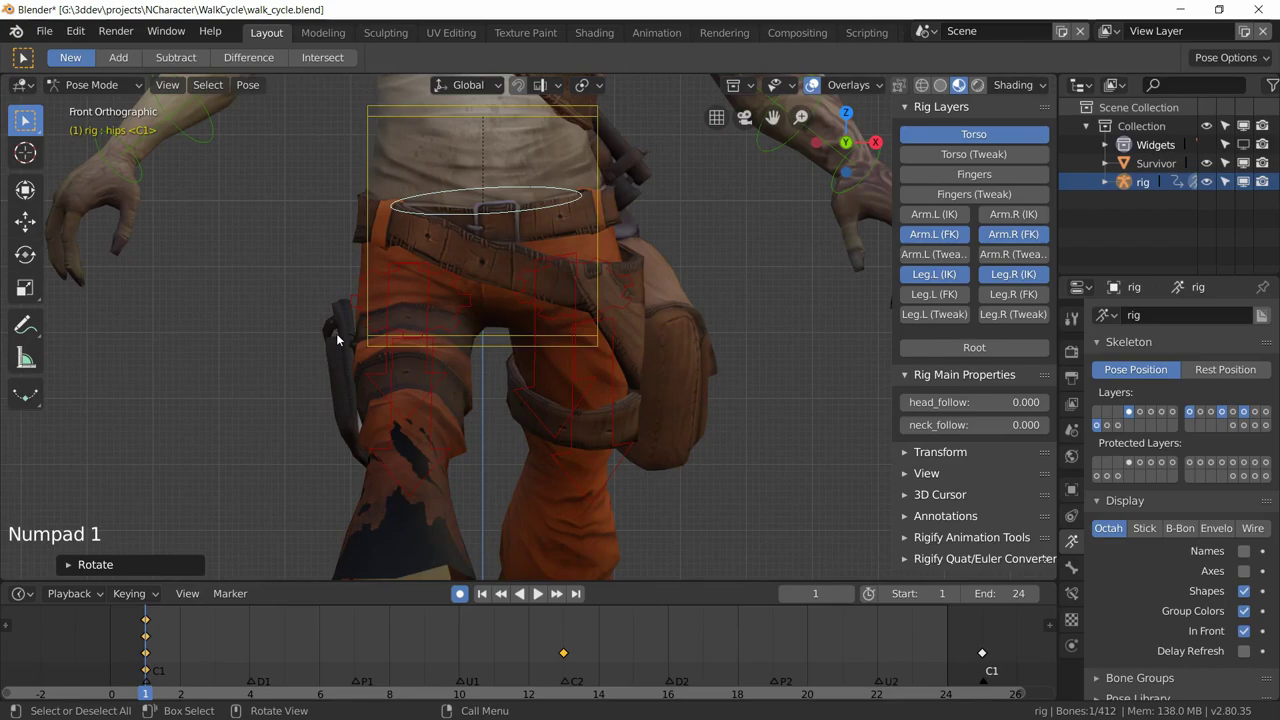
Copy the hips and torso pose from frame 1 to frame 25 and paste it mirrored on frame 13
key(ctrl+KP_3)
scroll(586, 307, down, 5)
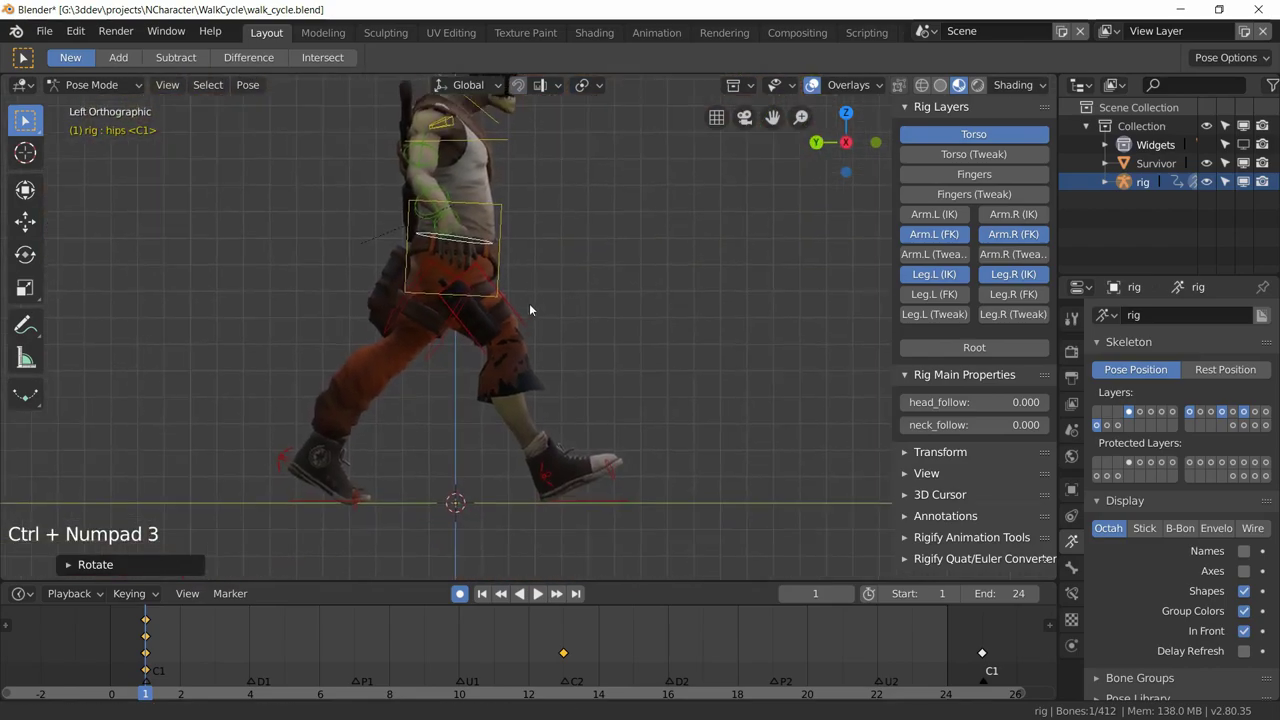
scroll(529, 303, up, 1)
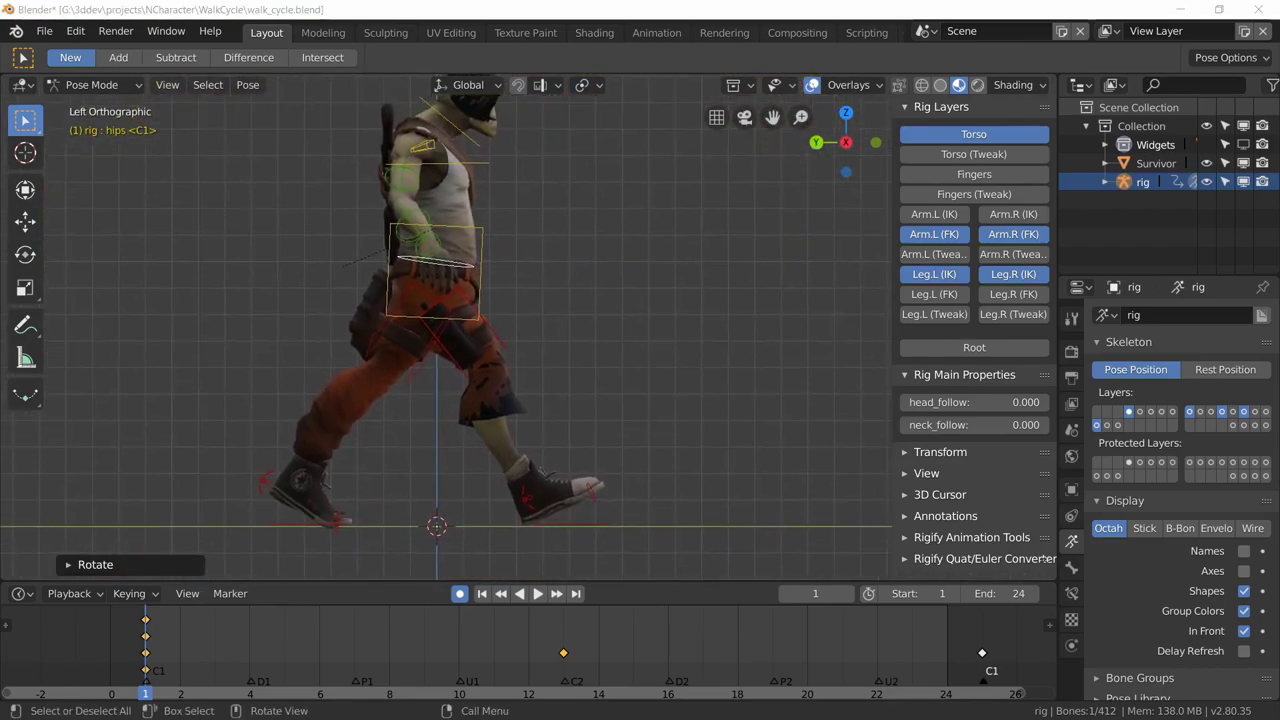
shift+click(480, 251)
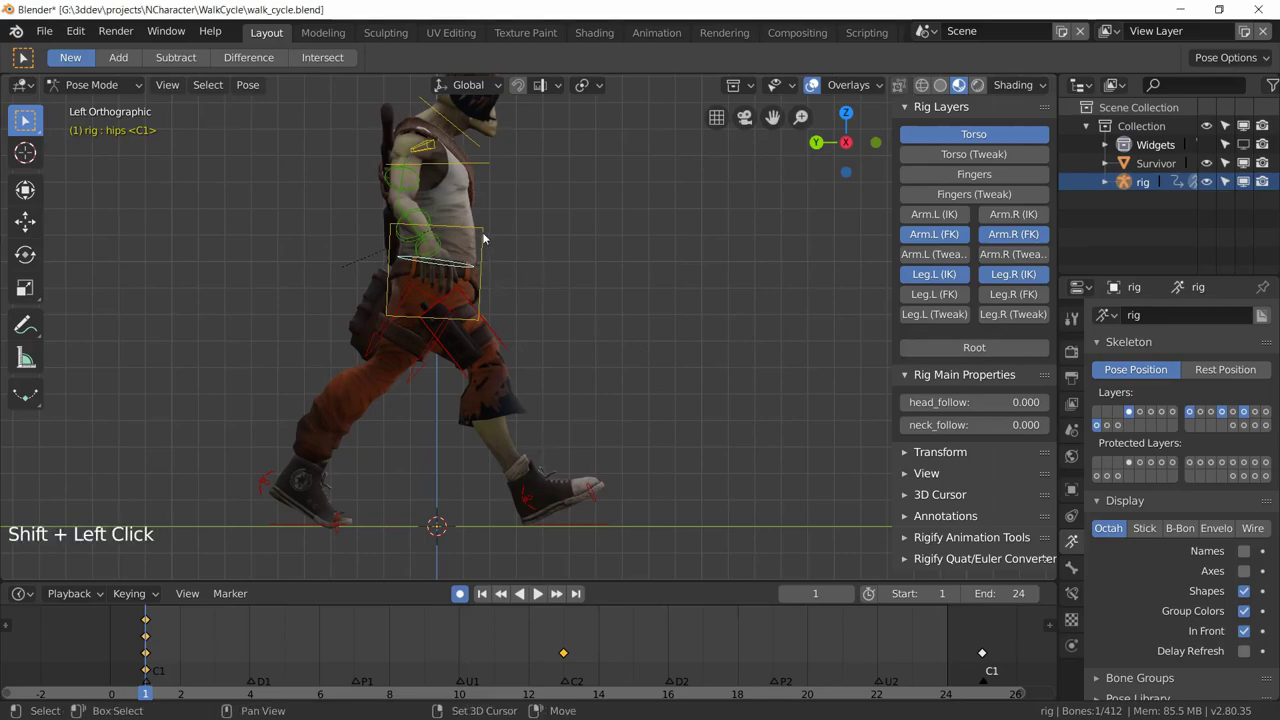
shift+click(484, 246)
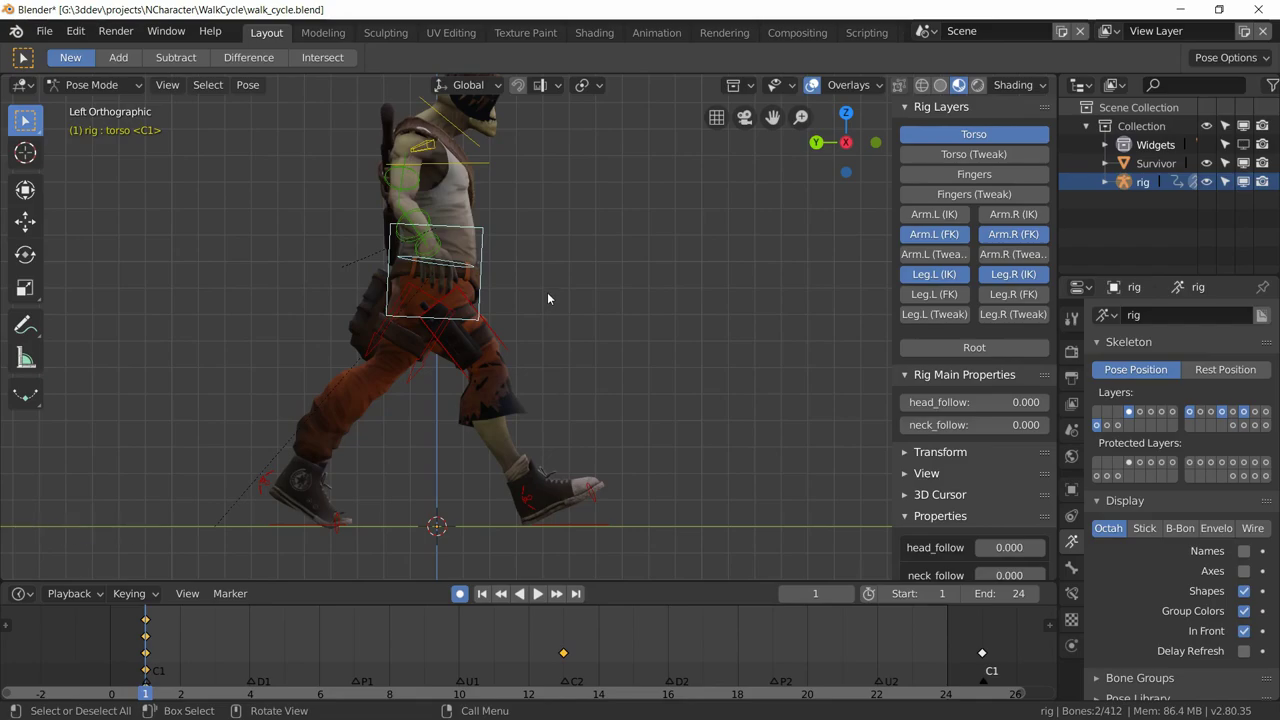
key(ctrl+c)
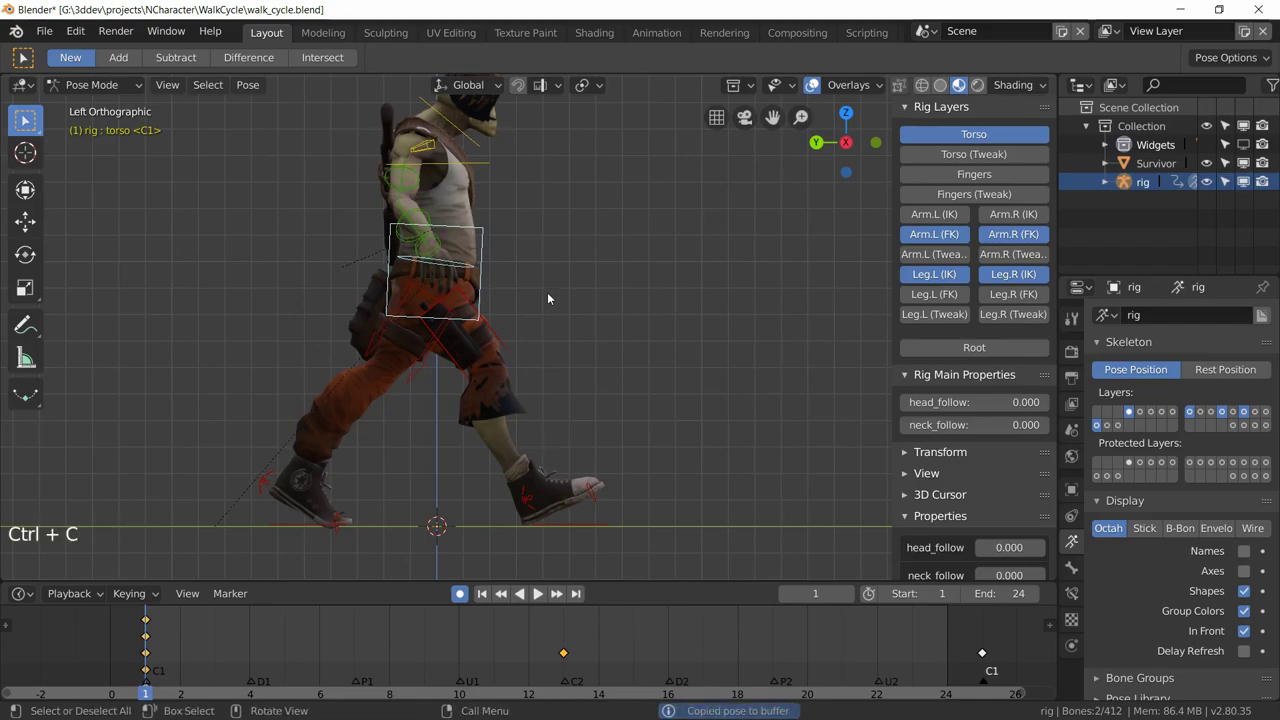
right_click(983, 656)
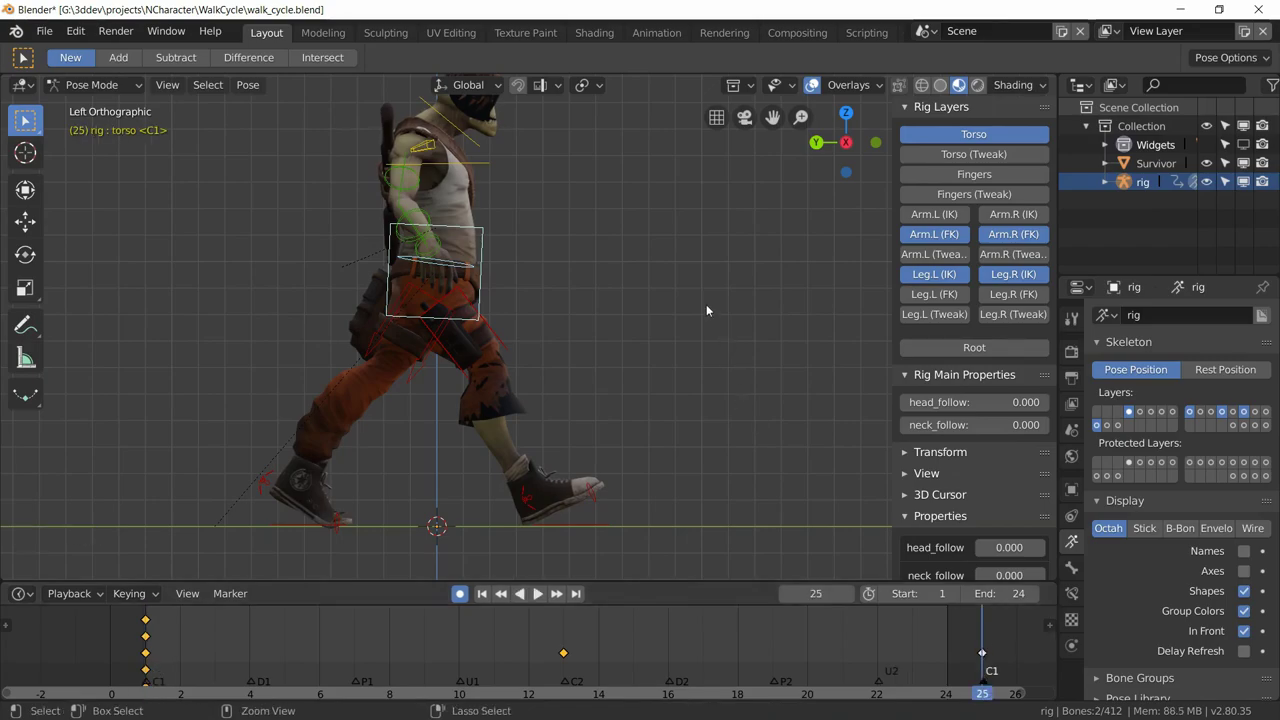
key(ctrl+v)
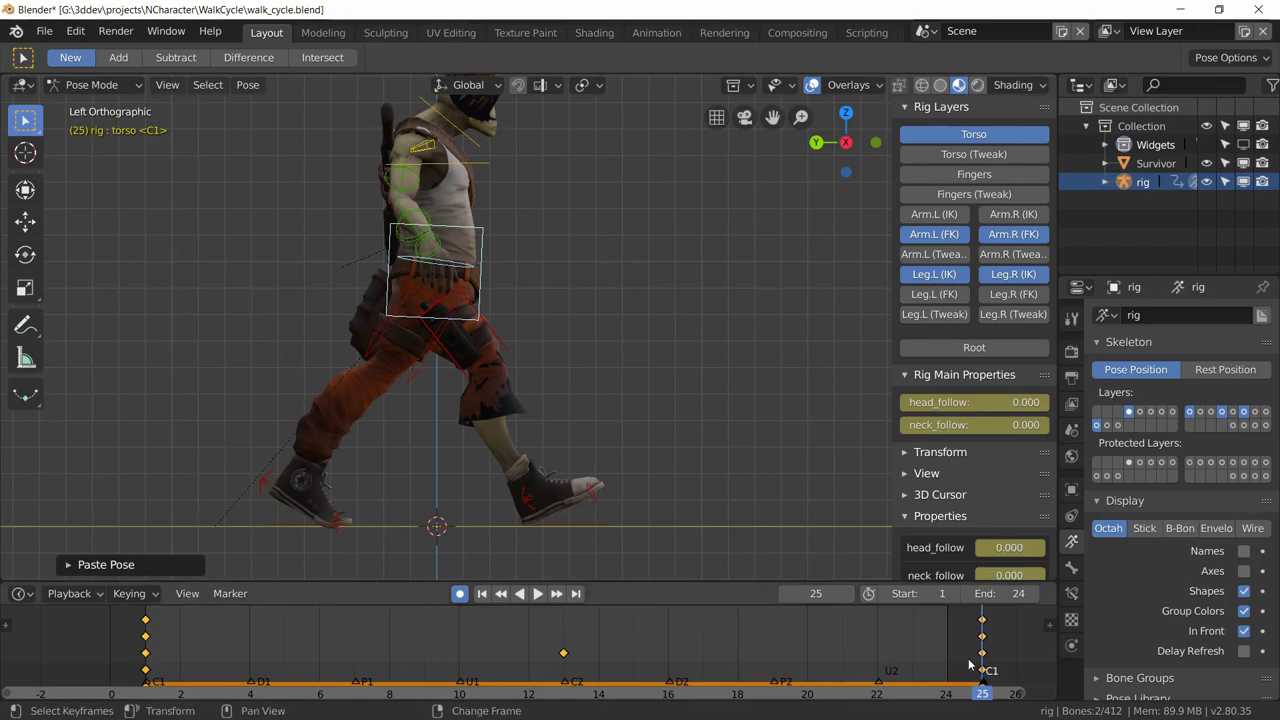
right_click(564, 645)
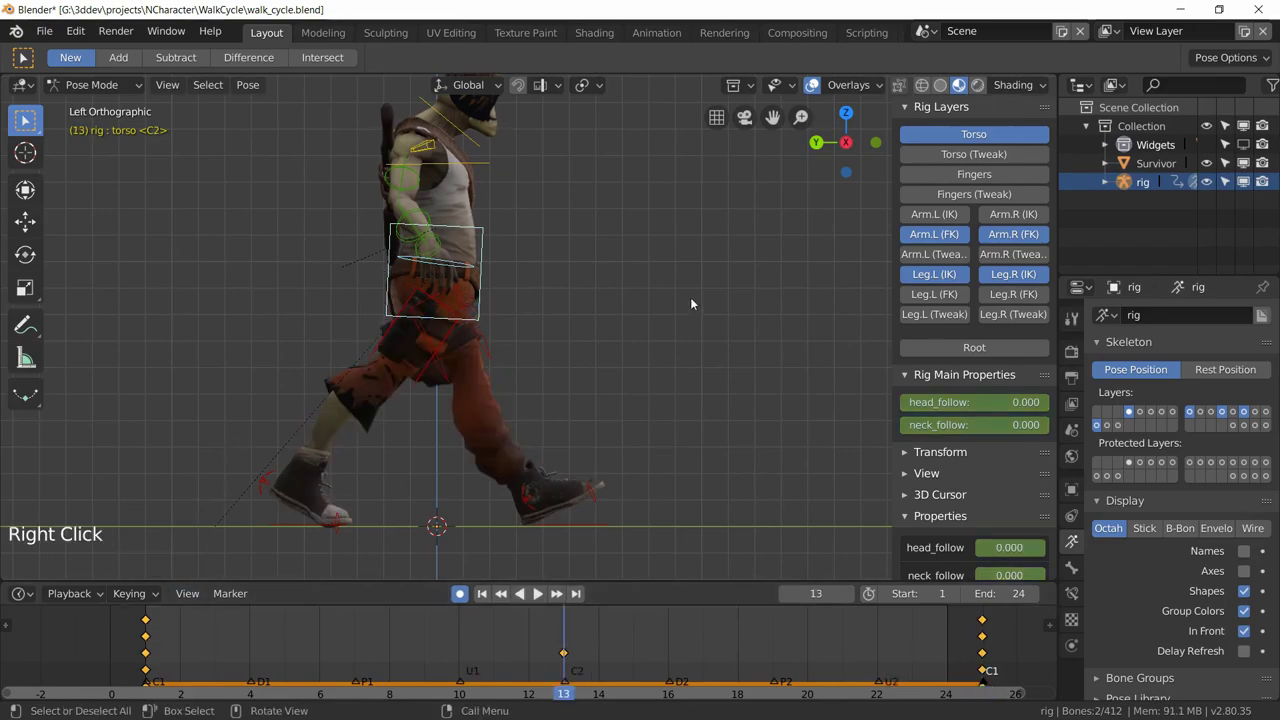
key(ctrl+shift+v)
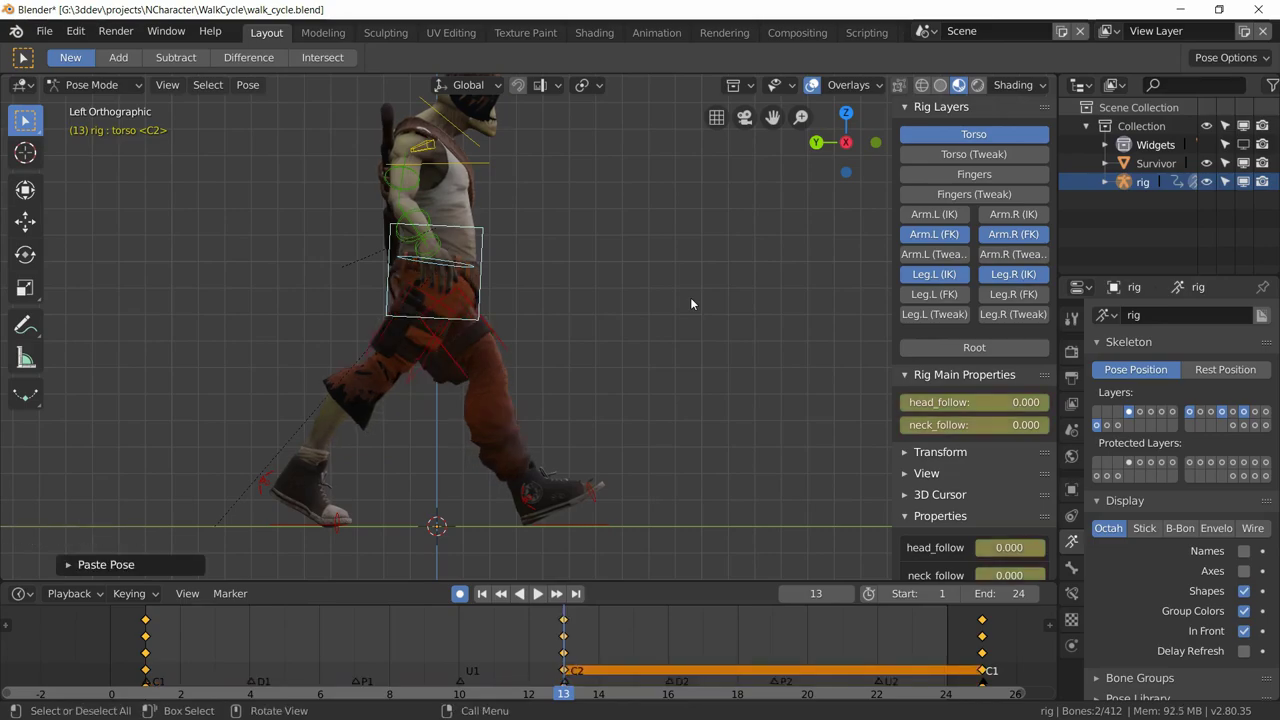
Play the animation and check the pelvis and torso motion from several angles
middle_drag(656, 407, 594, 381)
key(space)
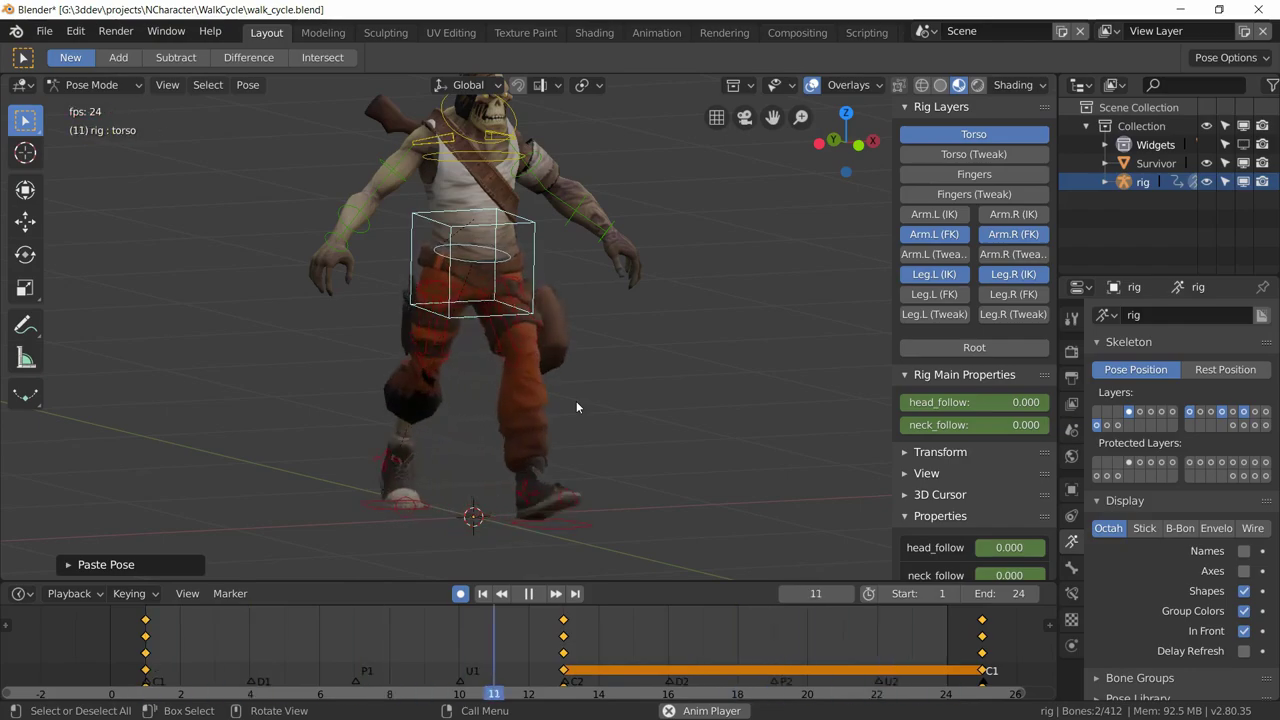
middle_drag(520, 363, 592, 370)
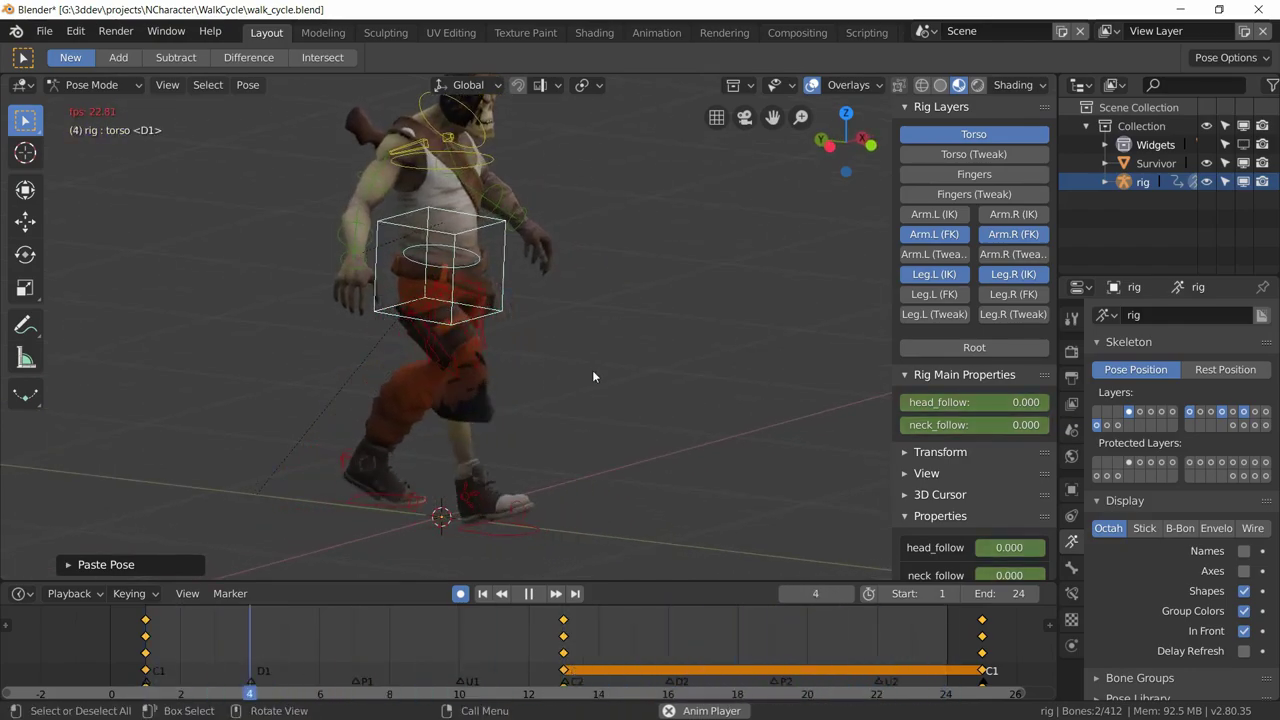
middle_drag(592, 370, 487, 363)
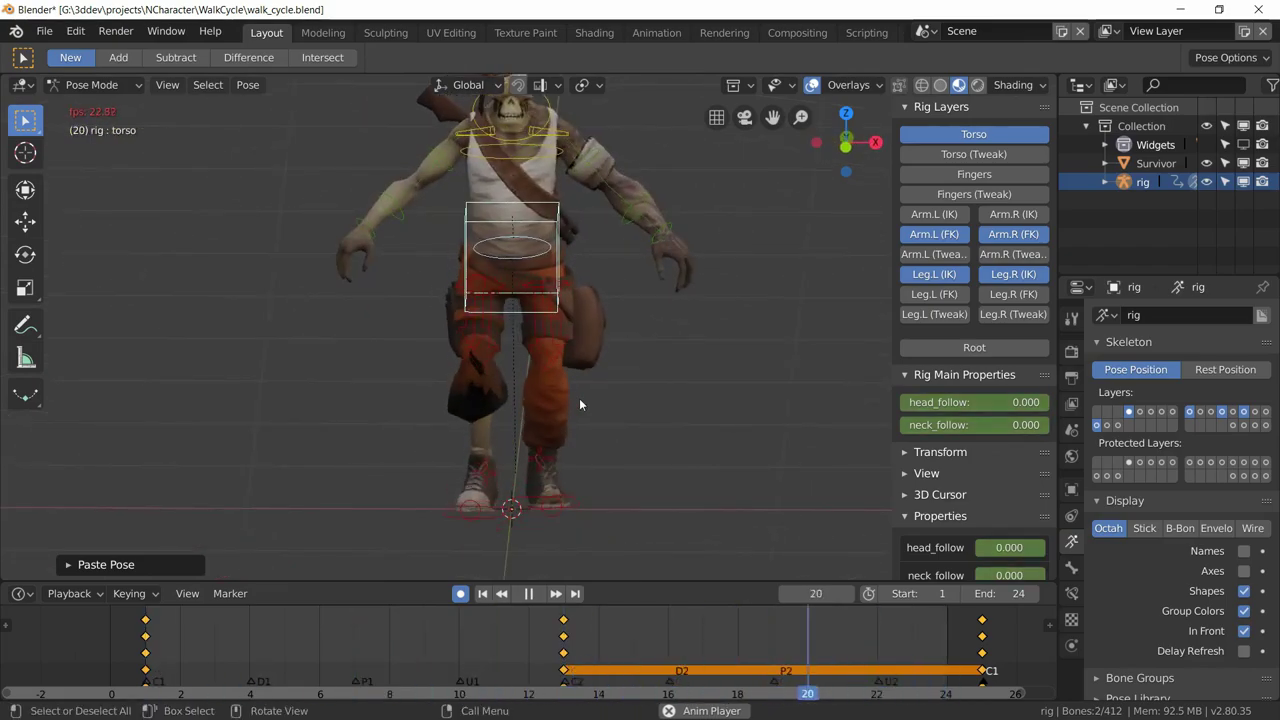
middle_drag(579, 398, 580, 505)
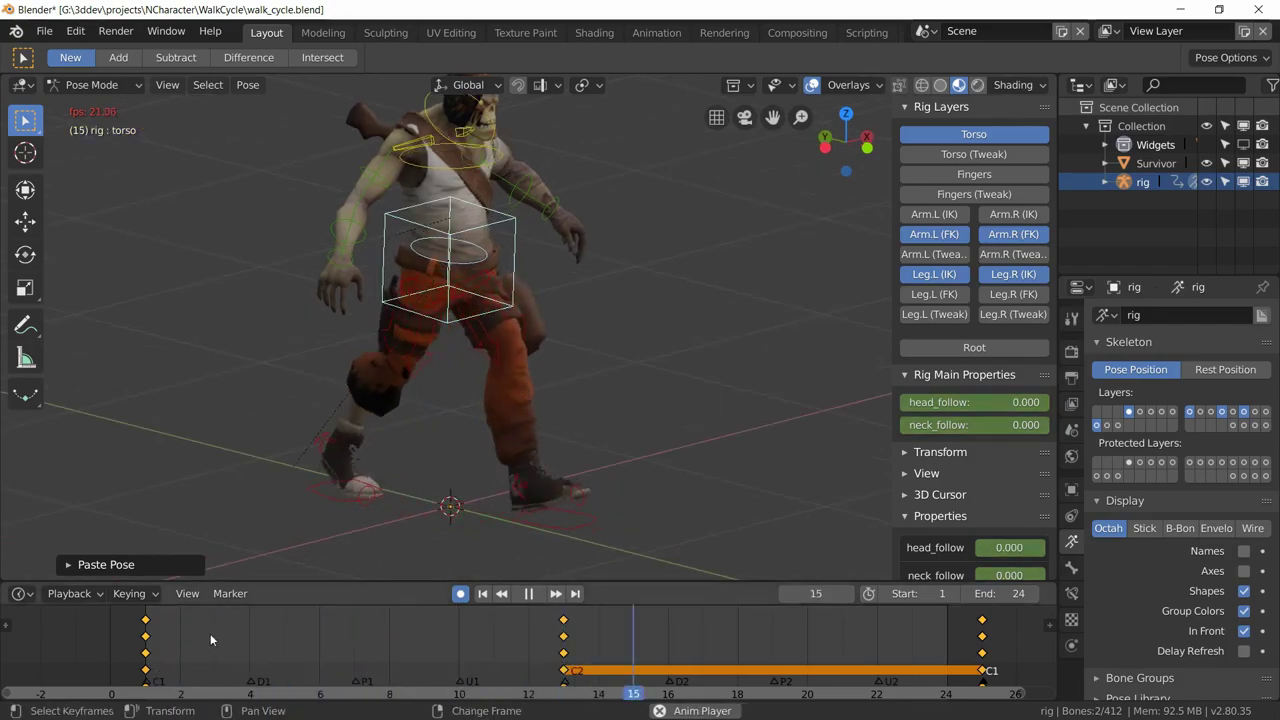
key(space)
Return to frame 1 in the left orthographic view and save the file
click(154, 662)
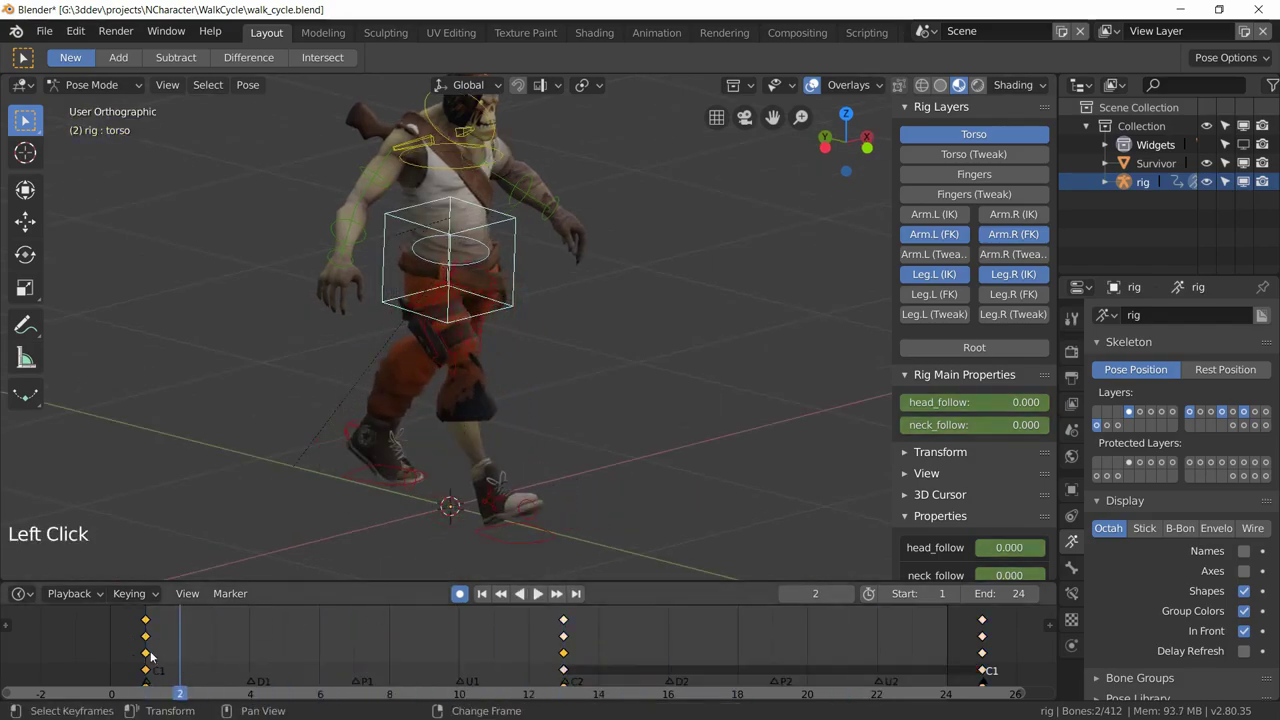
right_click(154, 662)
middle_drag(593, 410, 646, 393)
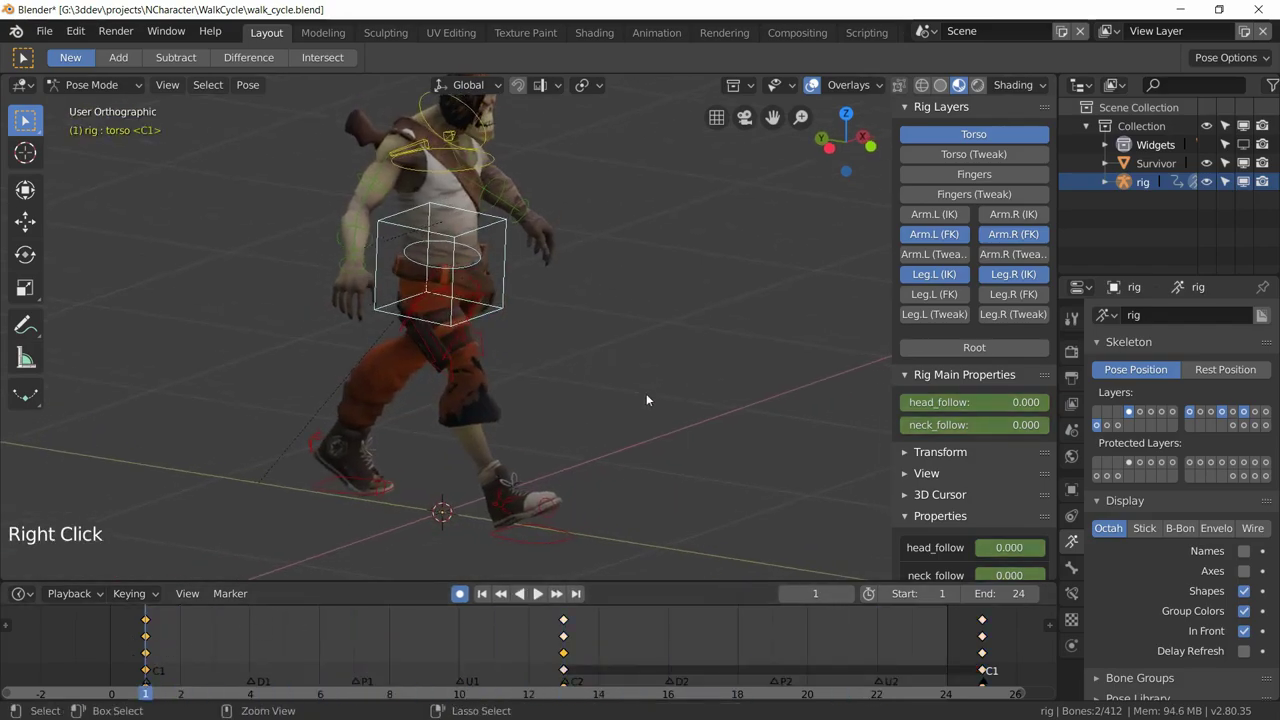
key(ctrl+KP_3)
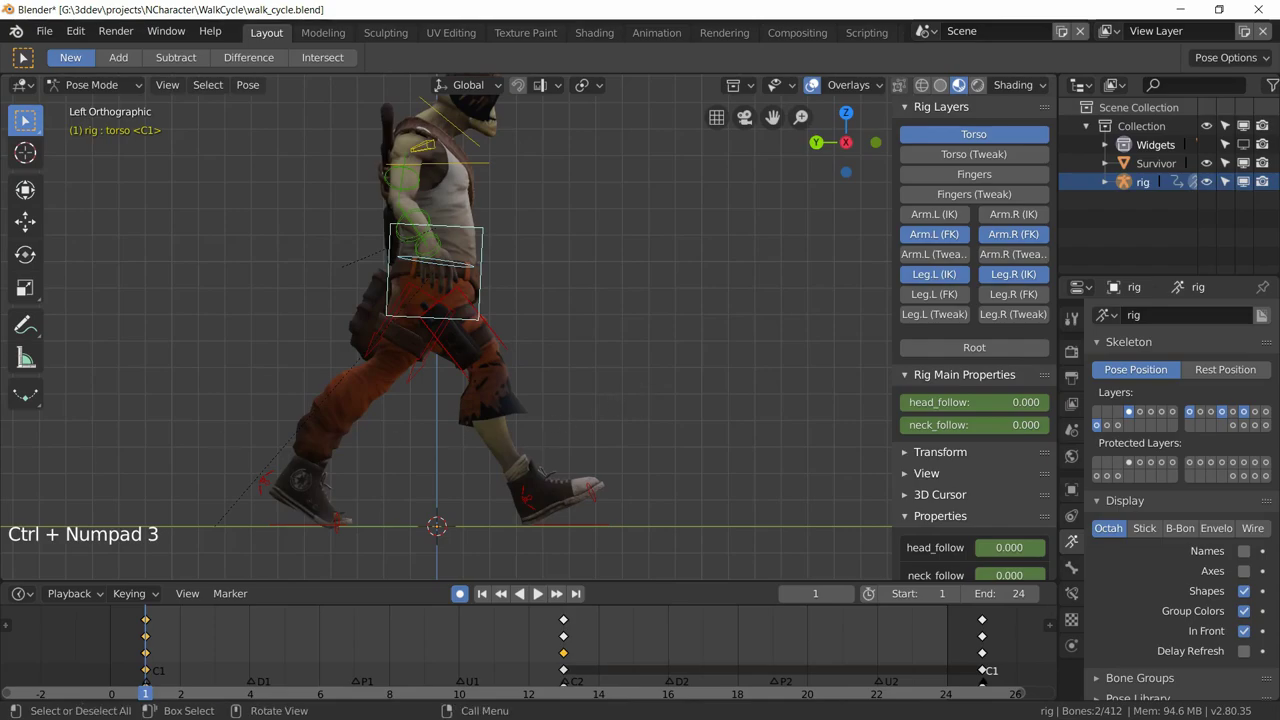
key(ctrl+s)
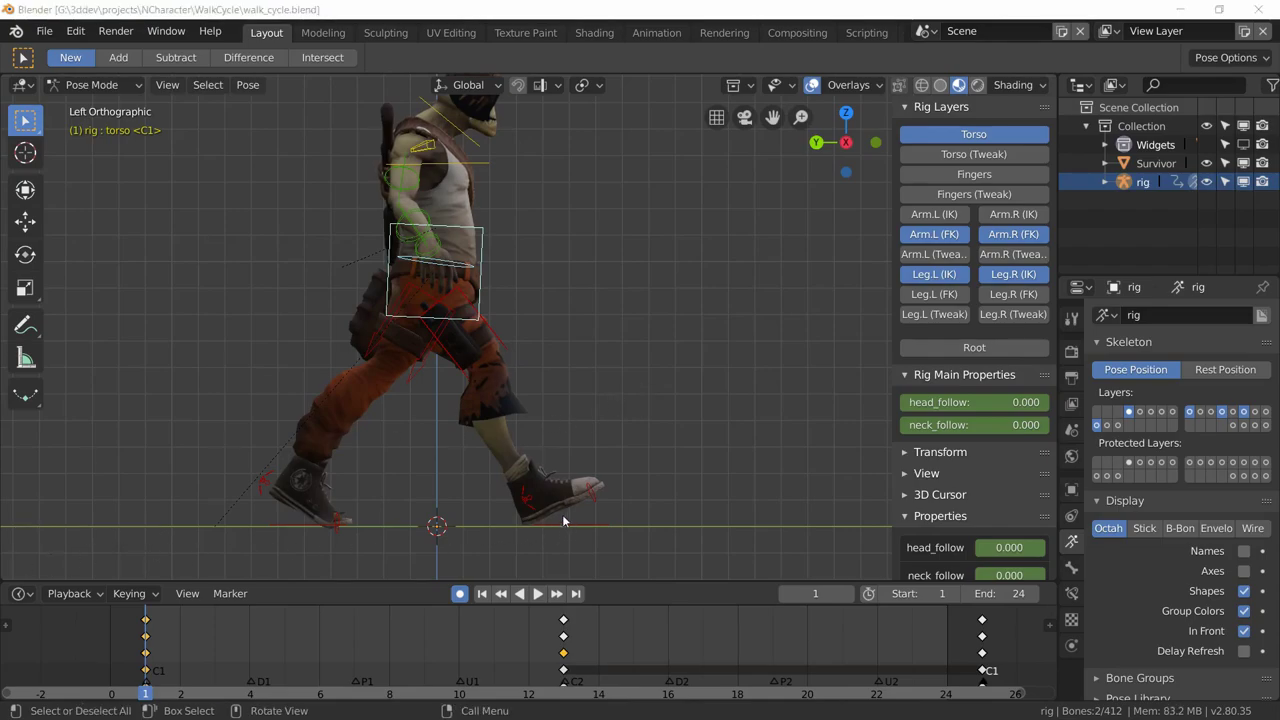
Clear the rotation of the right foot's heel control on frame 4 to lay the foot flat for the D1 pose
click(531, 502)
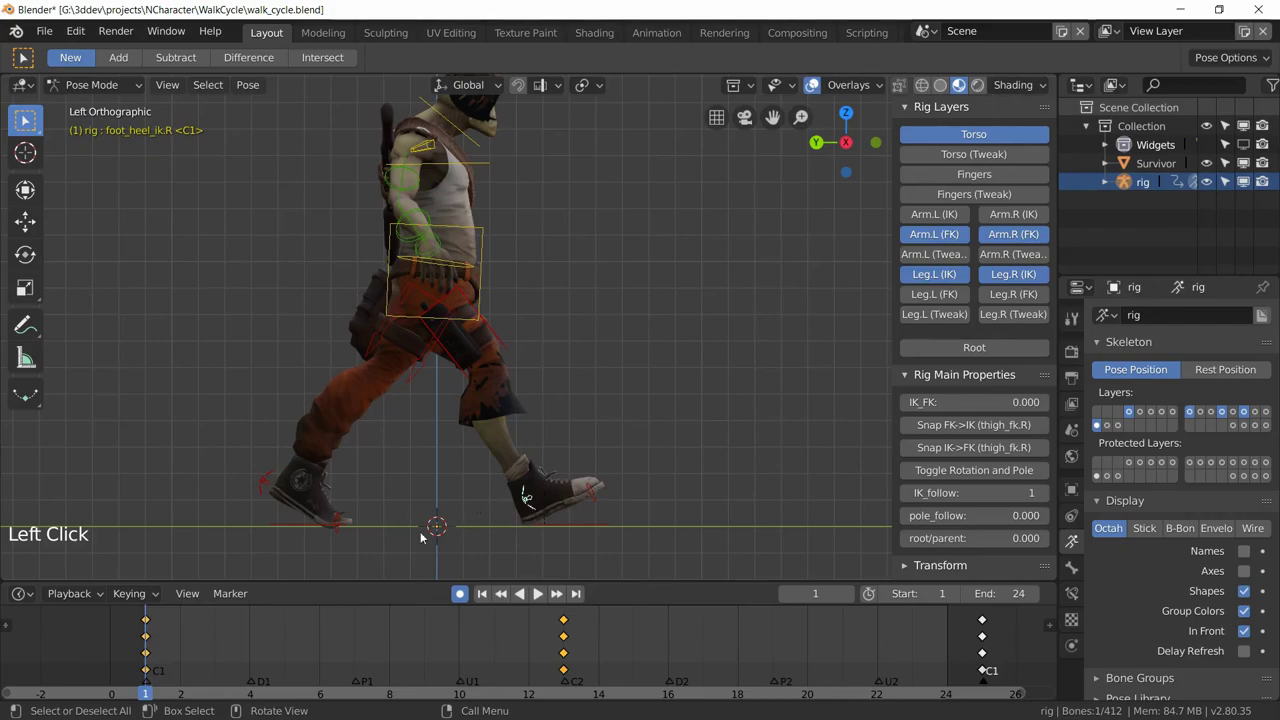
right_click(150, 649)
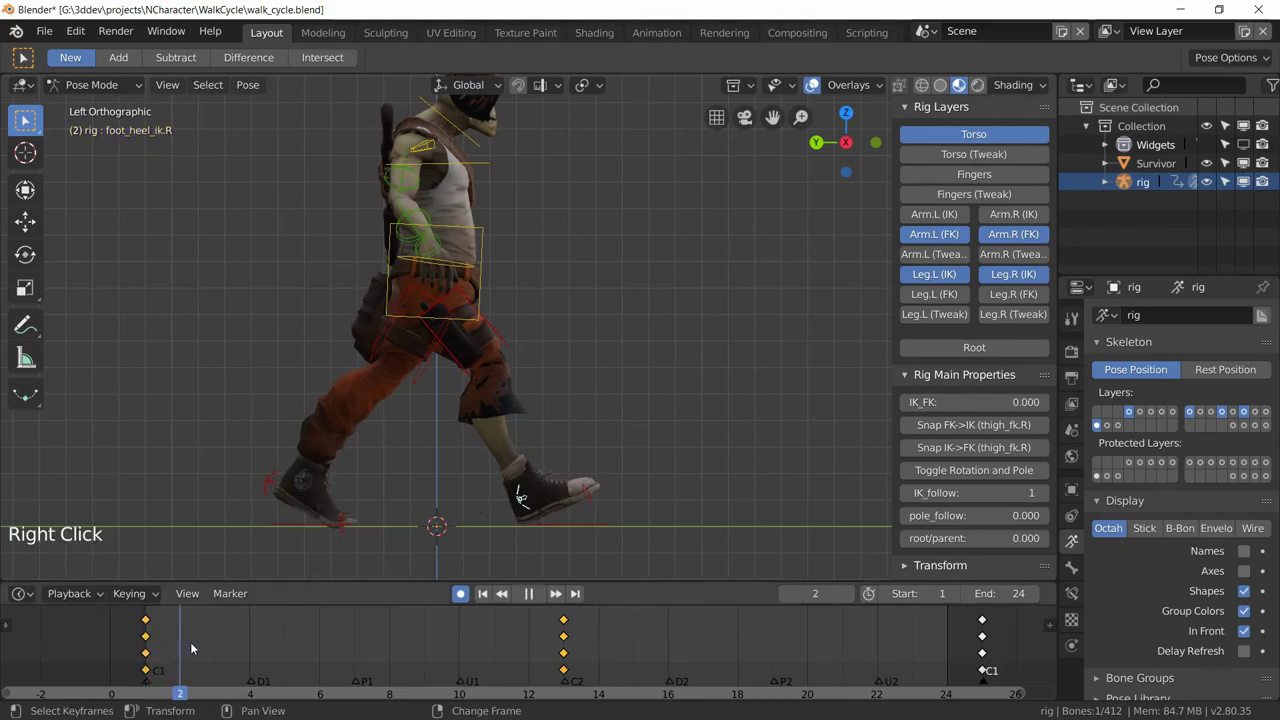
right_drag(250, 645, 157, 636)
key(space)
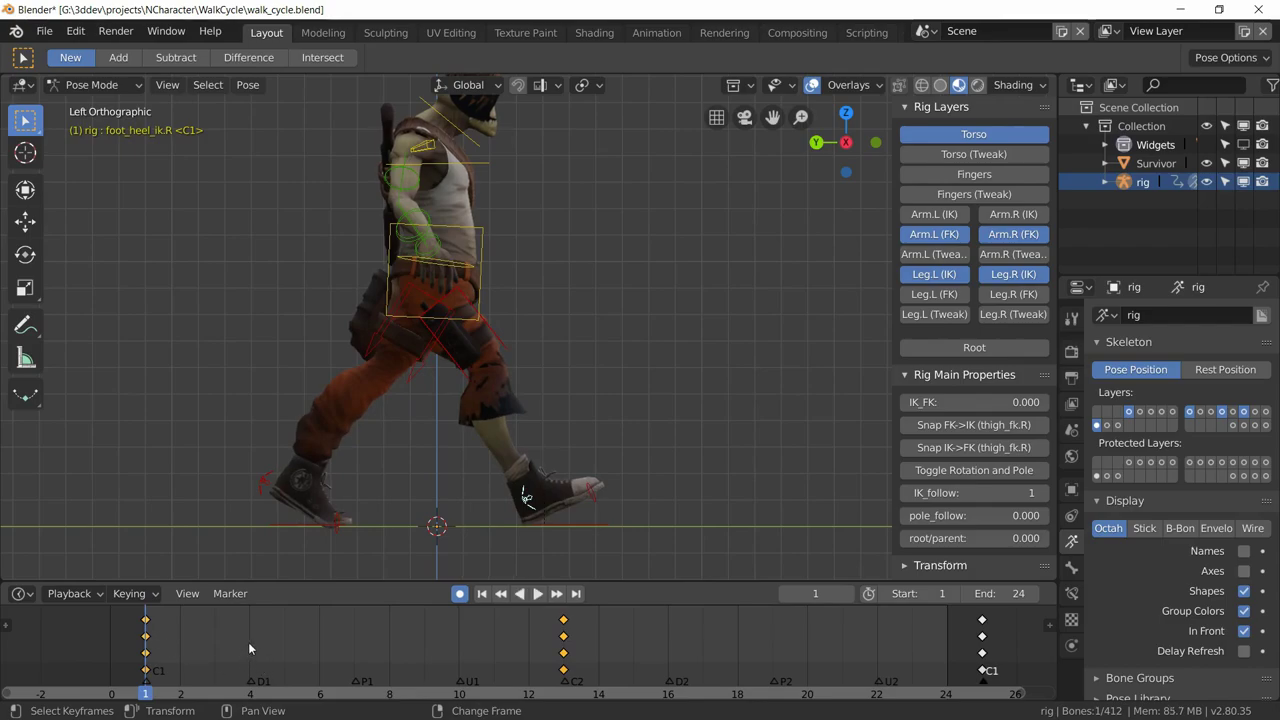
right_click(249, 649)
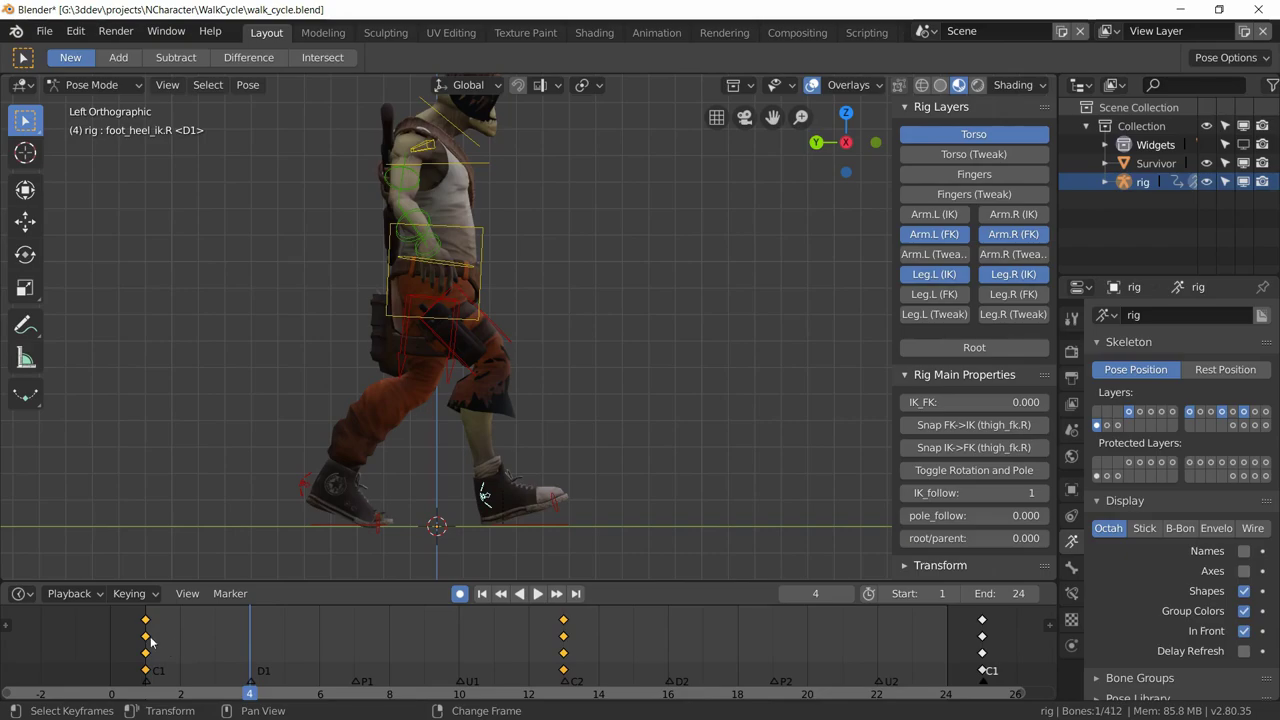
right_click(158, 644)
right_click(249, 636)
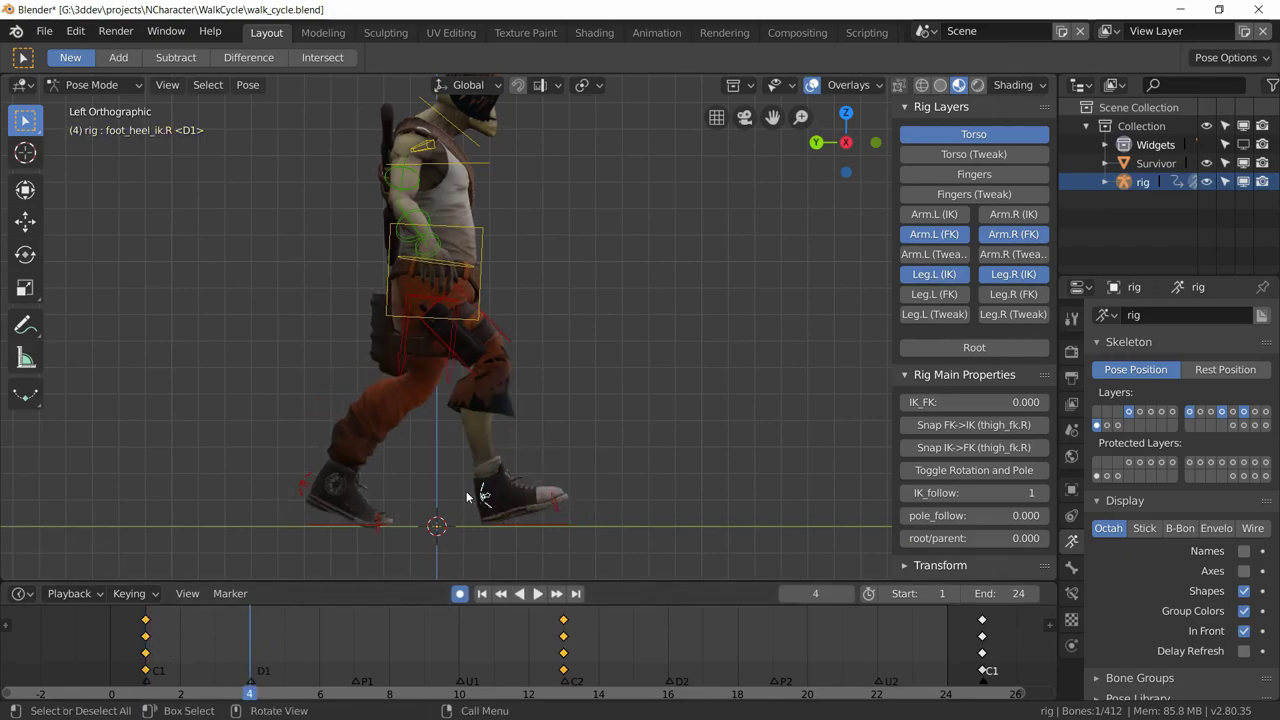
key(alt+r)
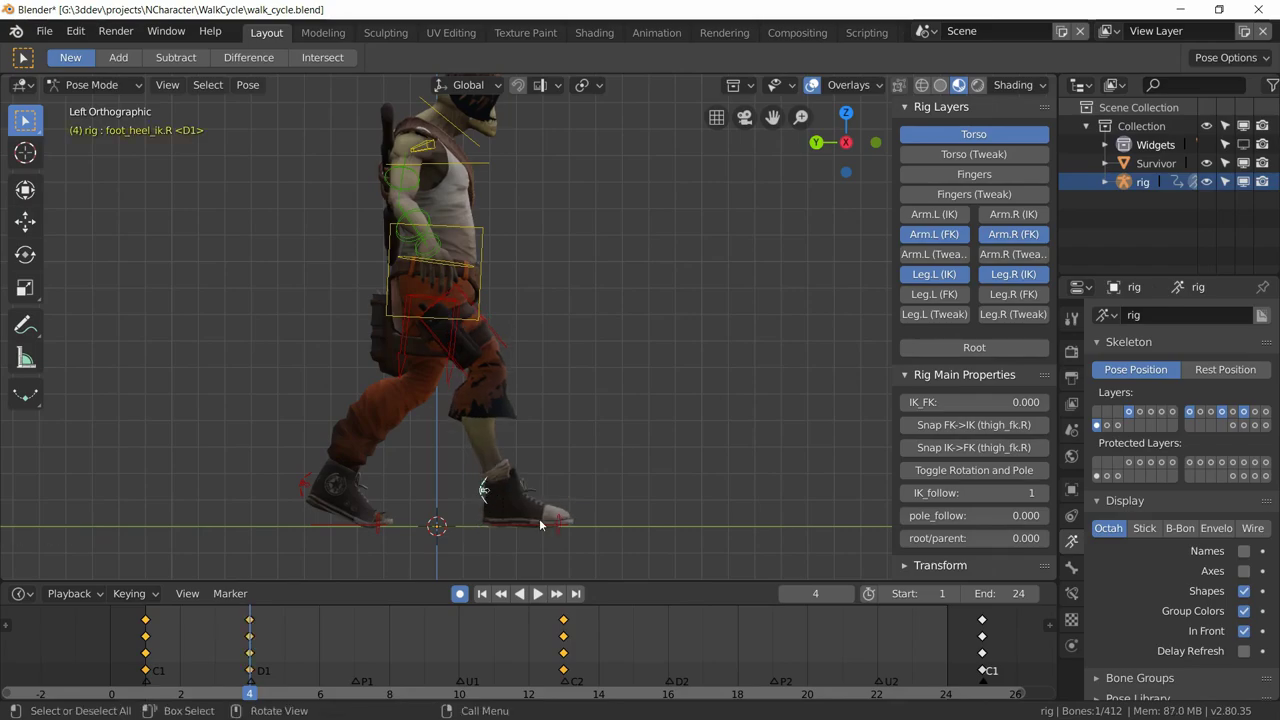
Clear the right heel control's rotation on frame 10 to keep the foot flat at the U1 pose
right_click(252, 655)
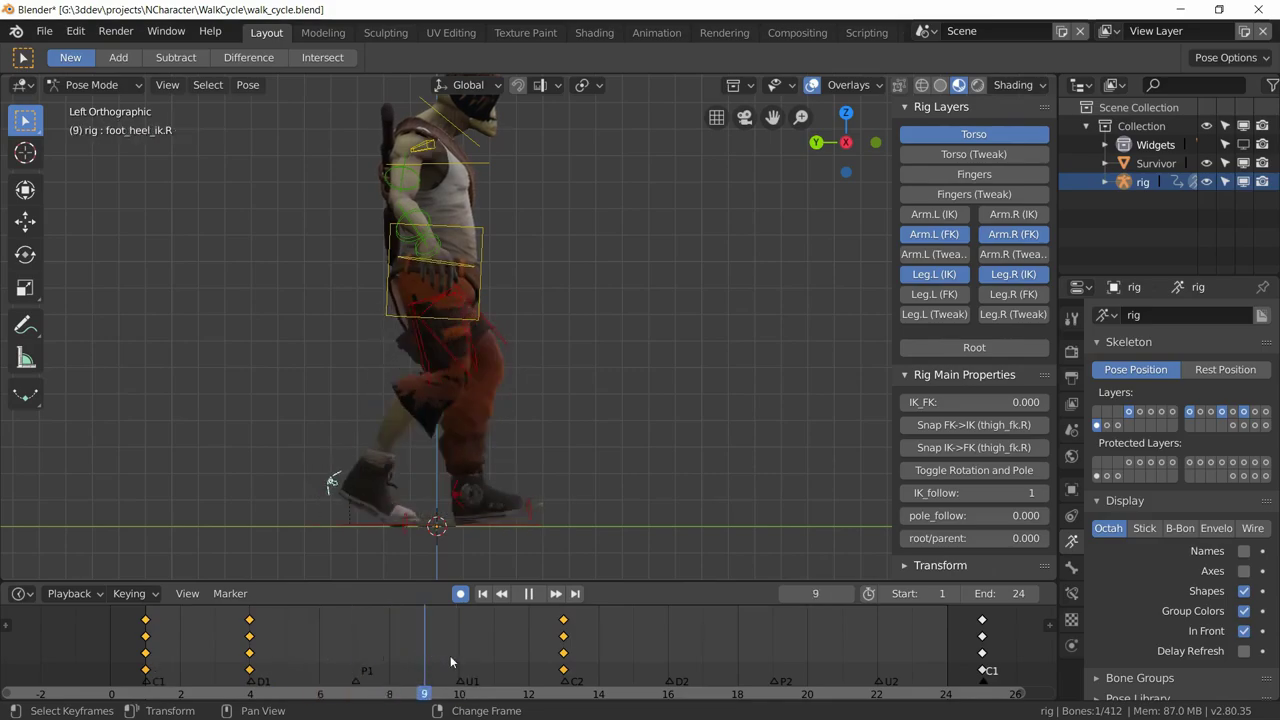
key(space)
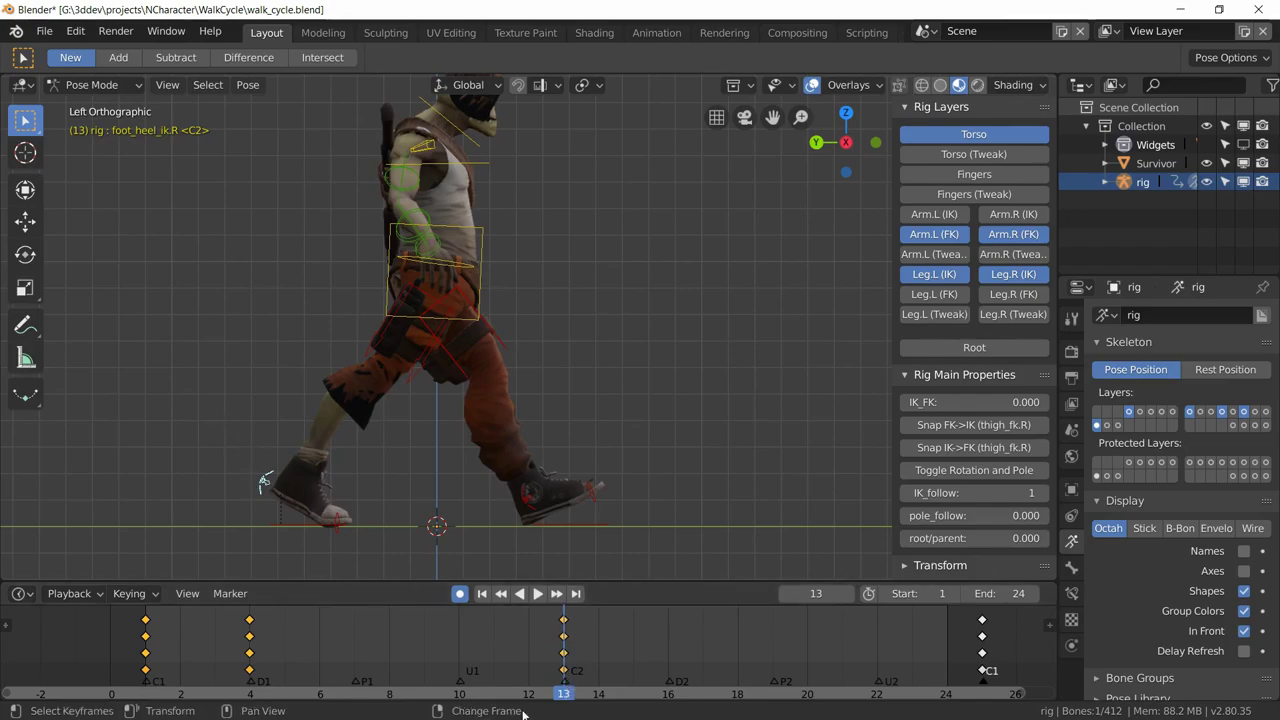
right_click(461, 648)
key(space)
key(space)
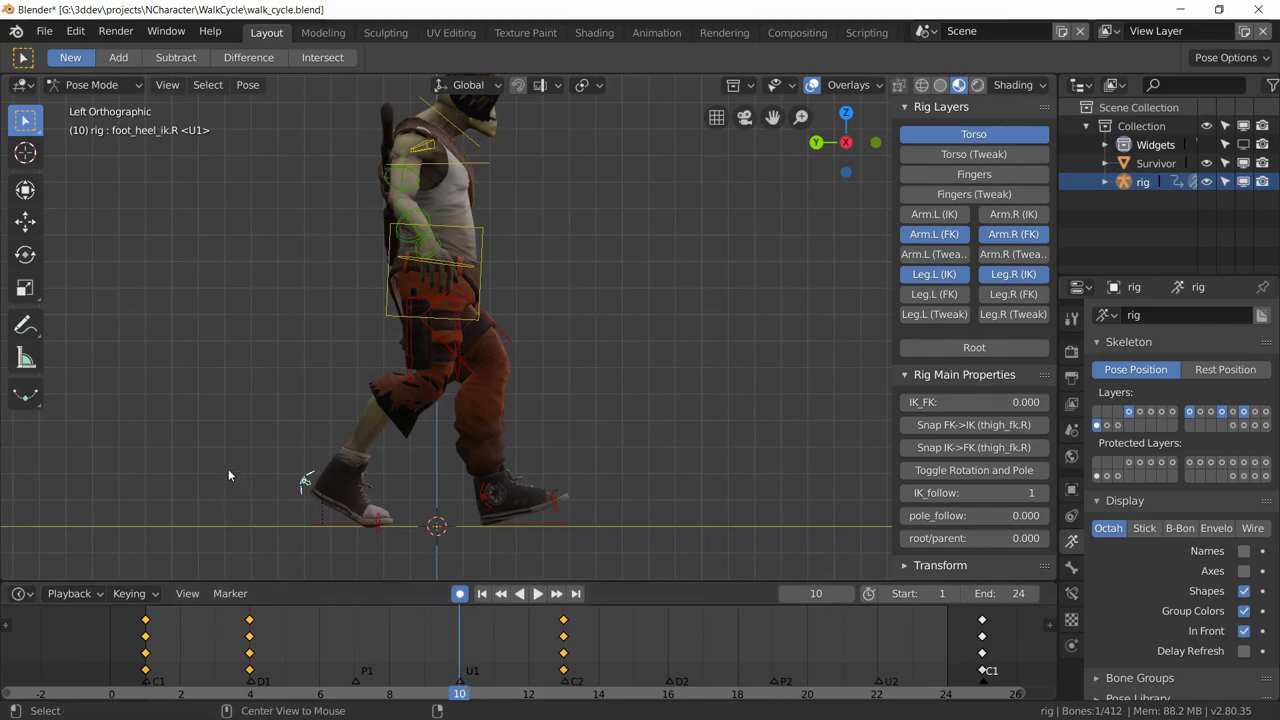
key(alt+r)
Scrub between frames 1 and 13 to check the right foot's roll from contact to push-off
right_drag(258, 651, 452, 662)
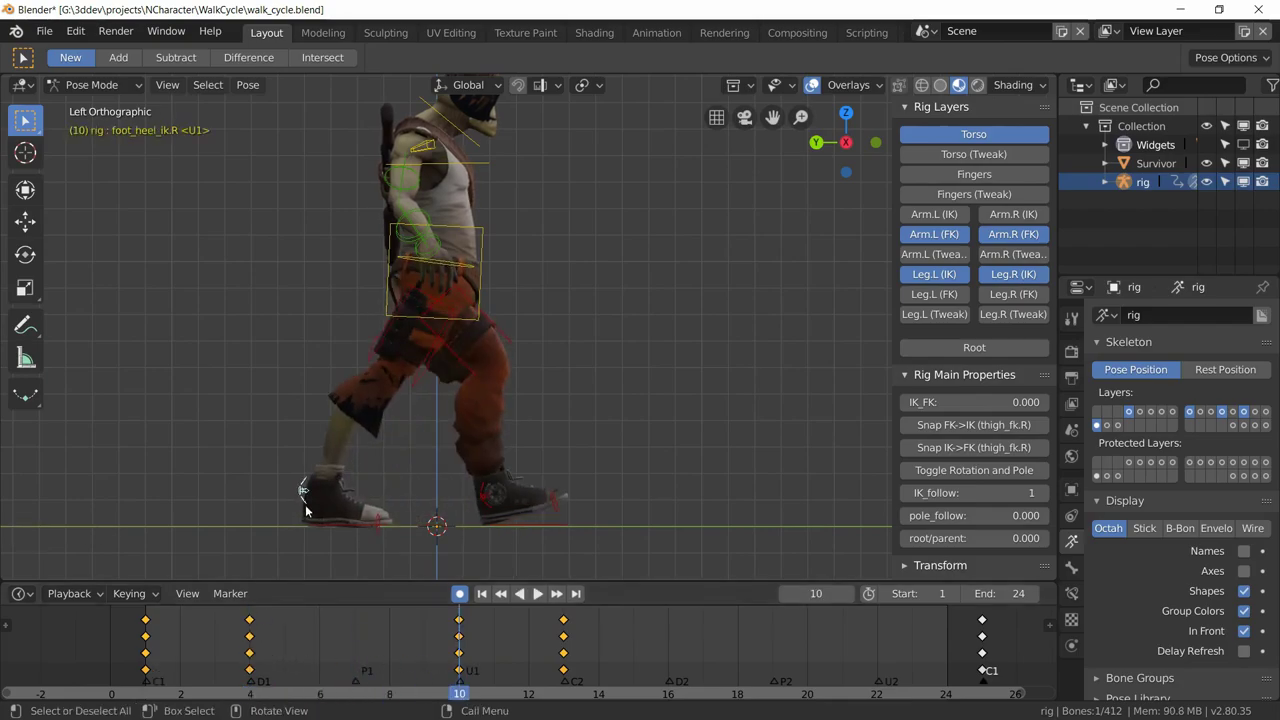
right_click(145, 652)
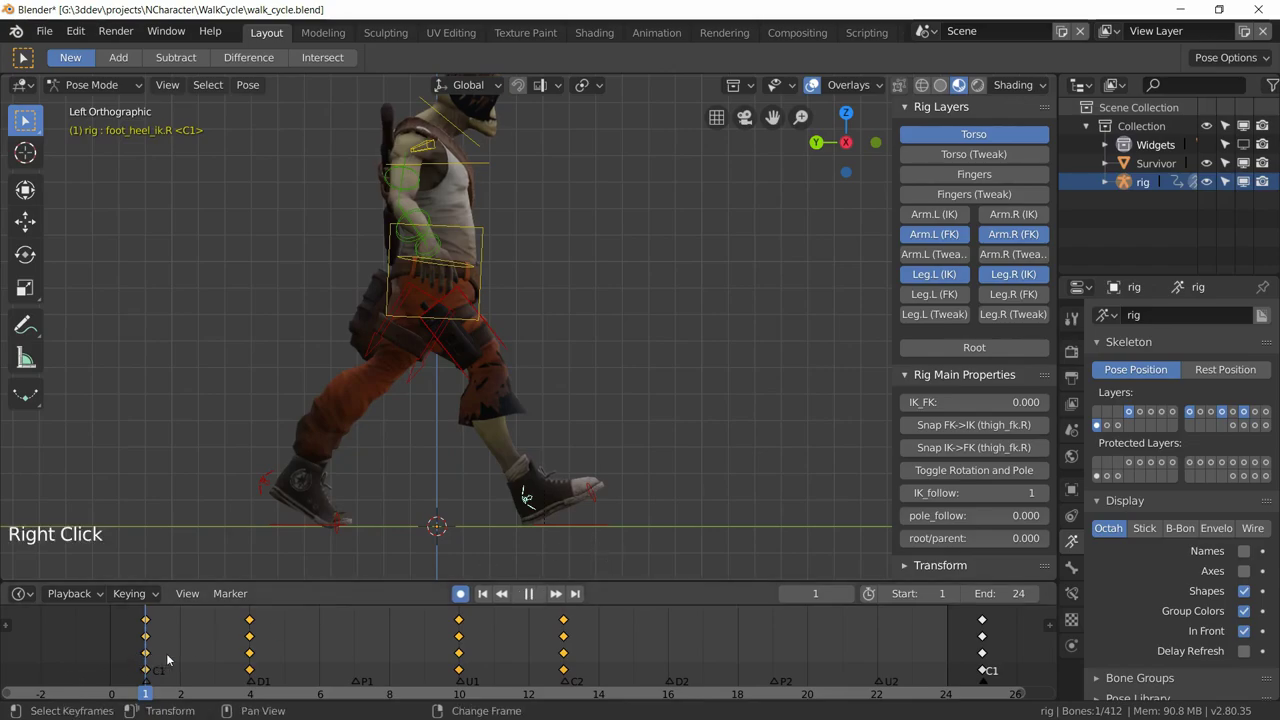
right_click(249, 663)
right_drag(249, 663, 578, 668)
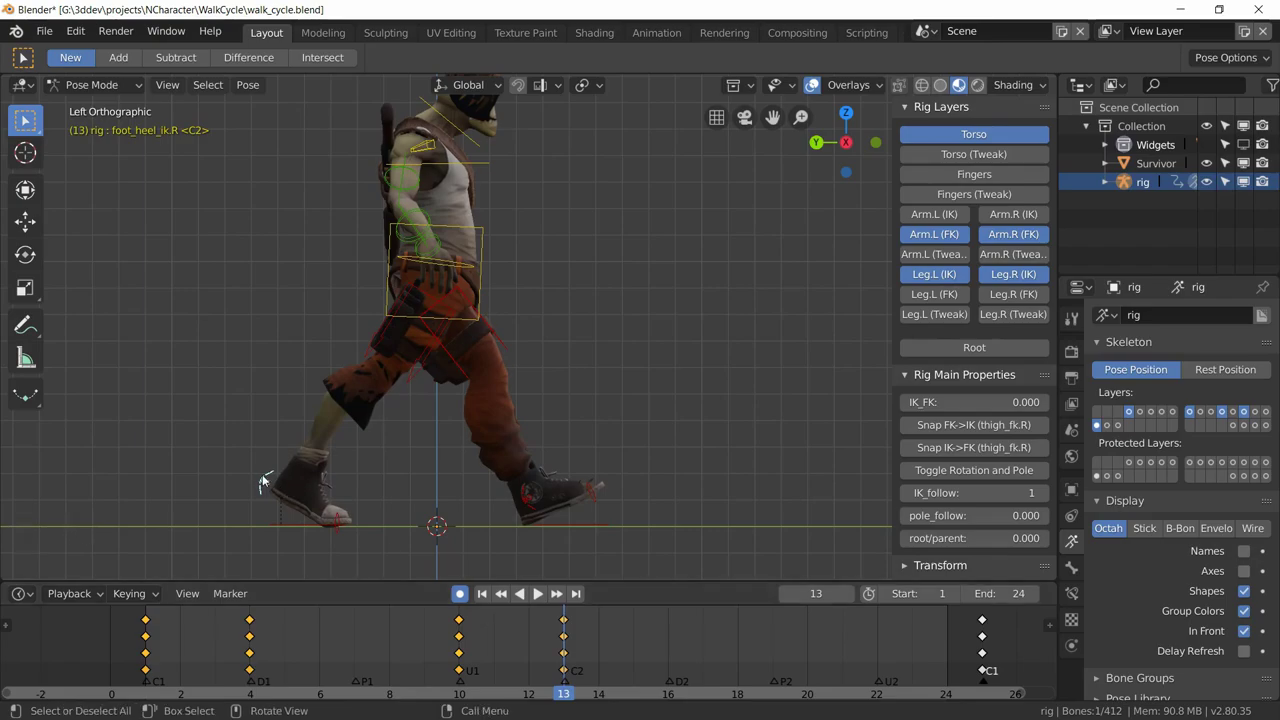
Clear the rotation of the left foot's heel control on frames 16 and 22 to flatten the foot at D2 and U2
click(265, 483)
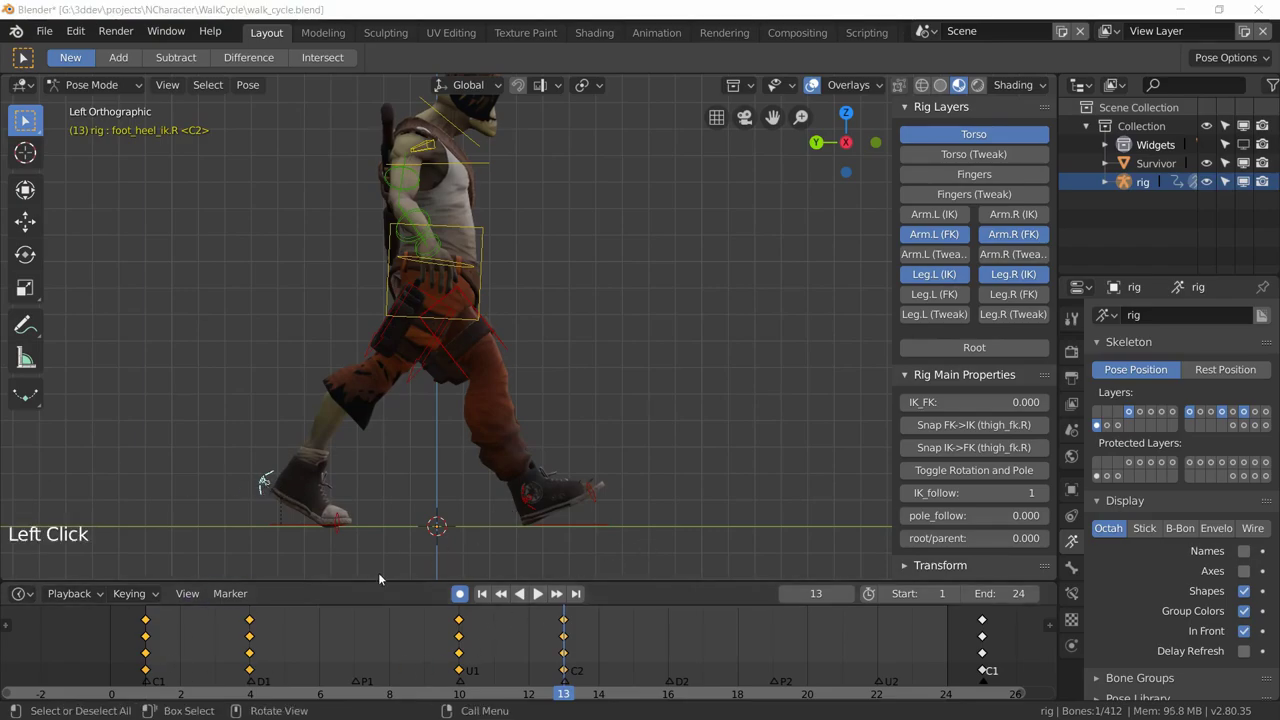
right_drag(148, 675, 148, 675)
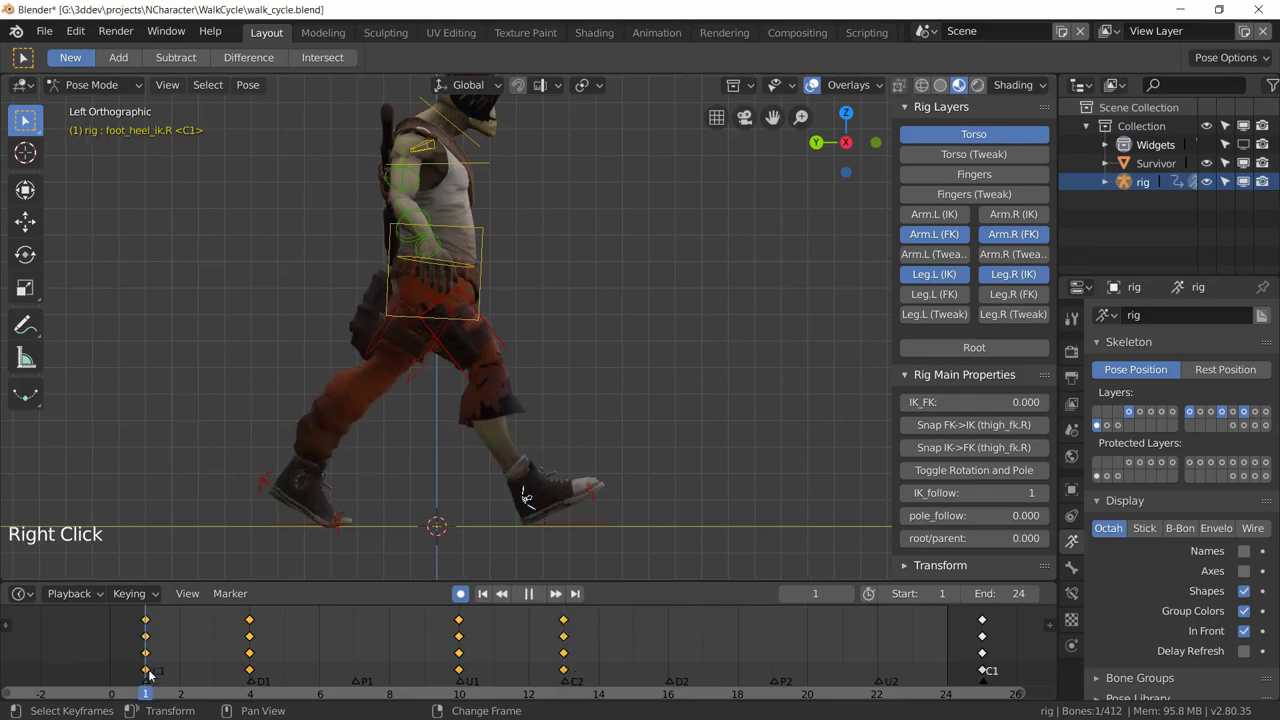
click(268, 481)
right_drag(160, 650, 871, 628)
key(alt+r)
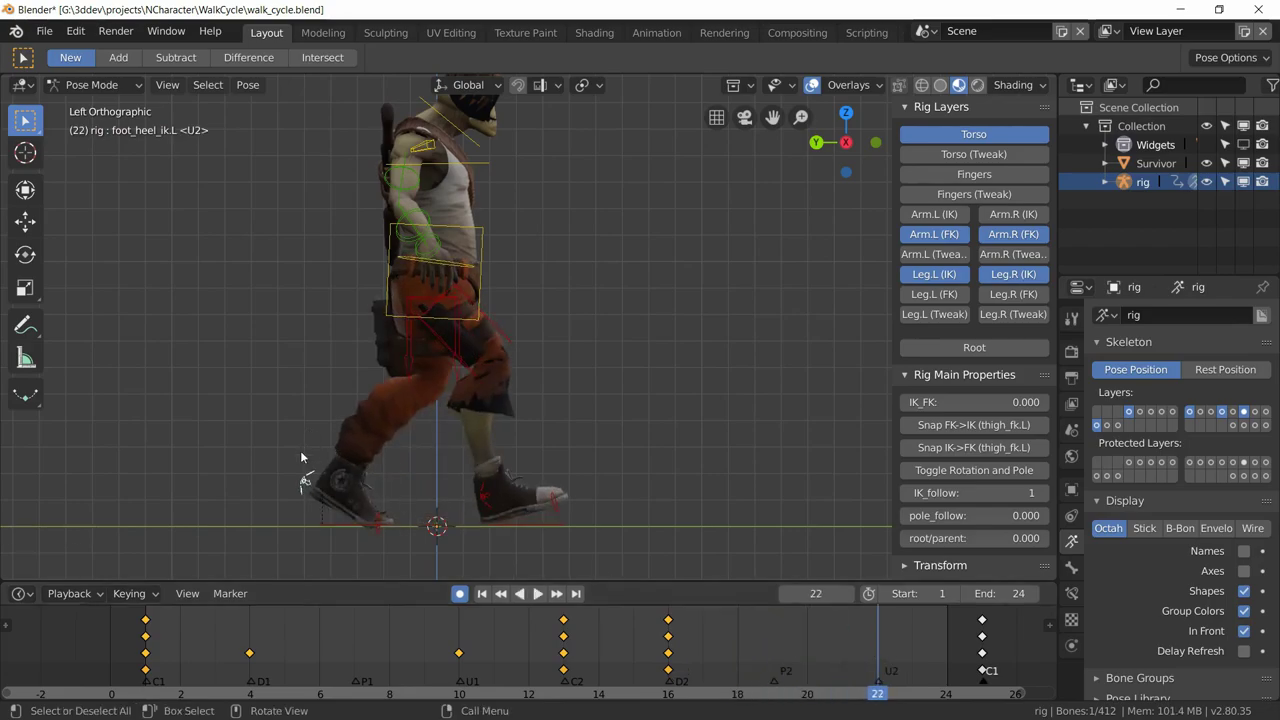
key(alt+r)
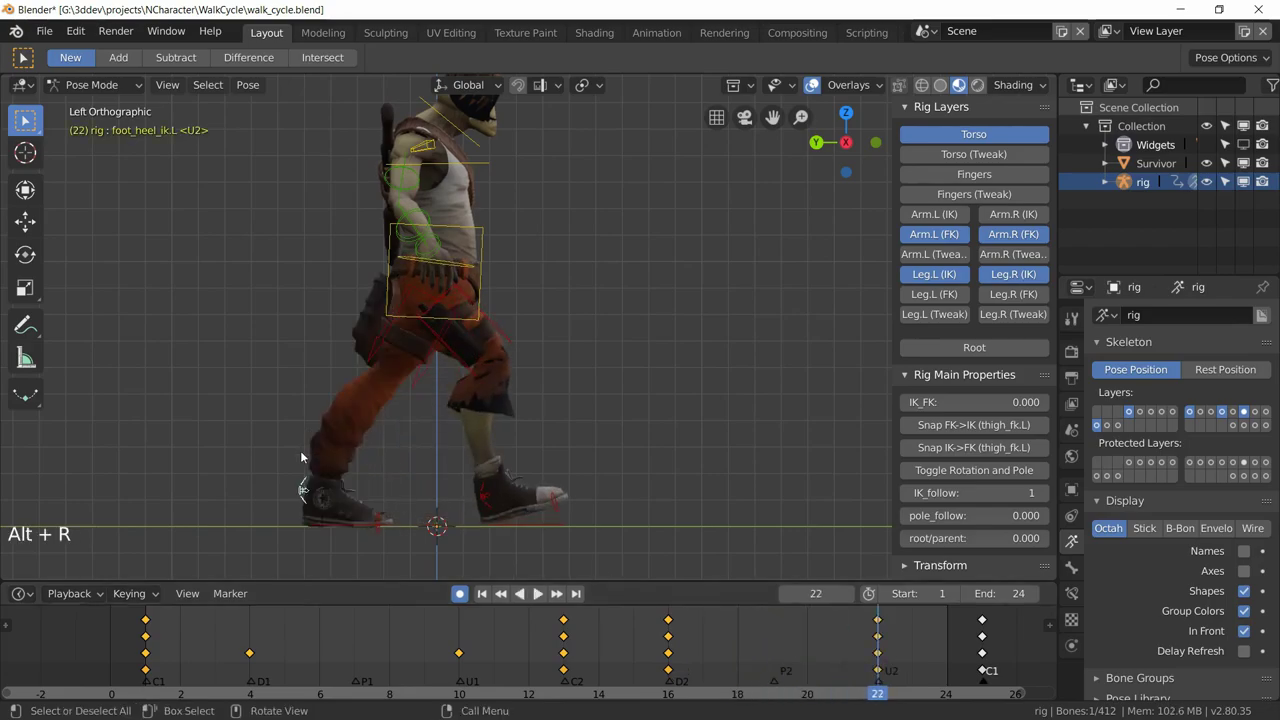
right_drag(670, 643, 737, 640)
right_drag(572, 641, 982, 660)
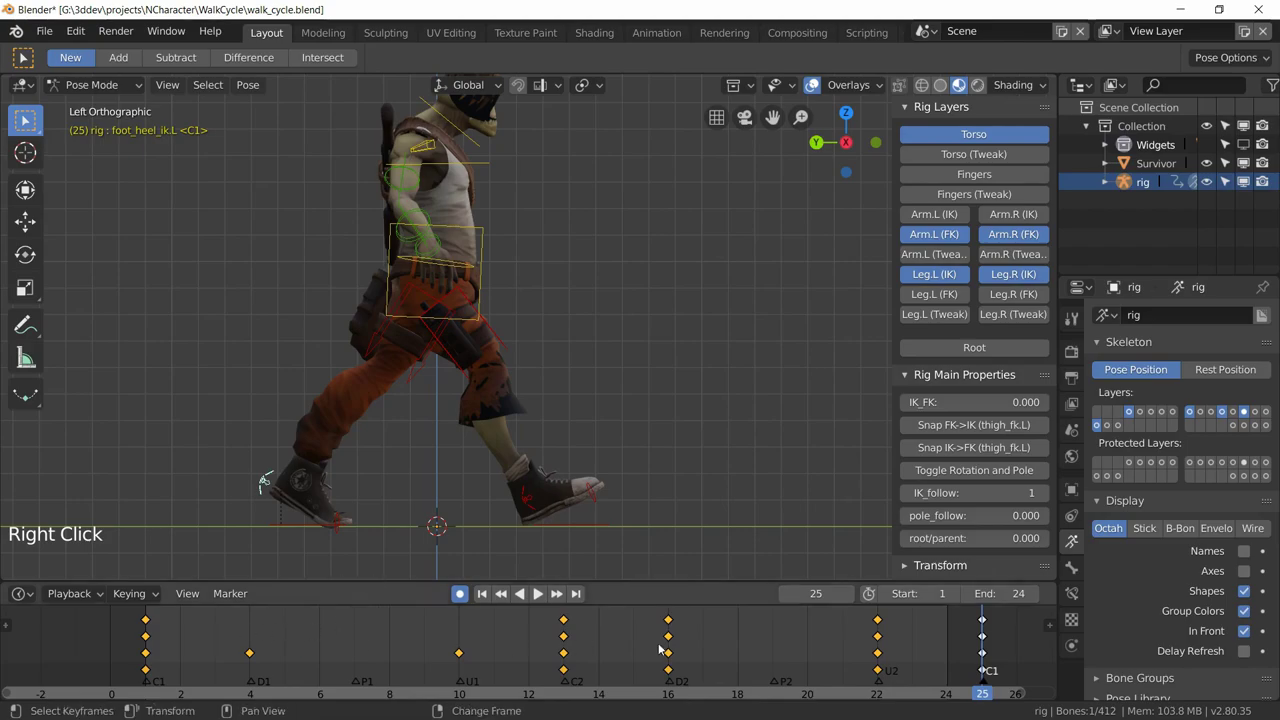
On frame 4, move the torso control down along the Z axis to lower the body for the D1 pose
click(525, 497)
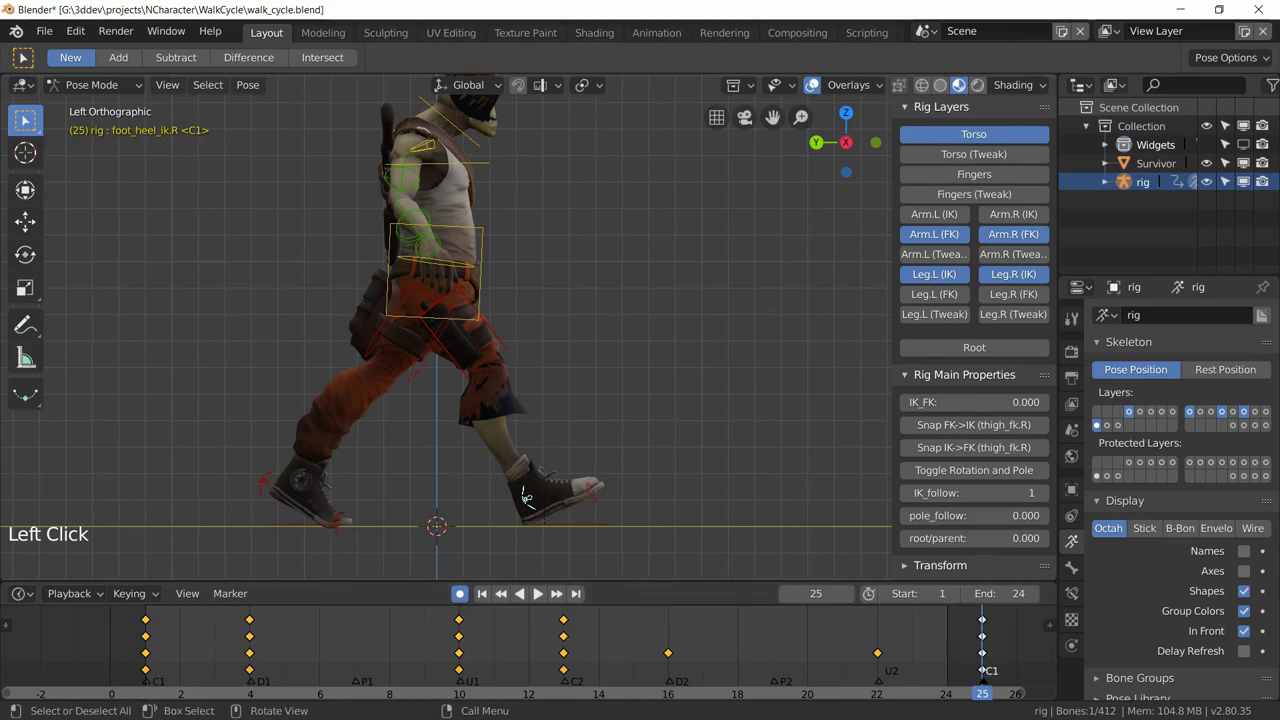
right_click(251, 660)
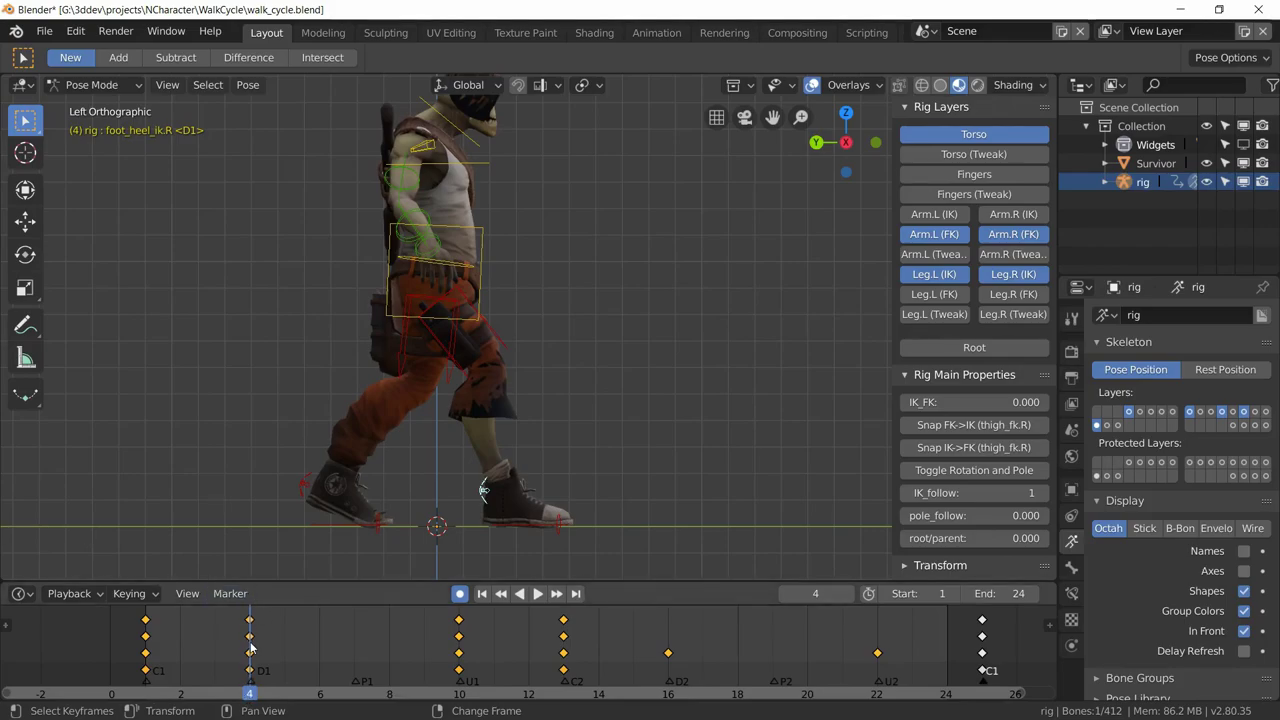
click(482, 290)
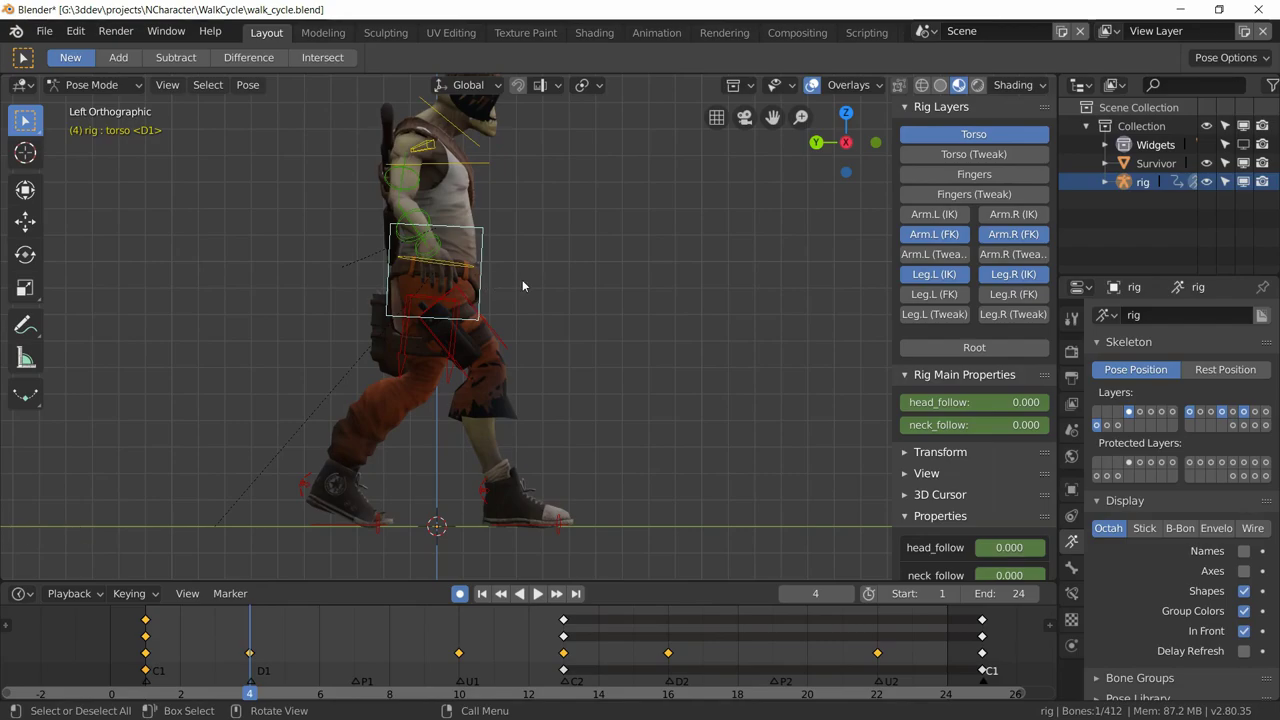
key(g)
key(z)
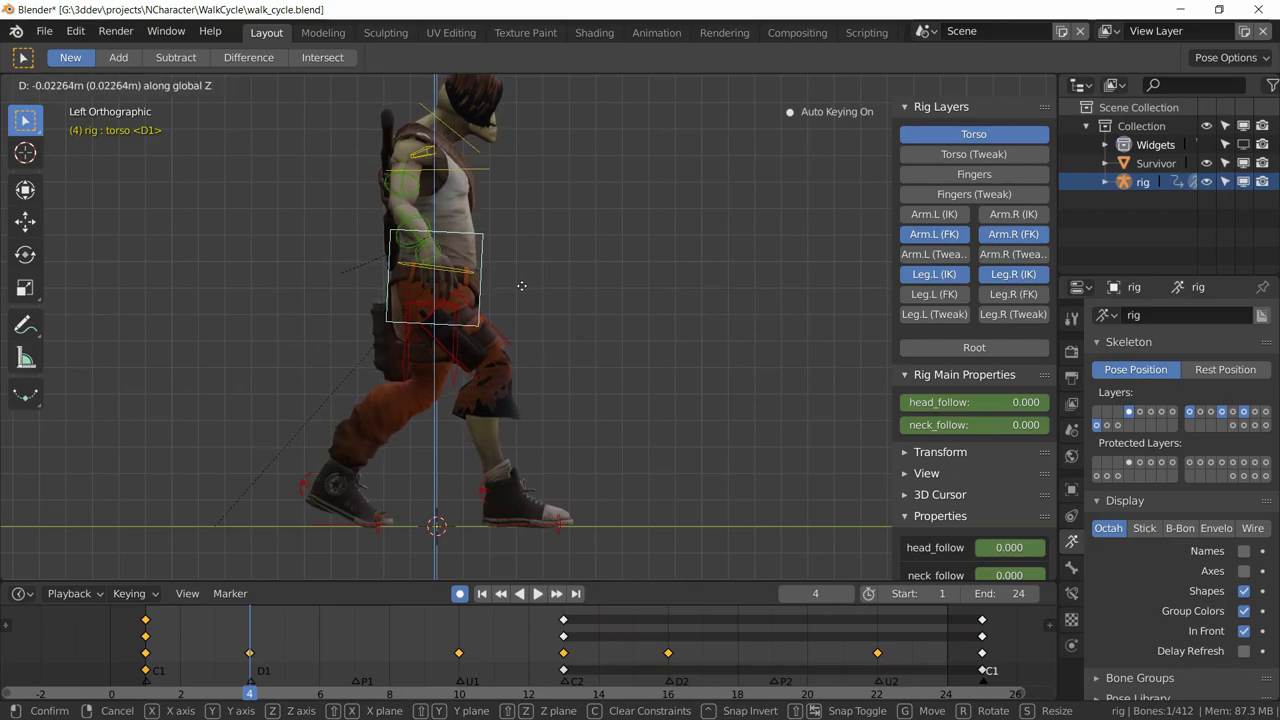
click(522, 290)
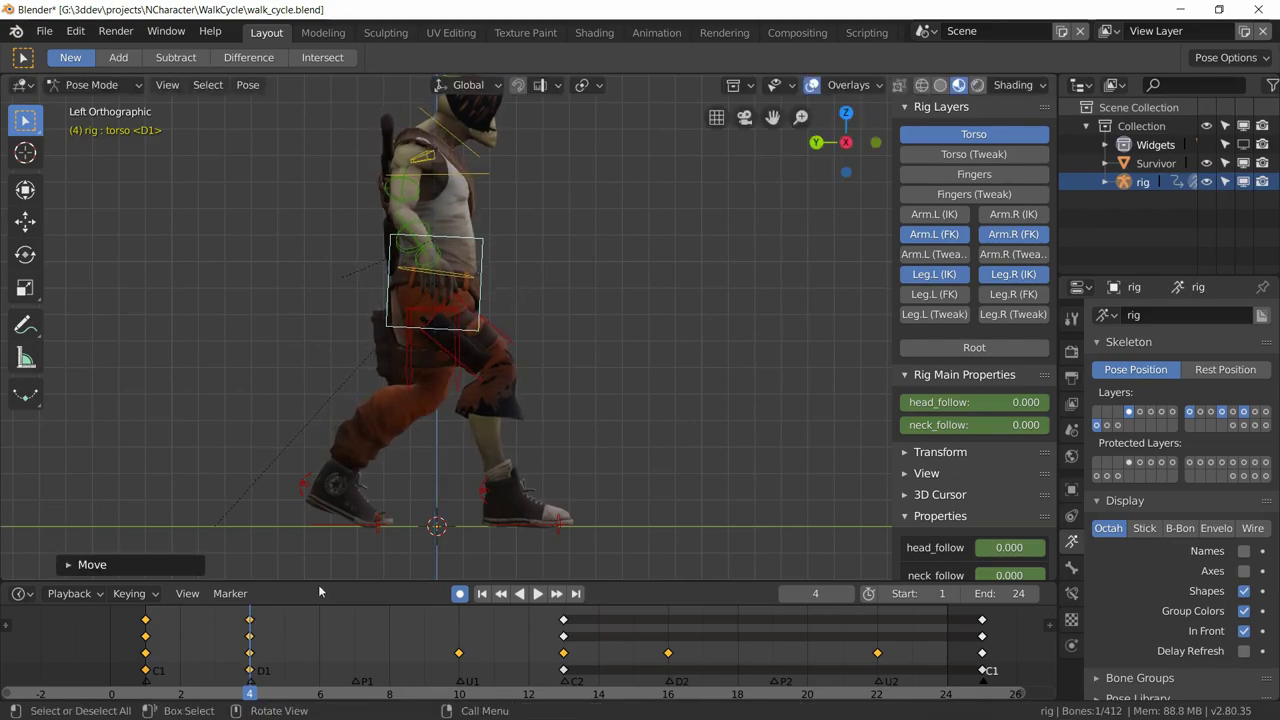
On frame 10, raise the torso control about 0.035 m along the Z axis for the U1 pose
right_drag(150, 644, 565, 655)
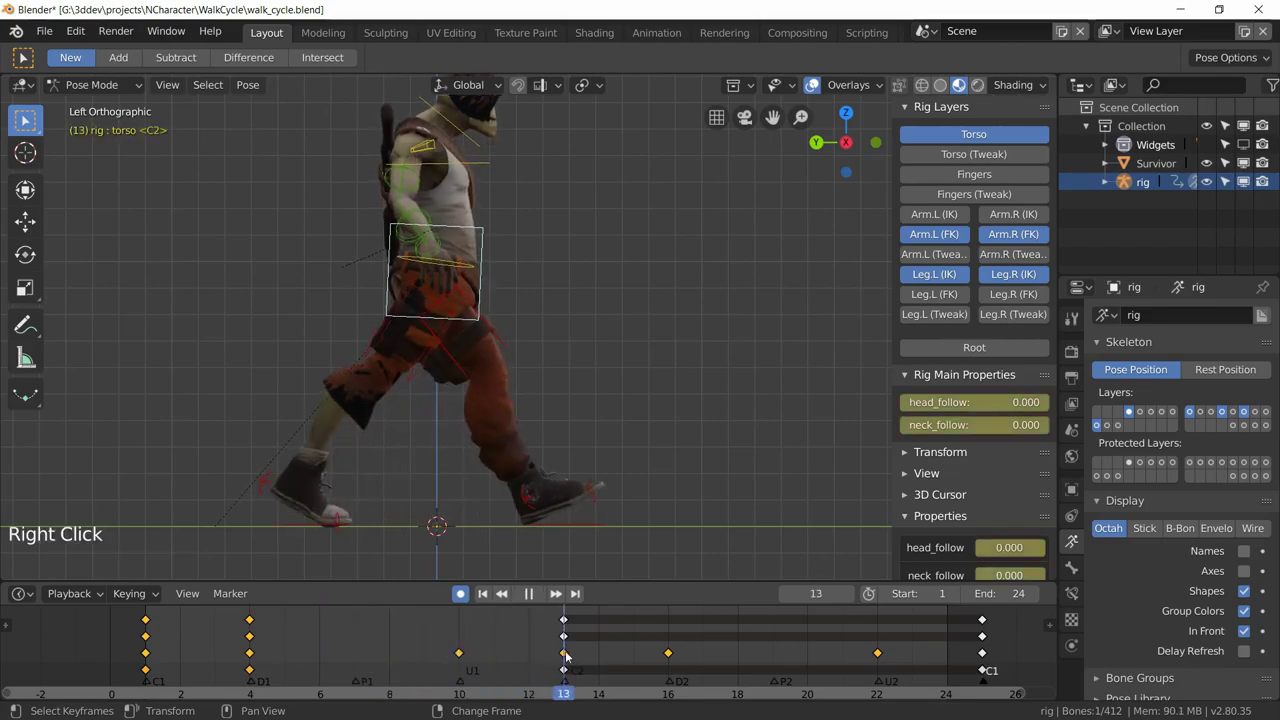
right_click(460, 638)
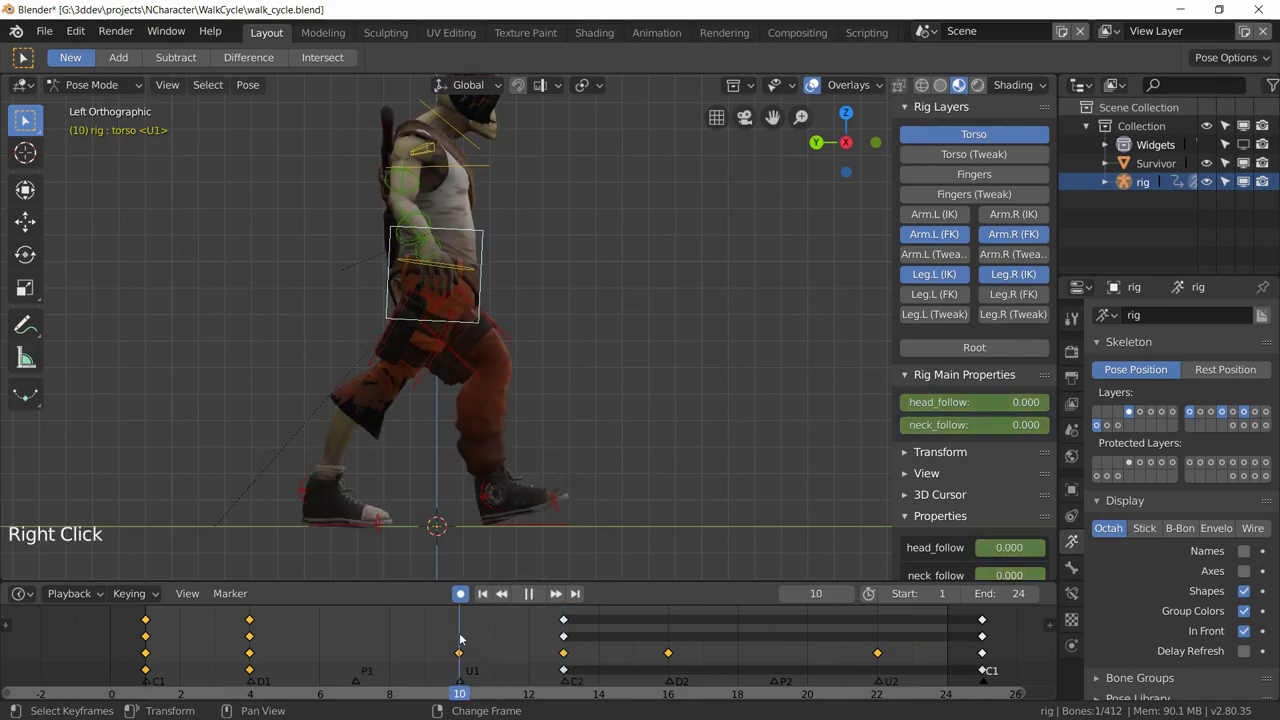
right_click(568, 642)
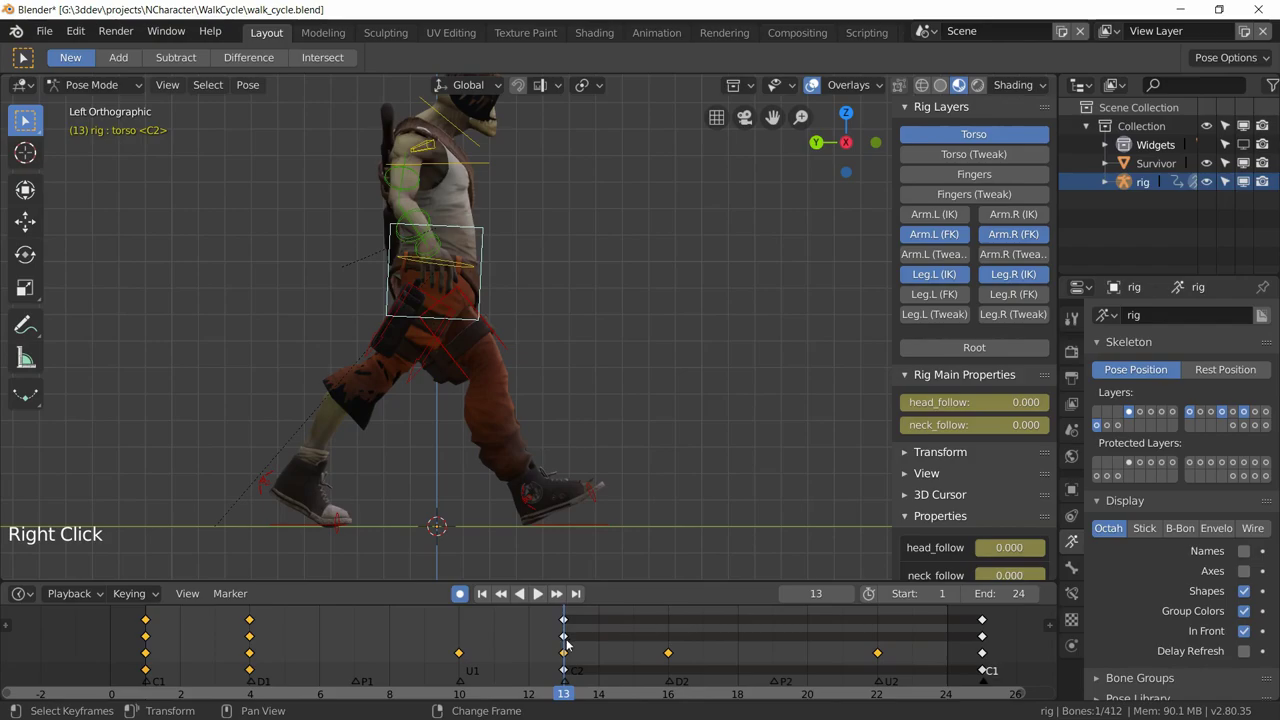
right_click(563, 643)
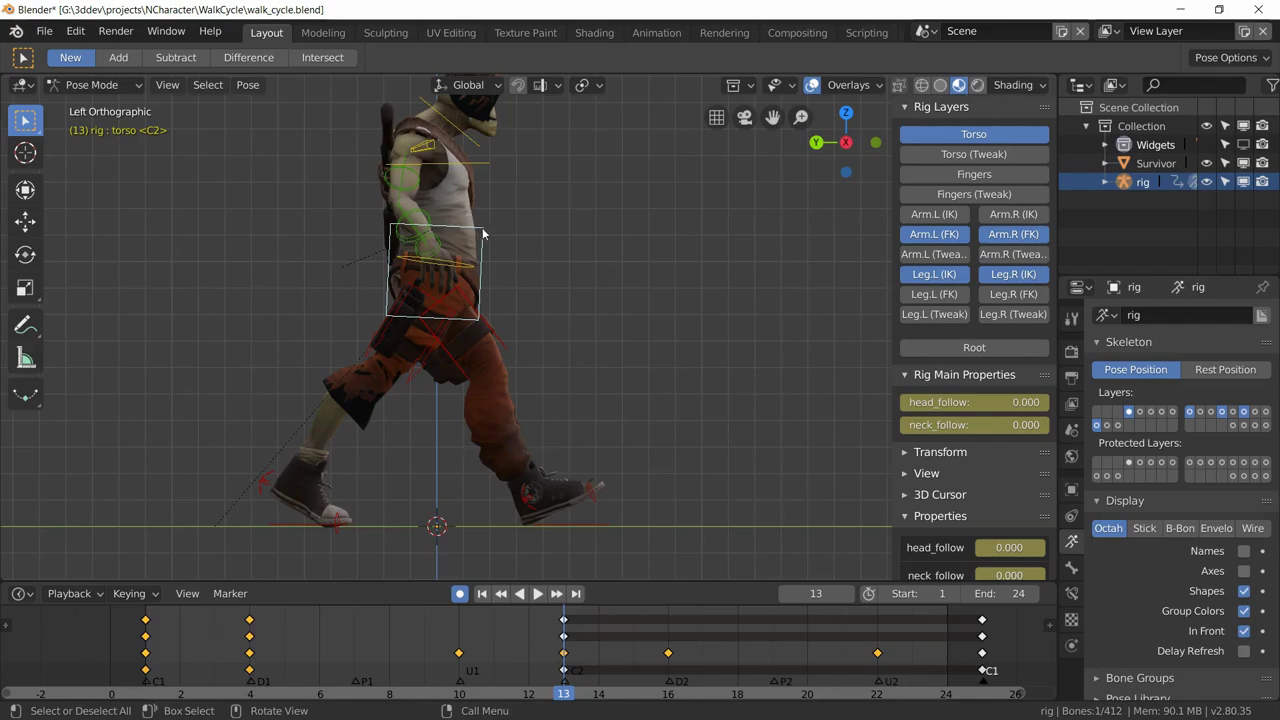
right_click(458, 624)
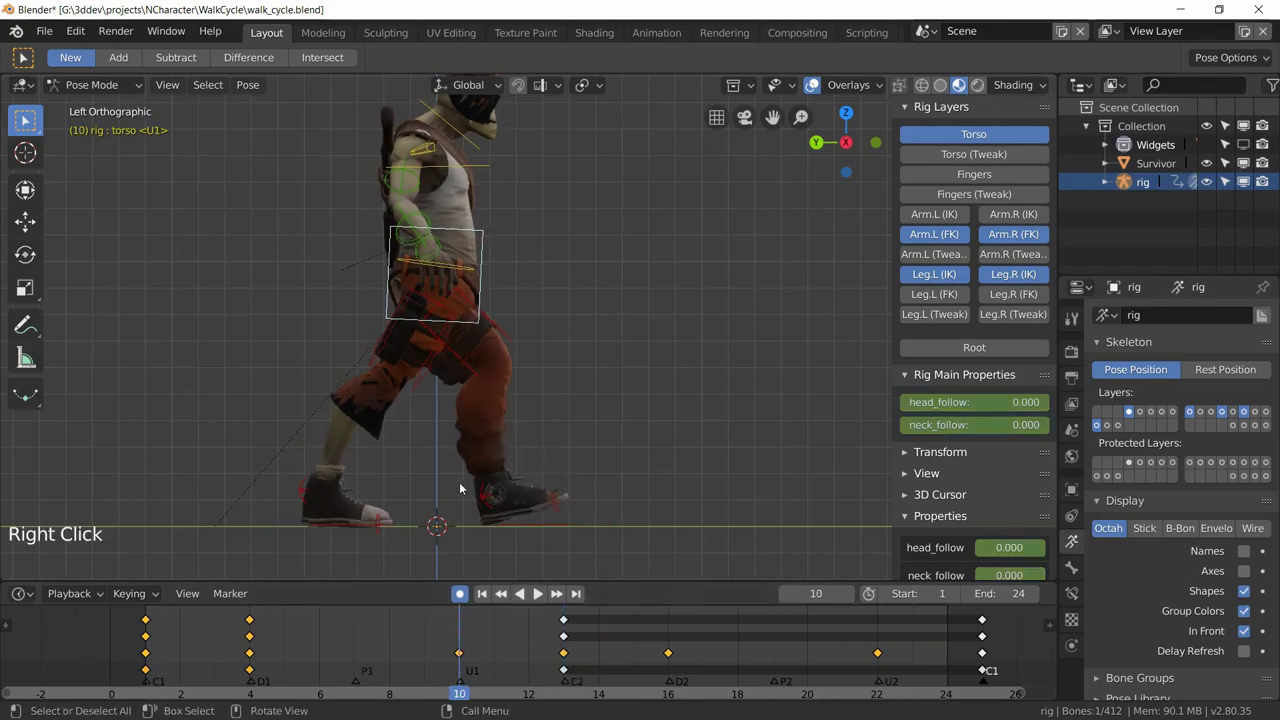
key(g)
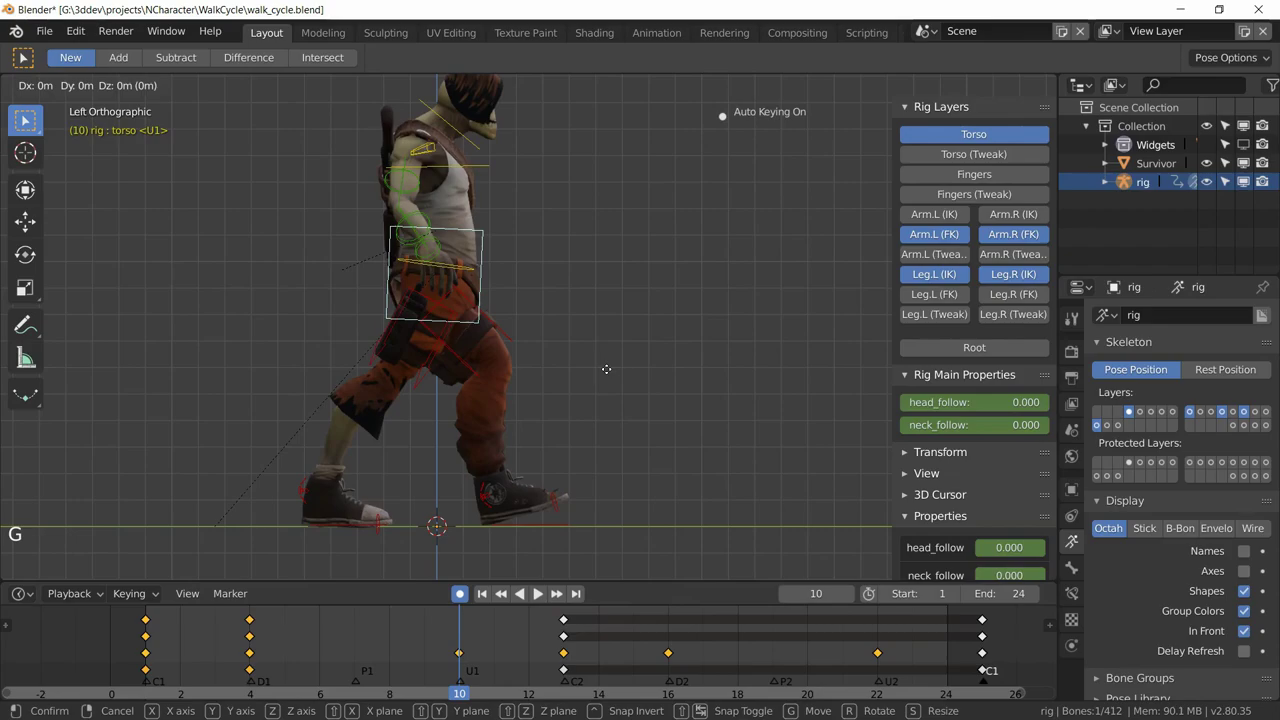
key(z)
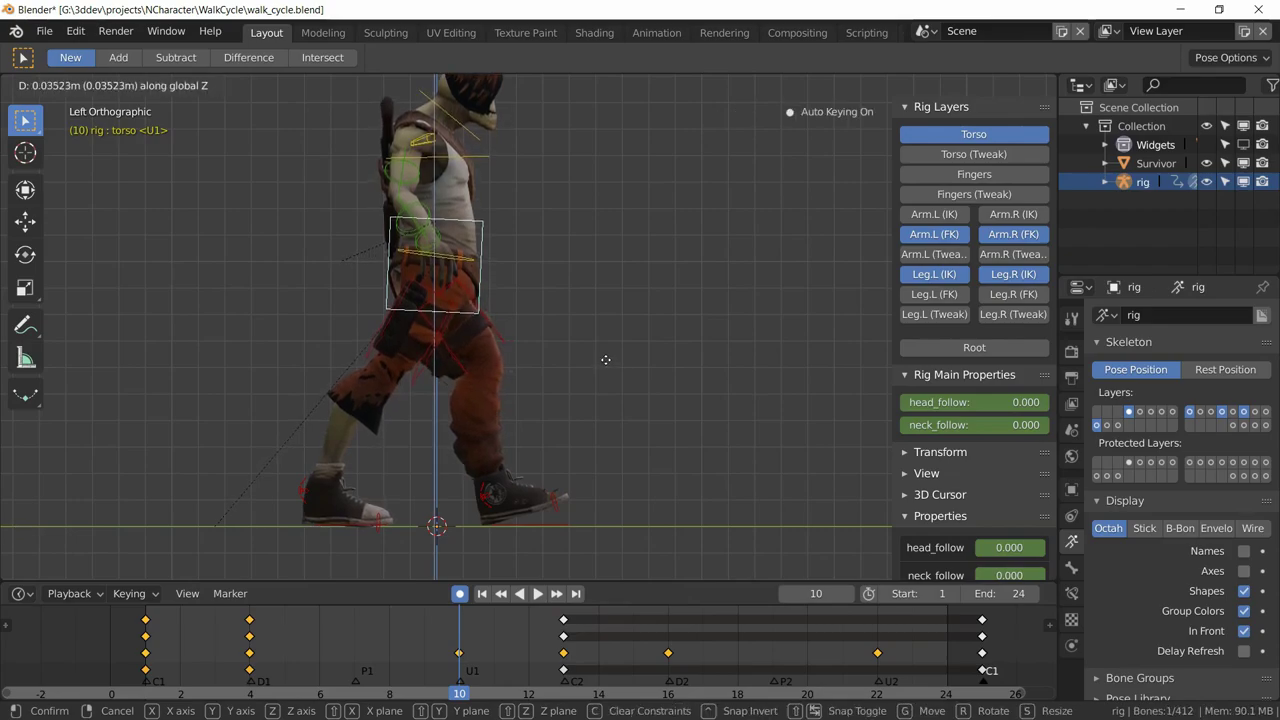
click(602, 364)
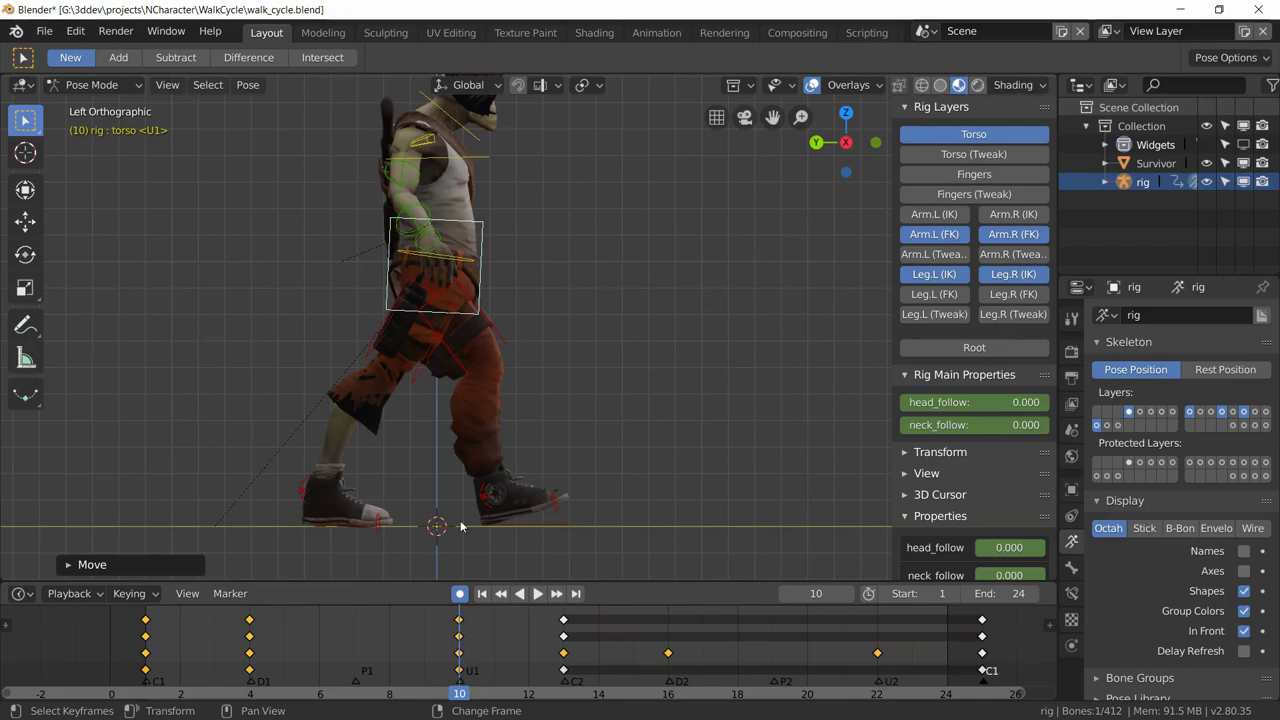
Copy the torso's lowered pose from frame 4 to frame 16 and its raised pose from frame 10 to frame 22
right_click(481, 226)
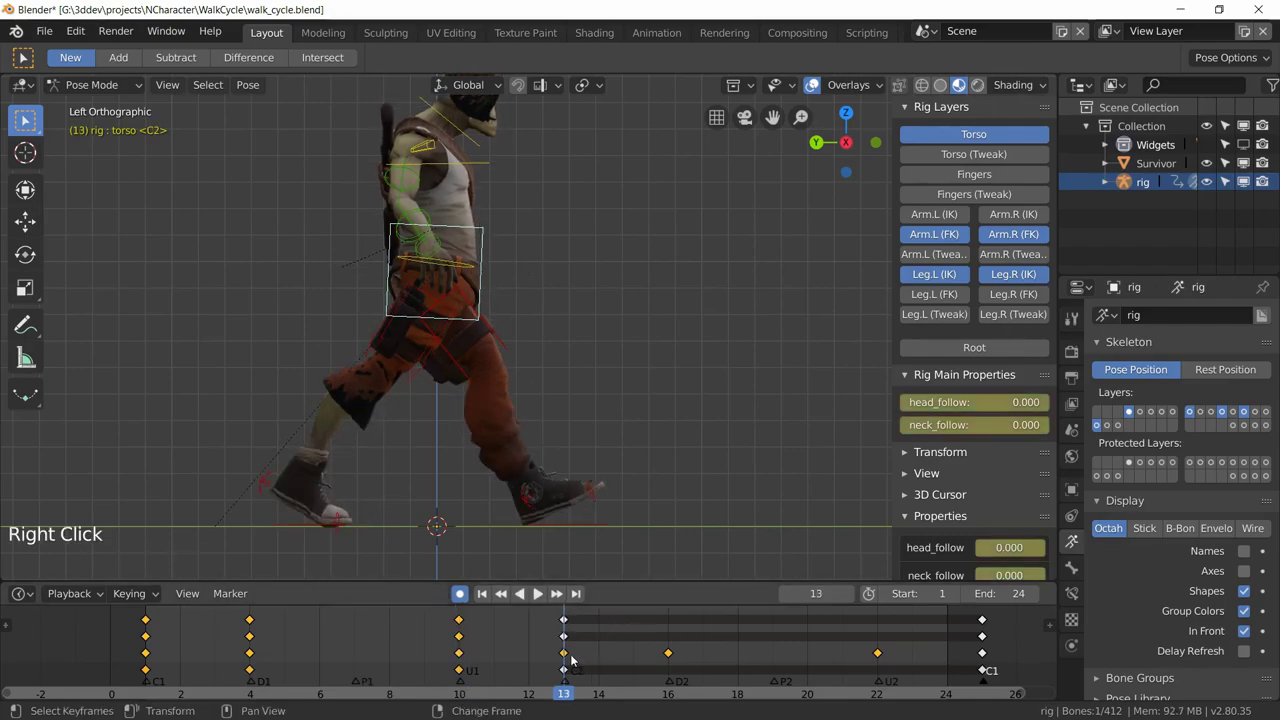
right_click(249, 642)
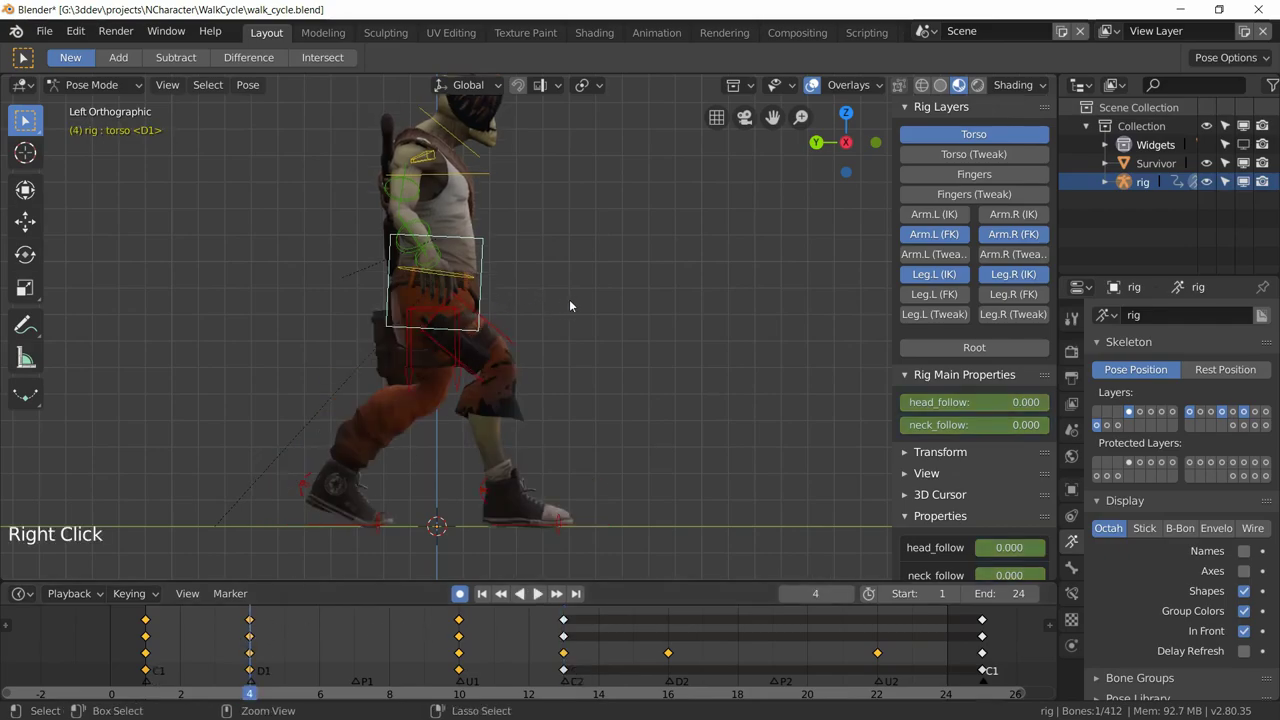
key(ctrl+c)
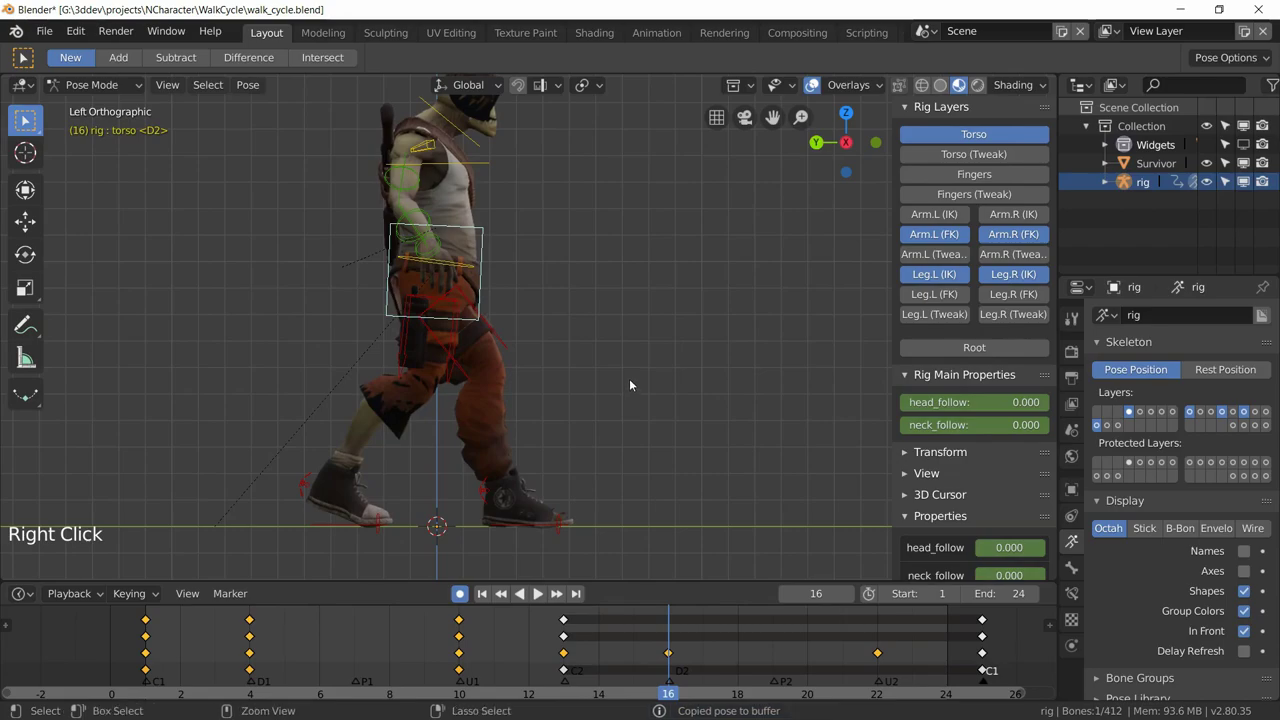
key(ctrl+v)
right_click(459, 648)
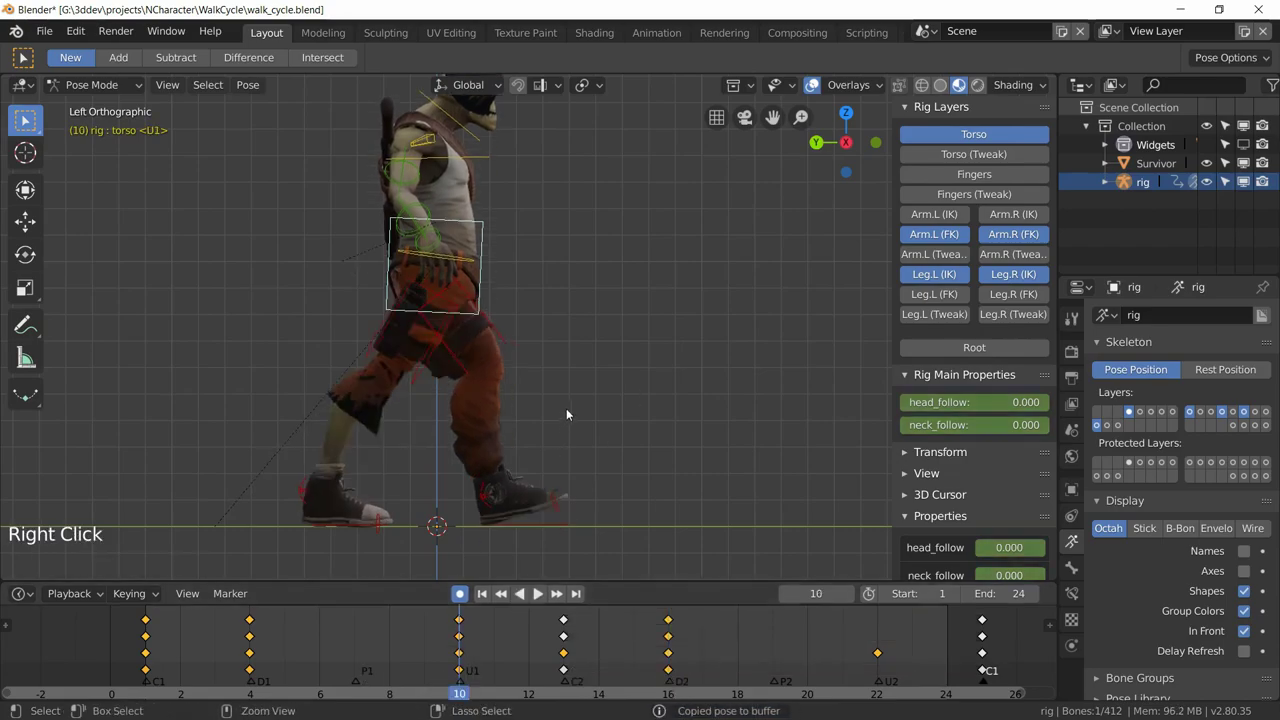
key(ctrl+c)
right_click(878, 638)
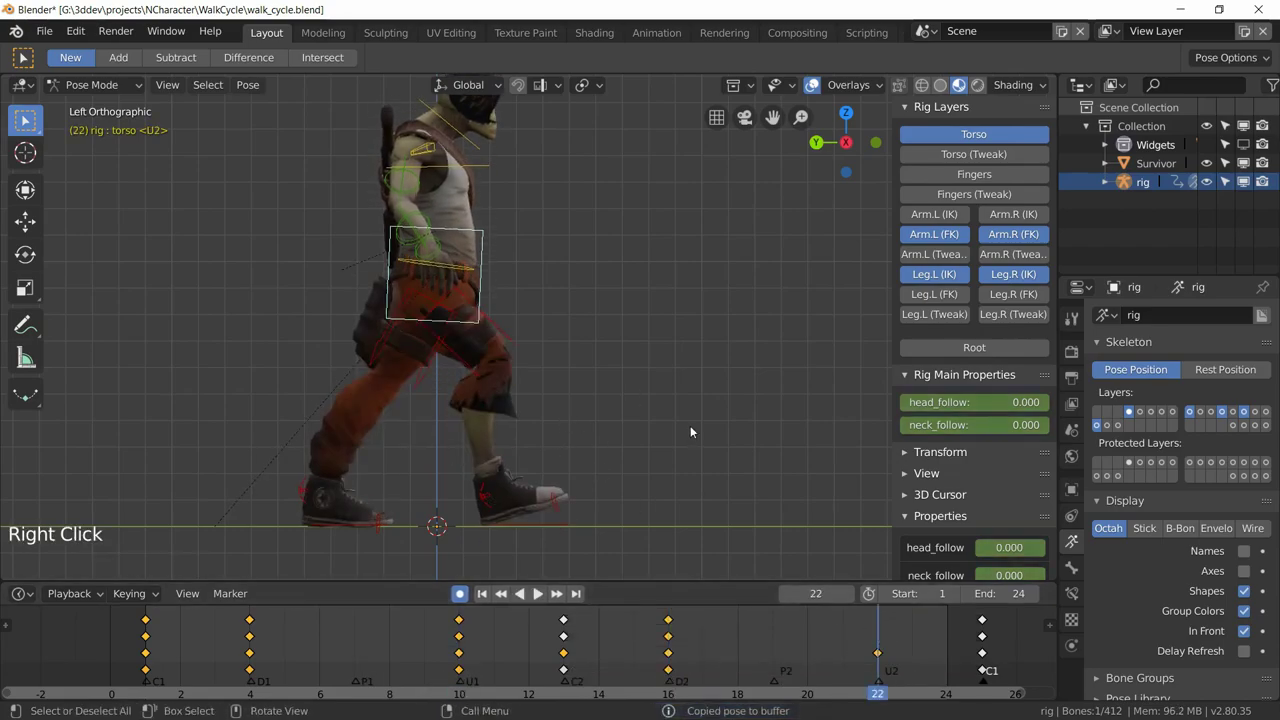
key(ctrl+v)
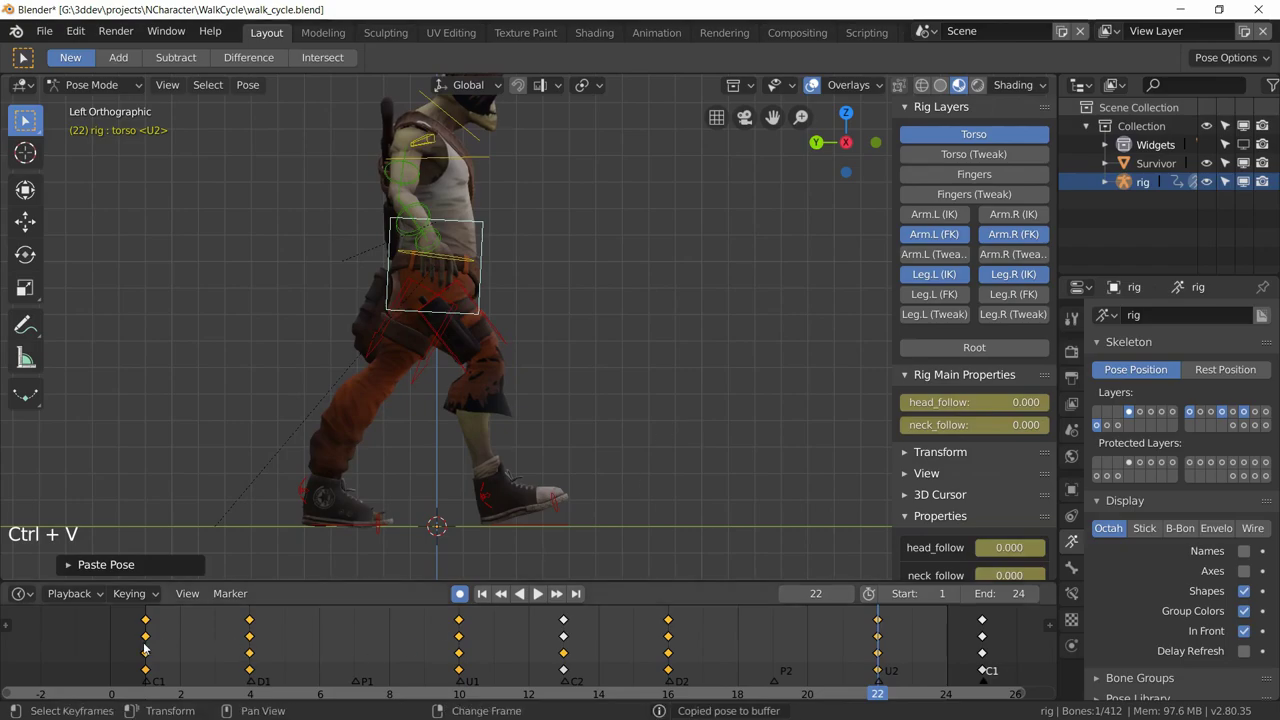
Step through the key poses up to frame 25 and play the walk cycle to check the torso's up-and-down motion
right_drag(144, 650, 344, 645)
right_click(458, 643)
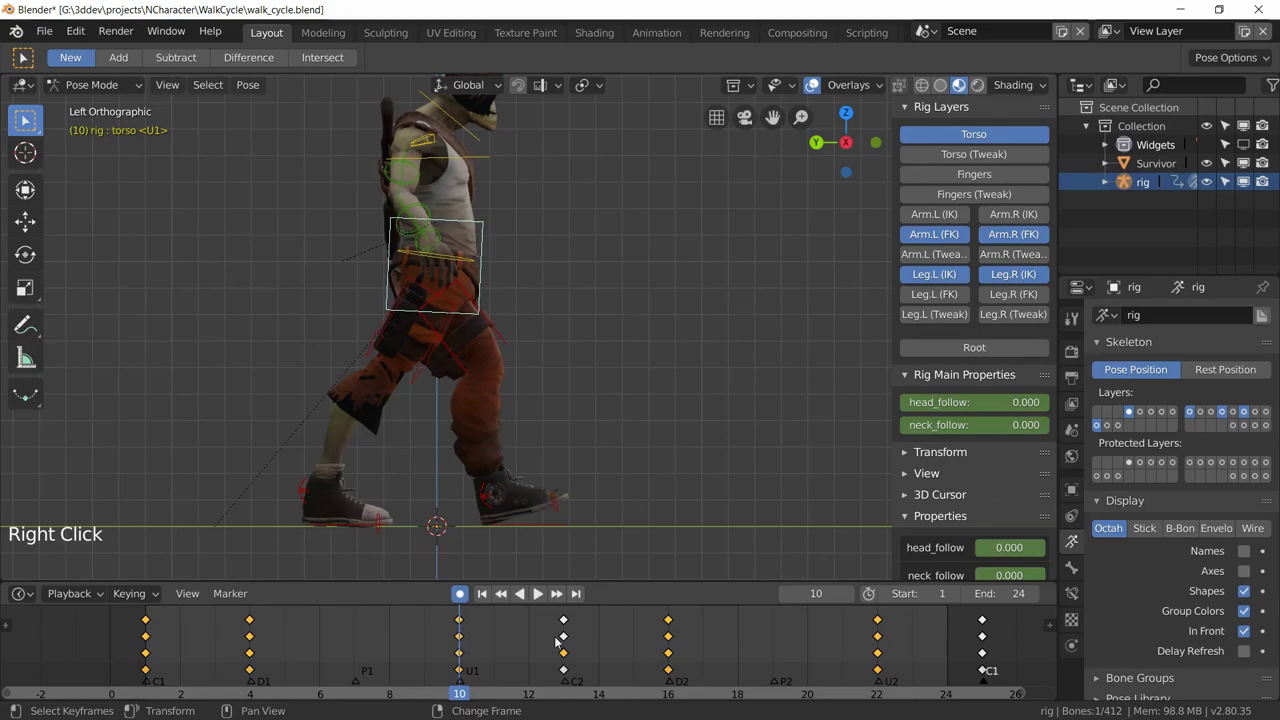
right_click(565, 645)
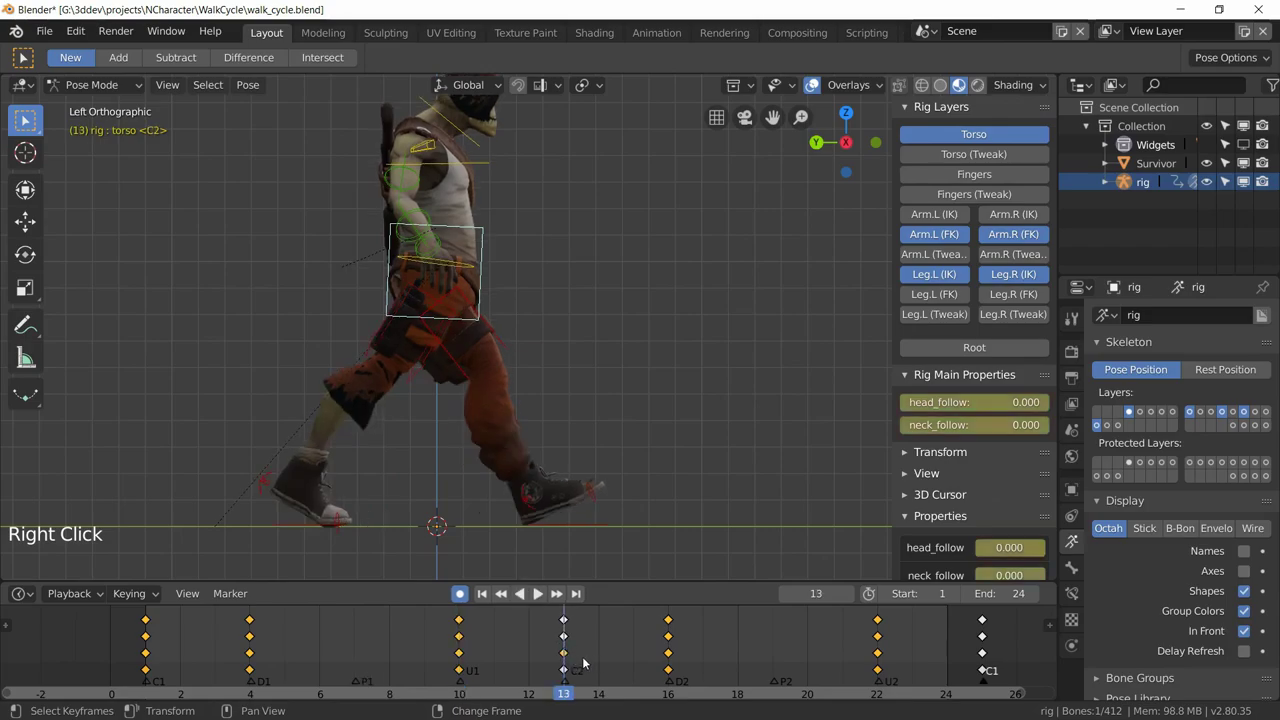
right_click(673, 656)
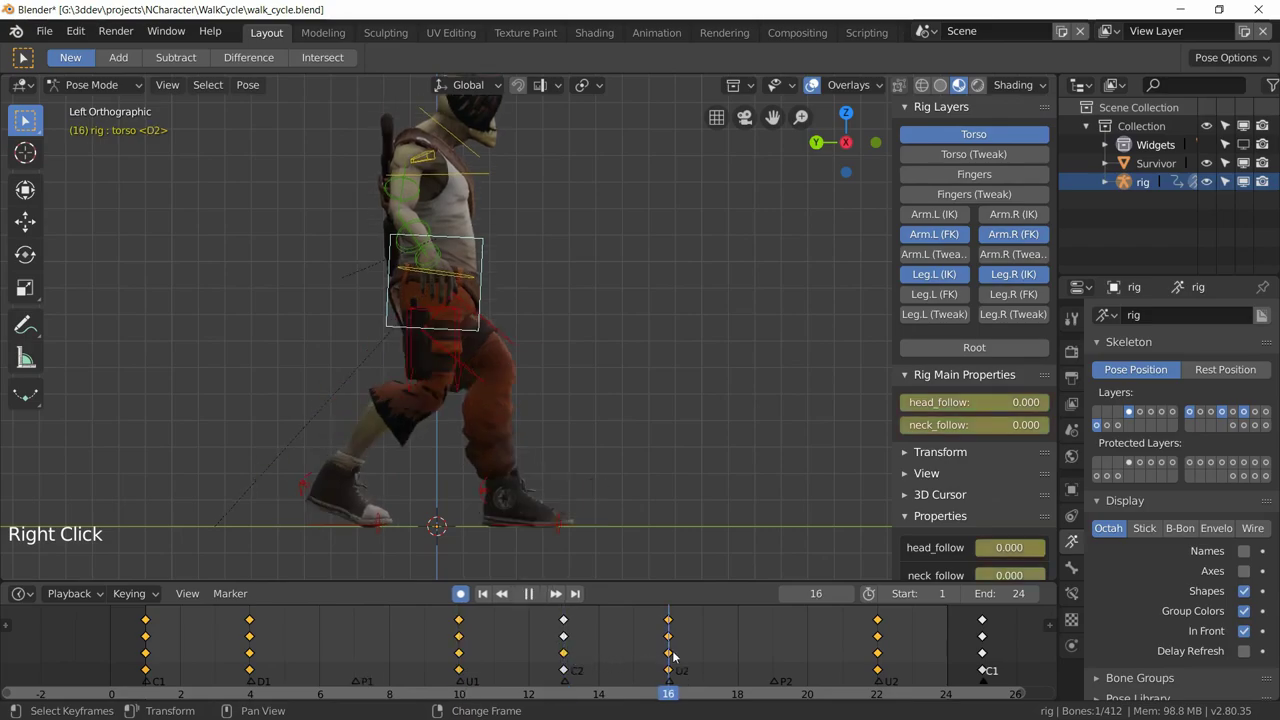
right_click(770, 649)
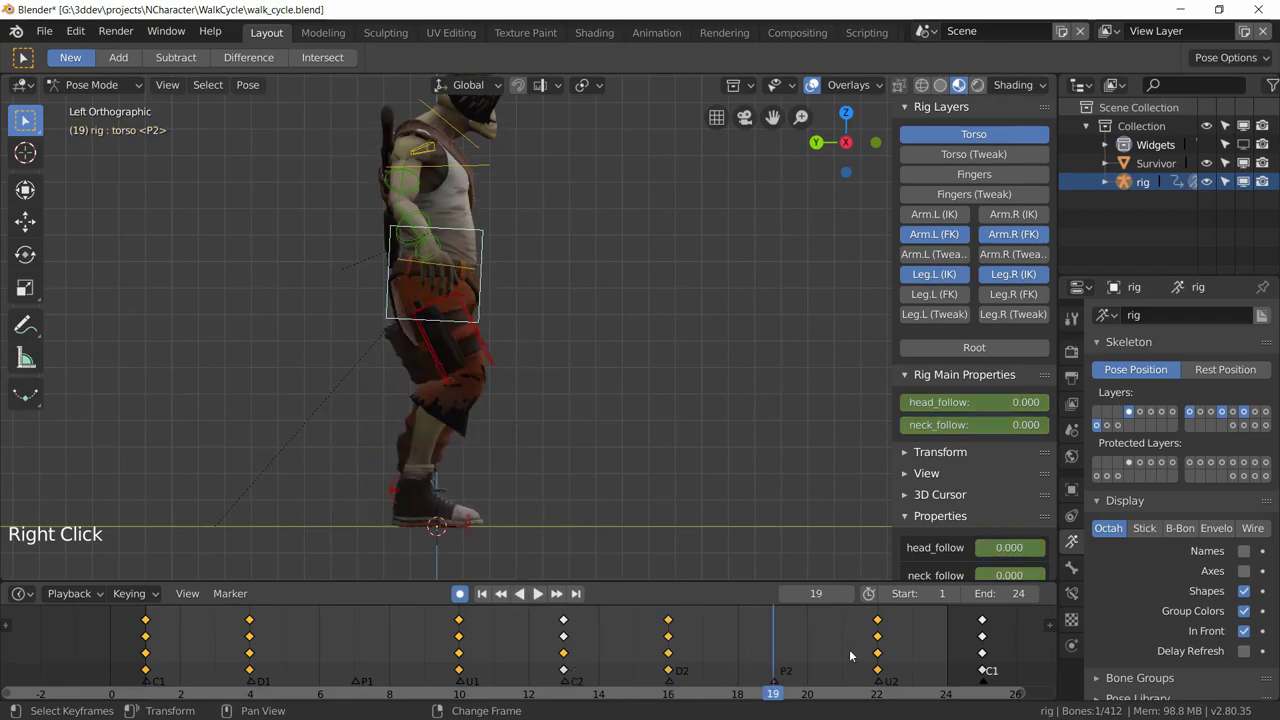
right_click(878, 650)
right_click(988, 647)
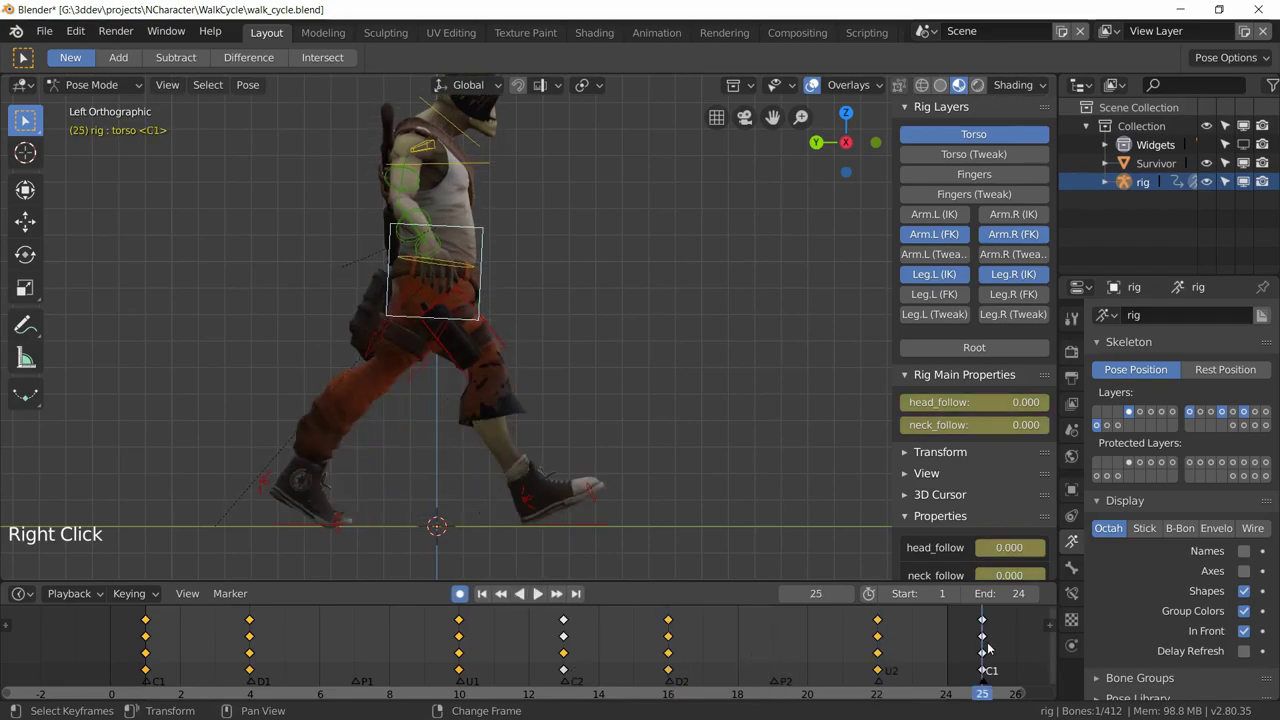
key(space)
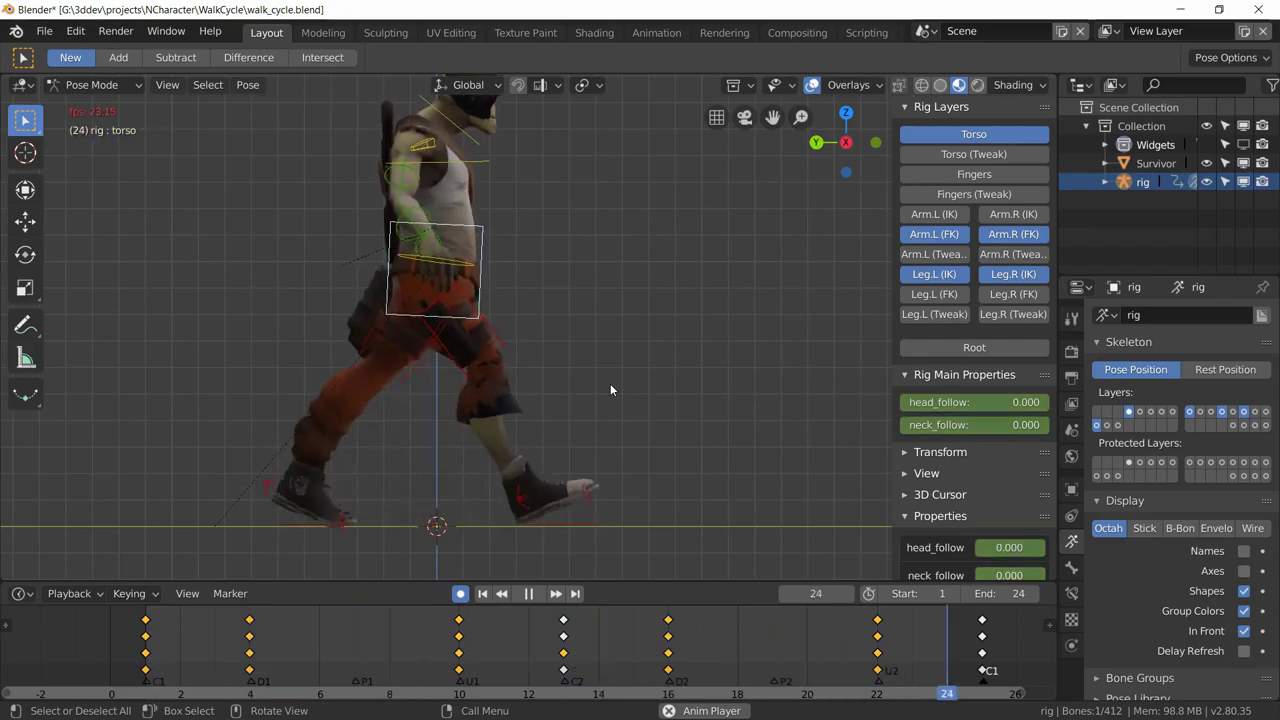
key(space)
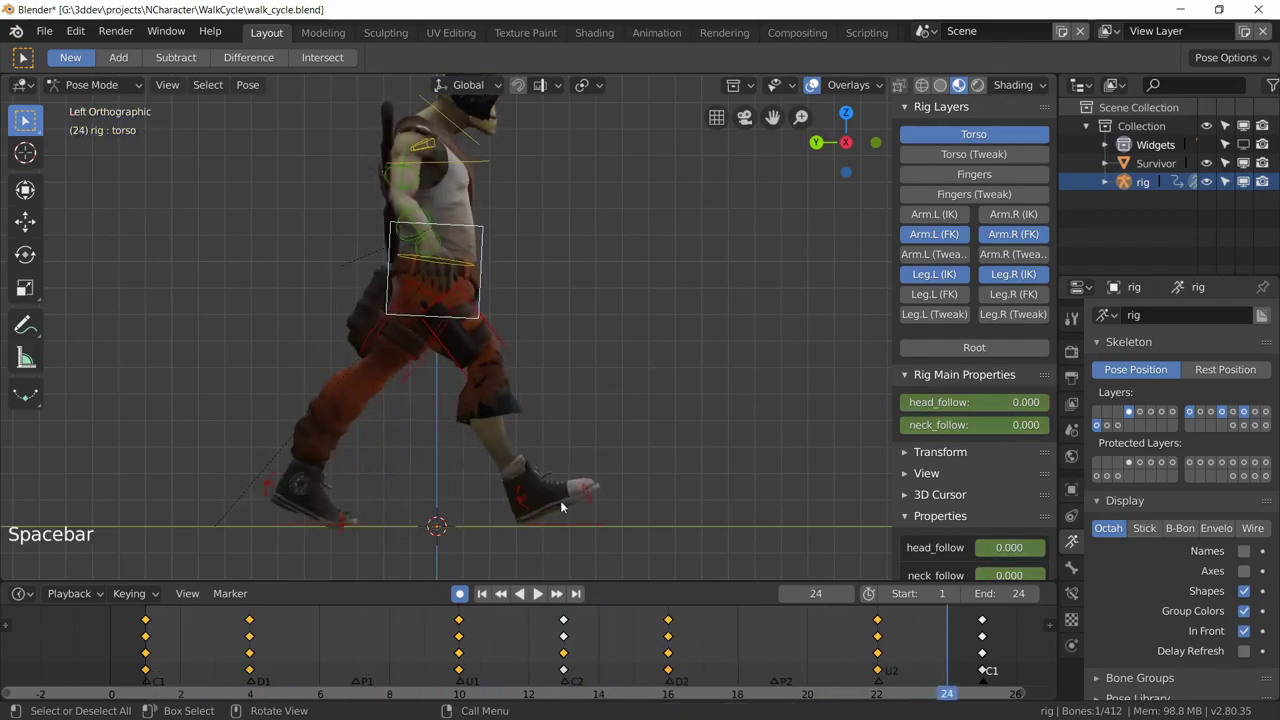
Go back to frame 1 and save the walk cycle file
right_click(145, 645)
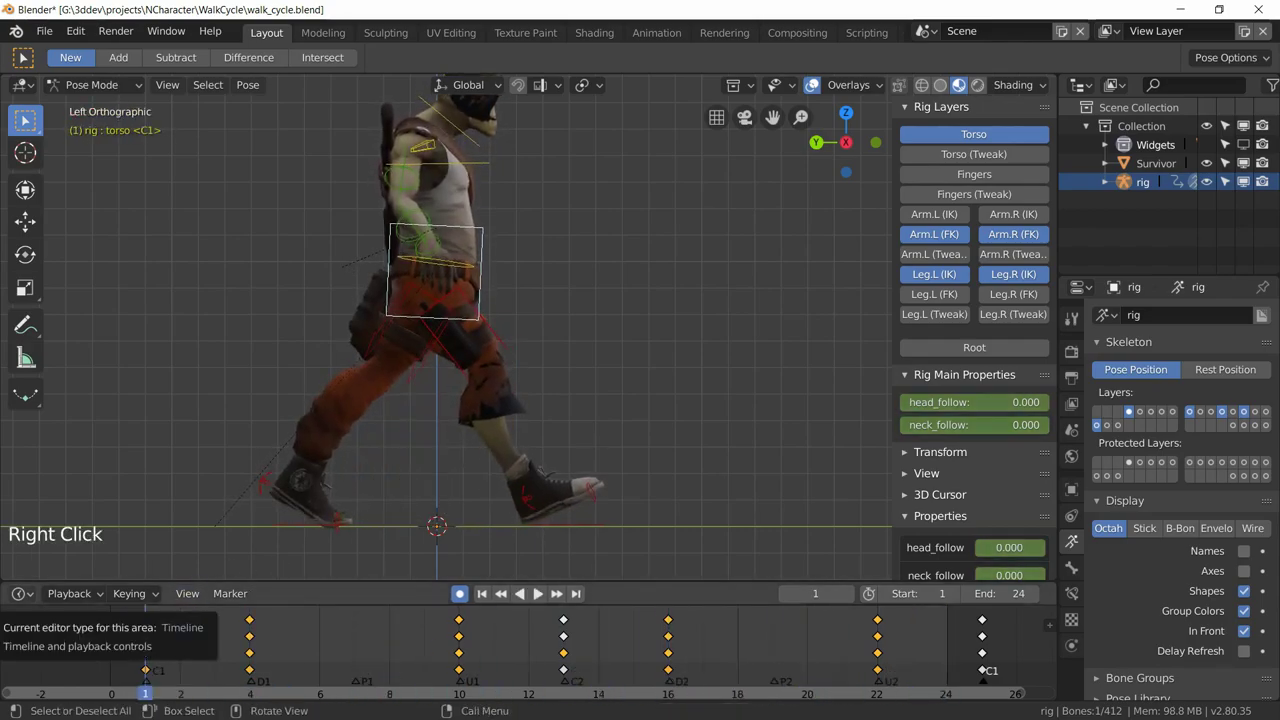
key(ctrl+s)
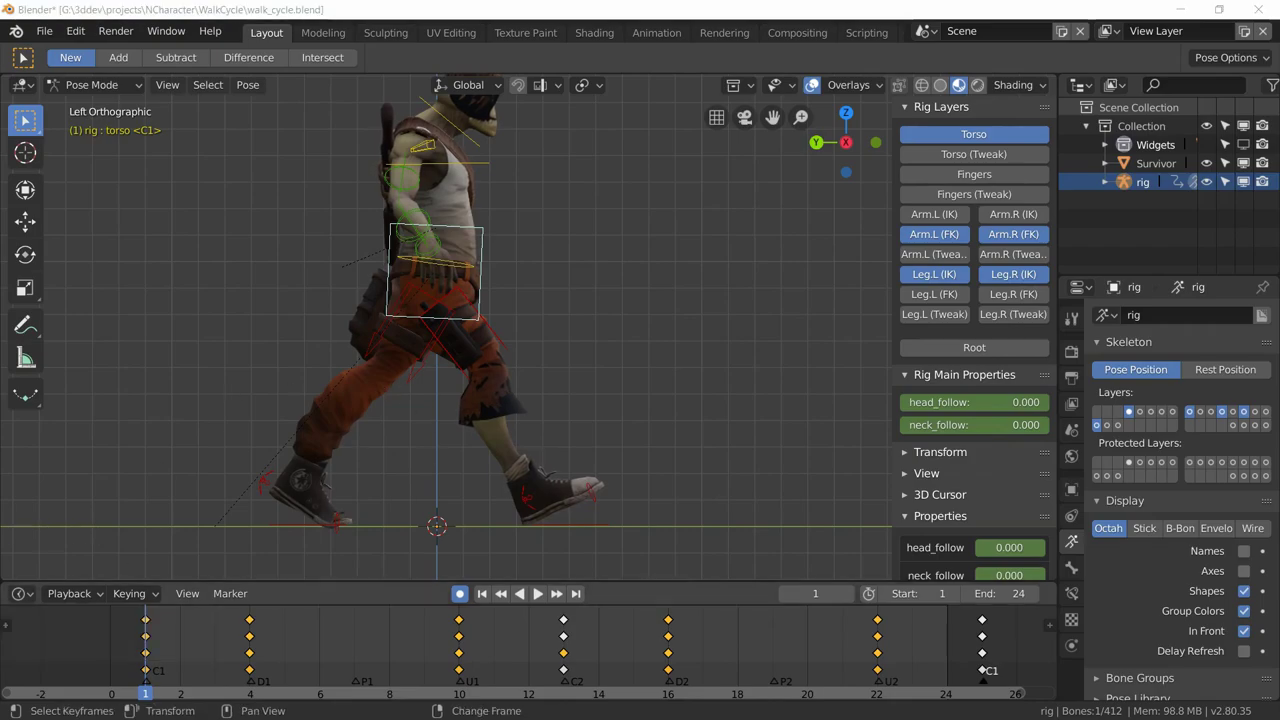
Switch to the Animation workspace and enlarge the Graph Editor area upward to show more of the torso's curves
click(668, 32)
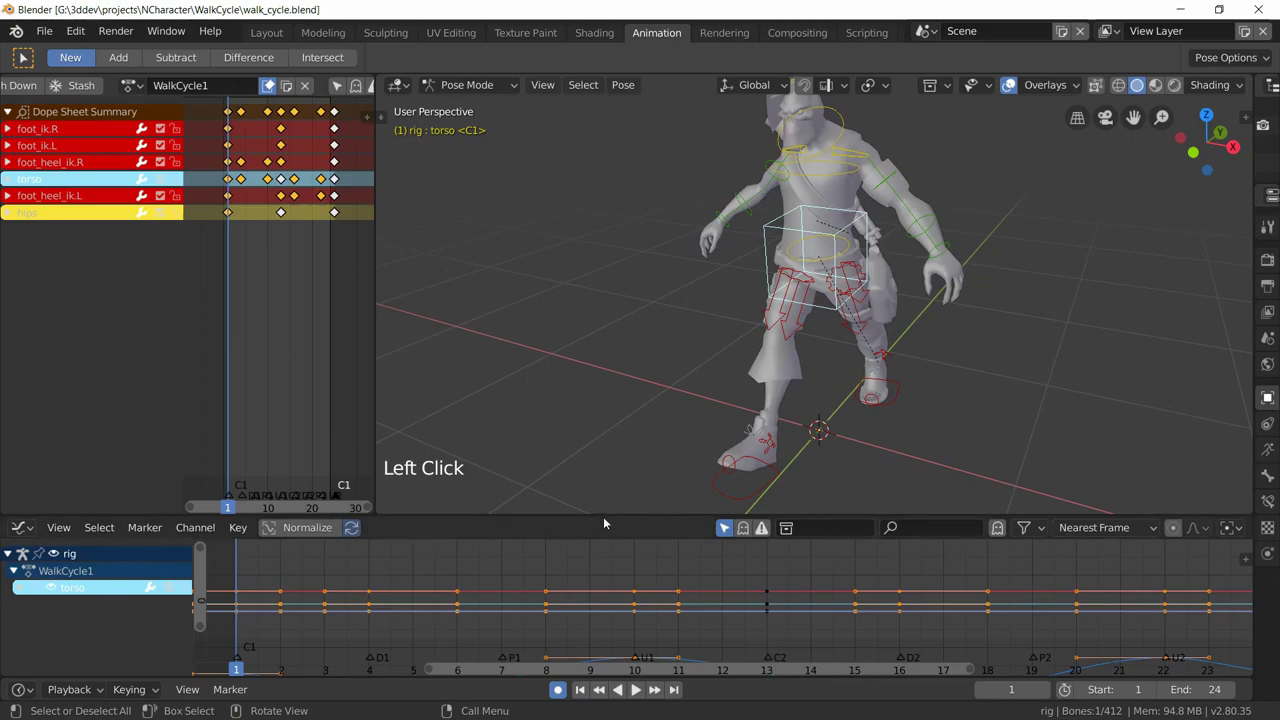
drag(598, 515, 602, 306)
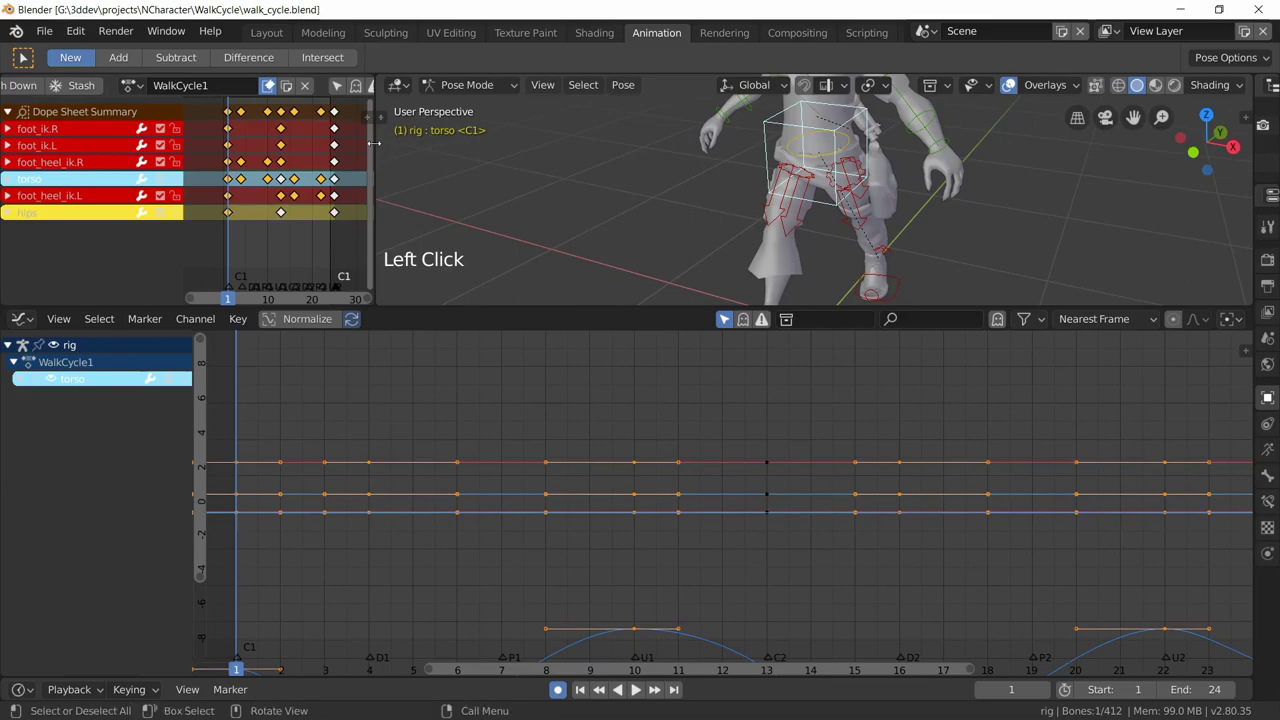
Widen the Dope Sheet area and show the character in front orthographic view with material preview shading
drag(376, 141, 703, 182)
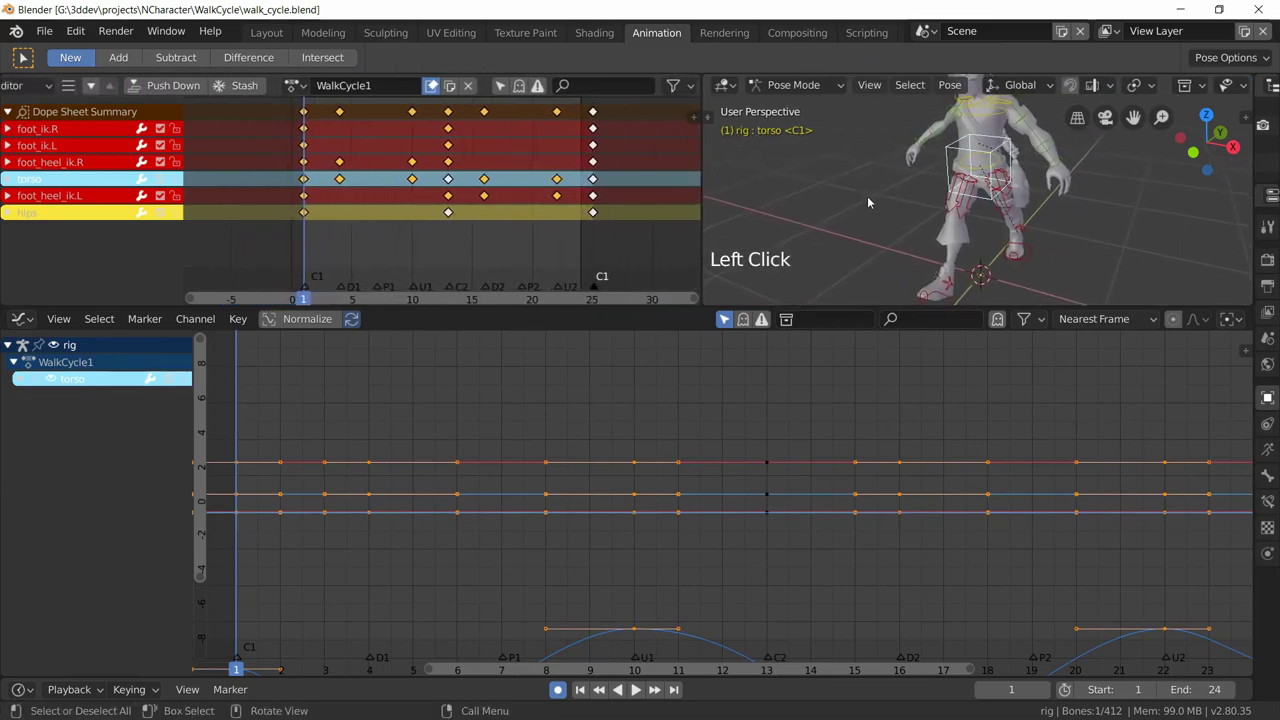
key(KP_5)
key(KP_1)
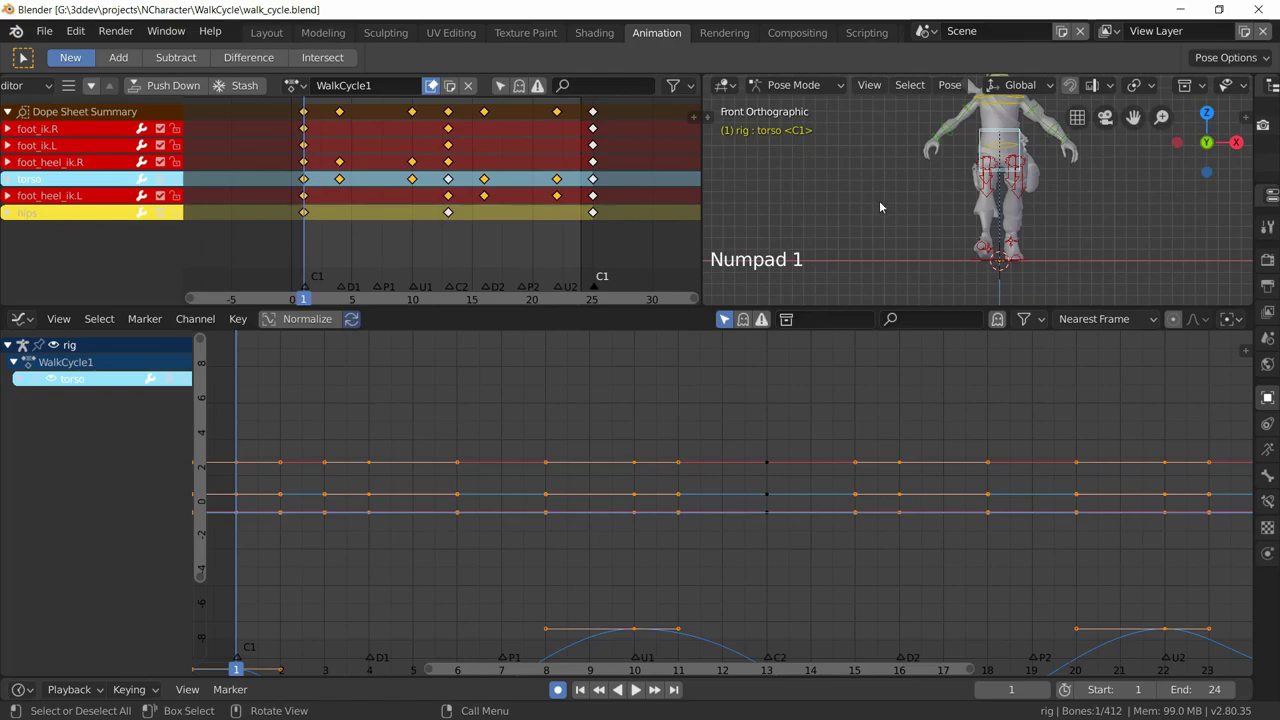
scroll(1197, 80, down, 4)
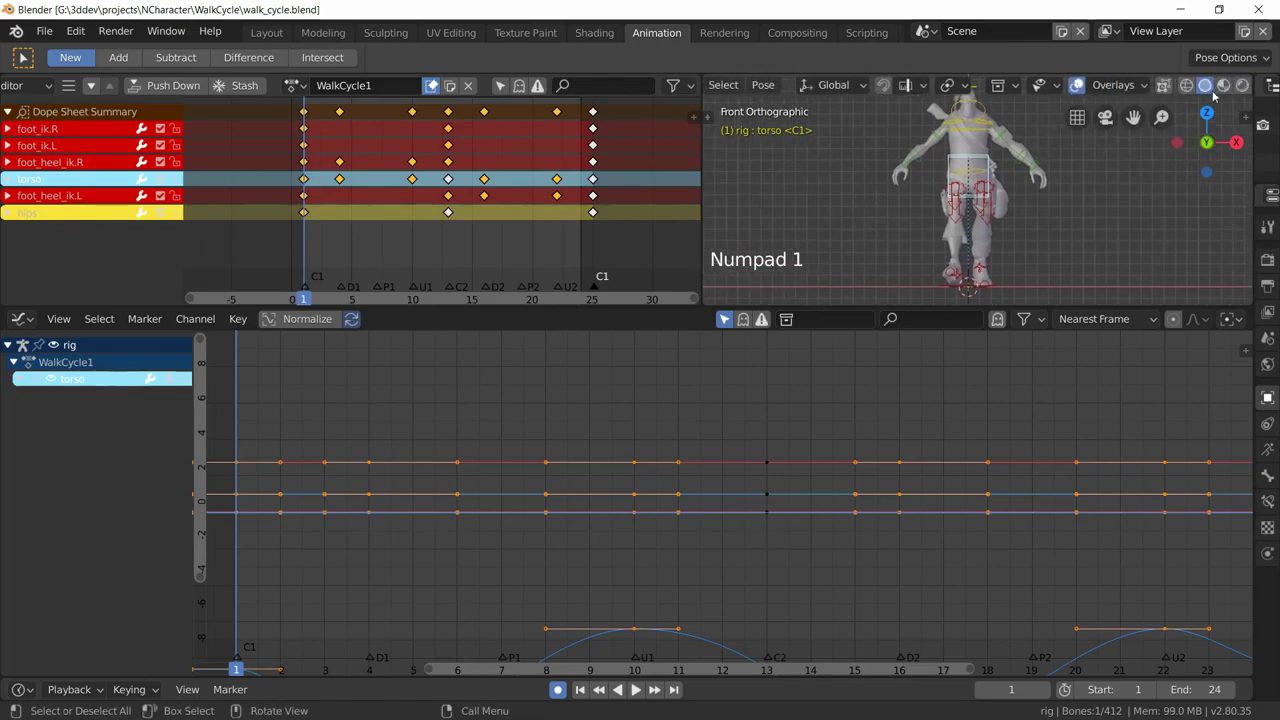
click(1223, 85)
scroll(981, 181, up, 4)
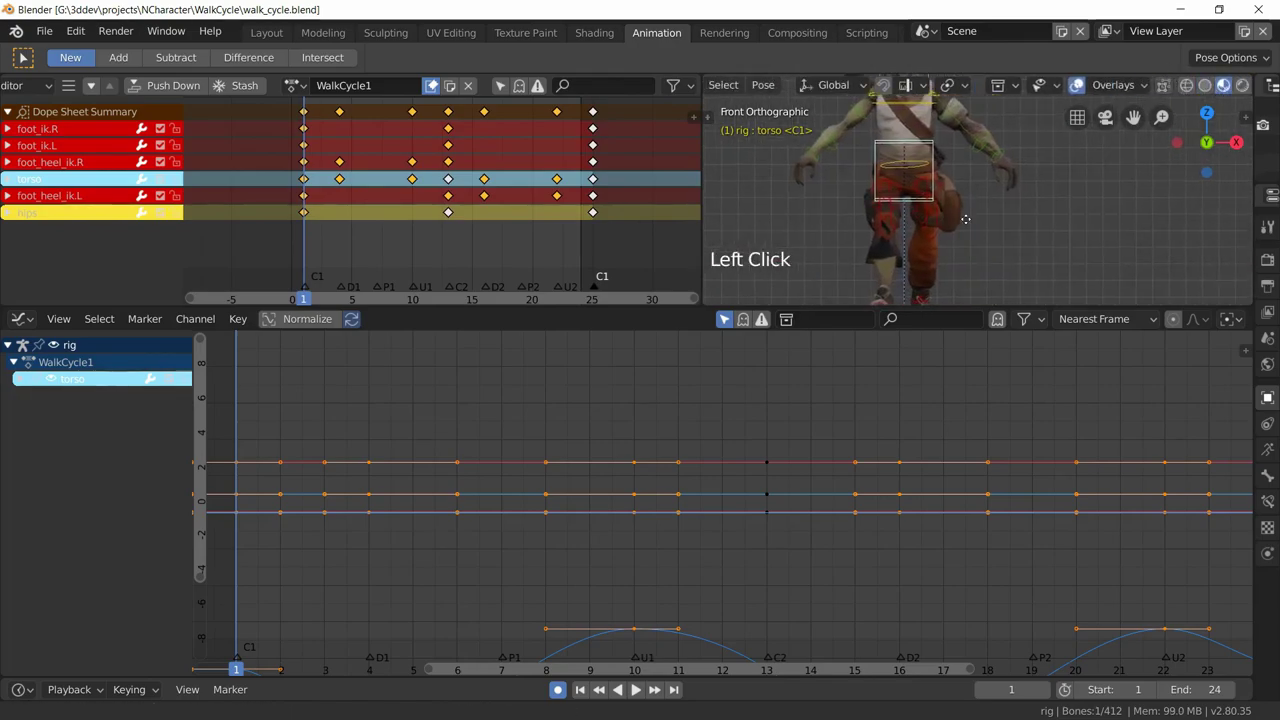
Select the hips bone and hide its location, scale and X Euler Rotation curves, leaving the Y and Z Euler Rotation curves shown
click(948, 180)
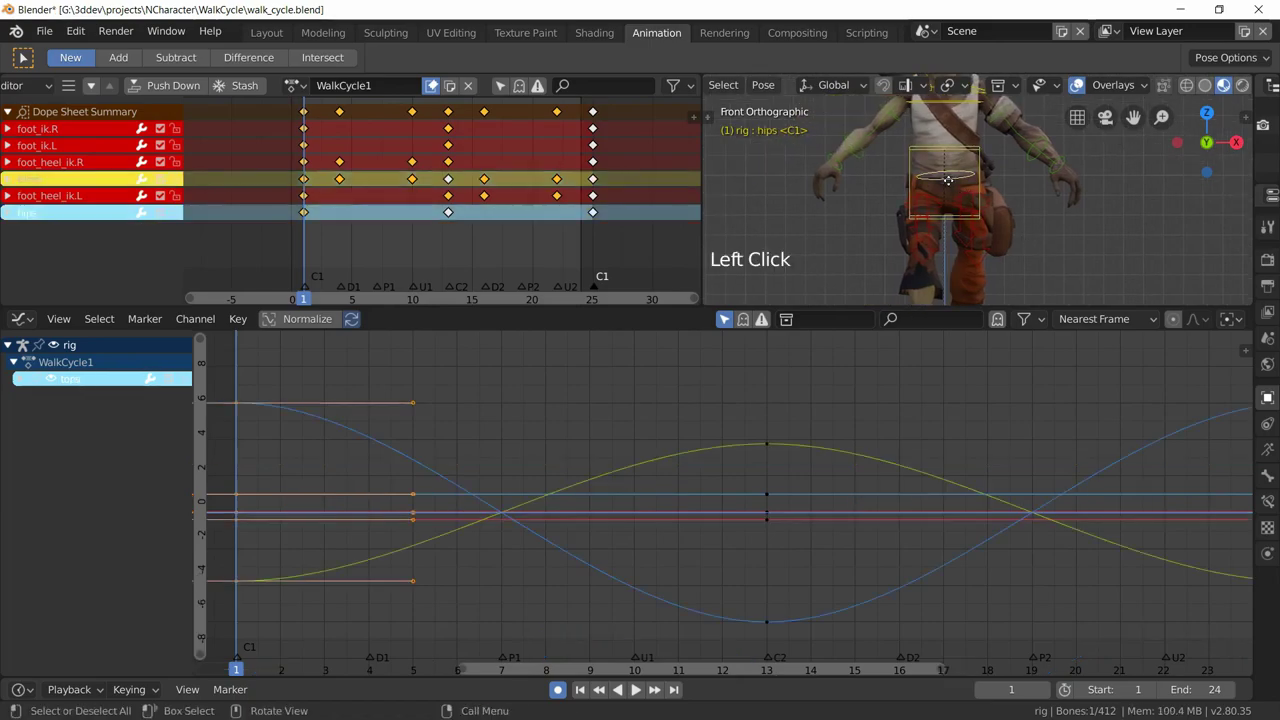
click(20, 380)
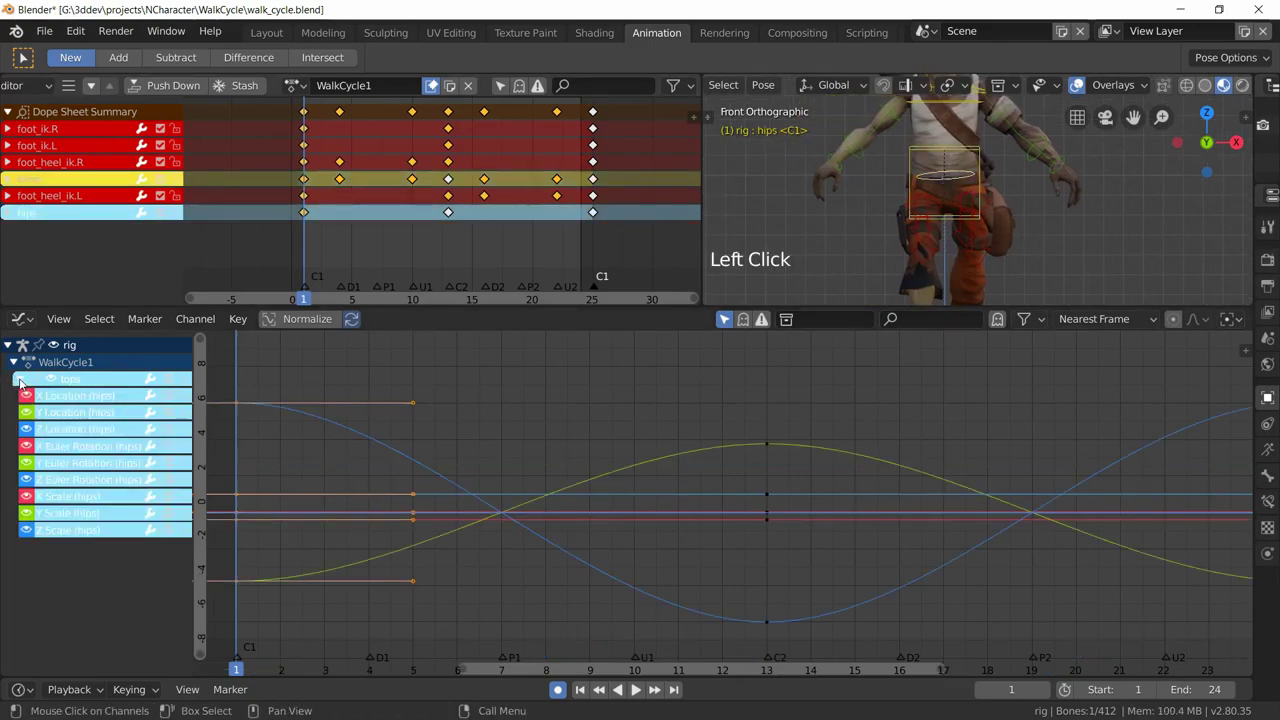
click(28, 497)
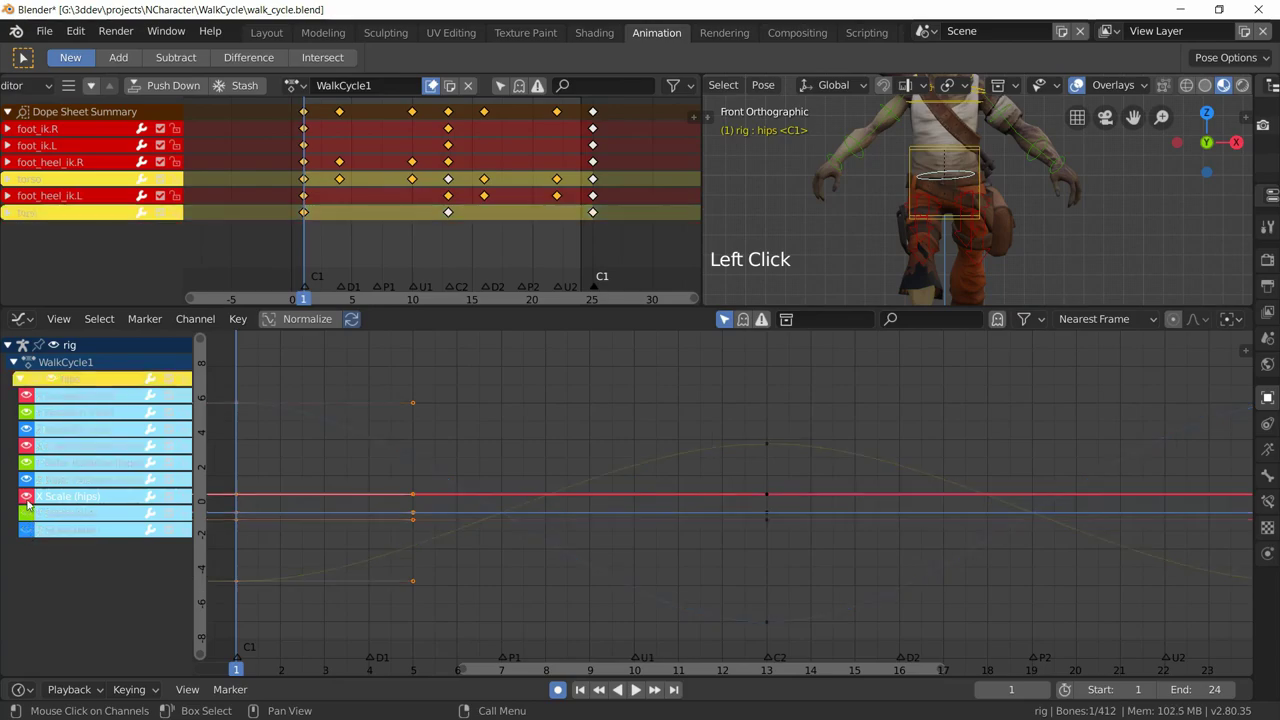
click(27, 498)
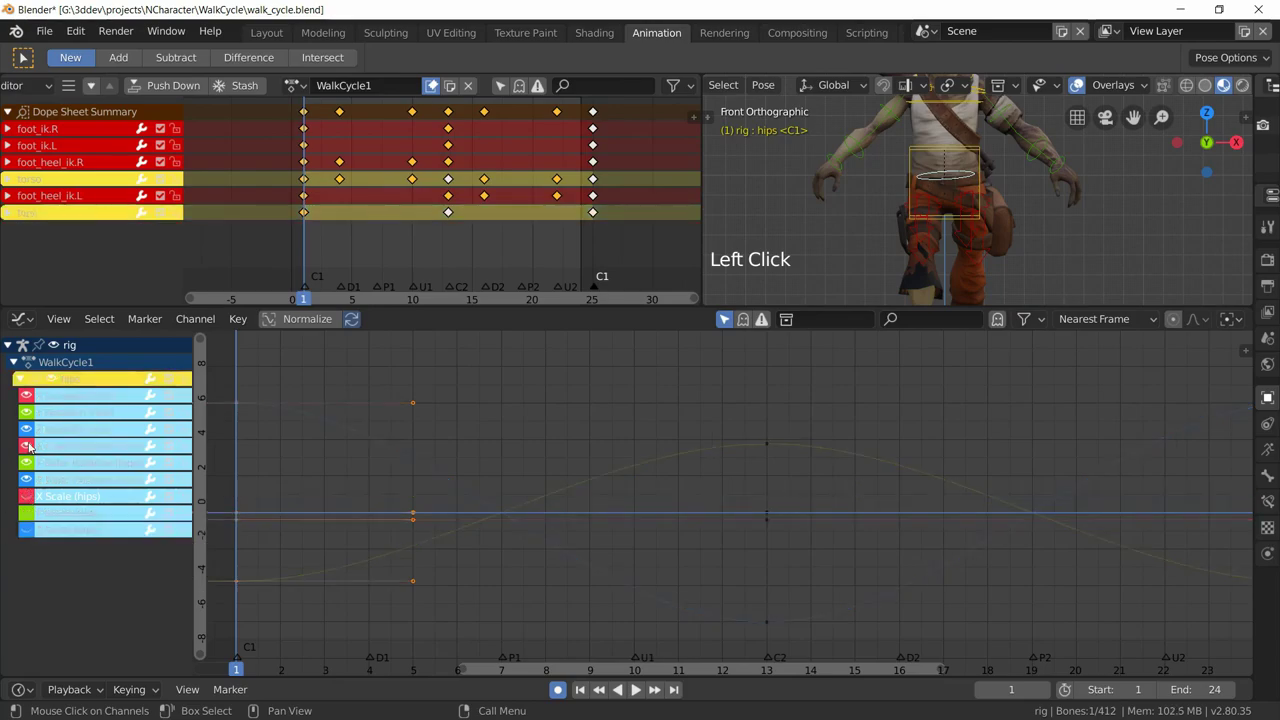
click(26, 395)
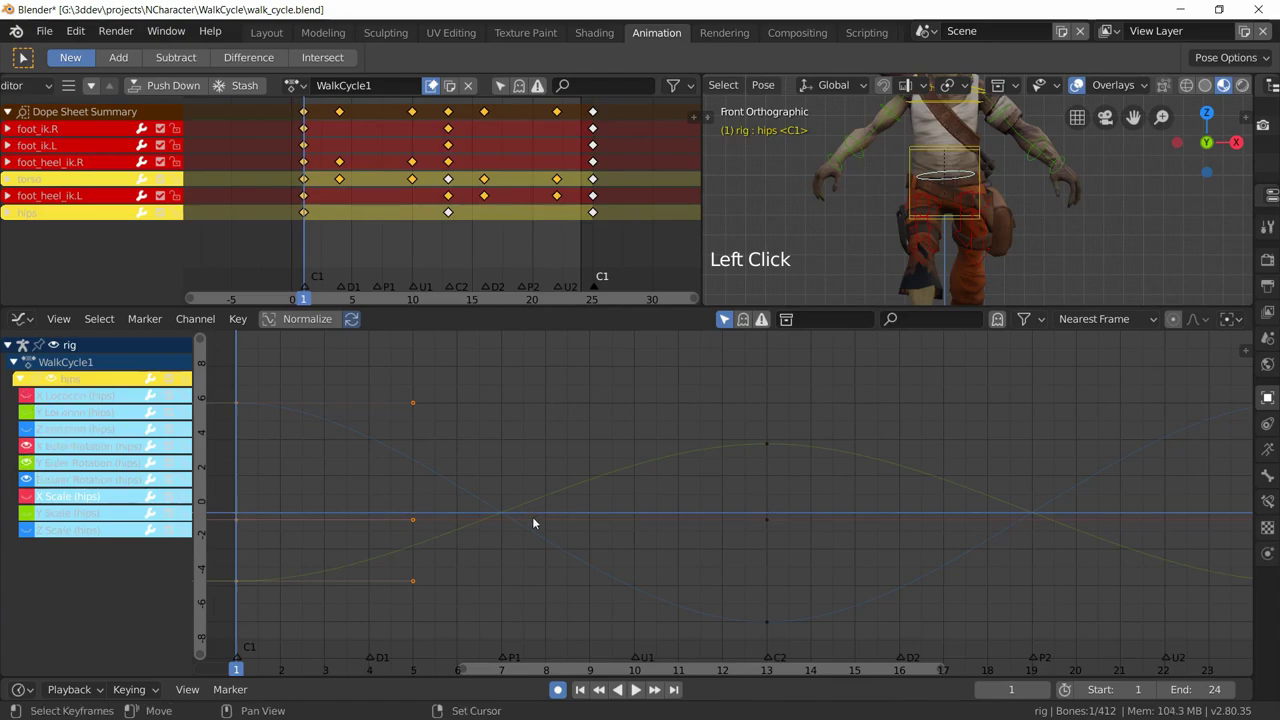
click(767, 519)
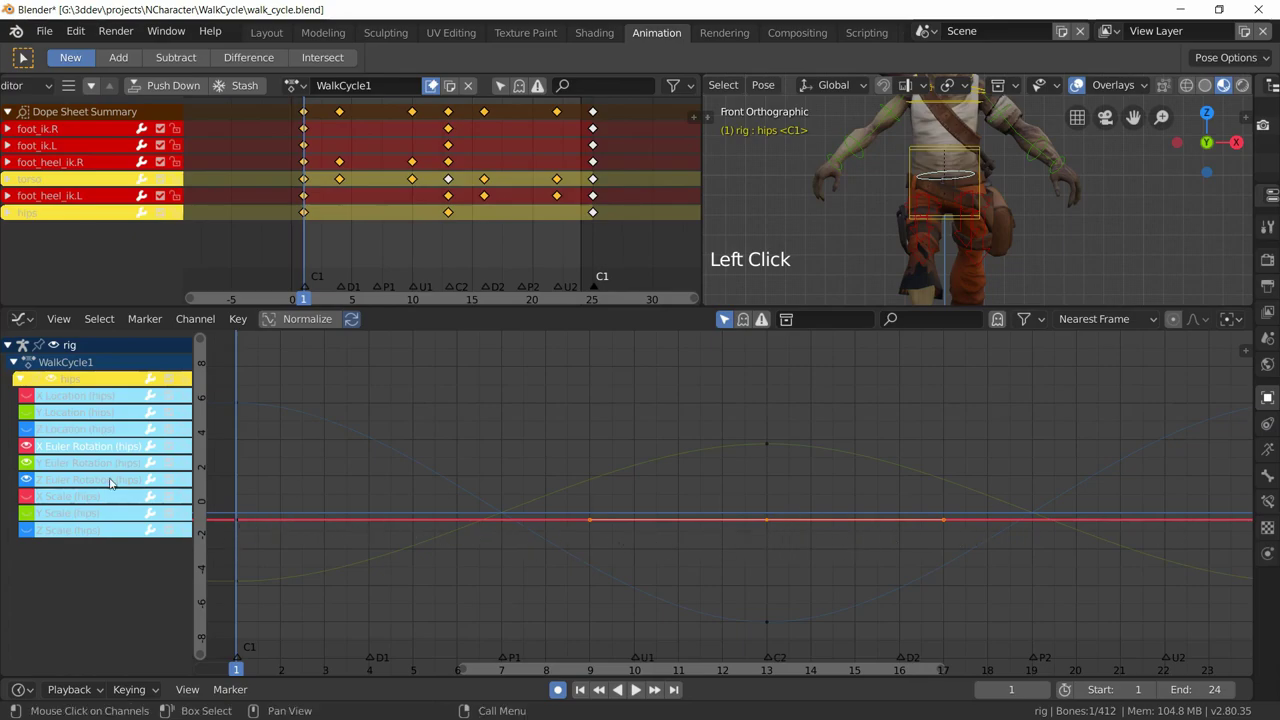
click(26, 445)
scroll(754, 498, down, 2)
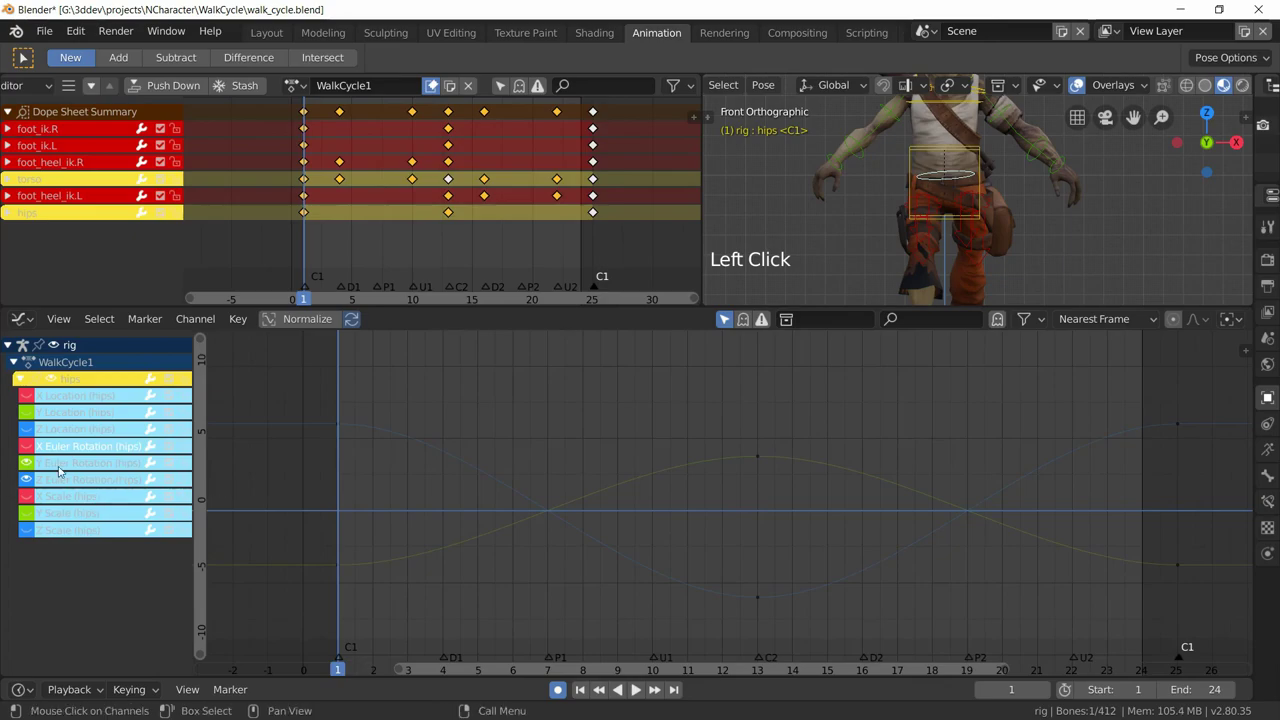
Try moving the frame 1 keys of the hips' Y and Z Euler Rotation curves vertically to preview their effect, cancelling each move
click(338, 567)
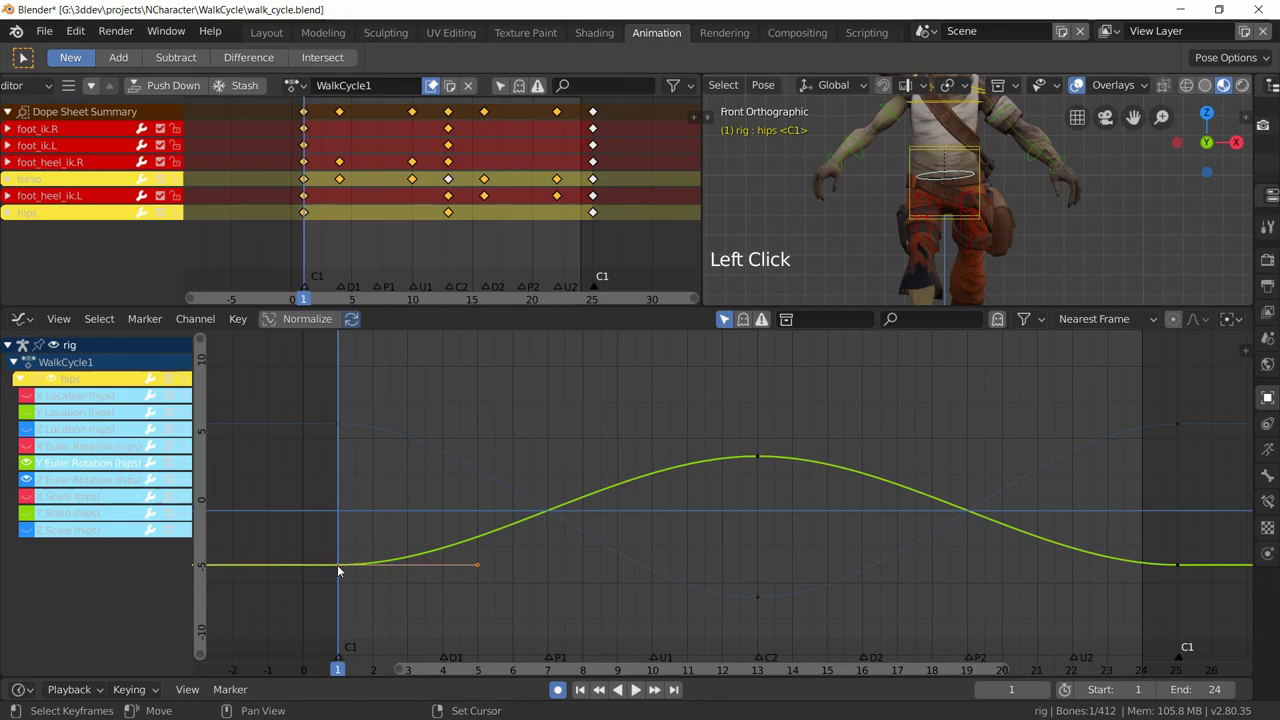
key(g)
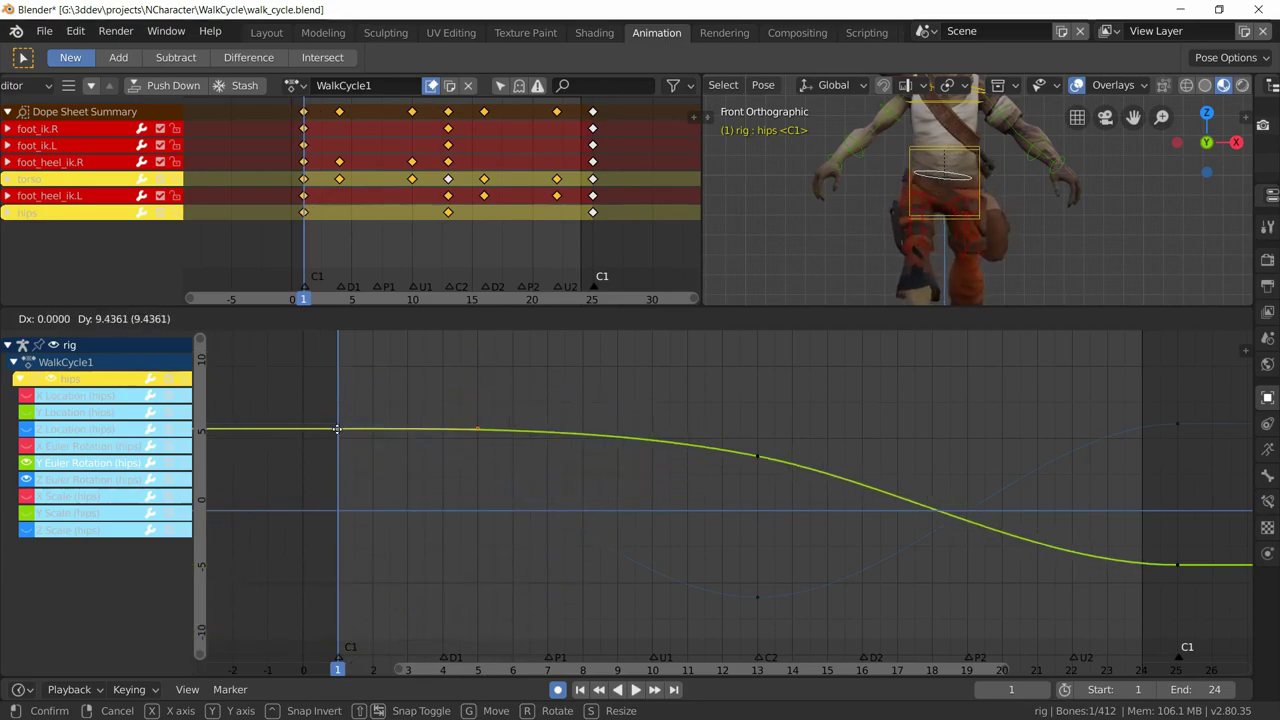
right_click(337, 429)
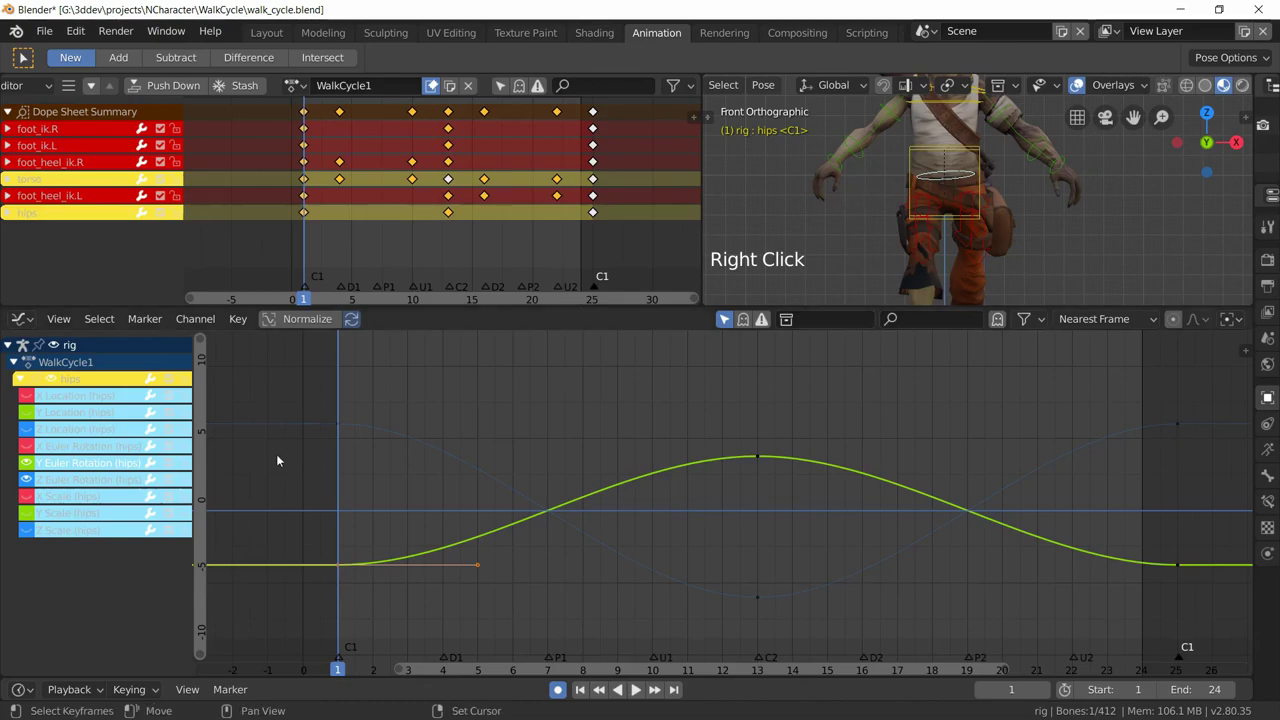
click(340, 426)
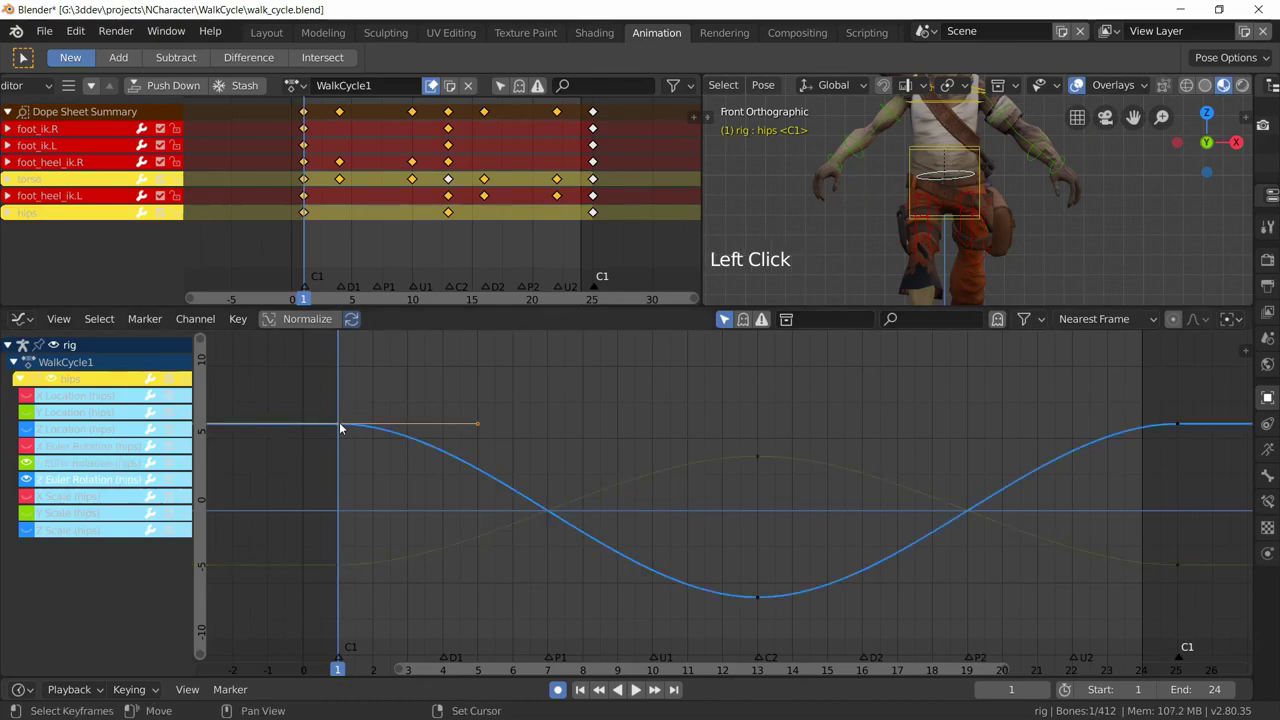
key(g)
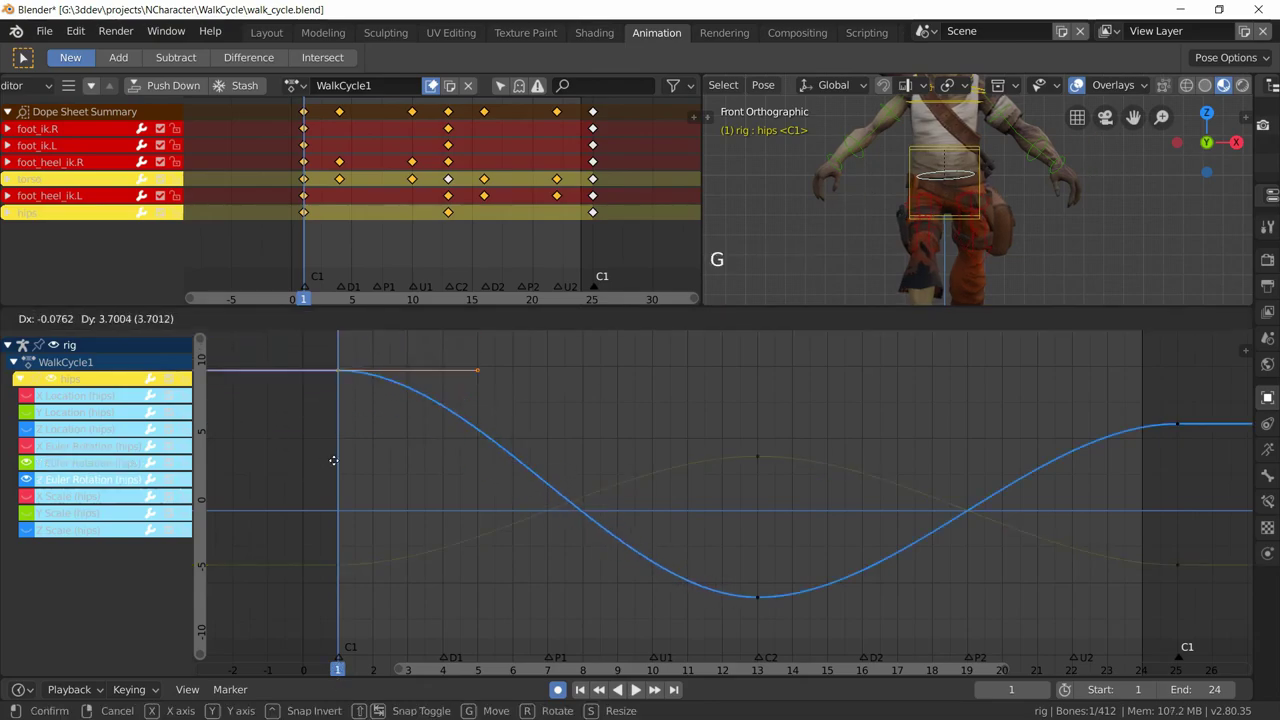
right_click(323, 479)
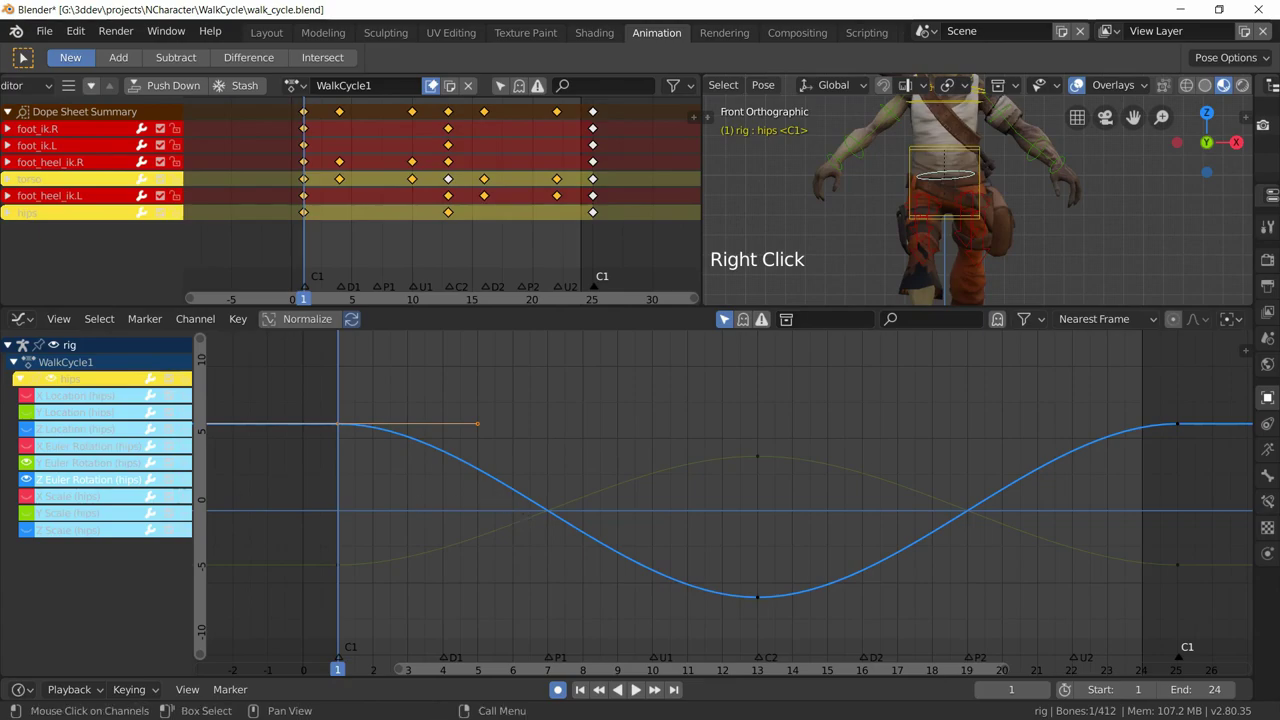
Unhide all the hips curves, select the Z Euler Rotation key at frame 1 and isolate that curve
key(a)
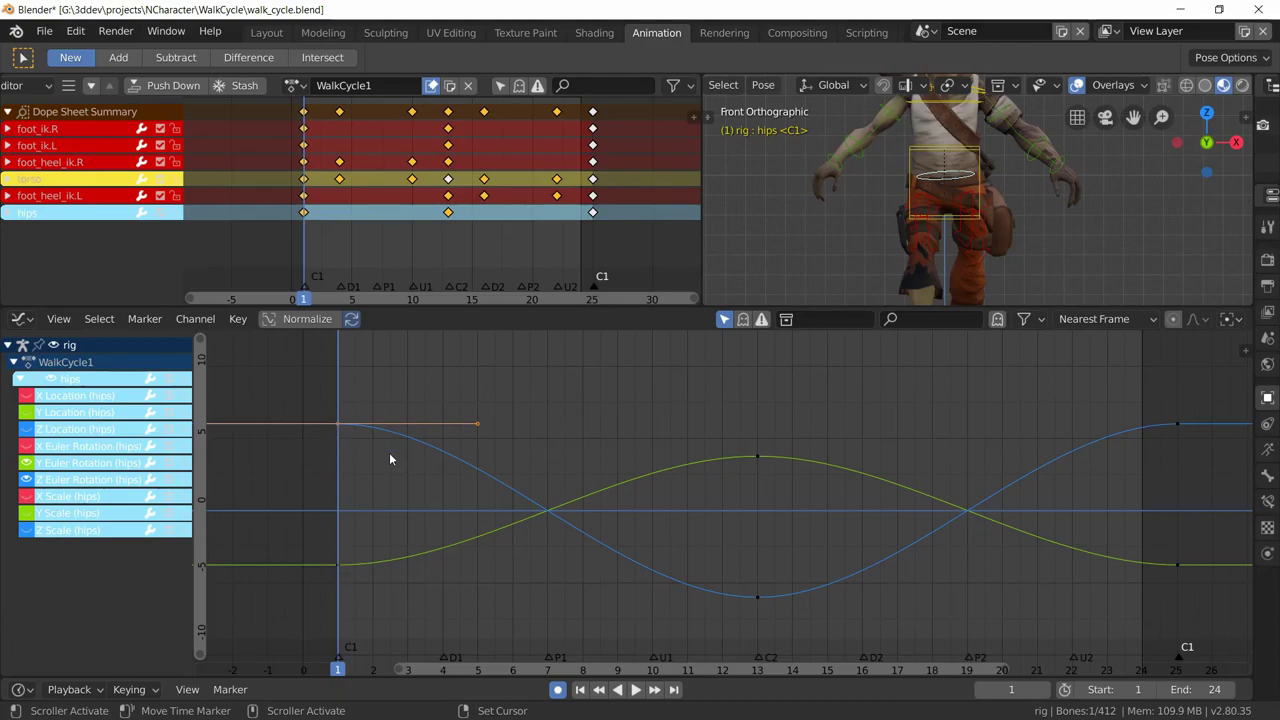
key(shift+h)
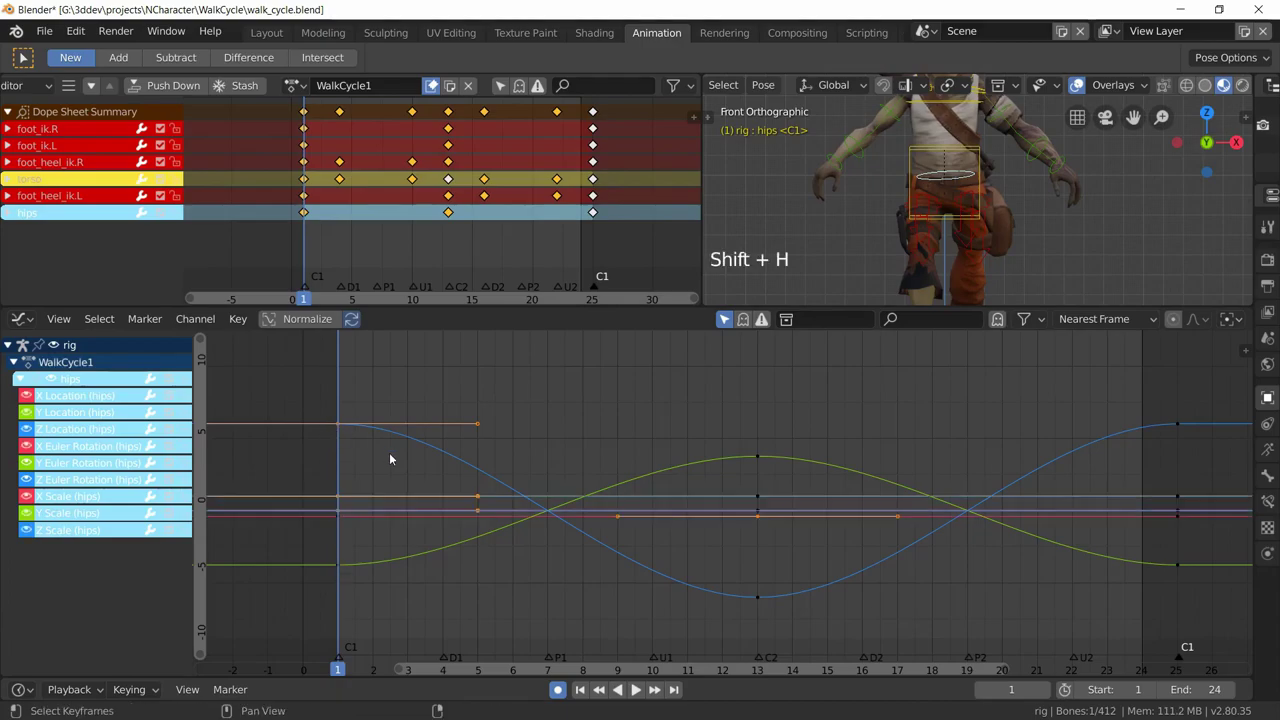
click(337, 427)
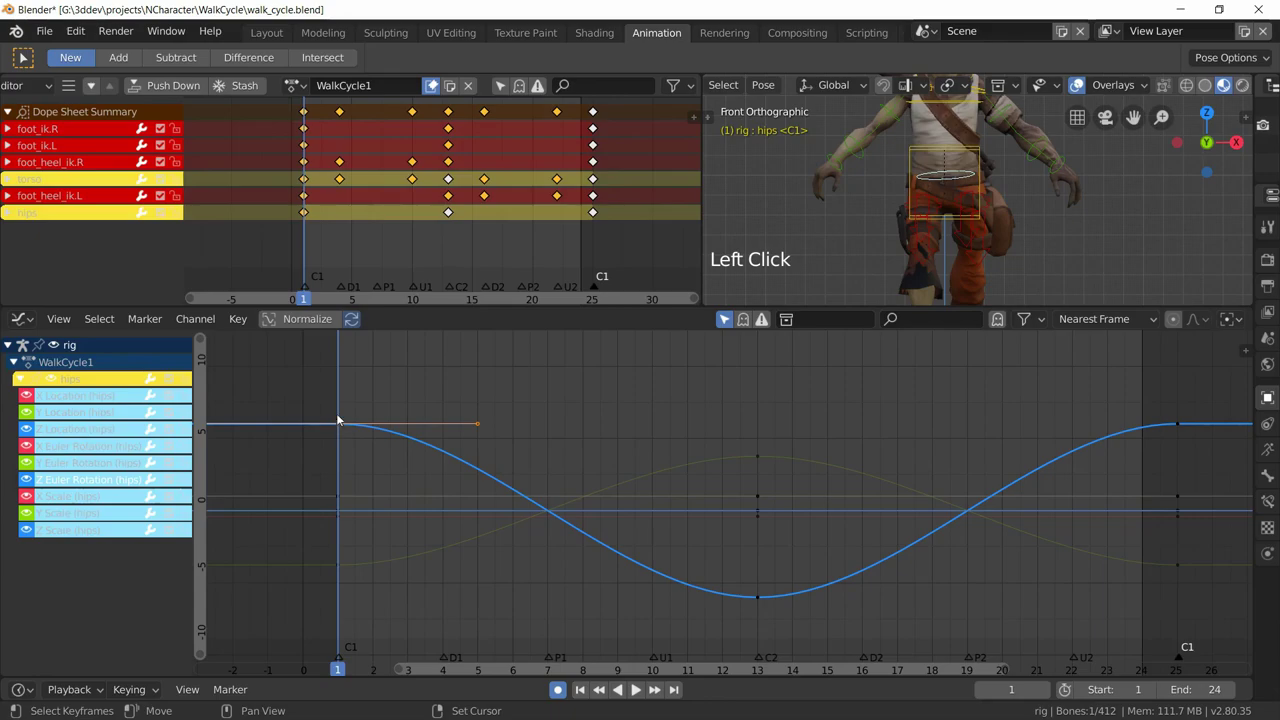
key(shift+h)
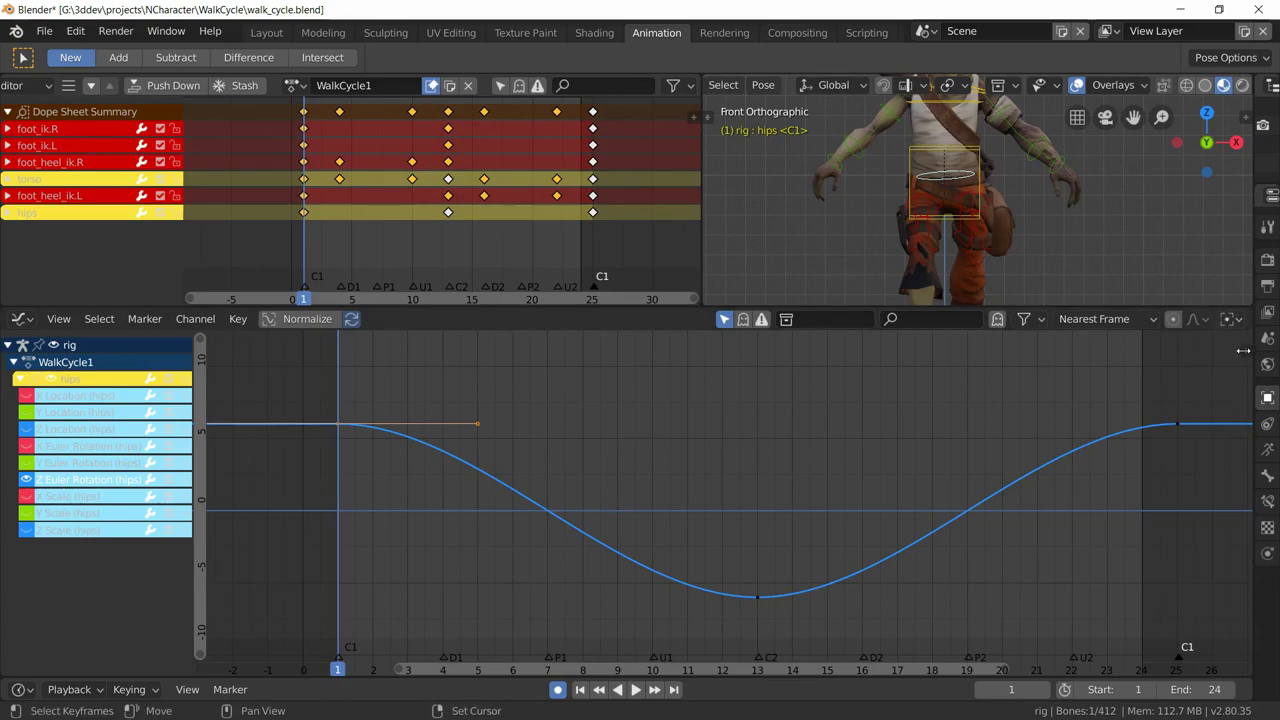
Add a Cycles modifier to the hips' Z Euler Rotation curve
click(1240, 352)
drag(1240, 352, 1038, 352)
scroll(660, 480, down, 5)
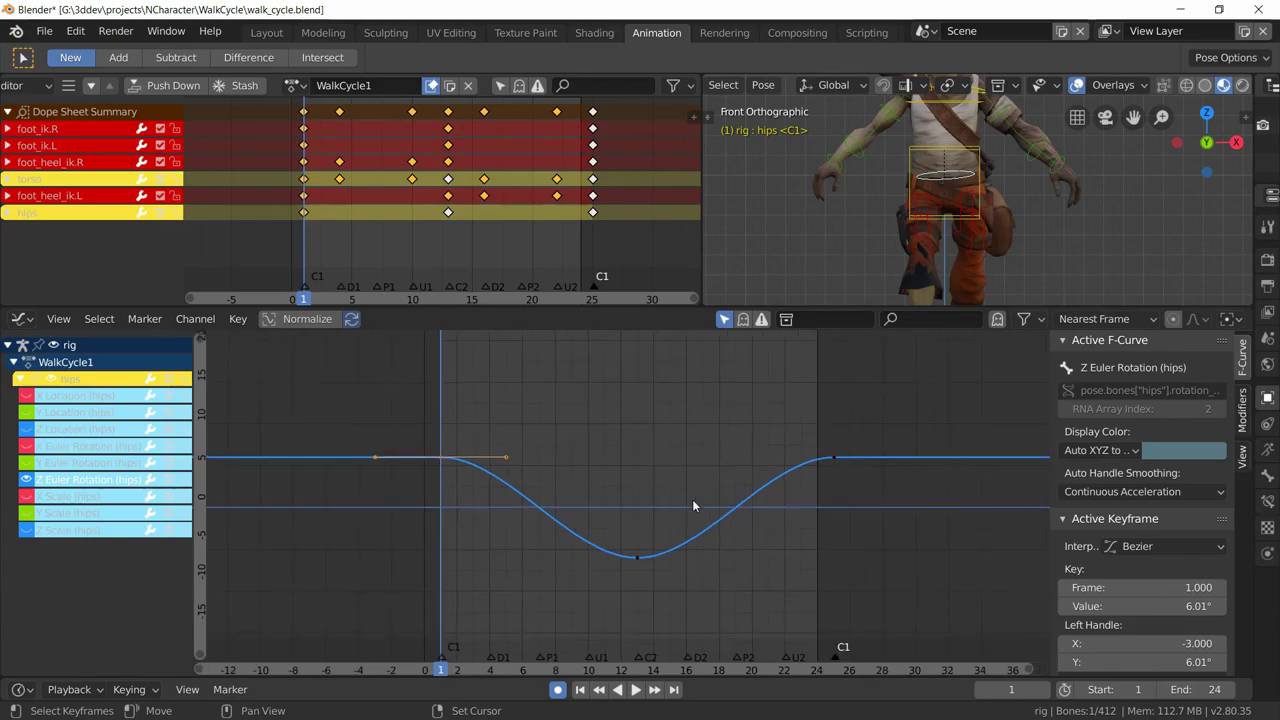
scroll(688, 499, up, 4)
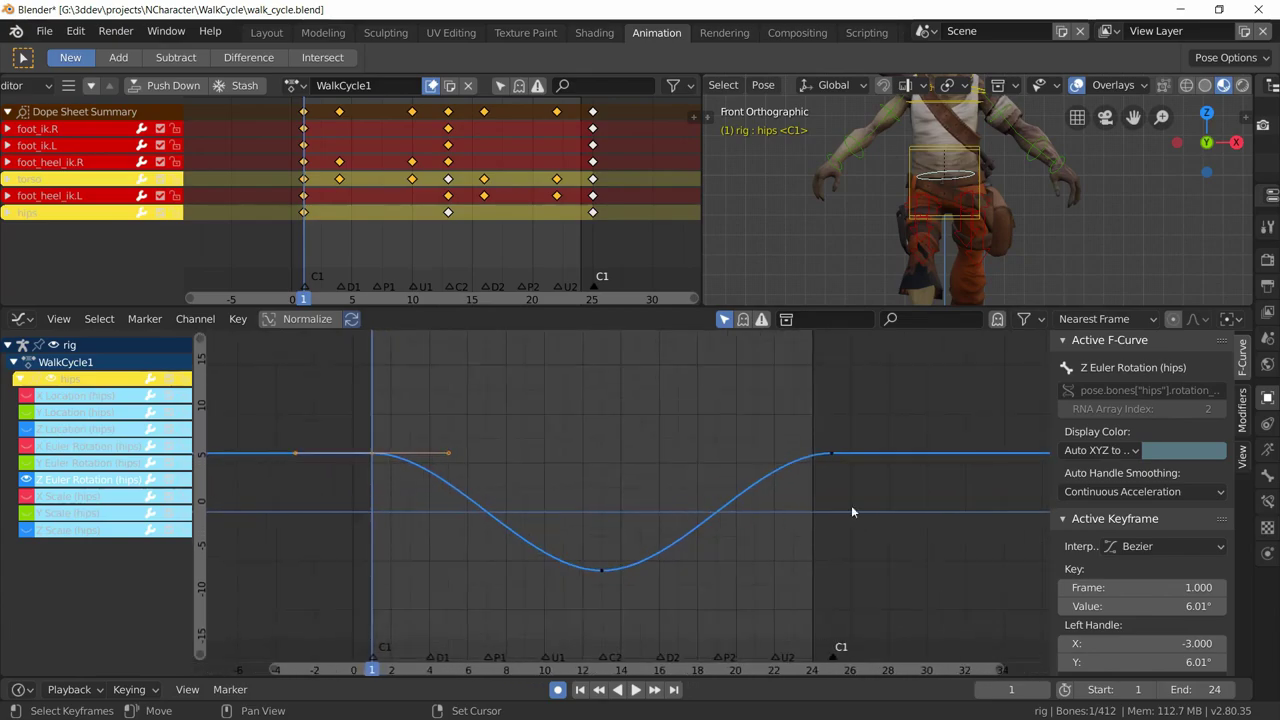
click(1242, 405)
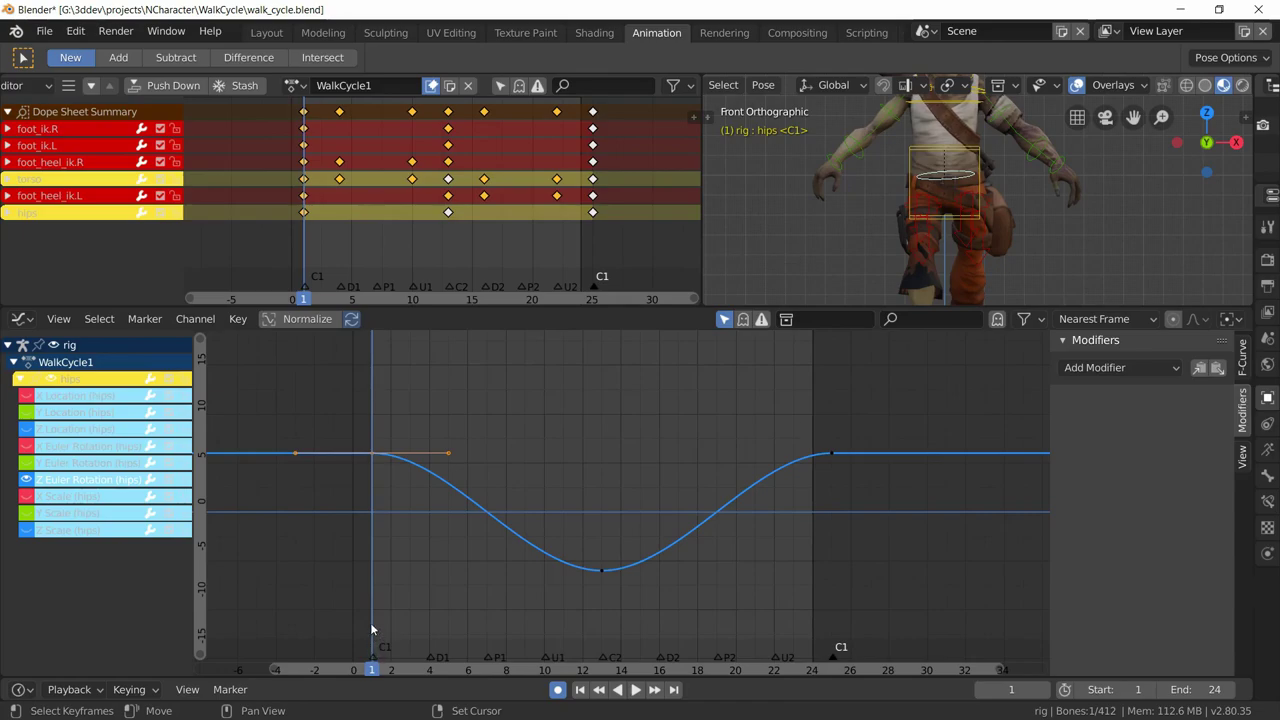
click(1118, 368)
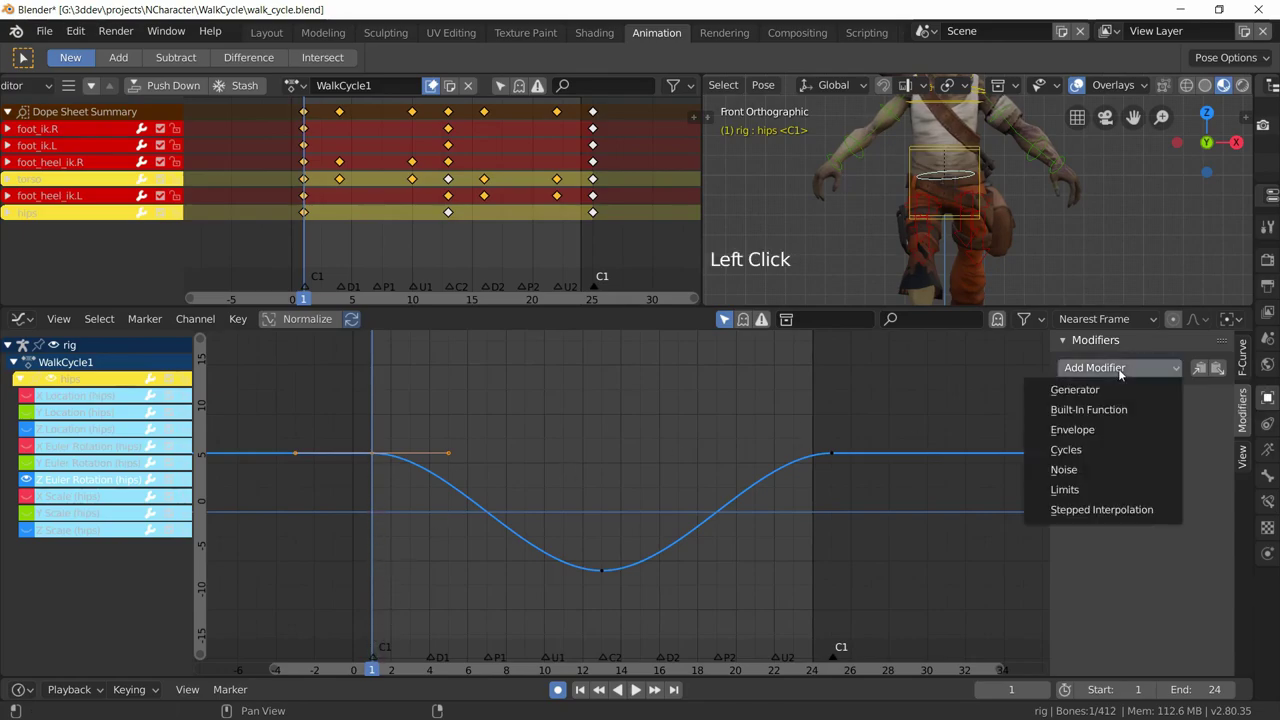
click(1090, 452)
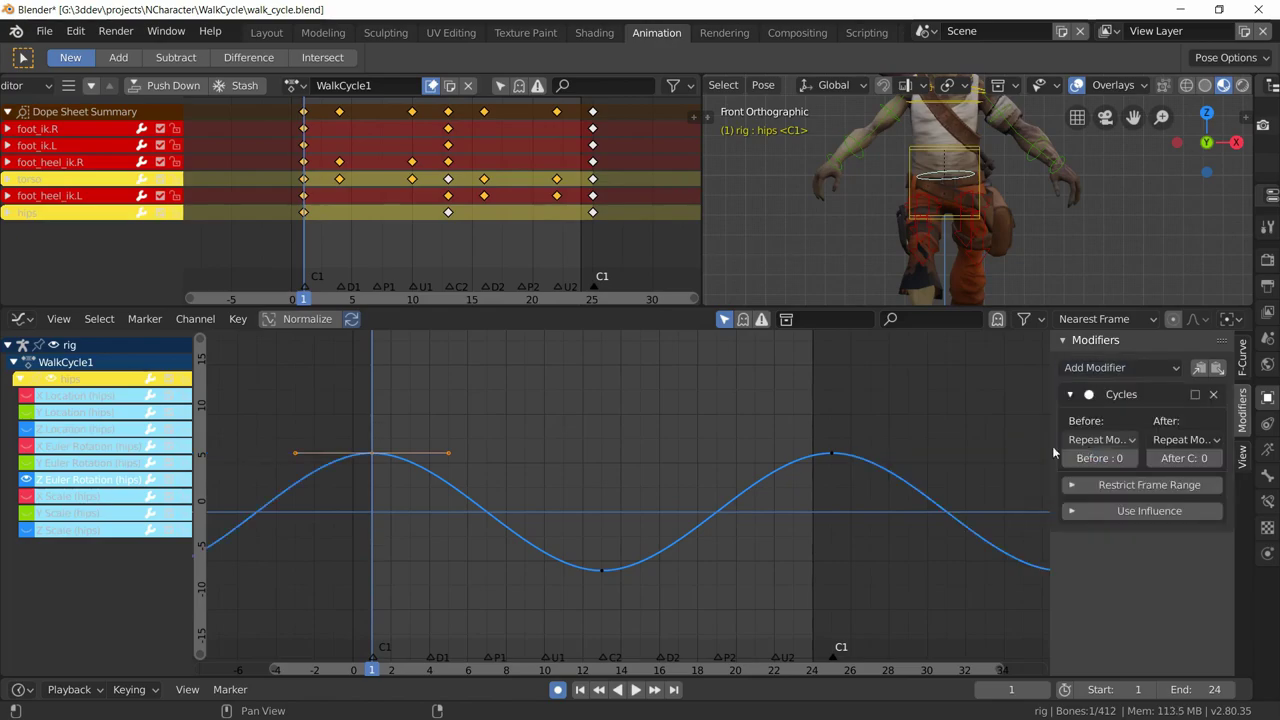
Isolate the hips' Y Euler Rotation curve and add a Cycles modifier to it
scroll(320, 495, down, 1)
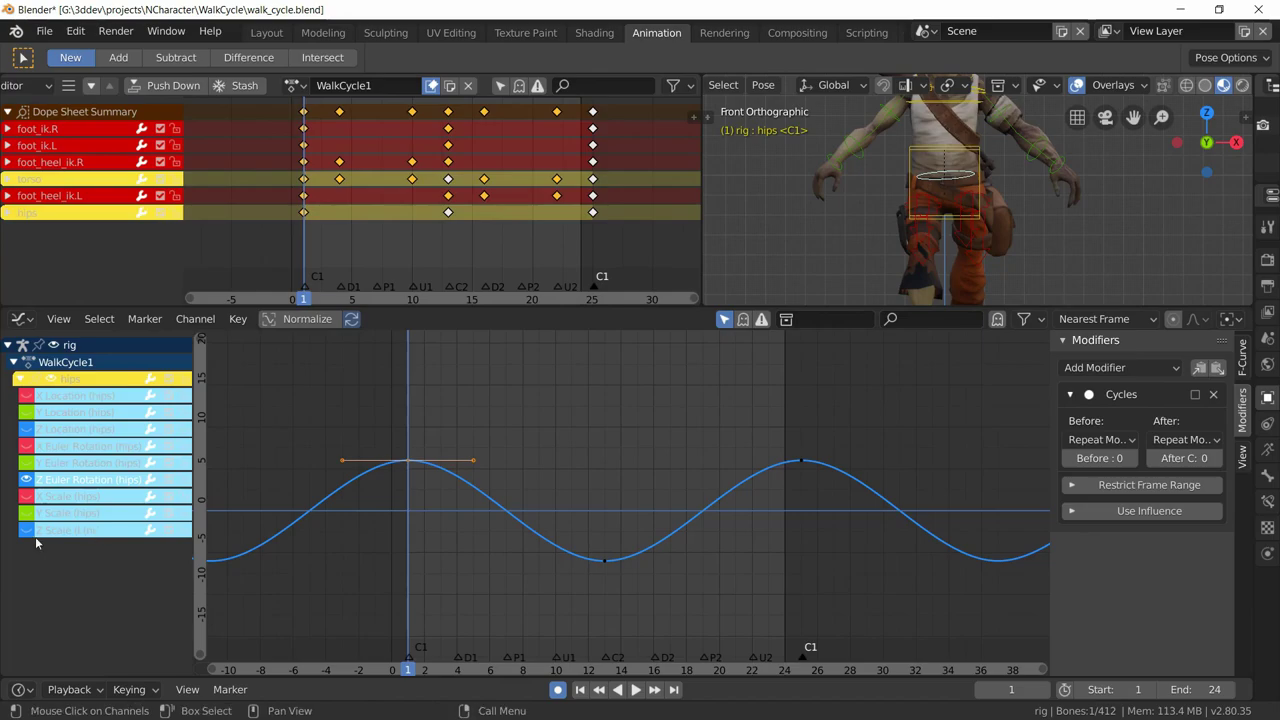
click(77, 464)
click(17, 470)
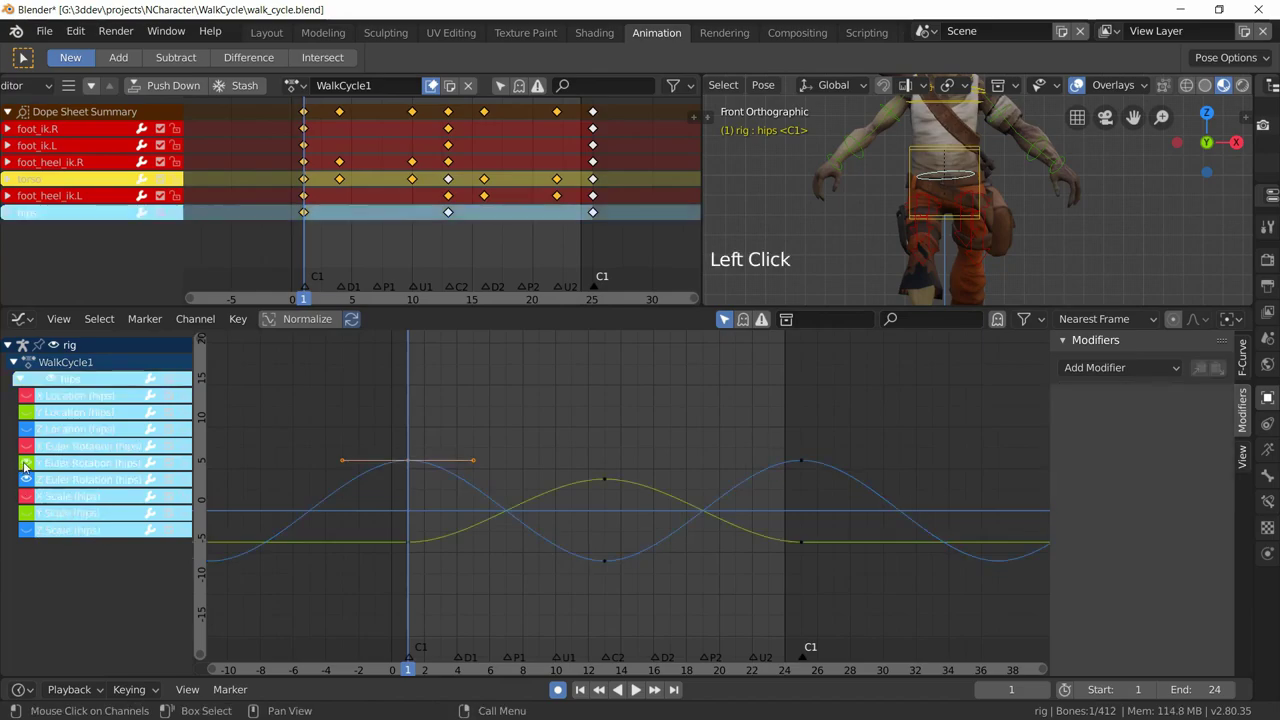
click(604, 479)
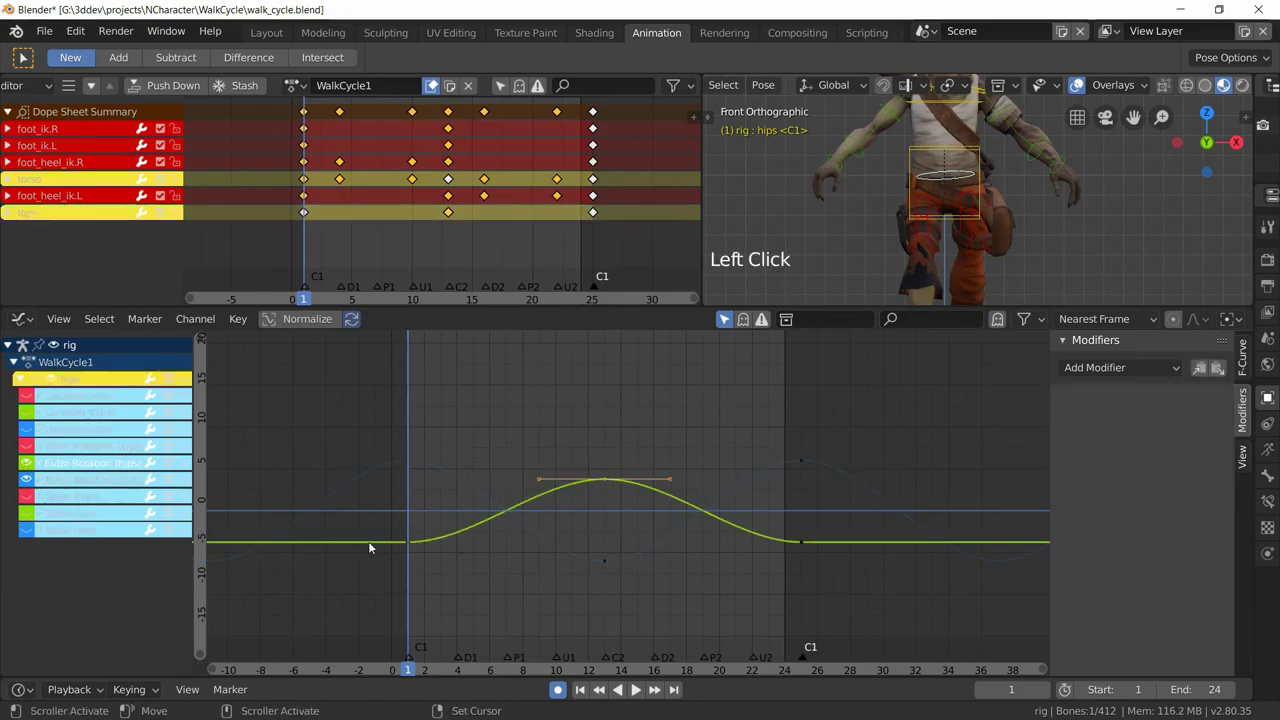
click(407, 542)
key(shift+h)
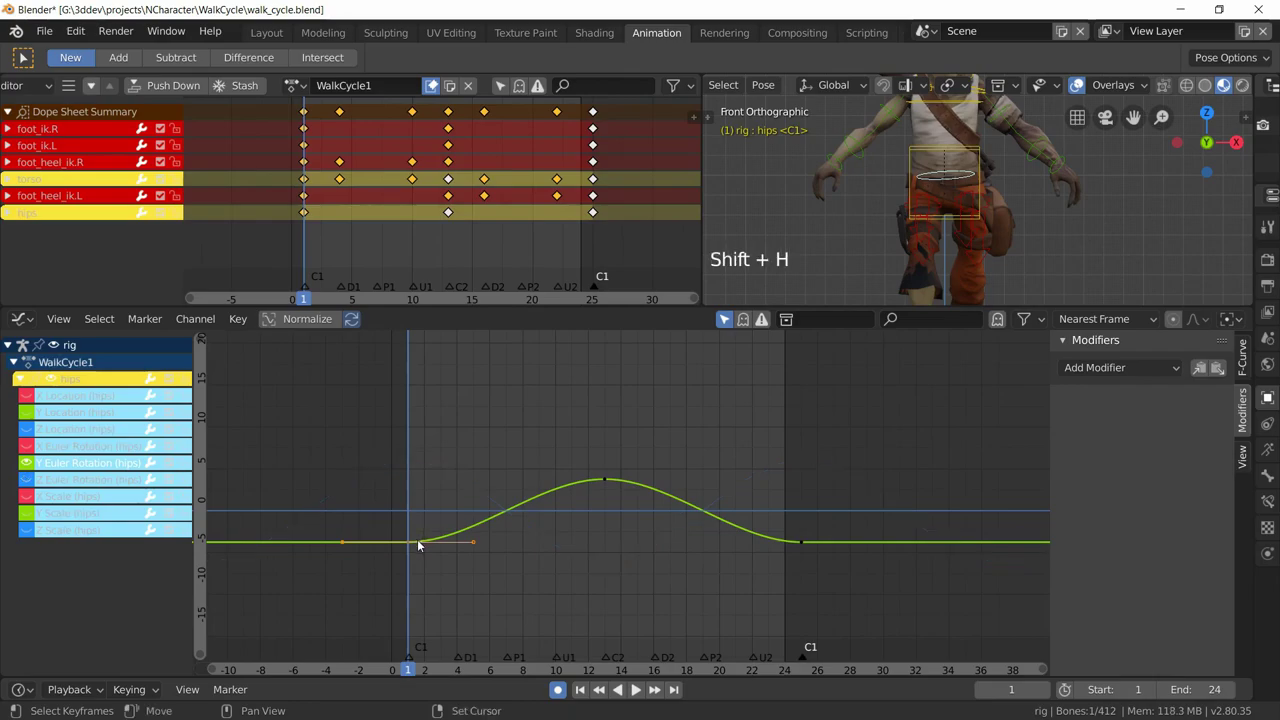
click(1108, 368)
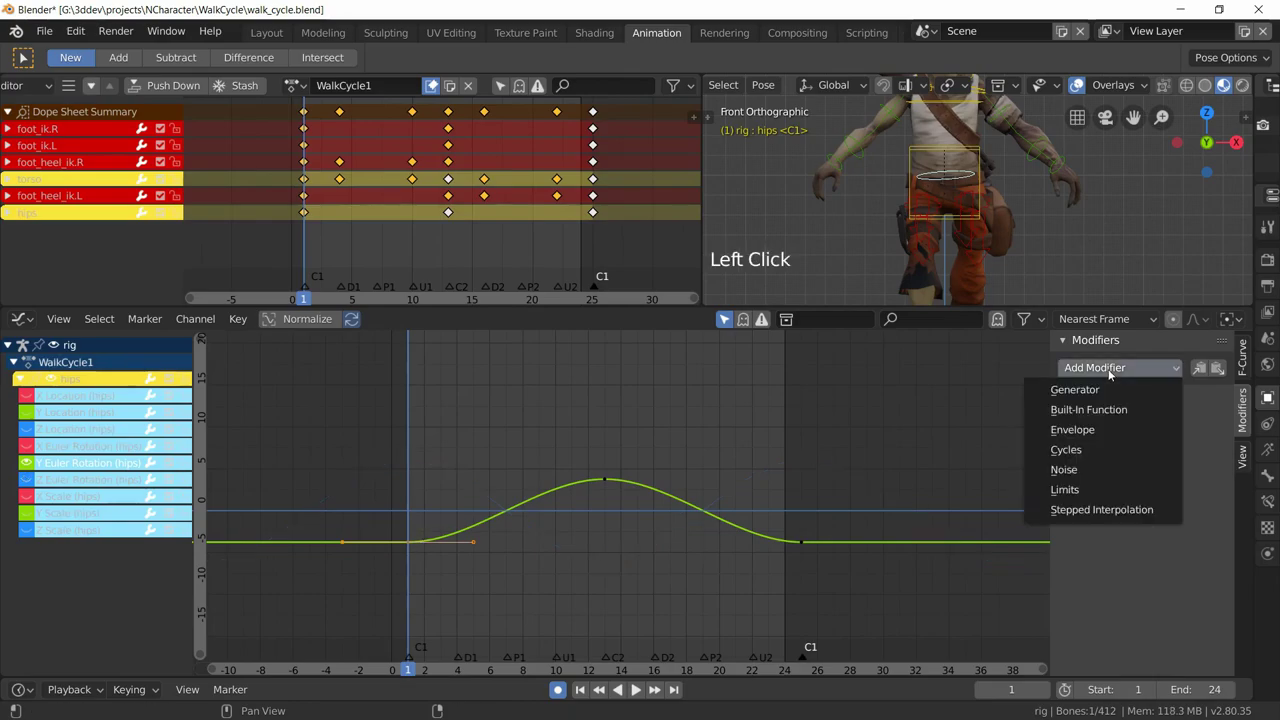
click(1081, 449)
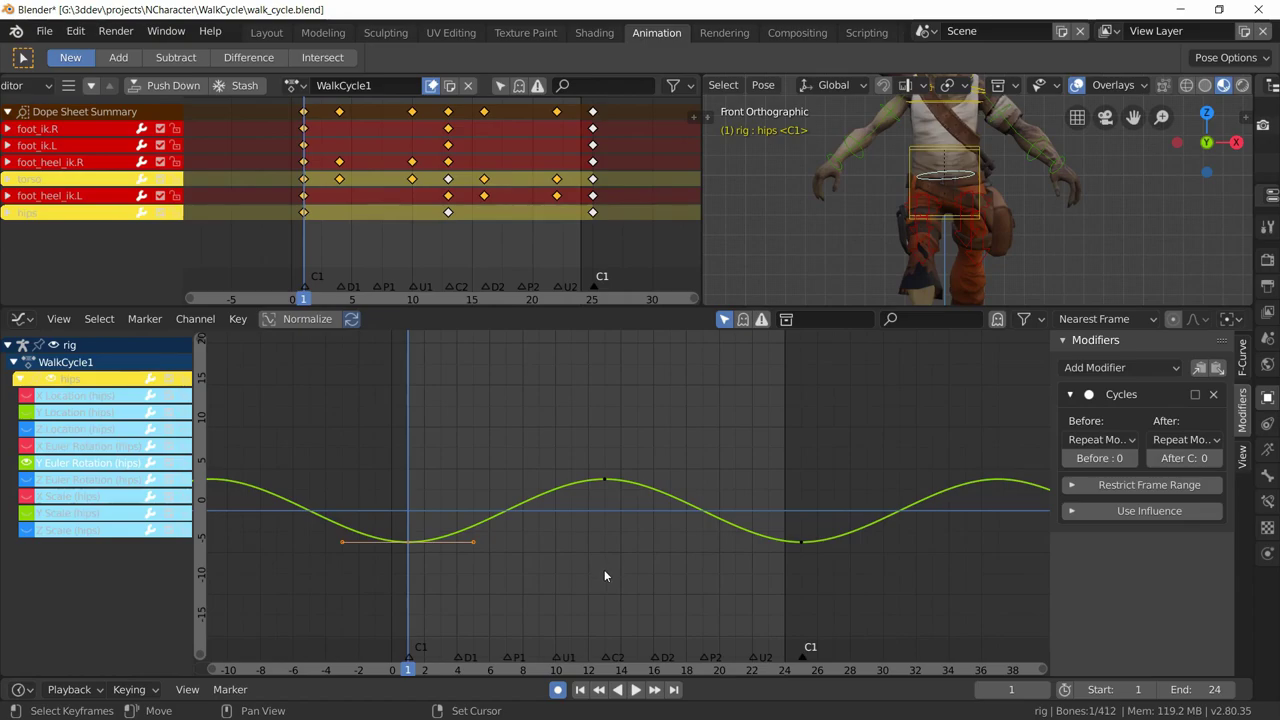
Shift all keys of the hips' Y Euler Rotation curve 3 frames later
key(a)
key(g)
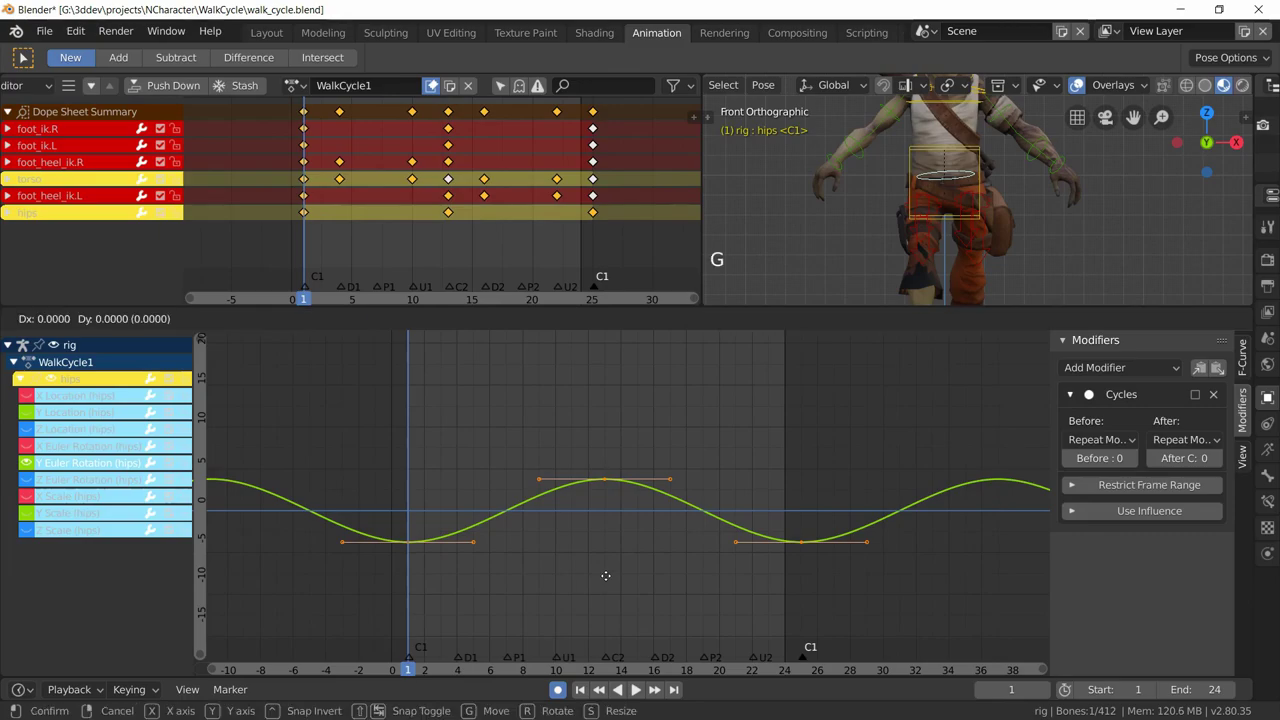
text(3)
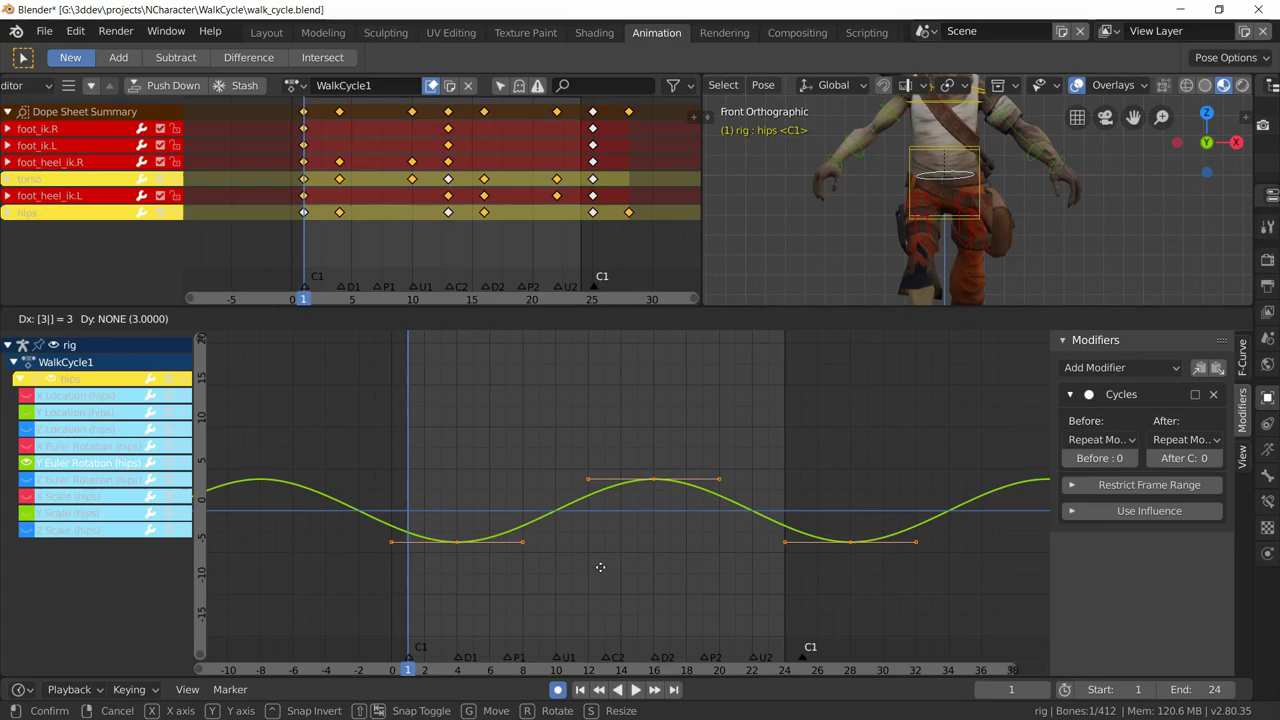
key(Return)
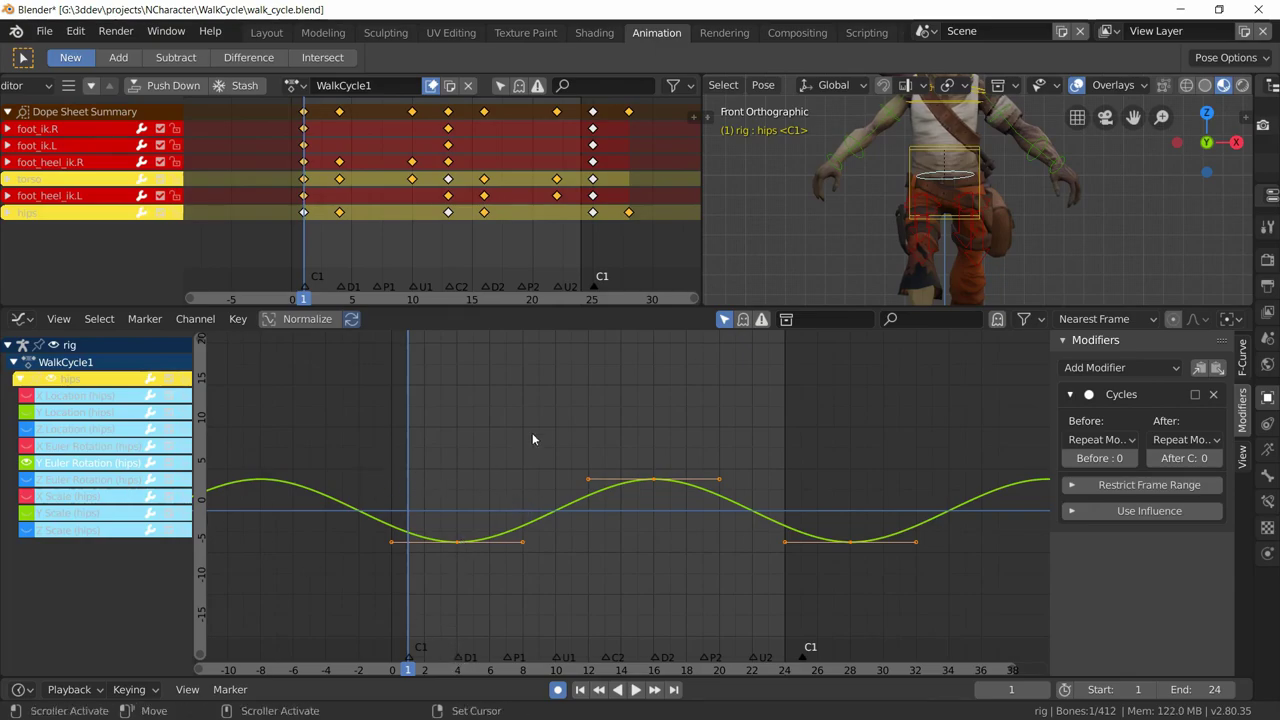
Show the hips' Z Euler Rotation curve alongside the Y curve and play the walk cycle to compare their offset keys
click(25, 480)
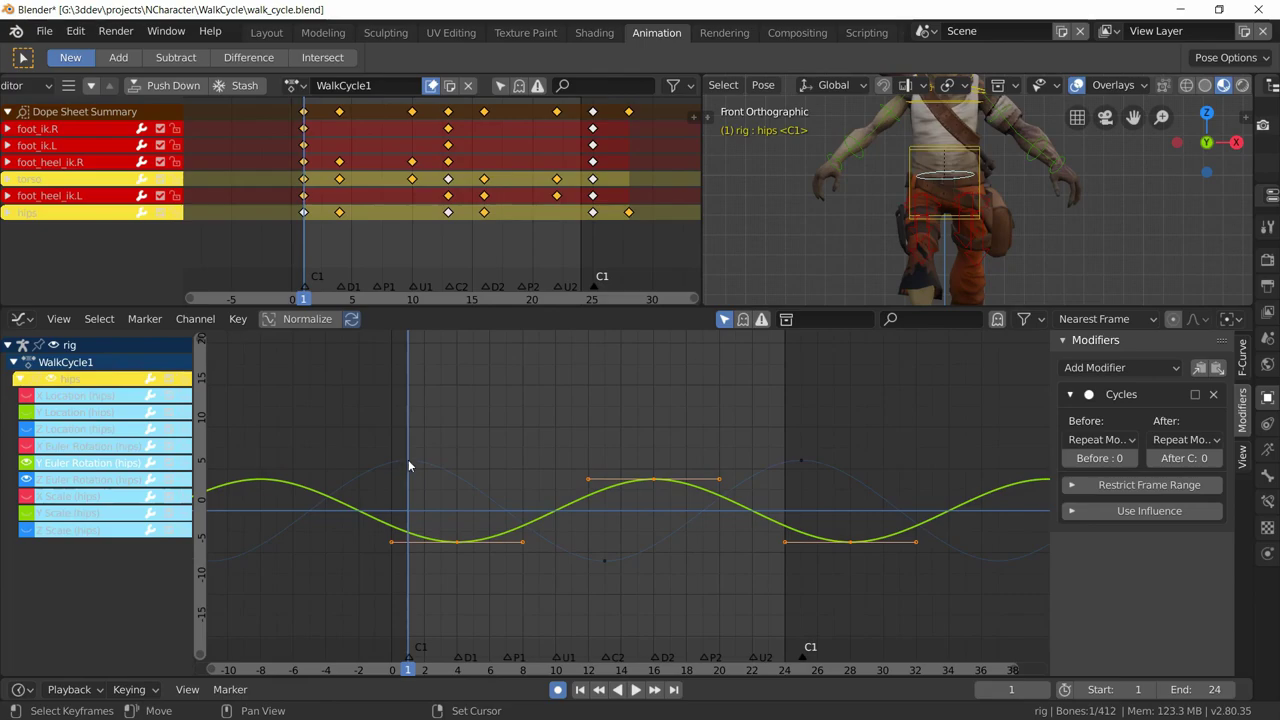
click(408, 460)
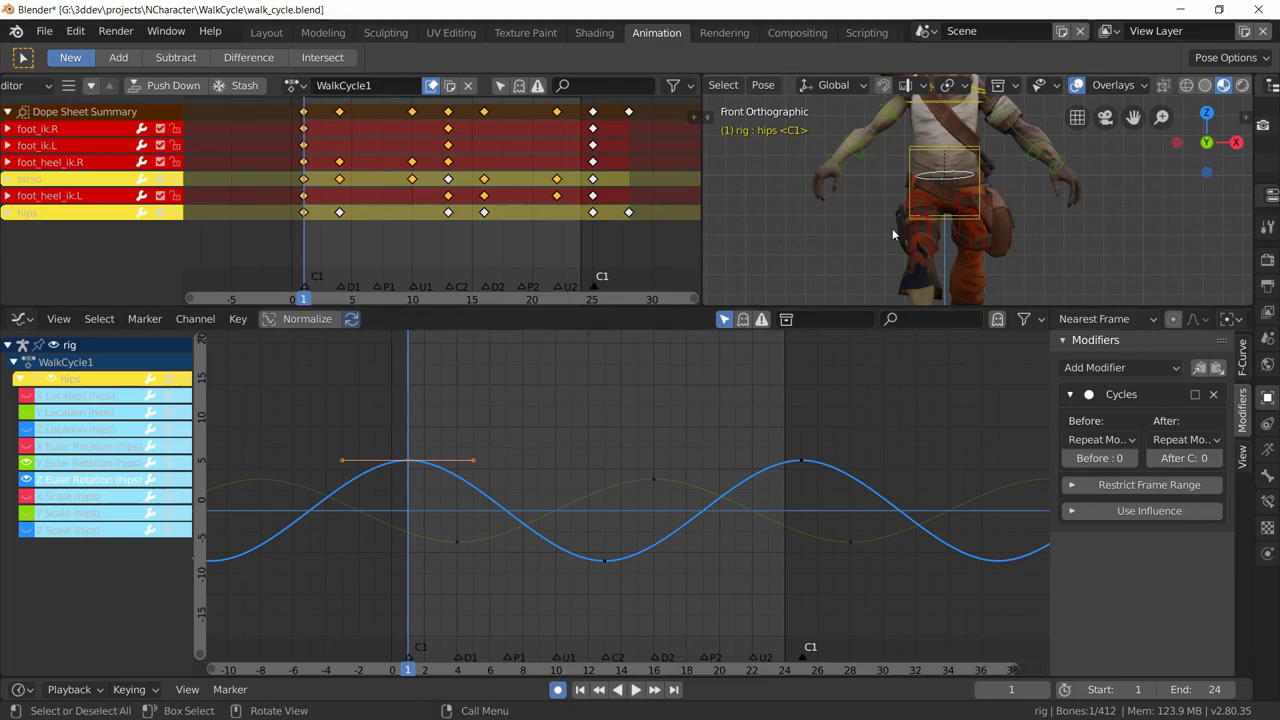
key(space)
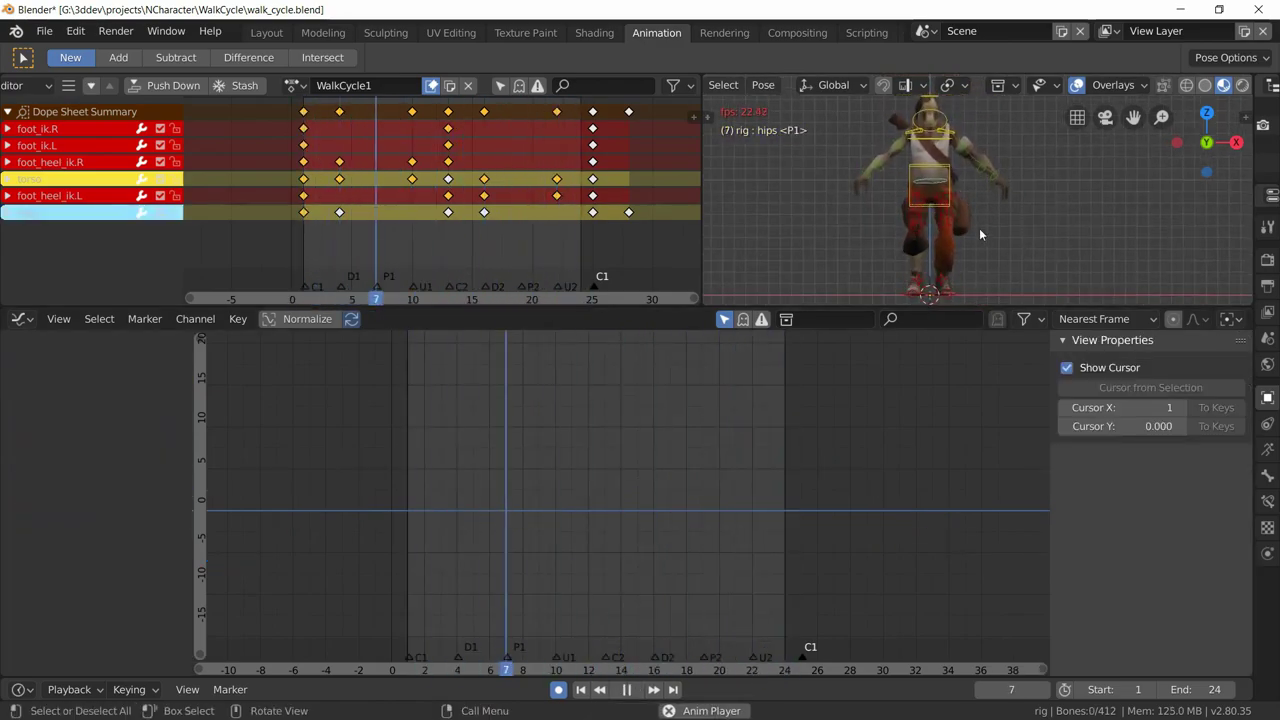
click(979, 228)
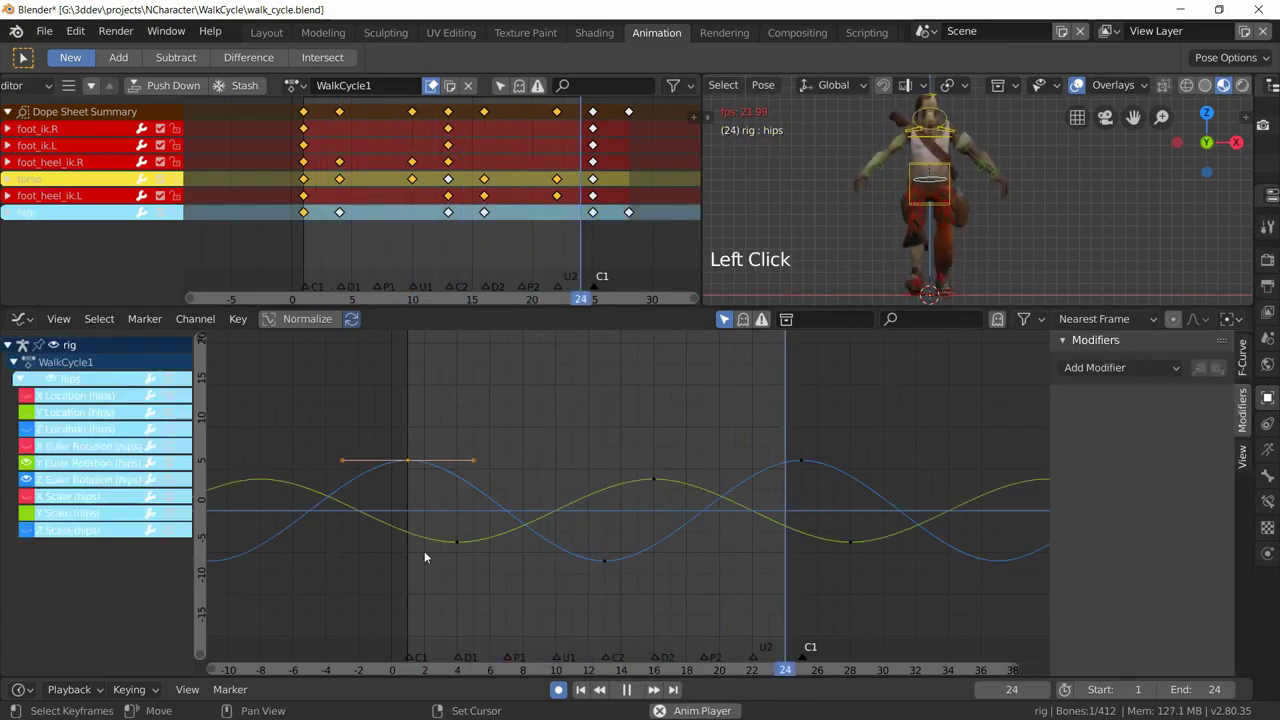
click(456, 542)
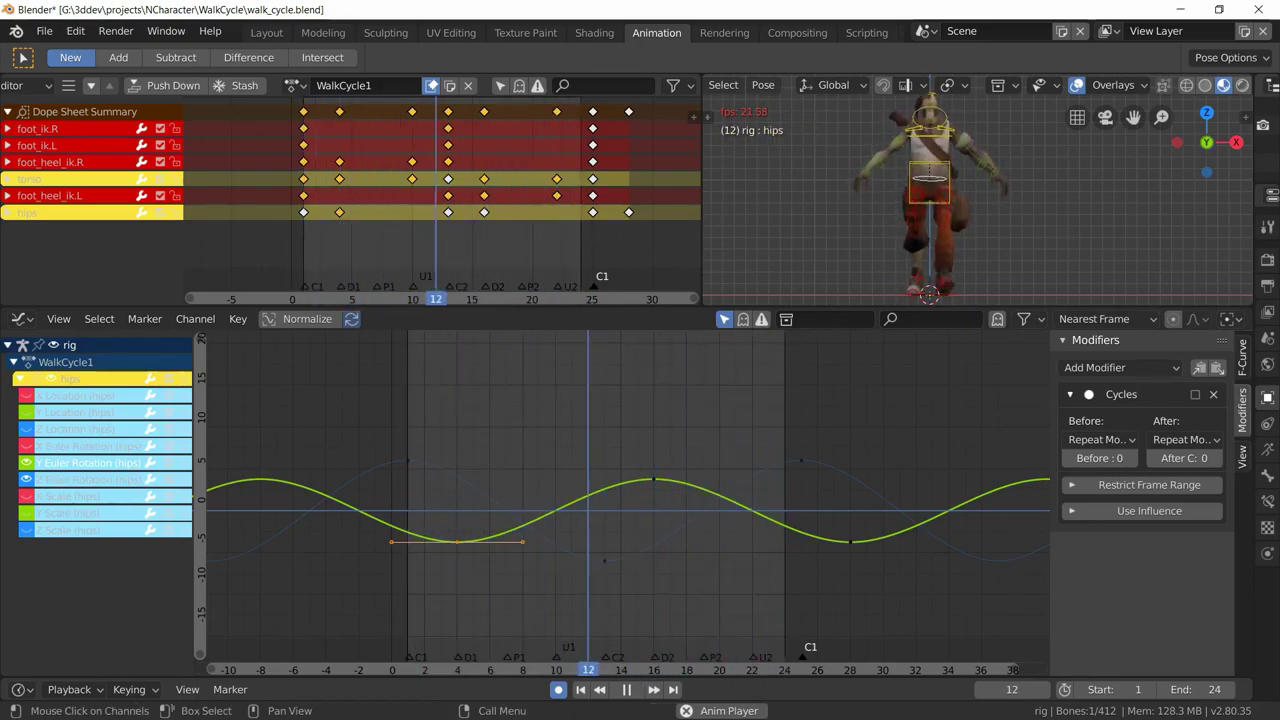
key(Escape)
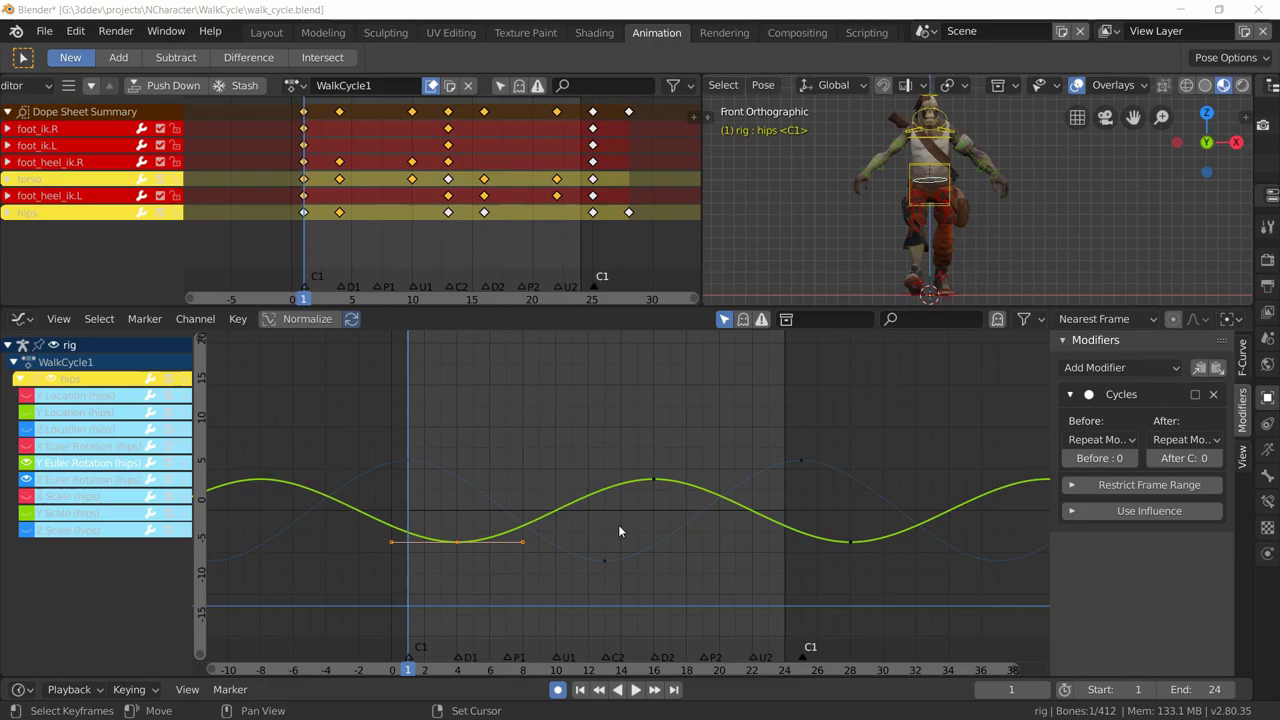
key(a)
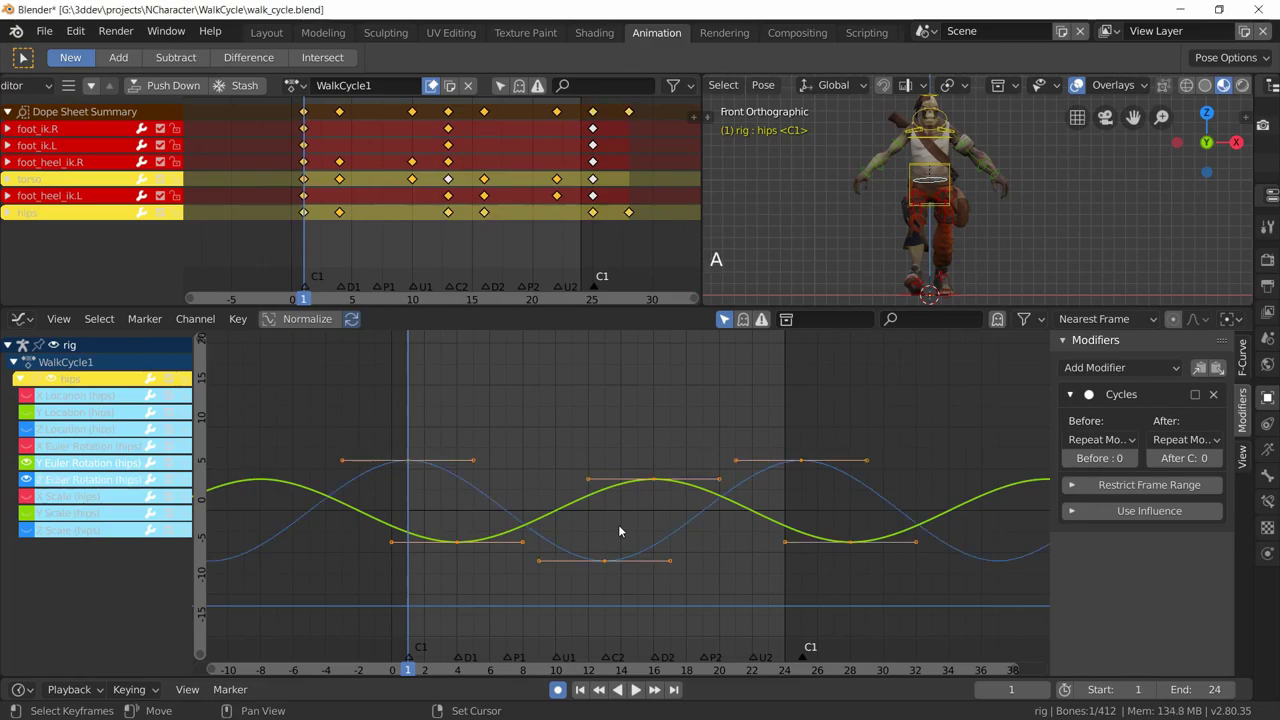
key(s)
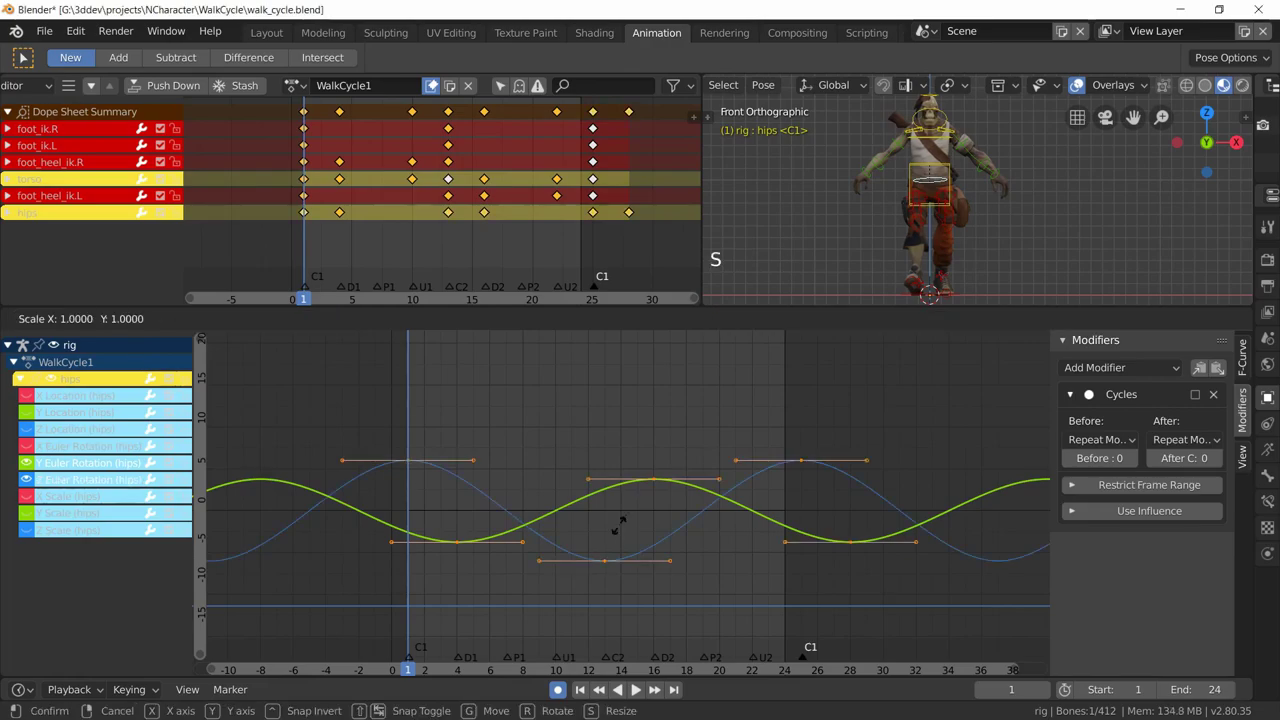
key(y)
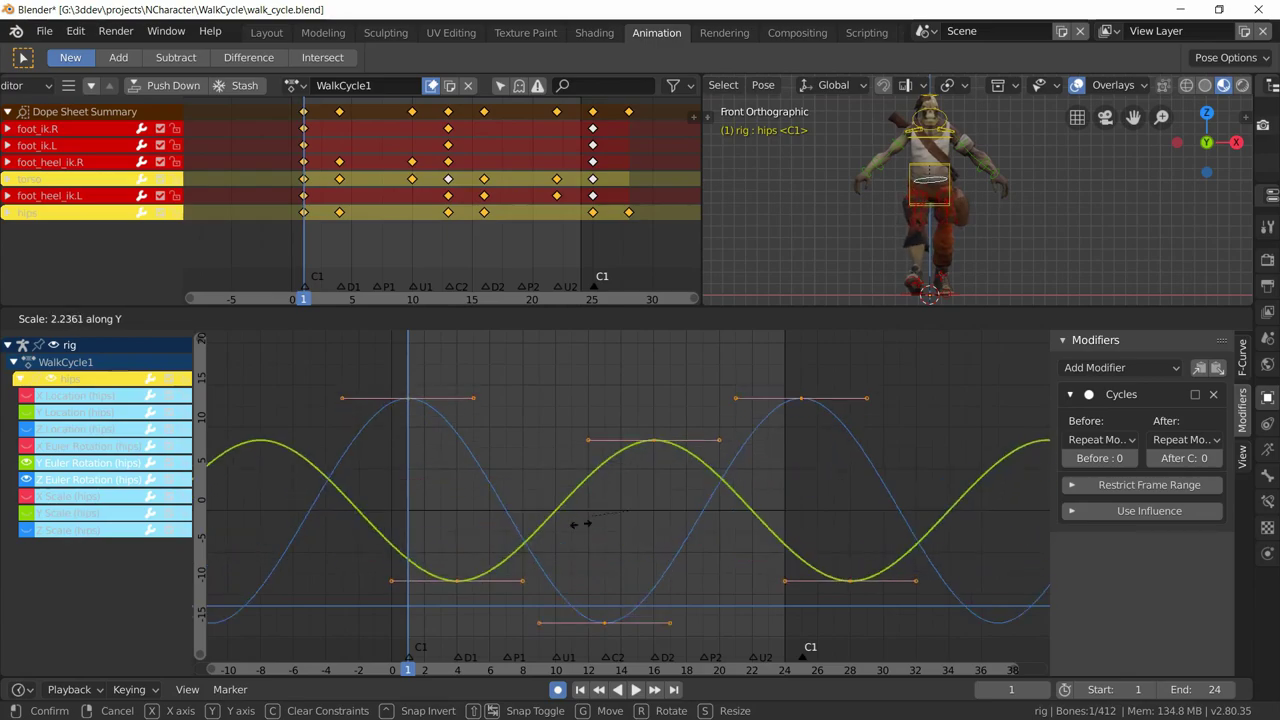
right_click(599, 521)
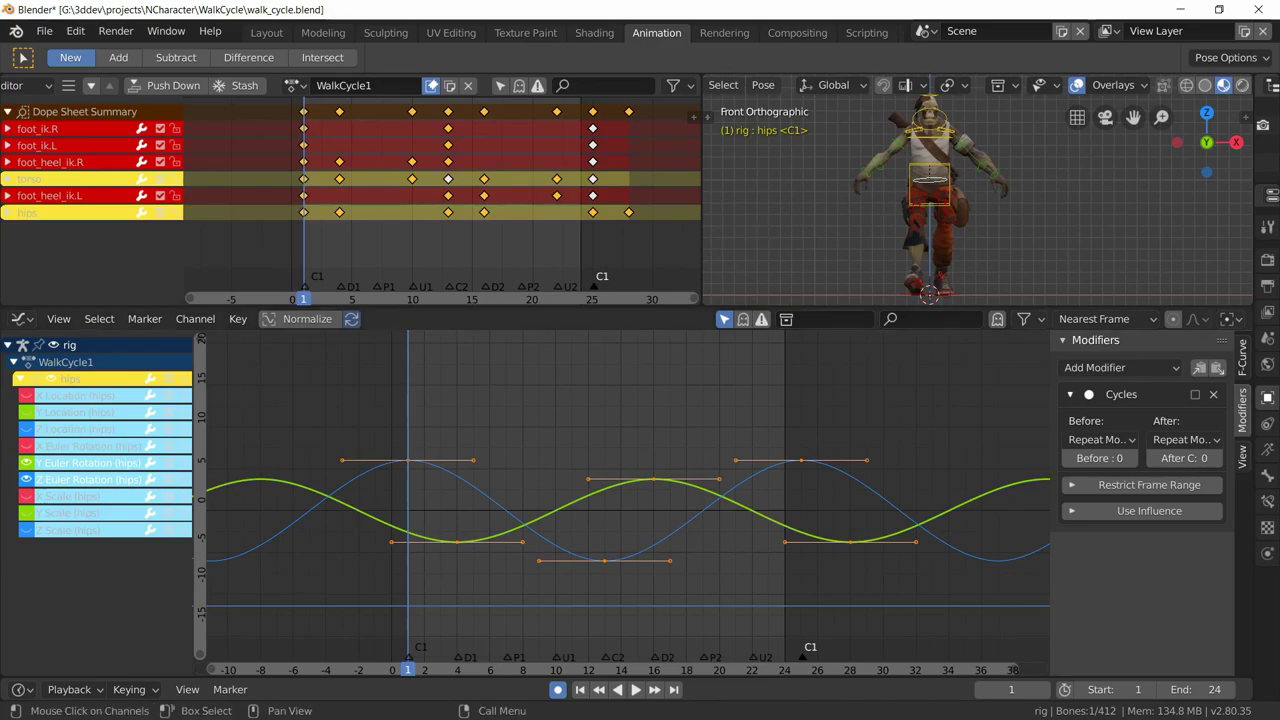
Switch to the Layout workspace and put the rig in Pose Mode
click(267, 32)
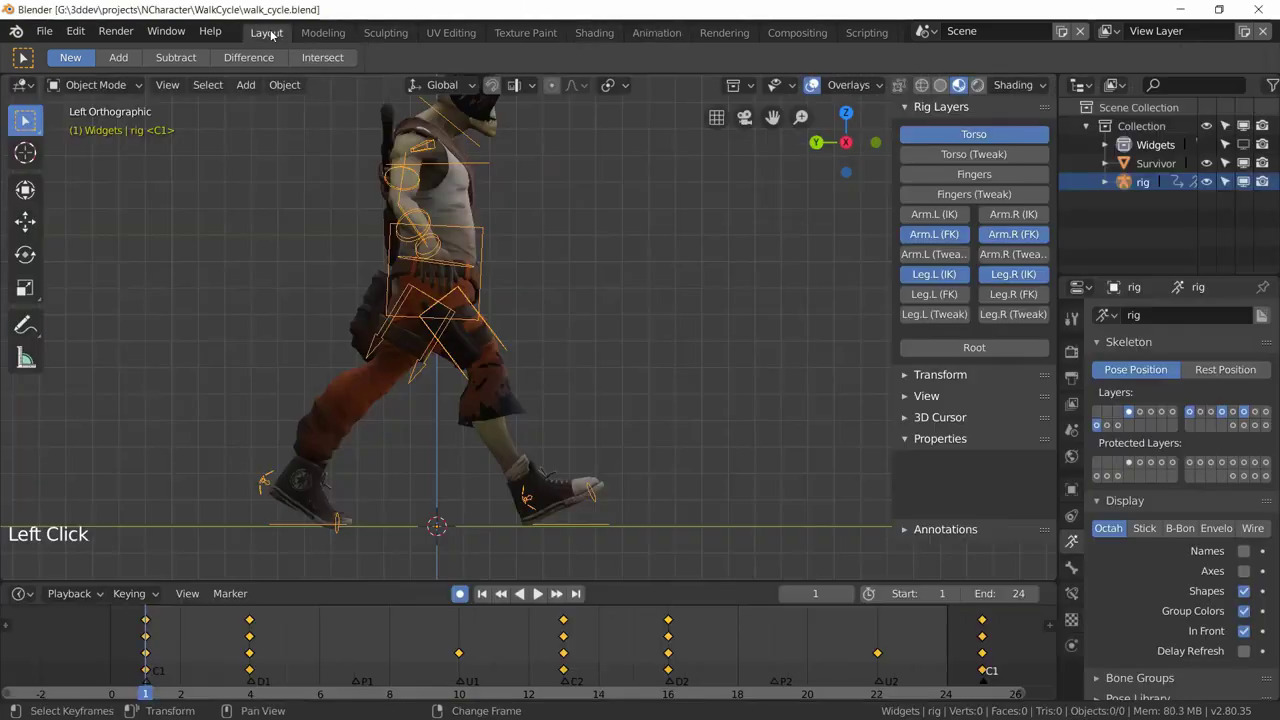
click(90, 85)
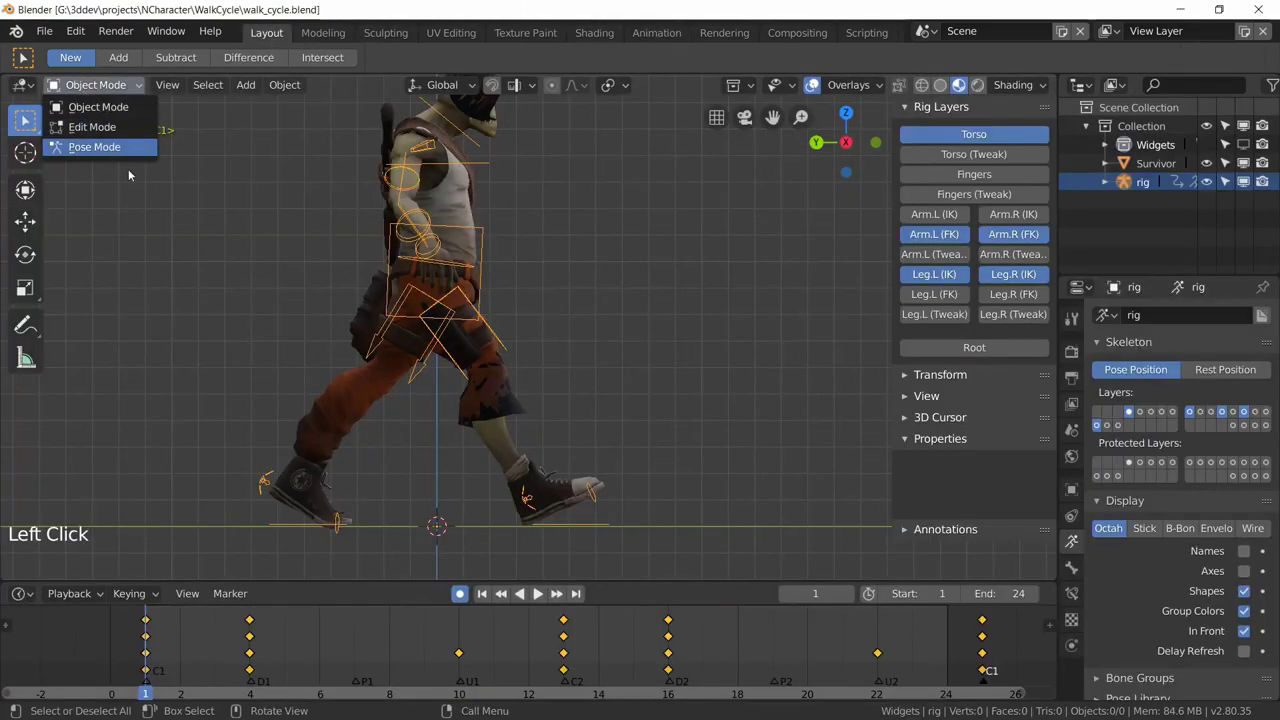
click(100, 147)
Examine how both feet move between the C1 pose at frame 1 and the D1 pose at frame 4 in the side view
scroll(409, 402, up, 3)
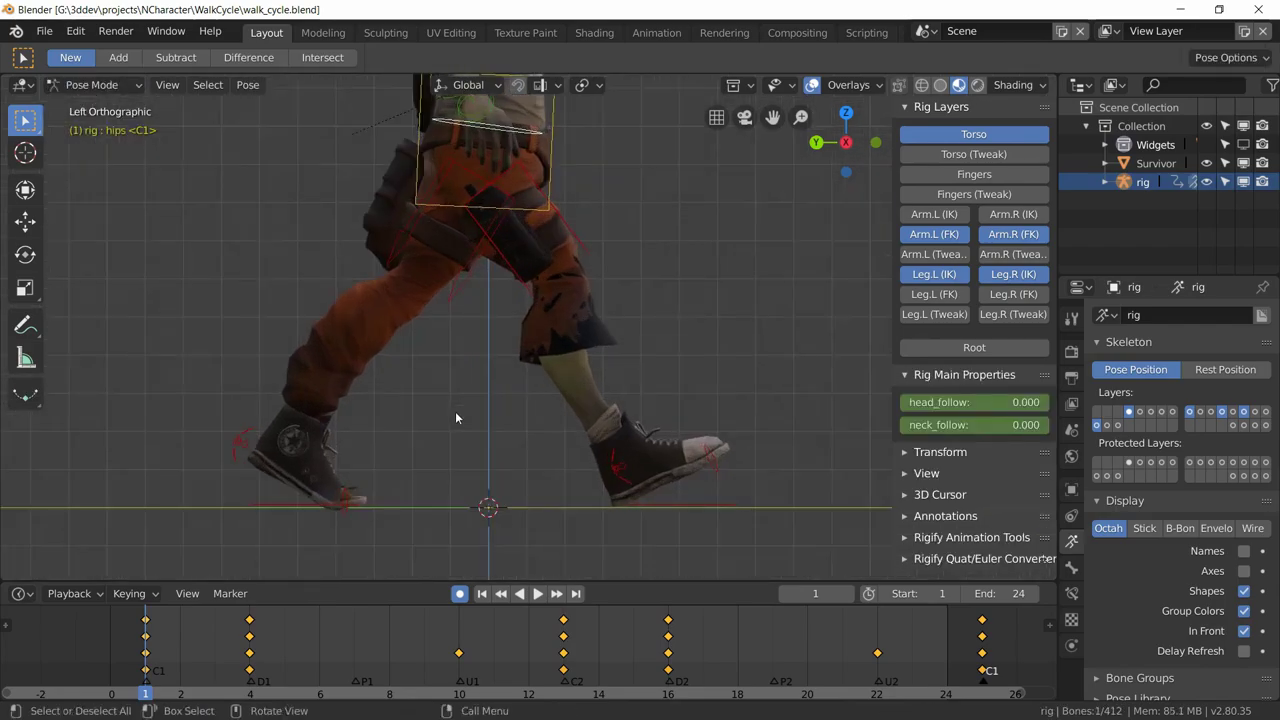
shift+middle_drag(455, 411, 448, 360)
scroll(448, 367, up, 2)
right_click(142, 662)
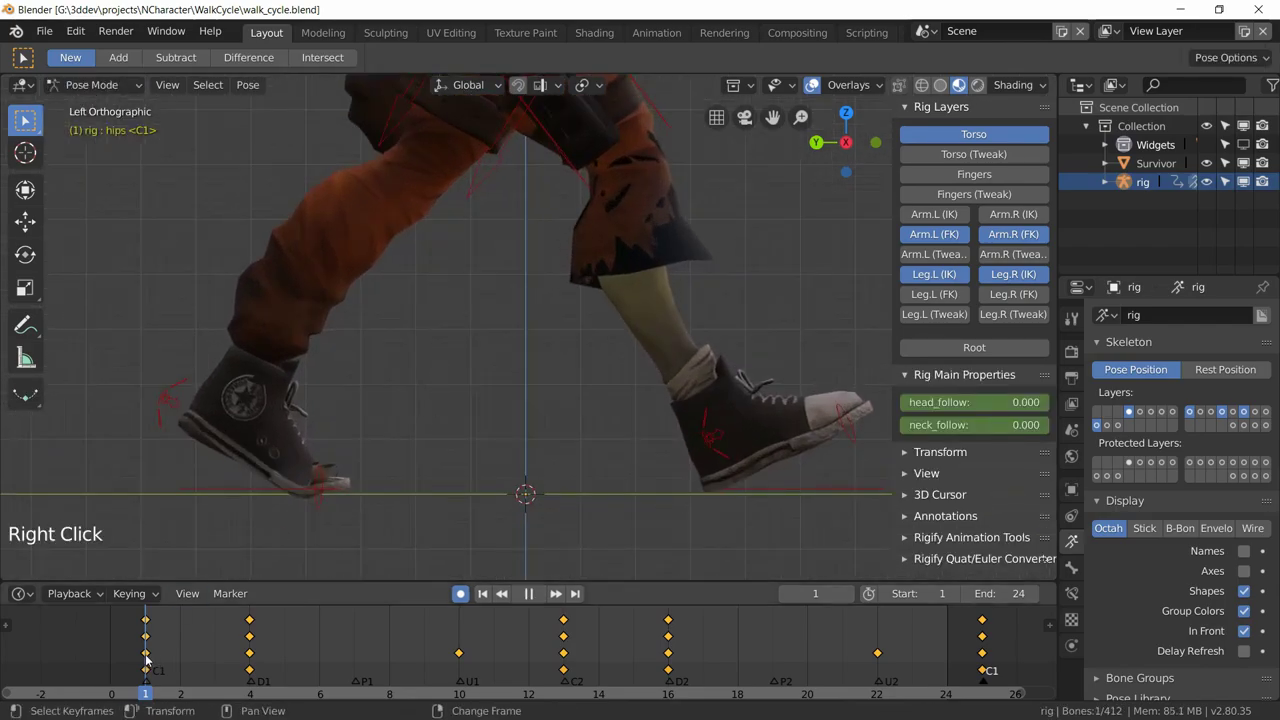
key(space)
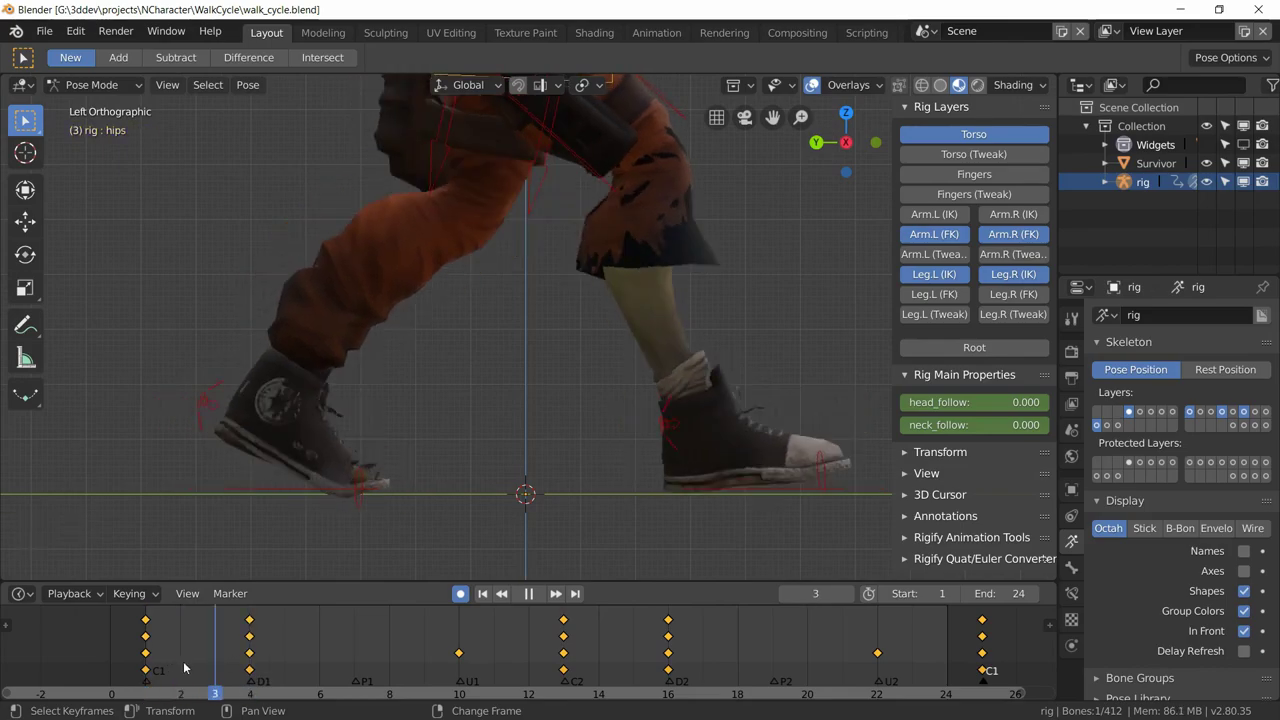
key(Escape)
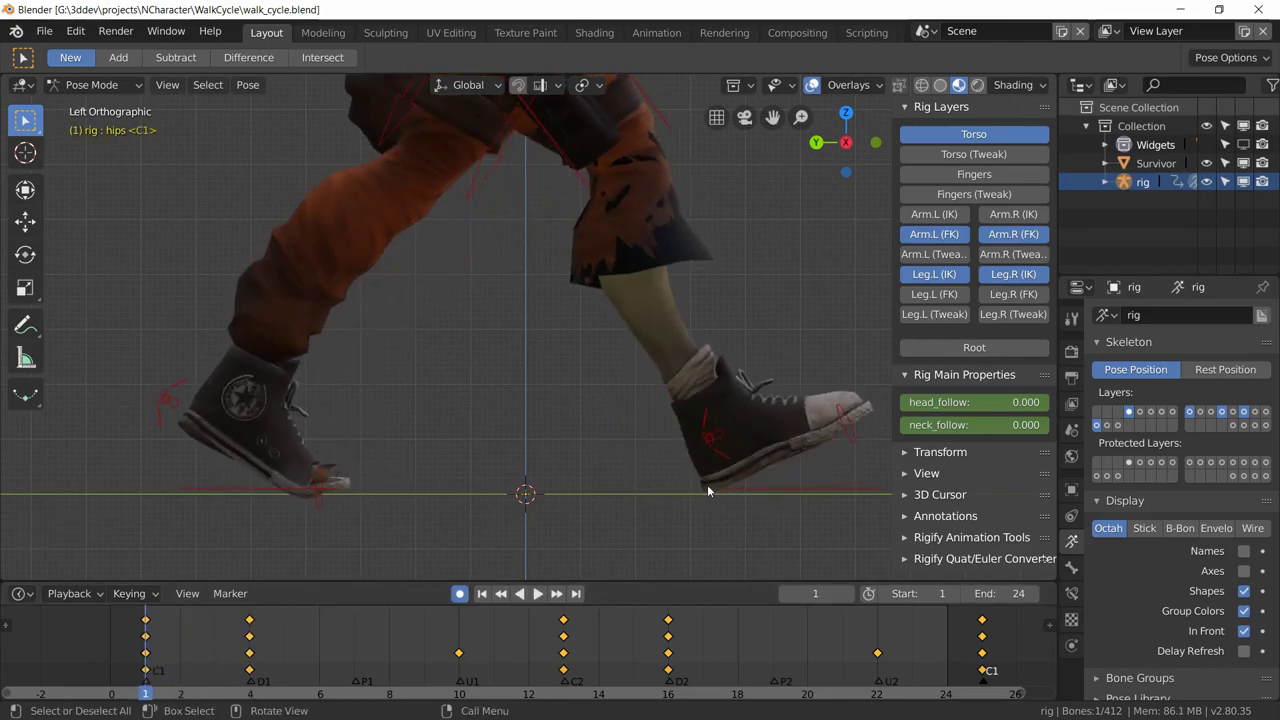
right_click(526, 480)
click(504, 468)
right_click(165, 648)
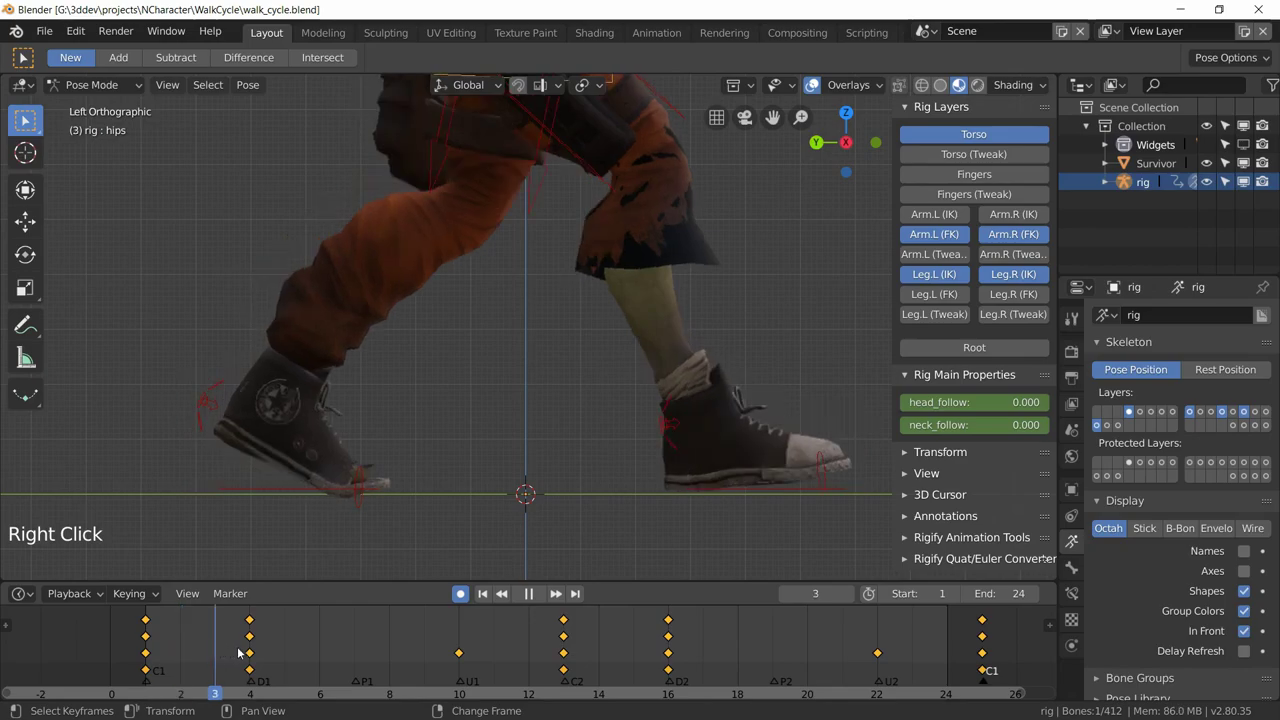
key(space)
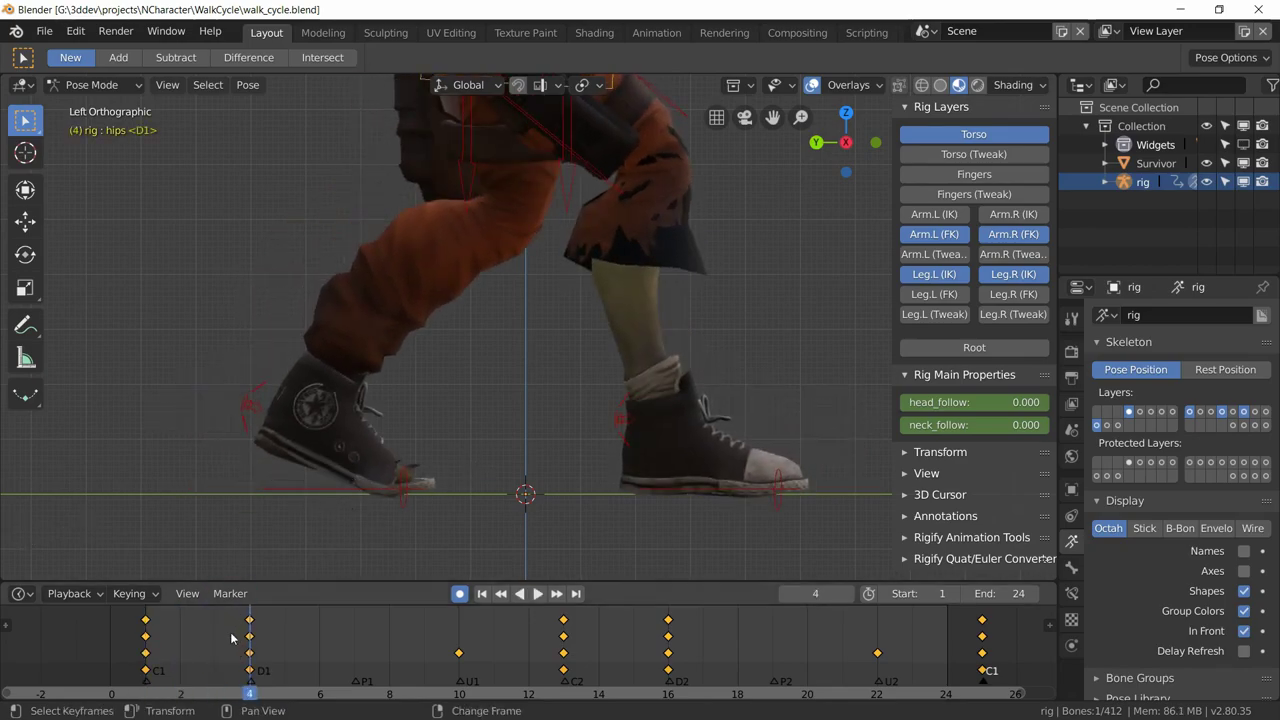
right_click(146, 636)
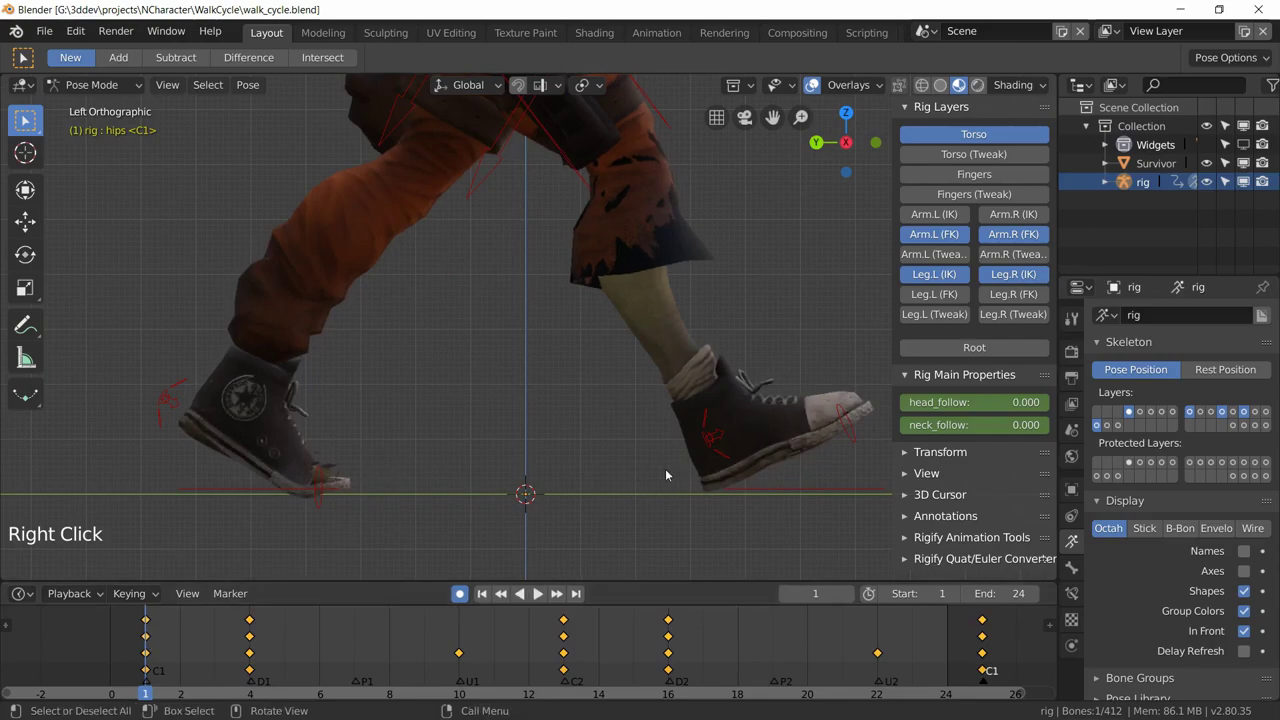
key(space)
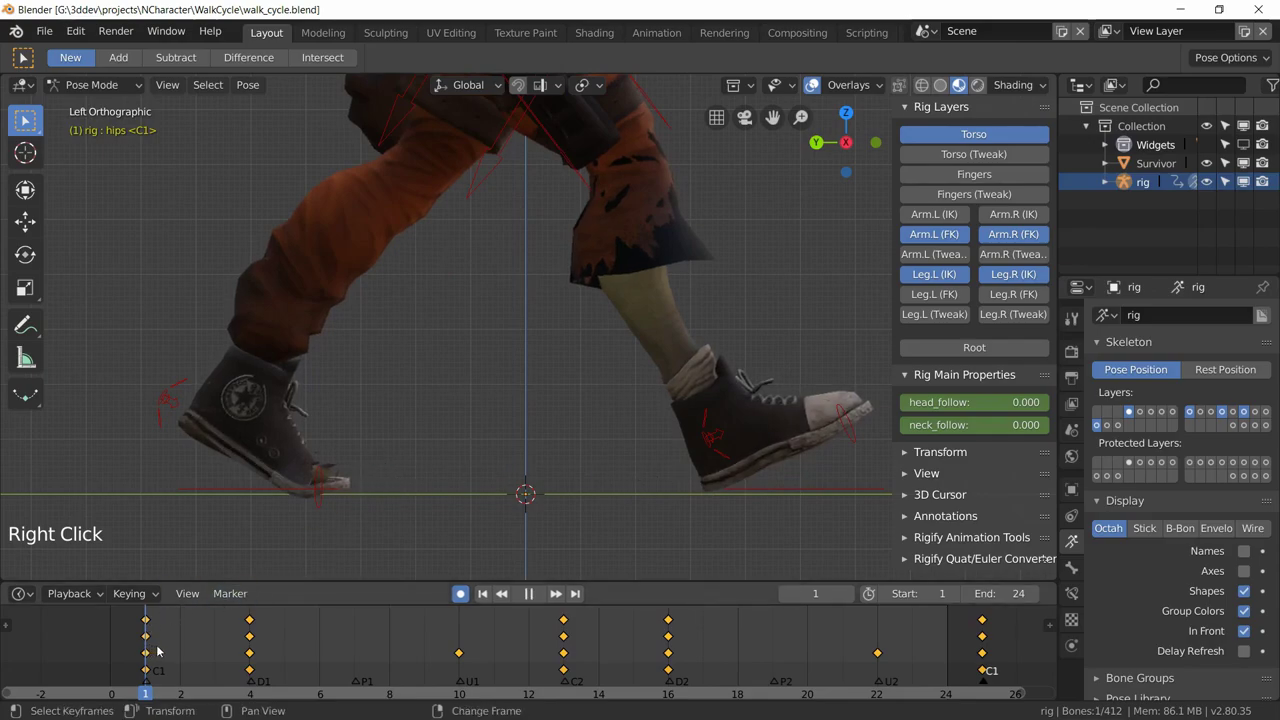
key(Escape)
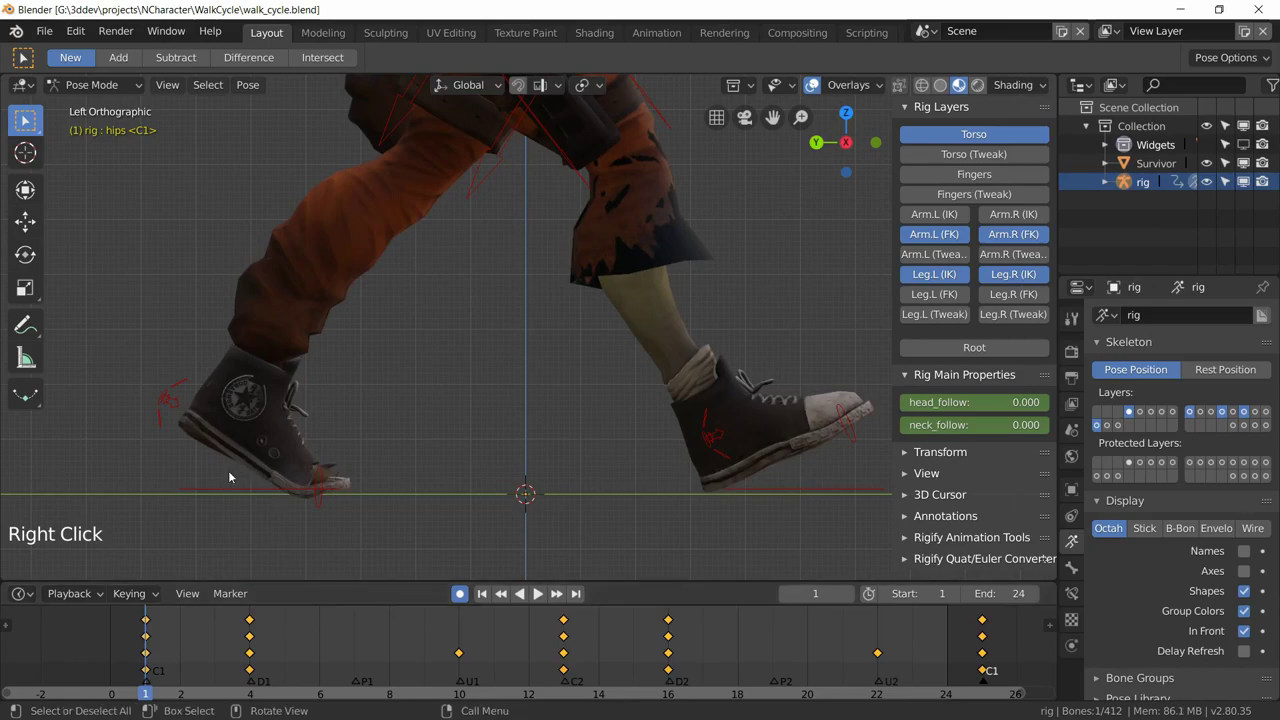
right_click(249, 648)
right_click(145, 648)
At frame 4, clear the rotation of the left heel control foot_heel_ik.L
right_click(245, 641)
click(247, 404)
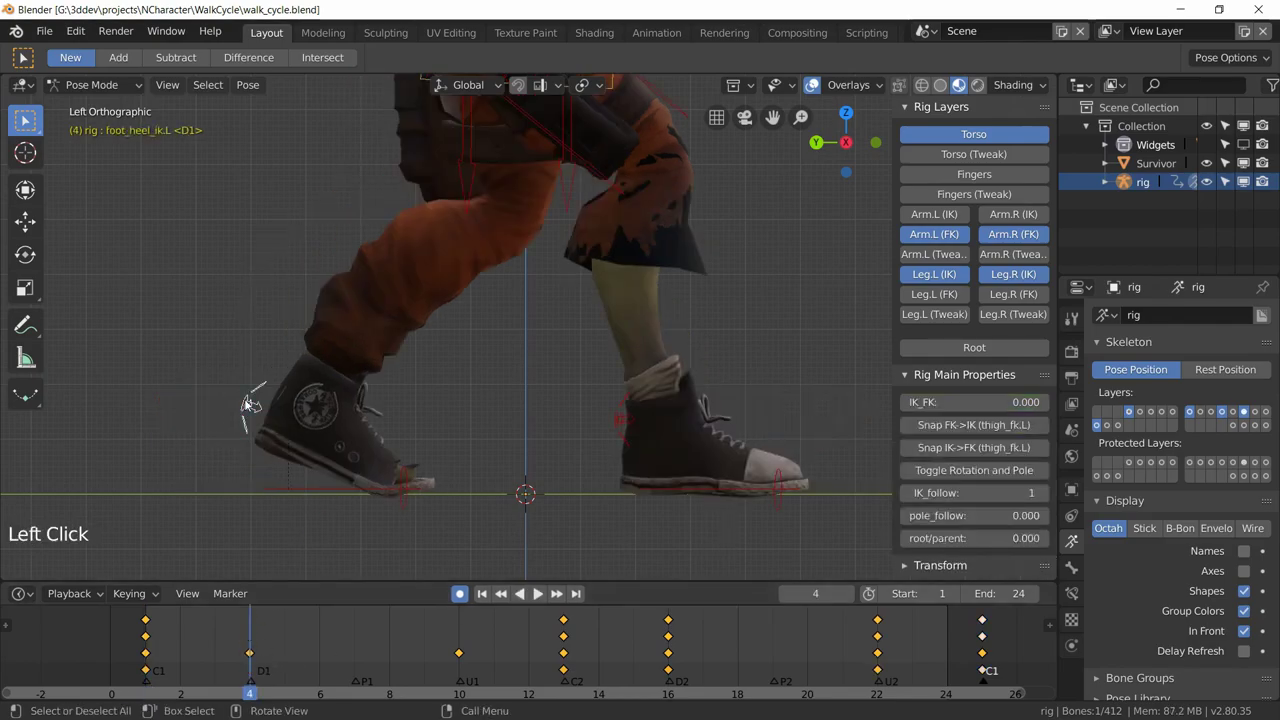
key(alt+r)
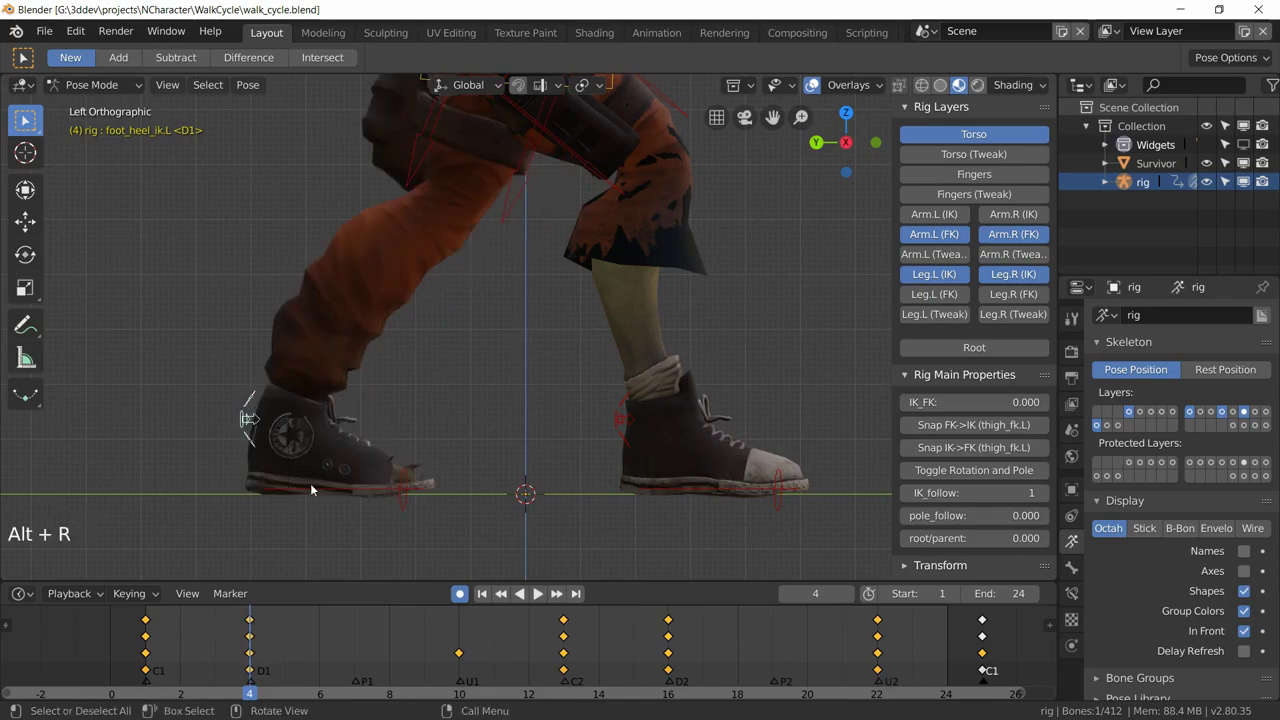
Rotate the left foot control foot_ik.L at frame 4 so the heel lifts steeply and the toes point down
click(312, 486)
key(r)
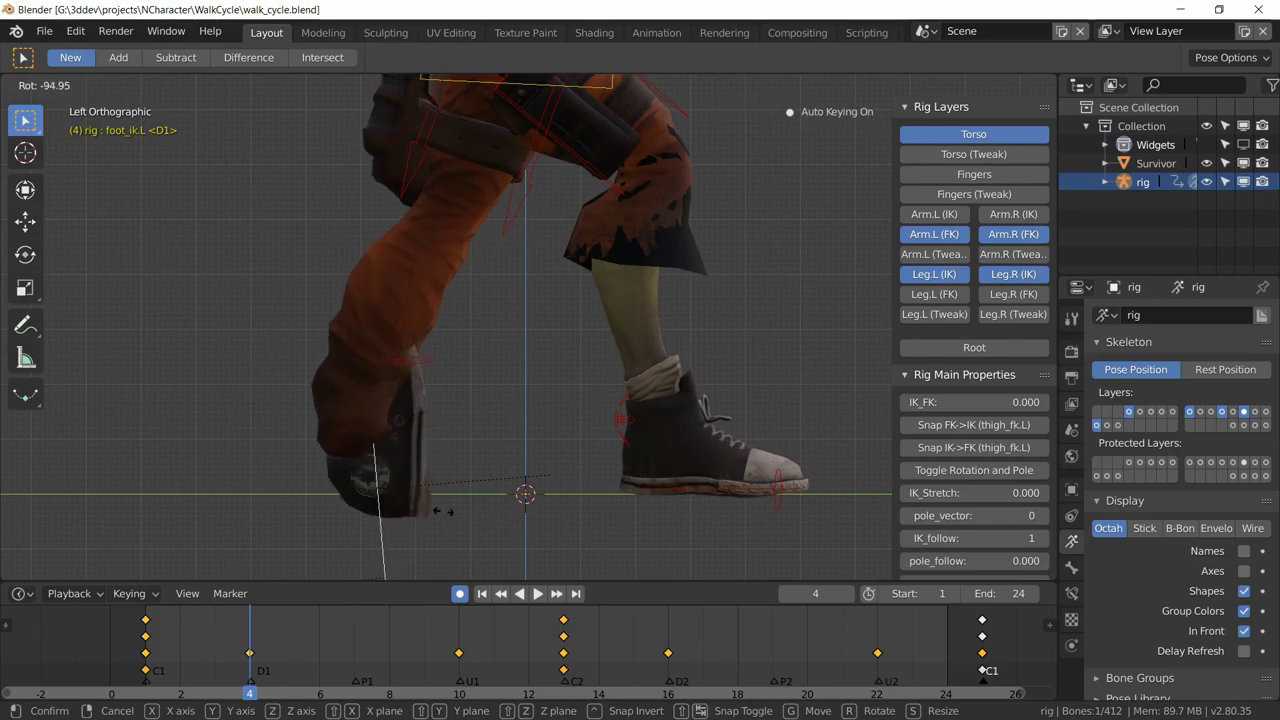
right_click(627, 428)
key(r)
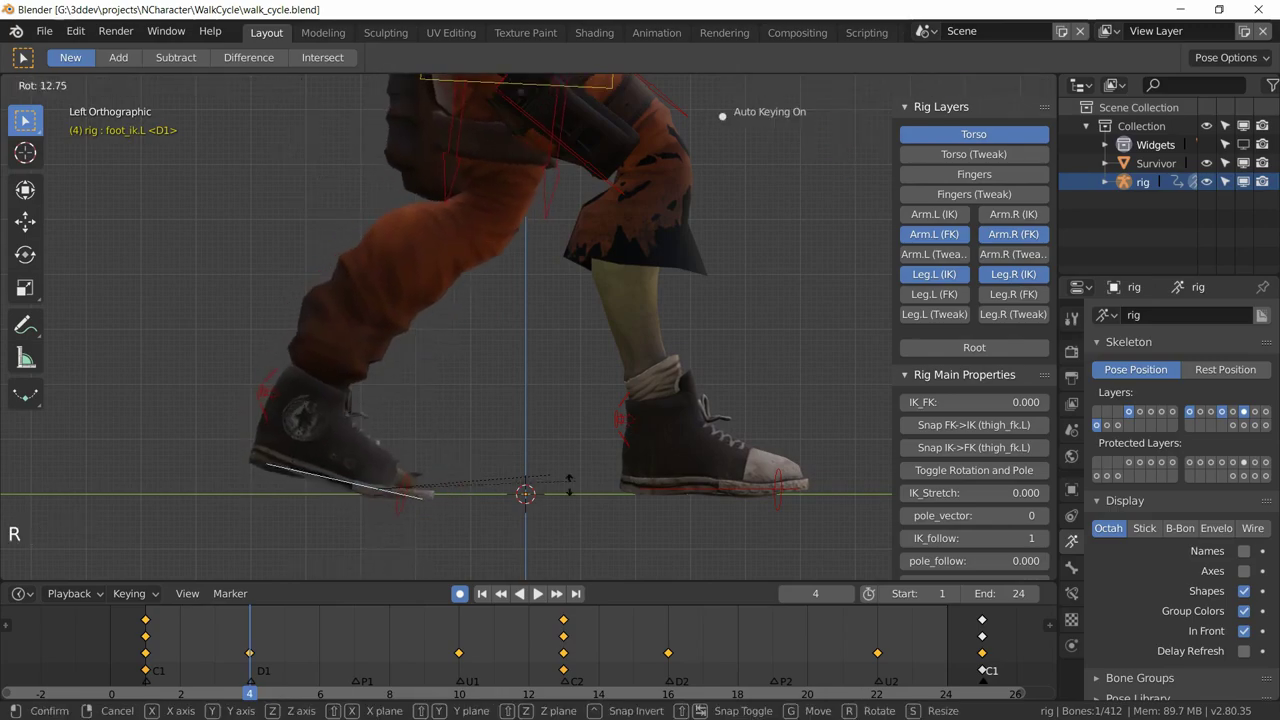
click(523, 398)
key(r)
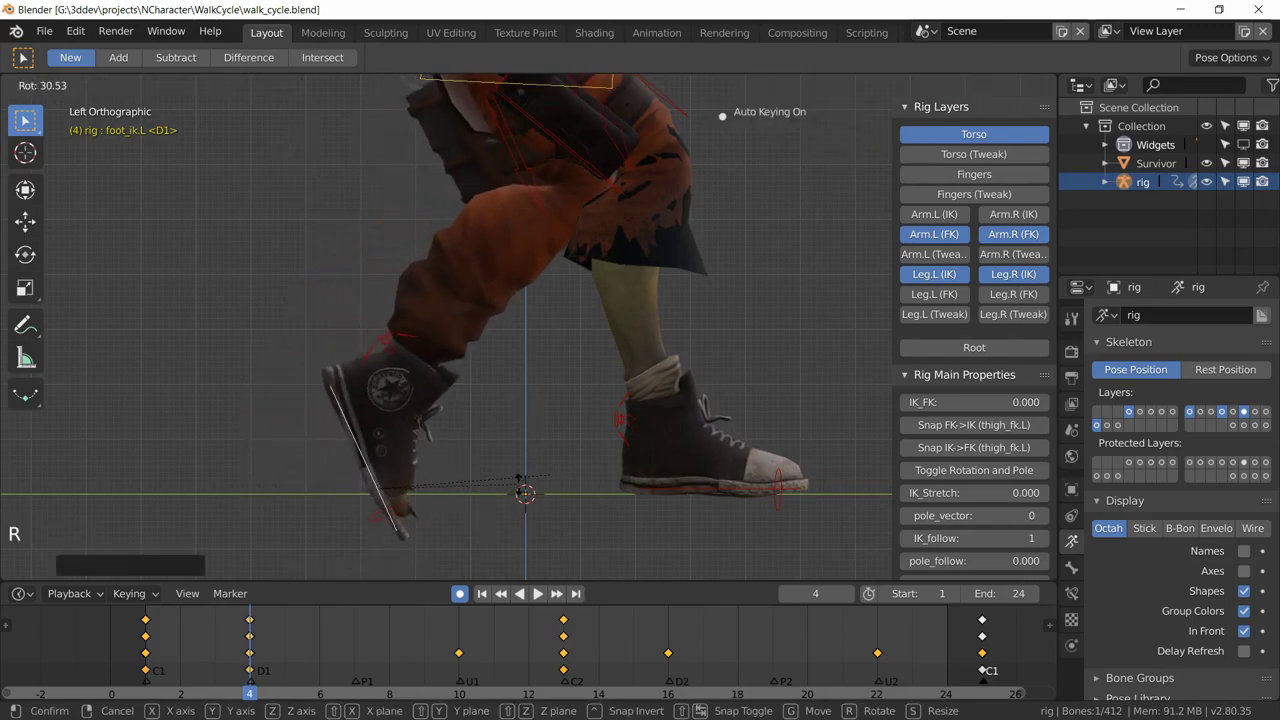
click(471, 498)
Move foot_ik.L backward and slightly up at frame 4, refining its position against the preceding frames so the toes stay near the ground
key(g)
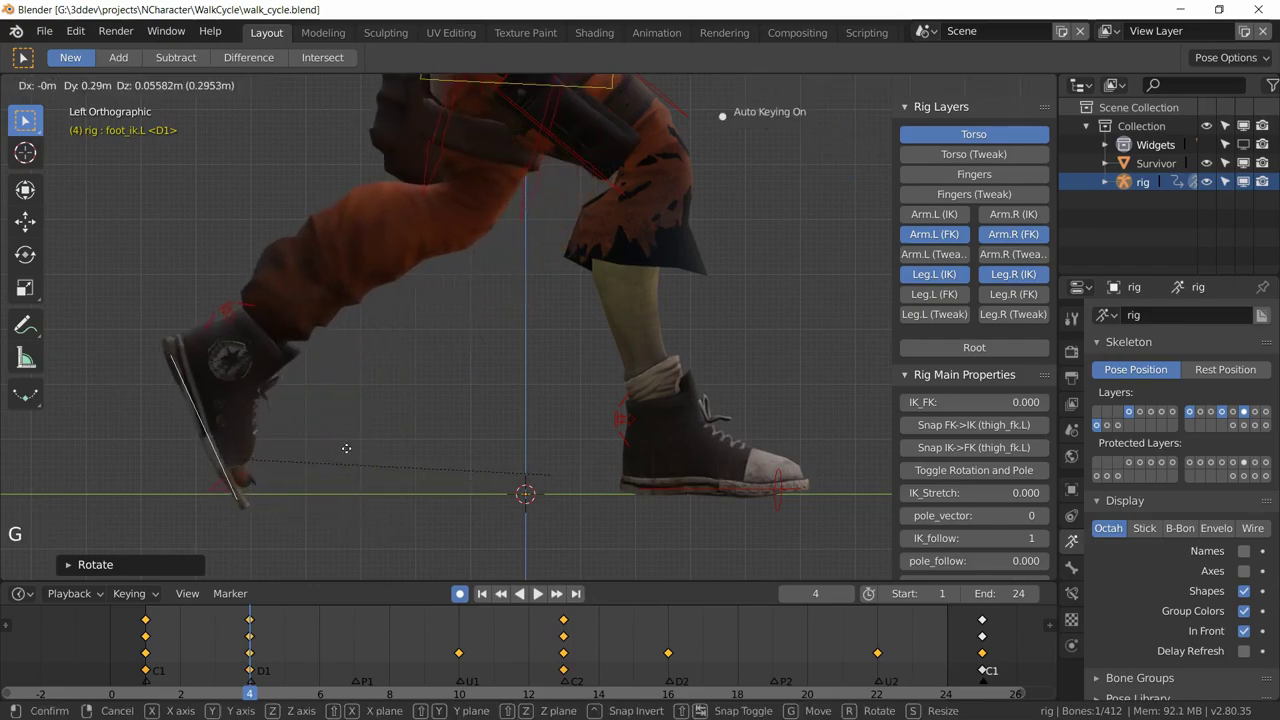
click(582, 482)
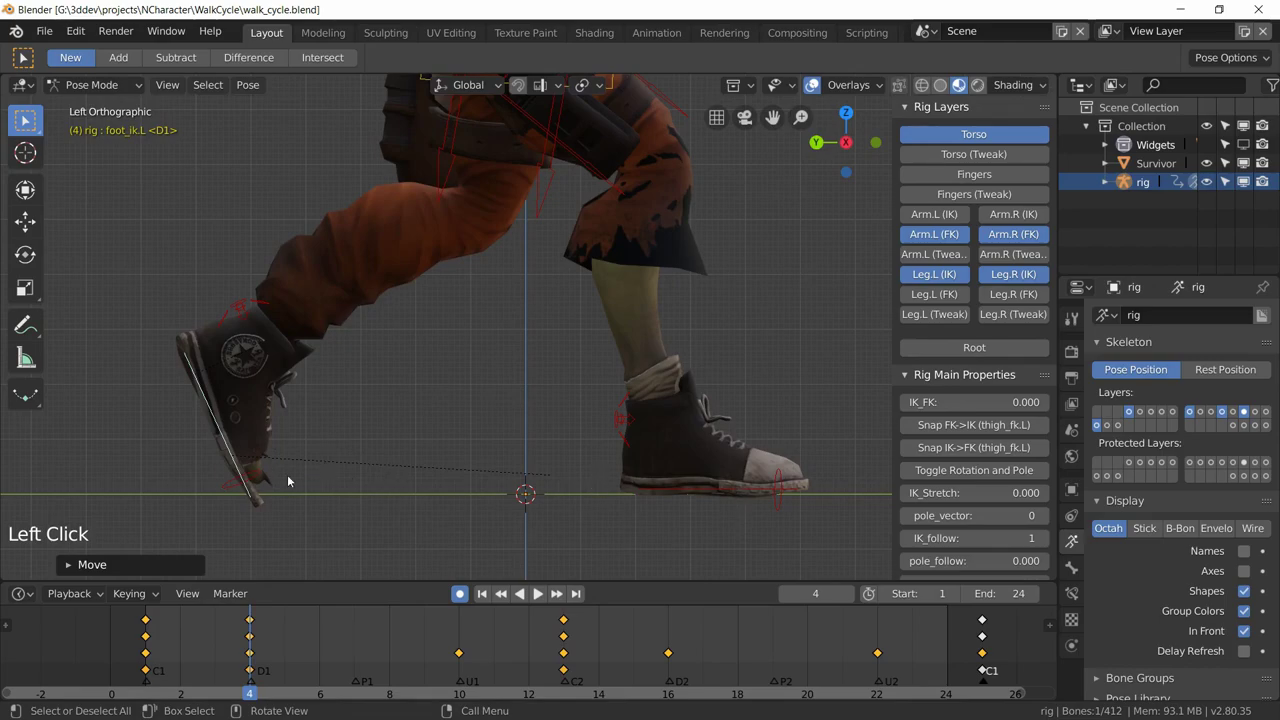
right_drag(212, 680, 249, 655)
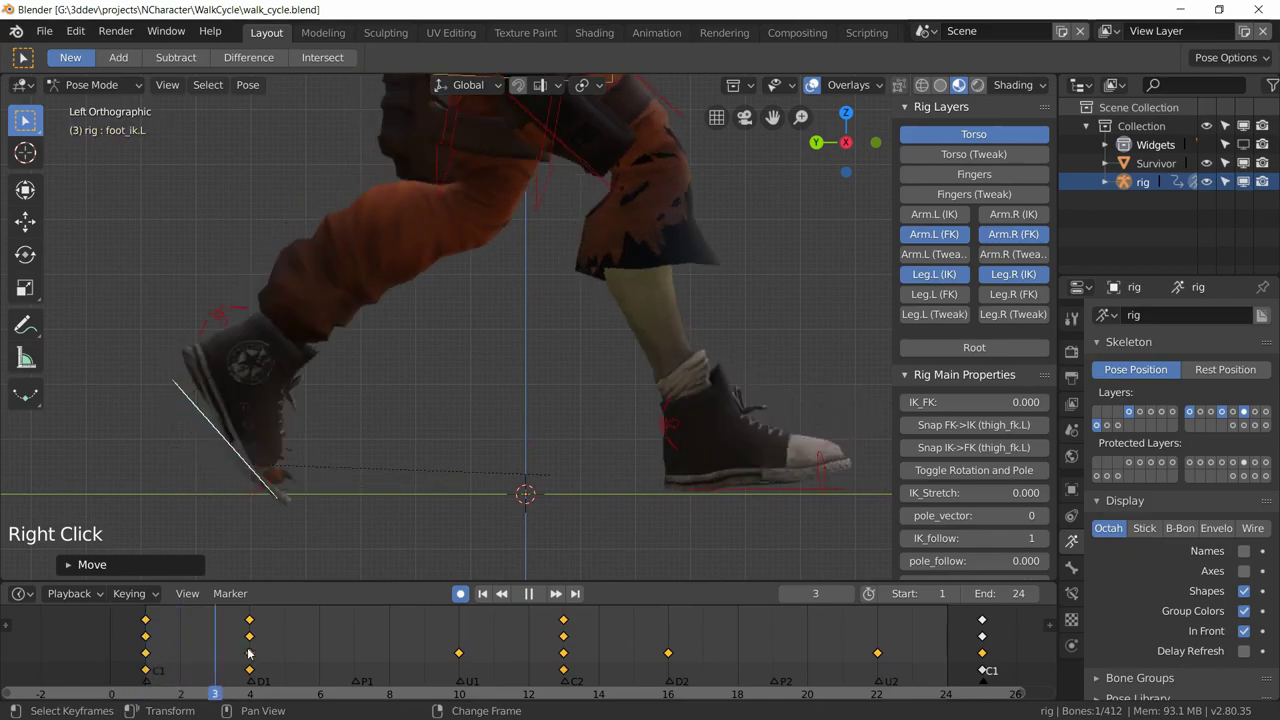
key(g)
click(345, 432)
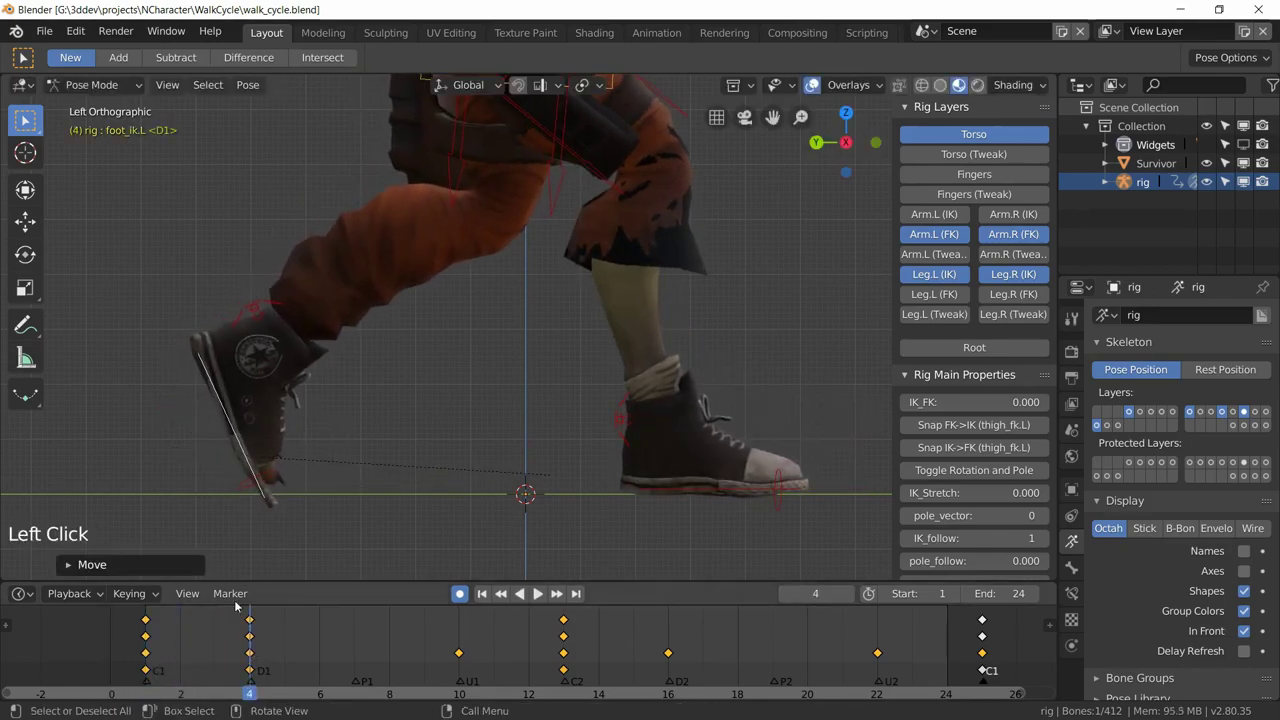
Compare the left foot between frames 1 and 4 and shift foot_ik.L slightly backward along global Y at frame 4
right_drag(238, 606, 249, 637)
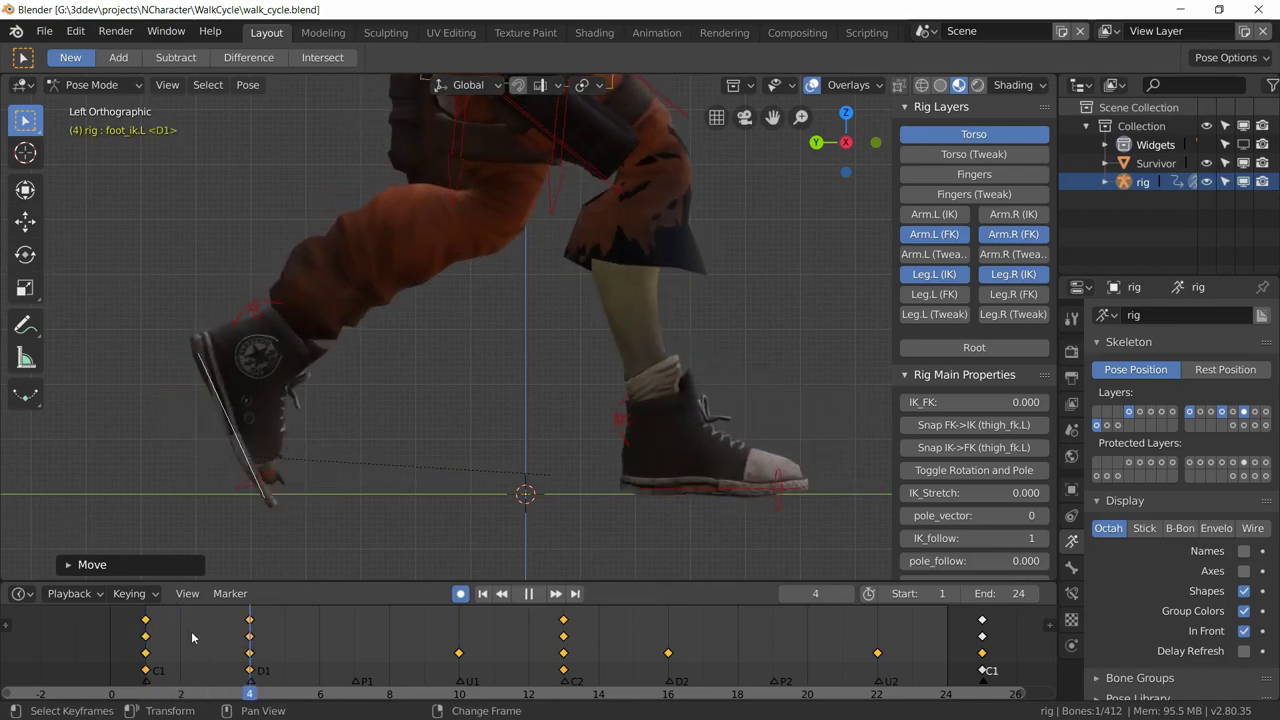
key(Escape)
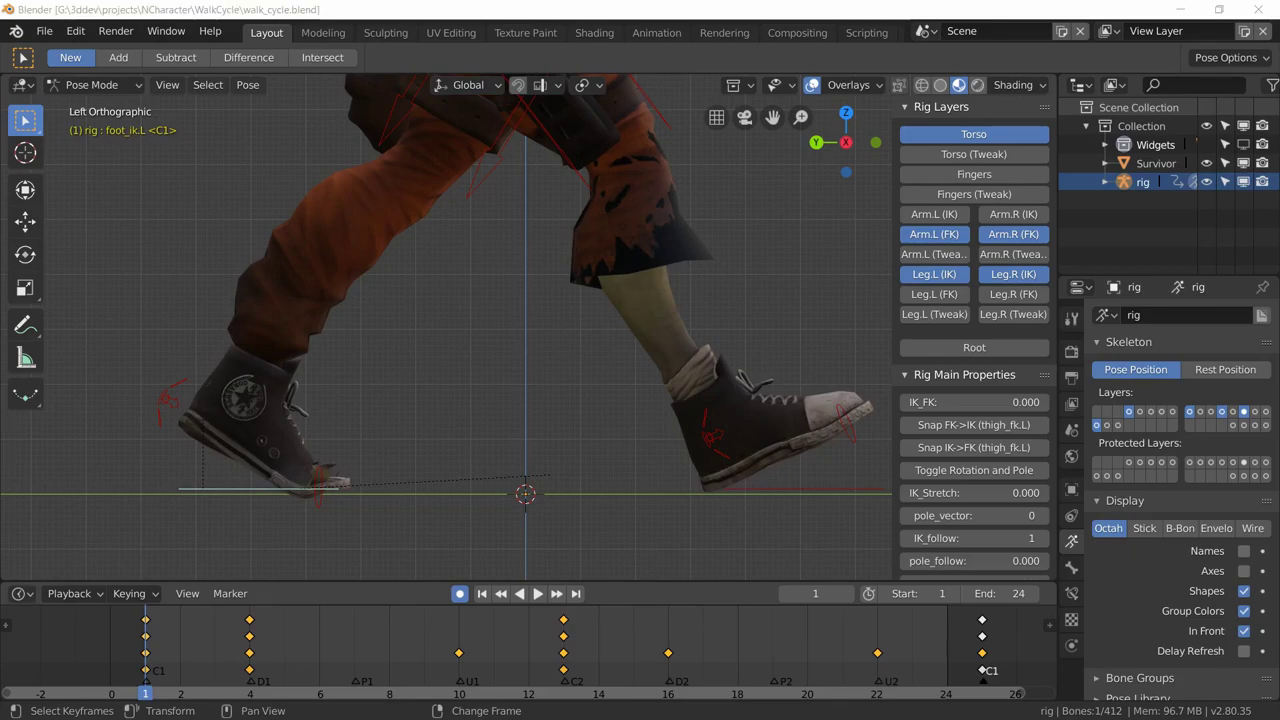
right_click(250, 655)
key(g)
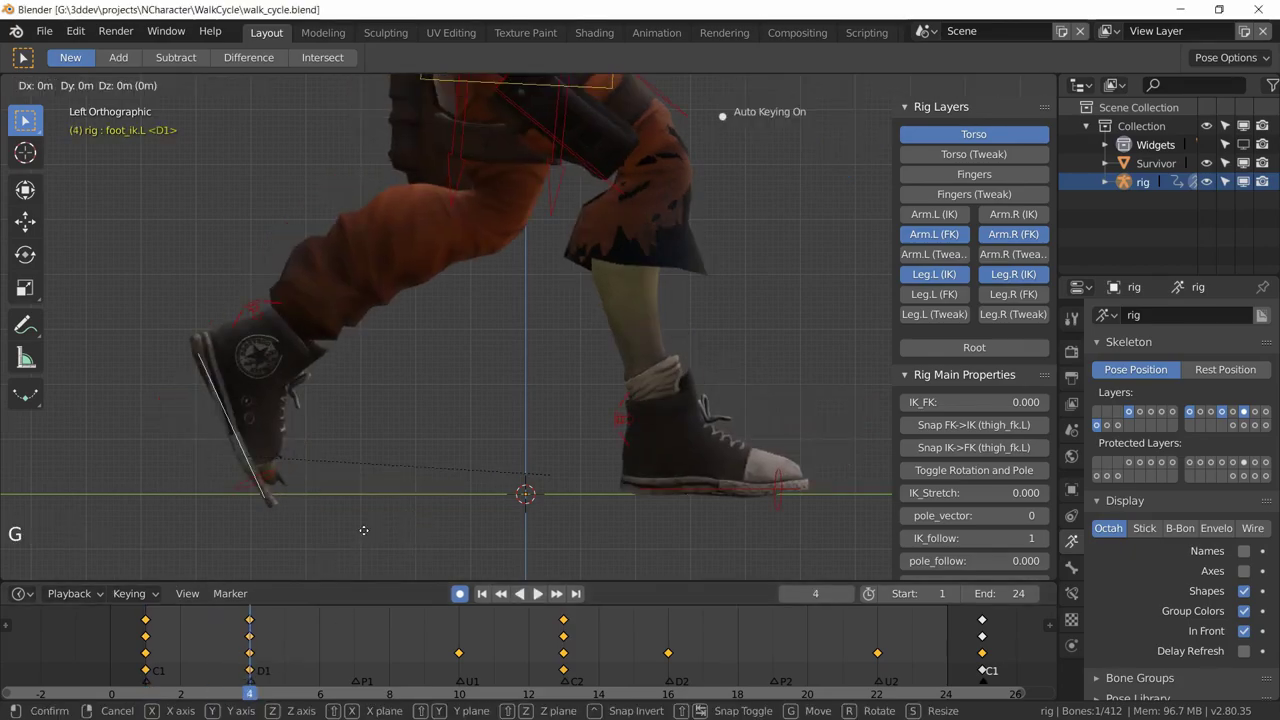
key(y)
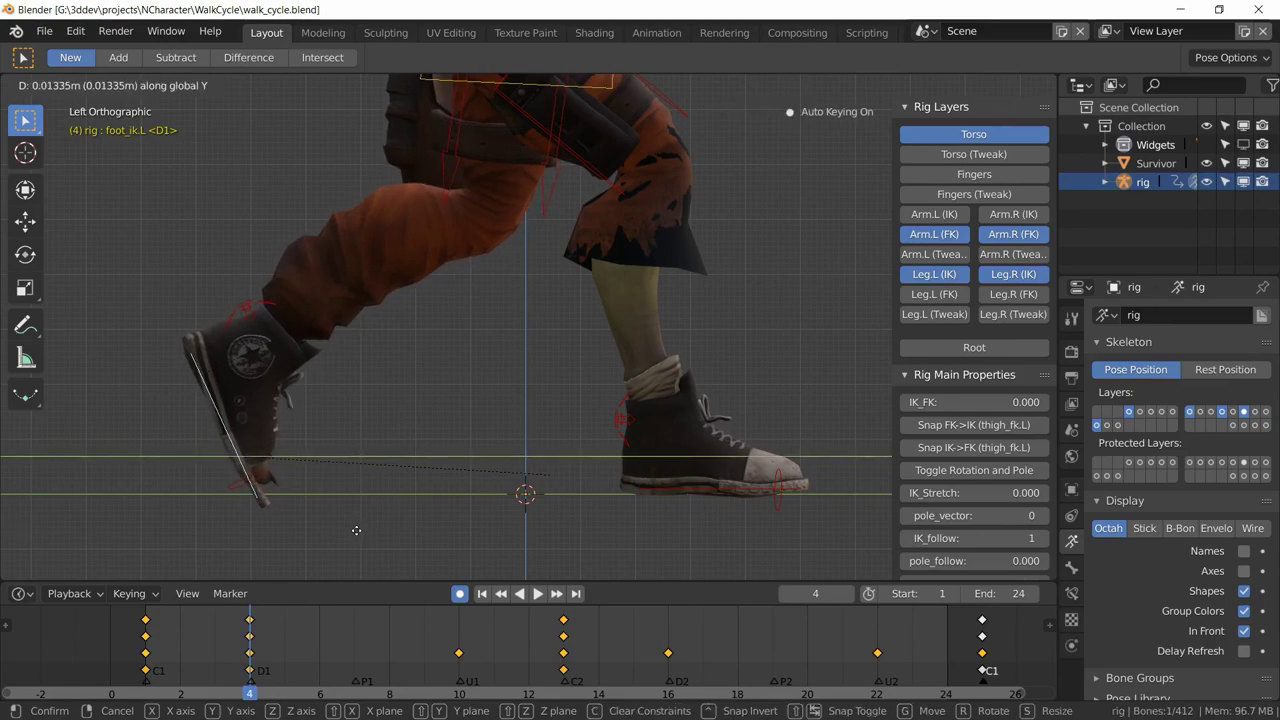
click(356, 537)
right_drag(146, 668, 209, 674)
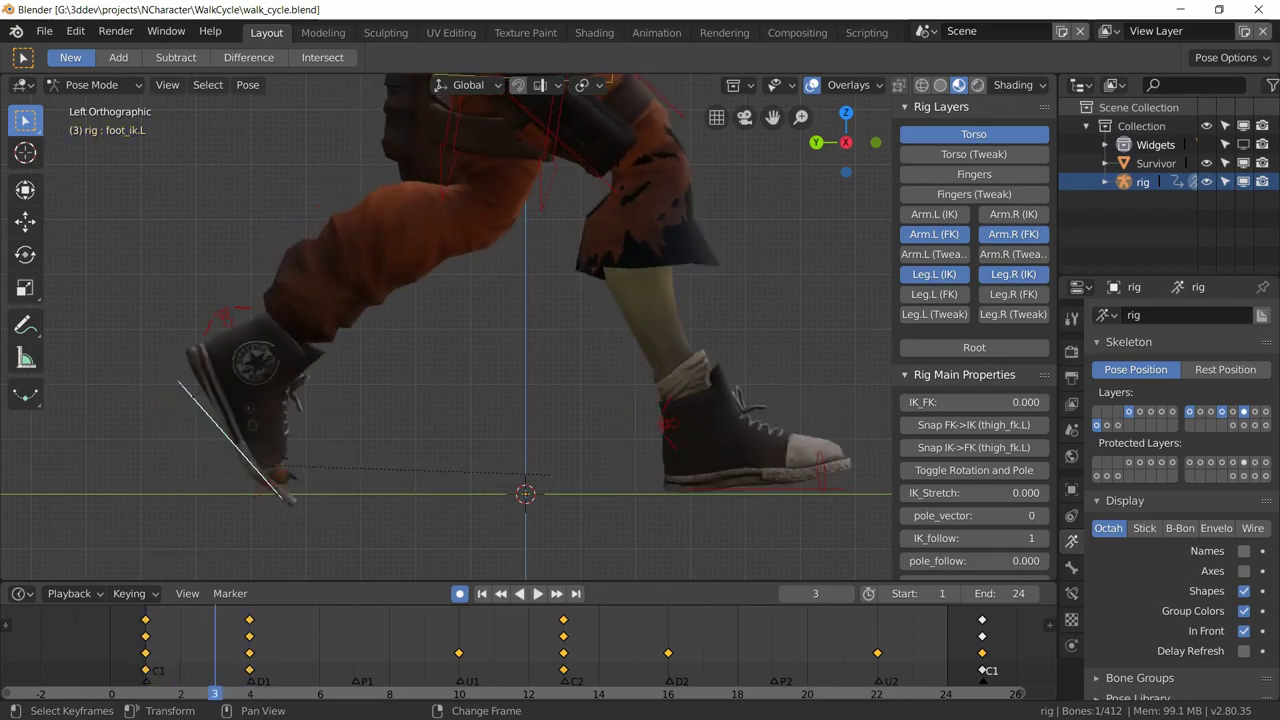
At frame 7, clear the rotation of the left heel control foot_heel_ik.L
right_click(249, 645)
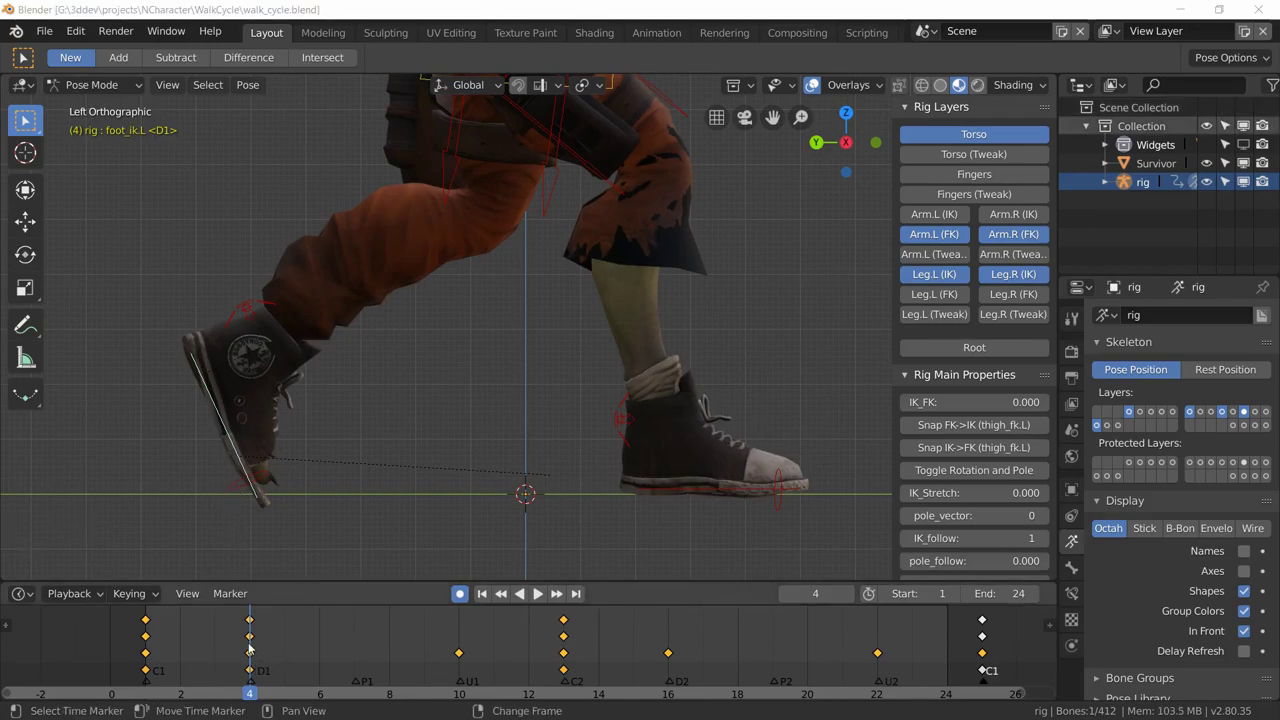
right_drag(249, 649, 350, 645)
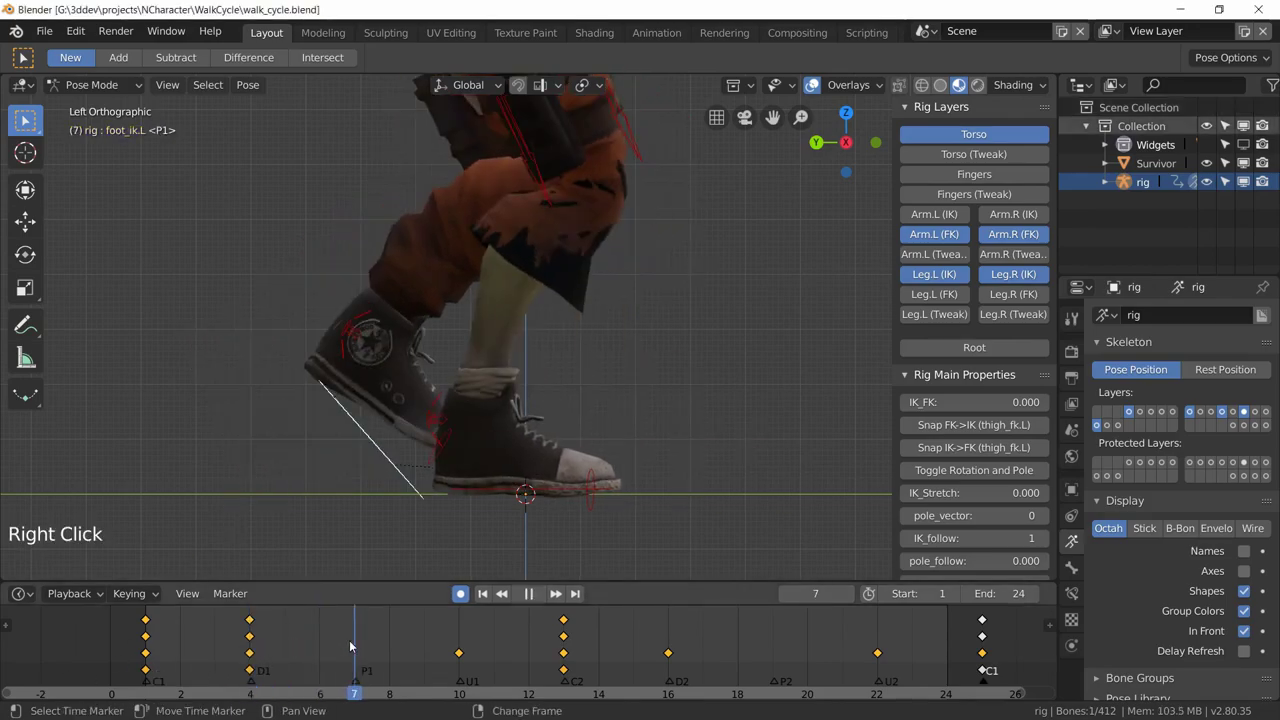
click(357, 326)
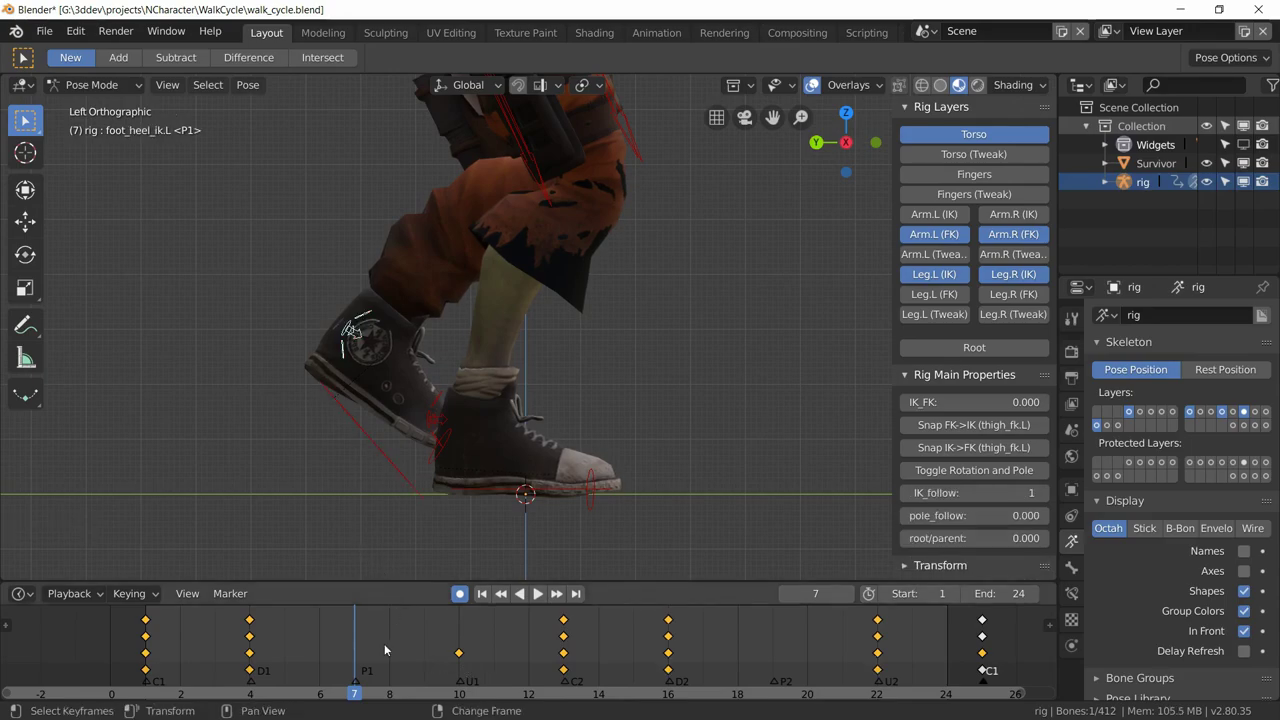
mouse_move(384, 643)
right_down()
mouse_move(460, 650)
mouse_move(360, 648)
right_up()
key(alt+r)
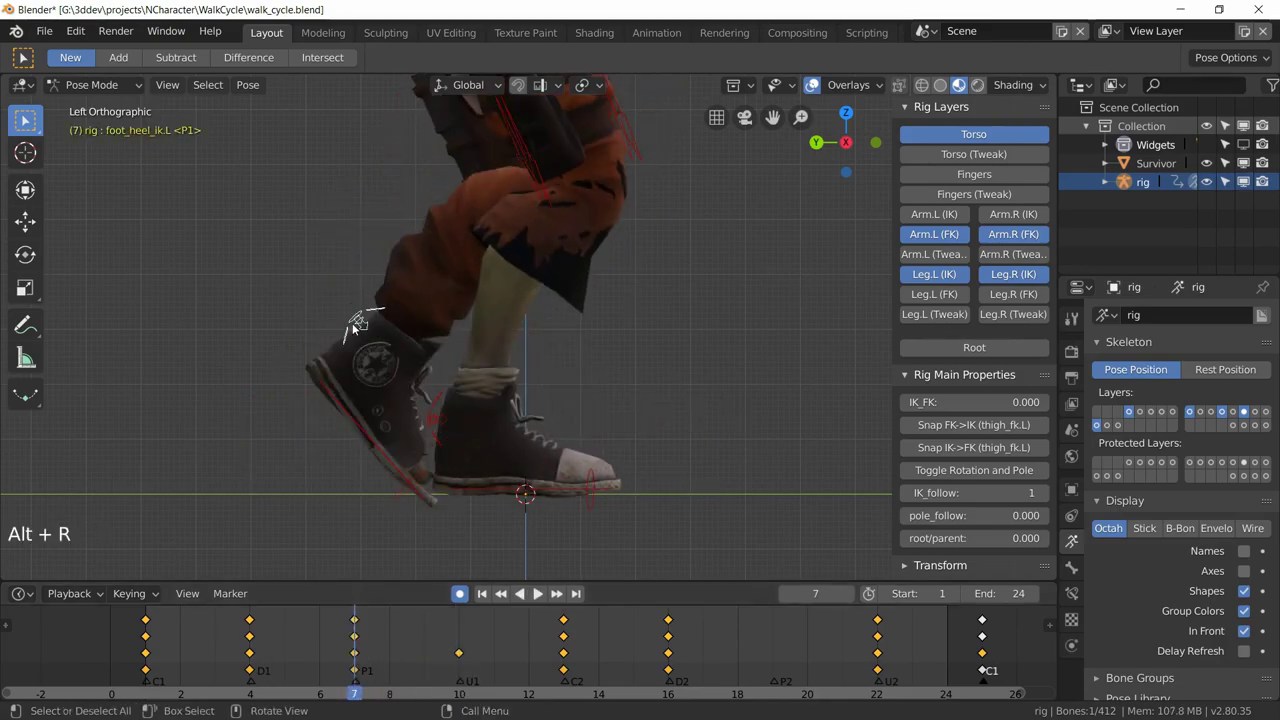
Move the left foot control foot_ik.L forward and upward at frame 7, lifting the foot off the ground beside the standing leg
click(368, 437)
key(g)
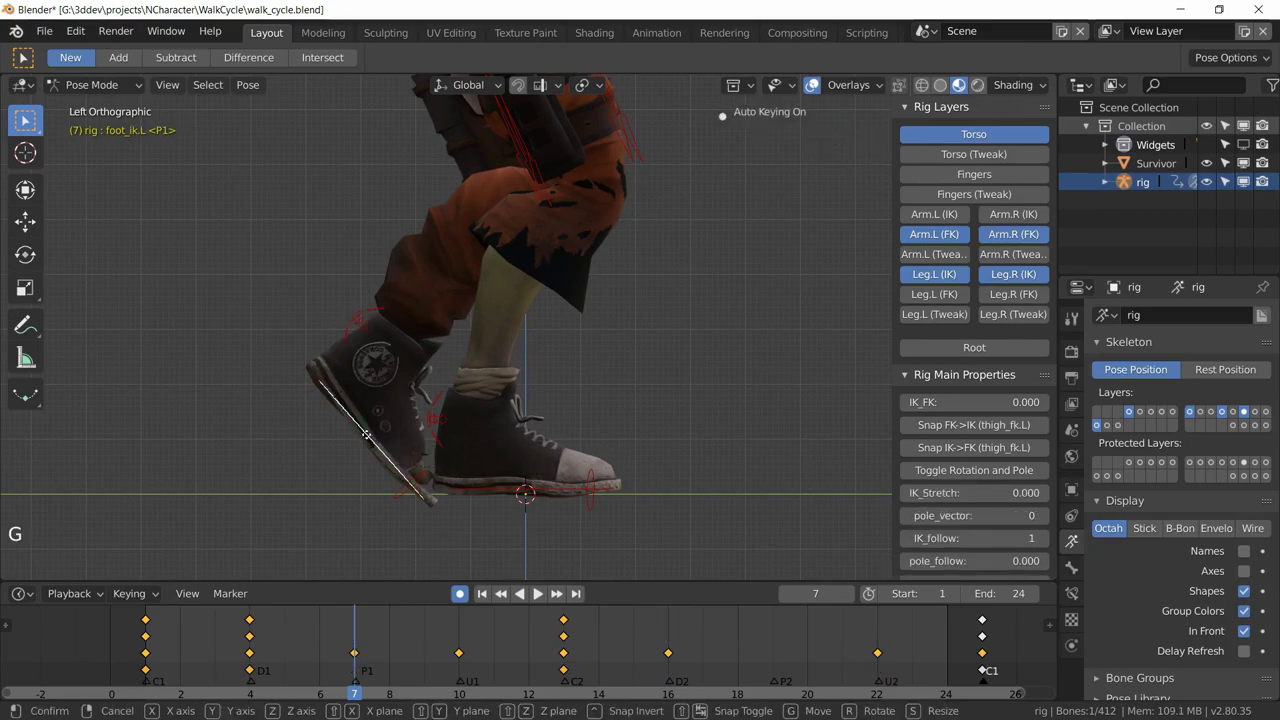
click(413, 406)
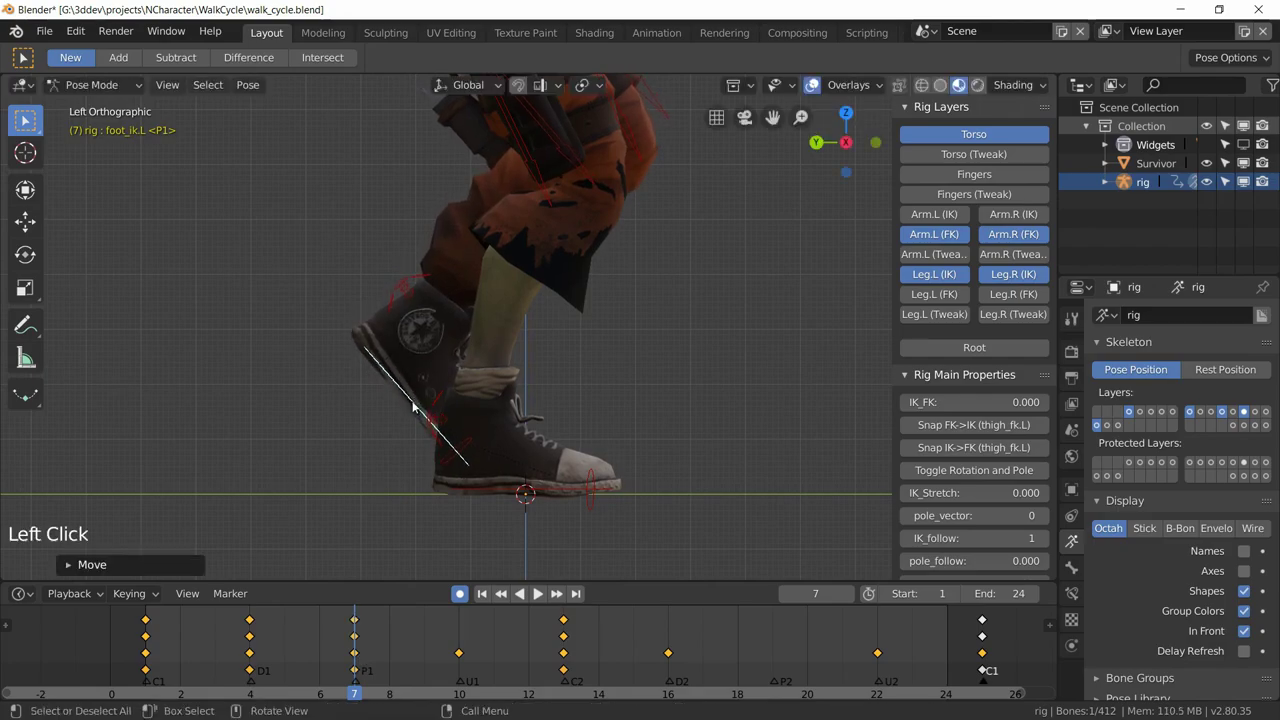
Check the left foot from the right side at frame 7 and lower foot_ik.L slightly so the toes pass nearer the ground
key(KP_3)
scroll(412, 401, up, 1)
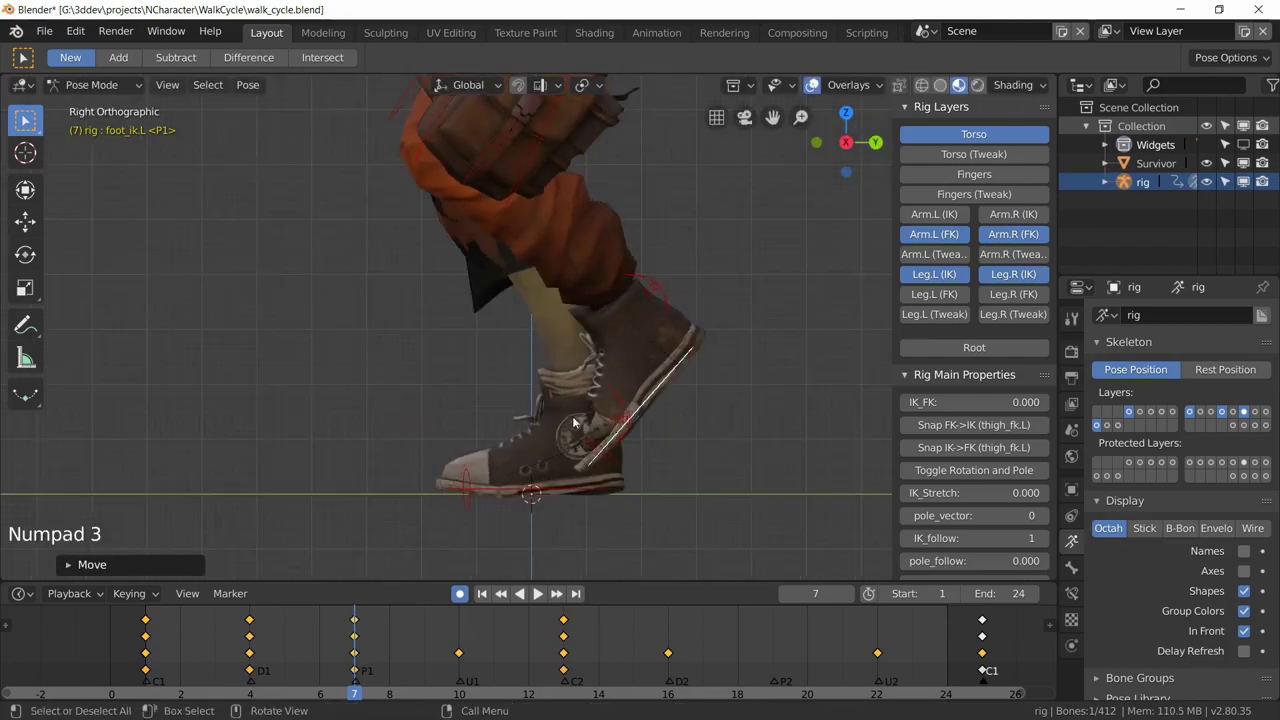
scroll(634, 414, up, 2)
shift+middle_drag(634, 414, 580, 298)
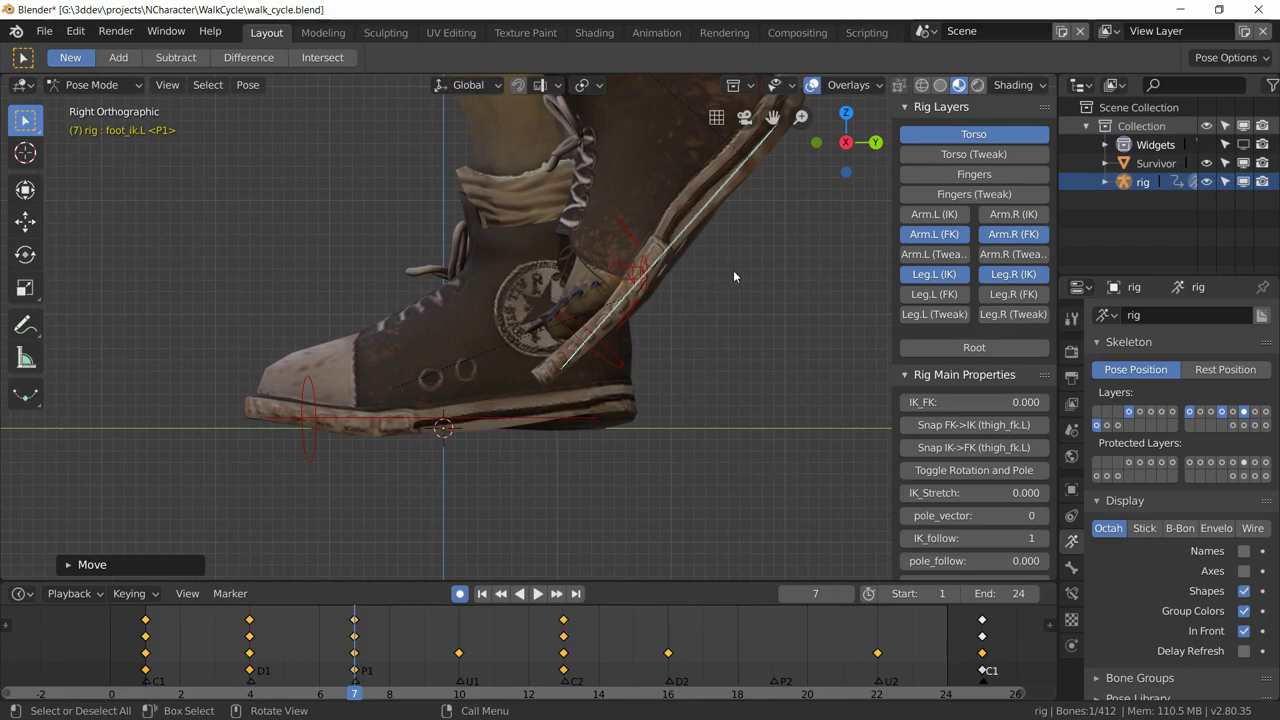
key(g)
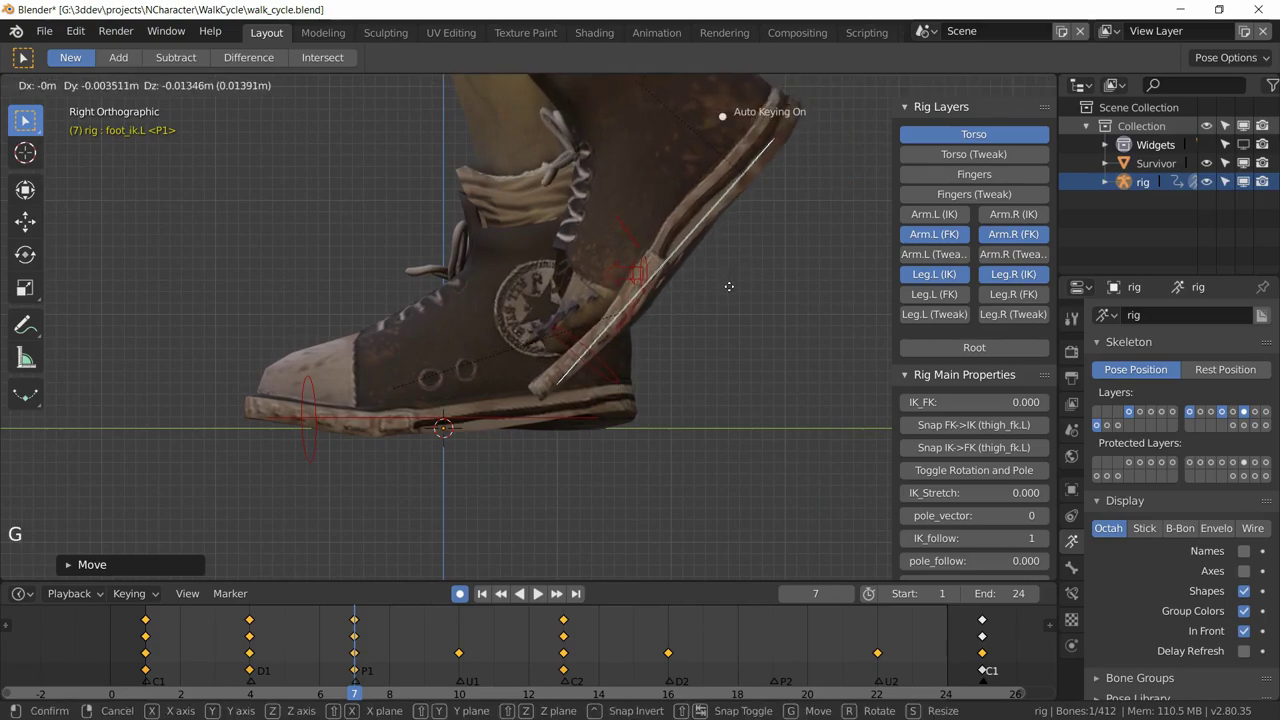
click(730, 283)
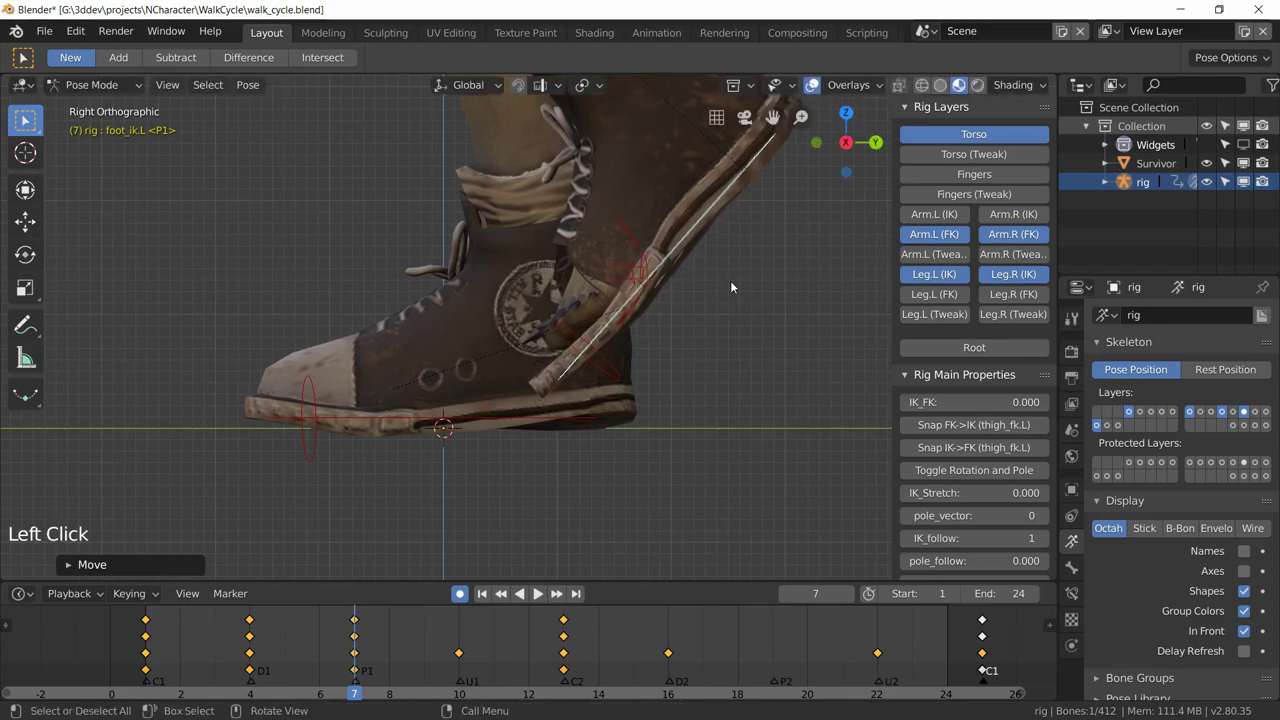
key(KP_3)
key(ctrl+KP_3)
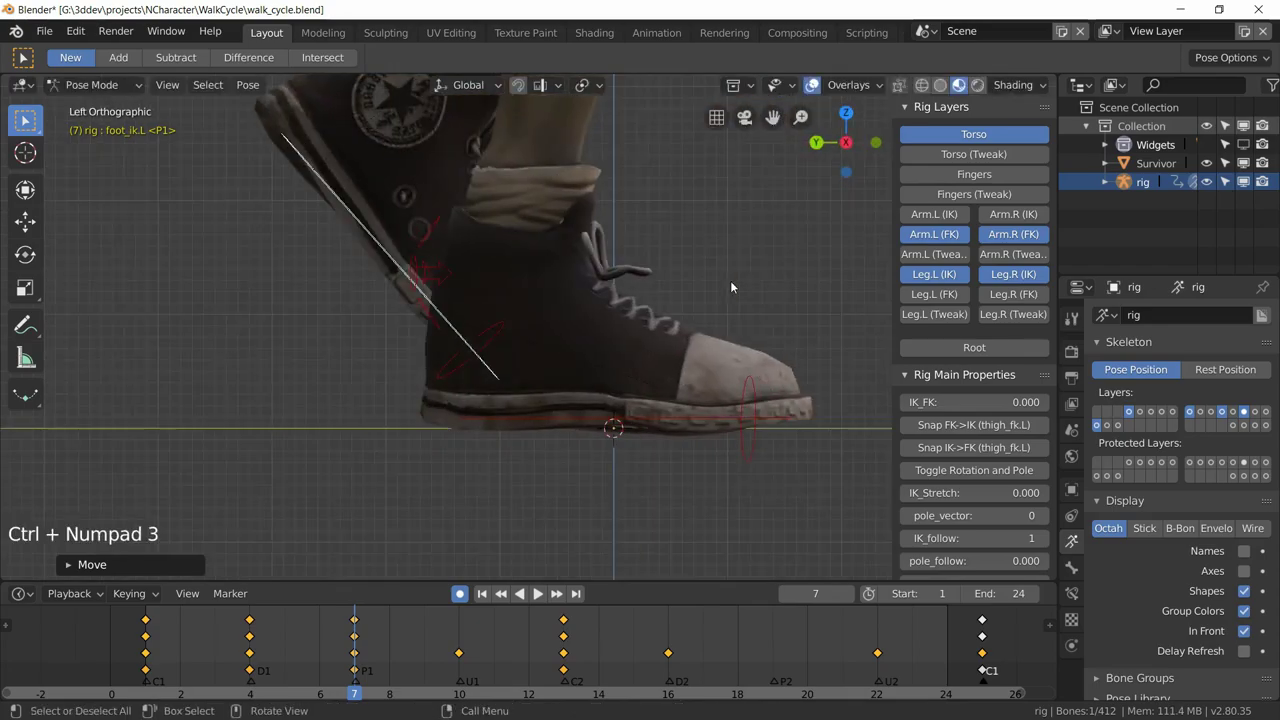
scroll(676, 238, down, 2)
shift+middle_drag(676, 238, 604, 343)
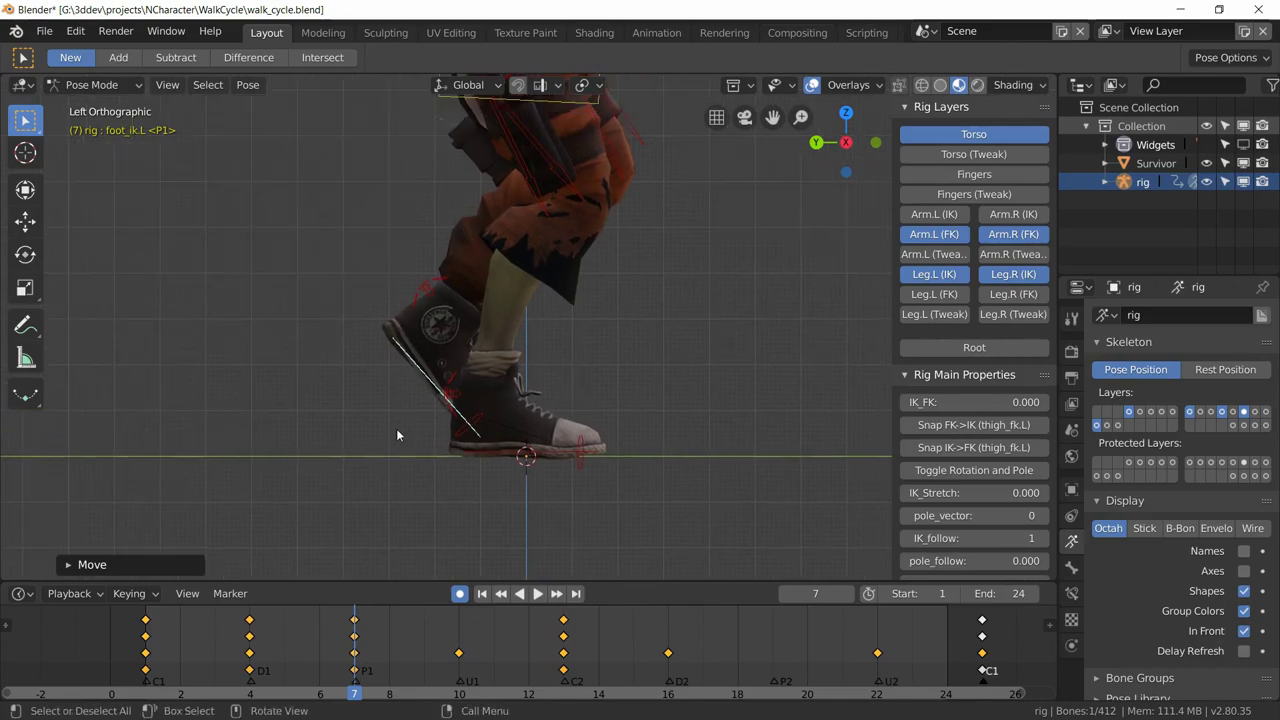
Copy the pose of foot_ik.L and foot_heel_ik.L at frame 4 and paste it mirrored onto the right foot at frame 16
right_drag(337, 654, 575, 665)
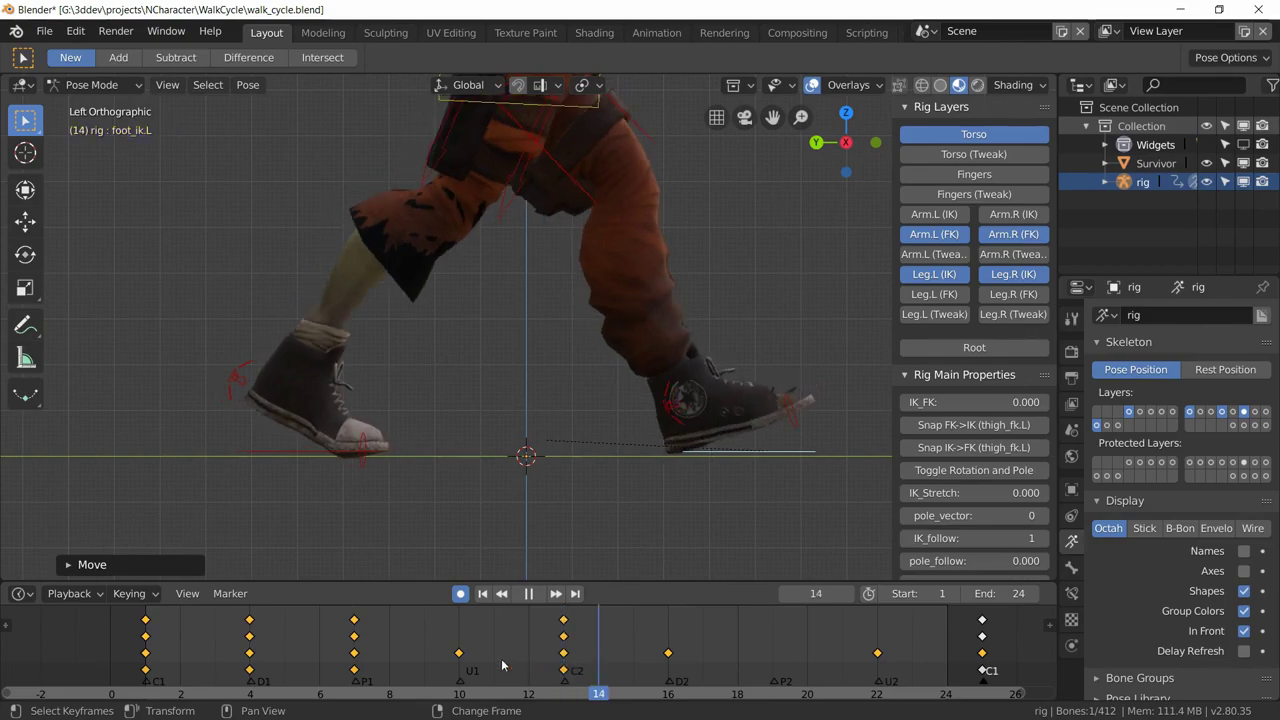
key(space)
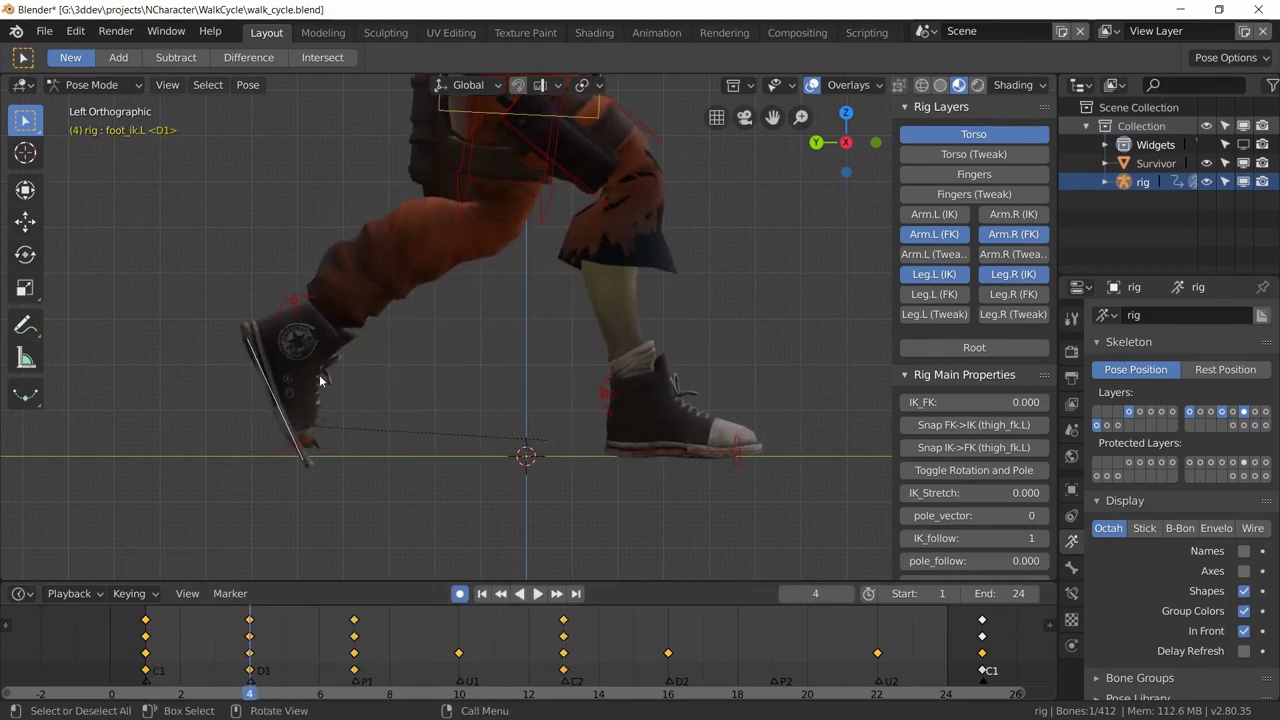
shift+click(288, 301)
key(ctrl+c)
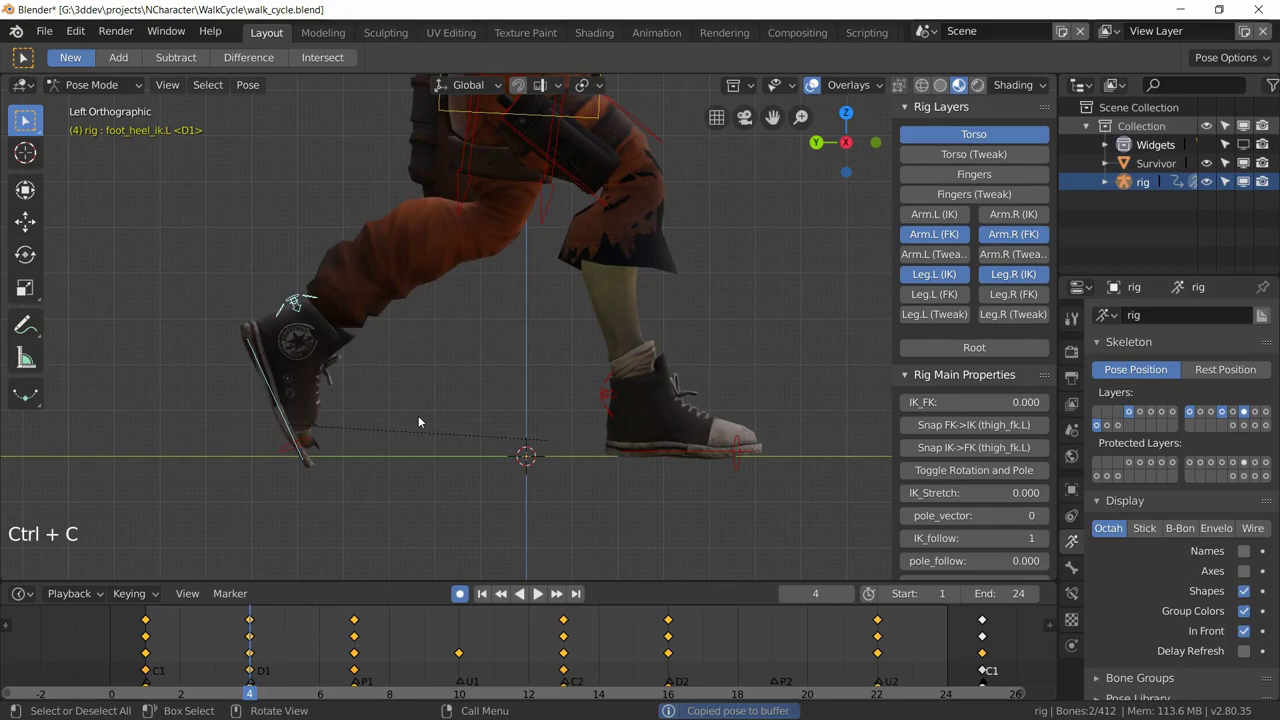
right_click(668, 654)
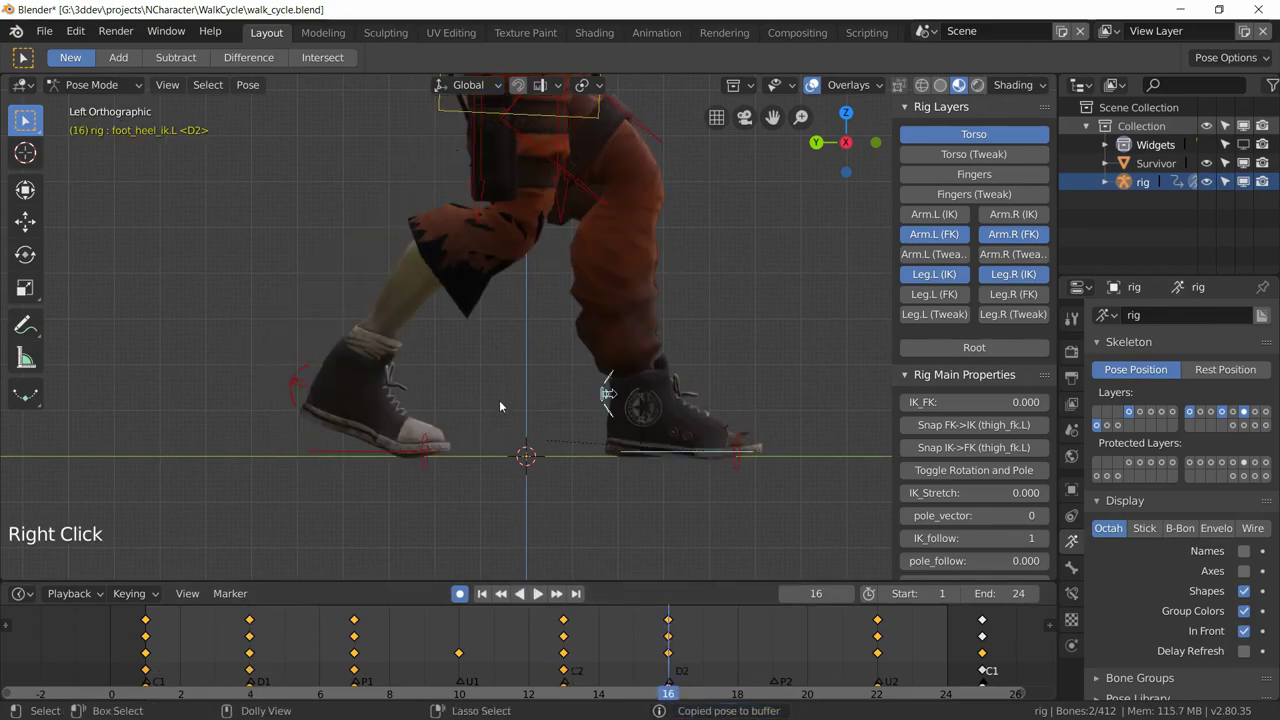
key(shift+ctrl+v)
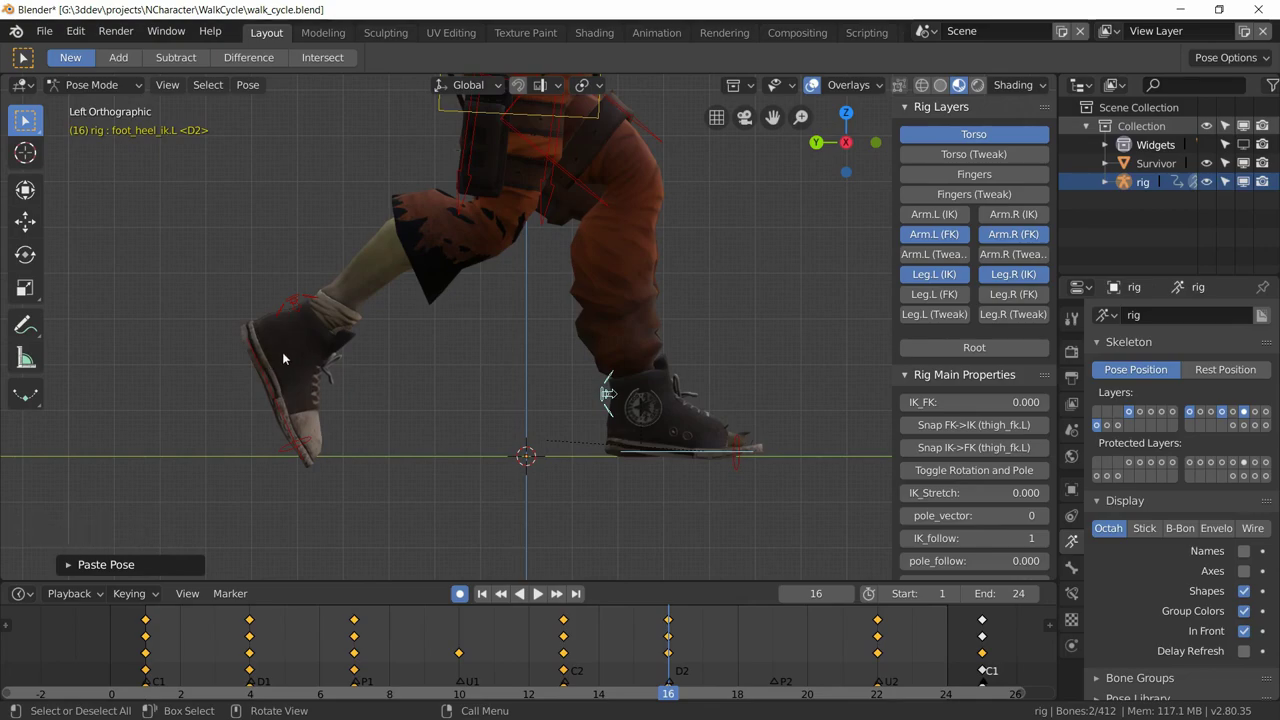
Copy the left foot and heel pose at frame 7 and paste it mirrored onto the right foot at frame 19
right_click(352, 636)
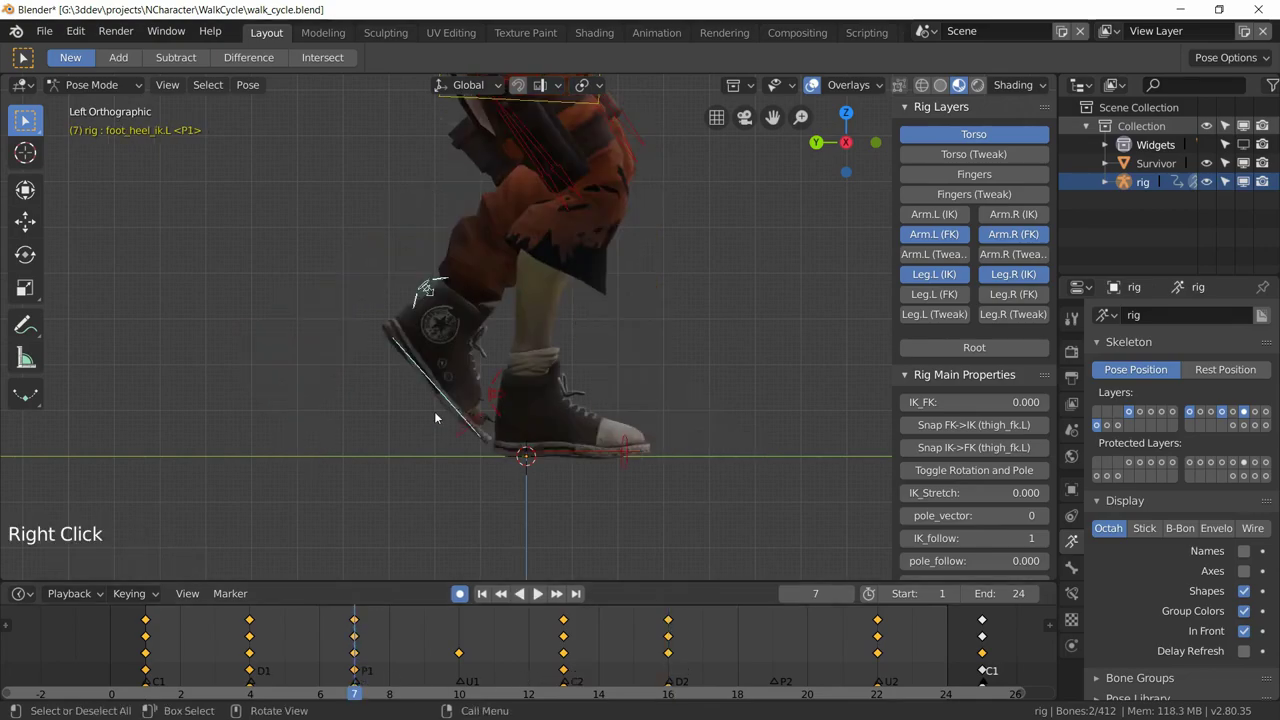
key(ctrl+c)
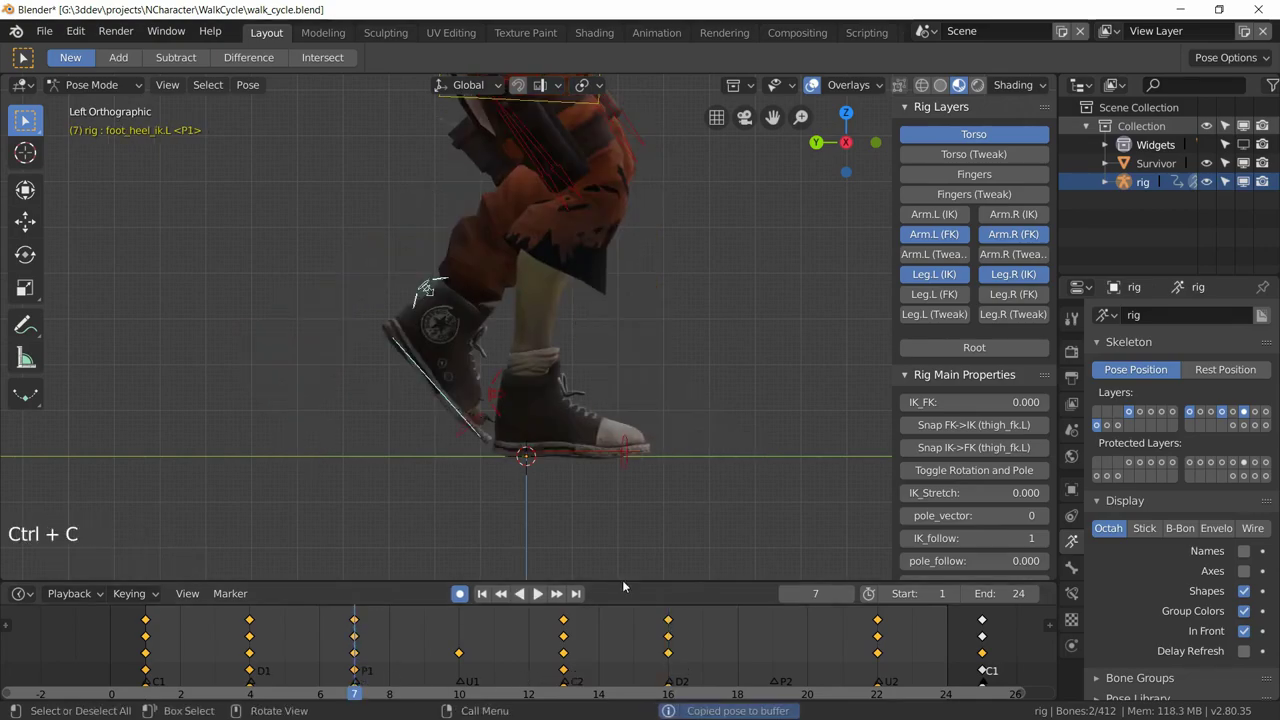
right_click(772, 630)
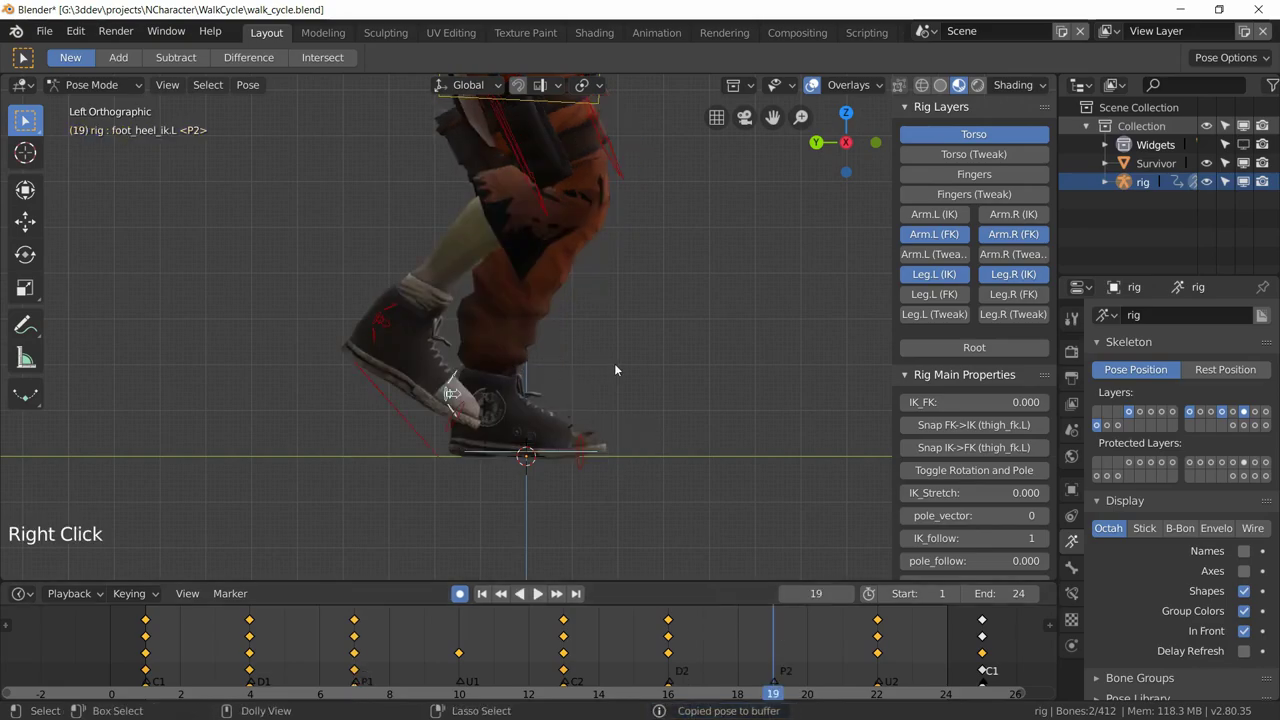
key(ctrl+shift+v)
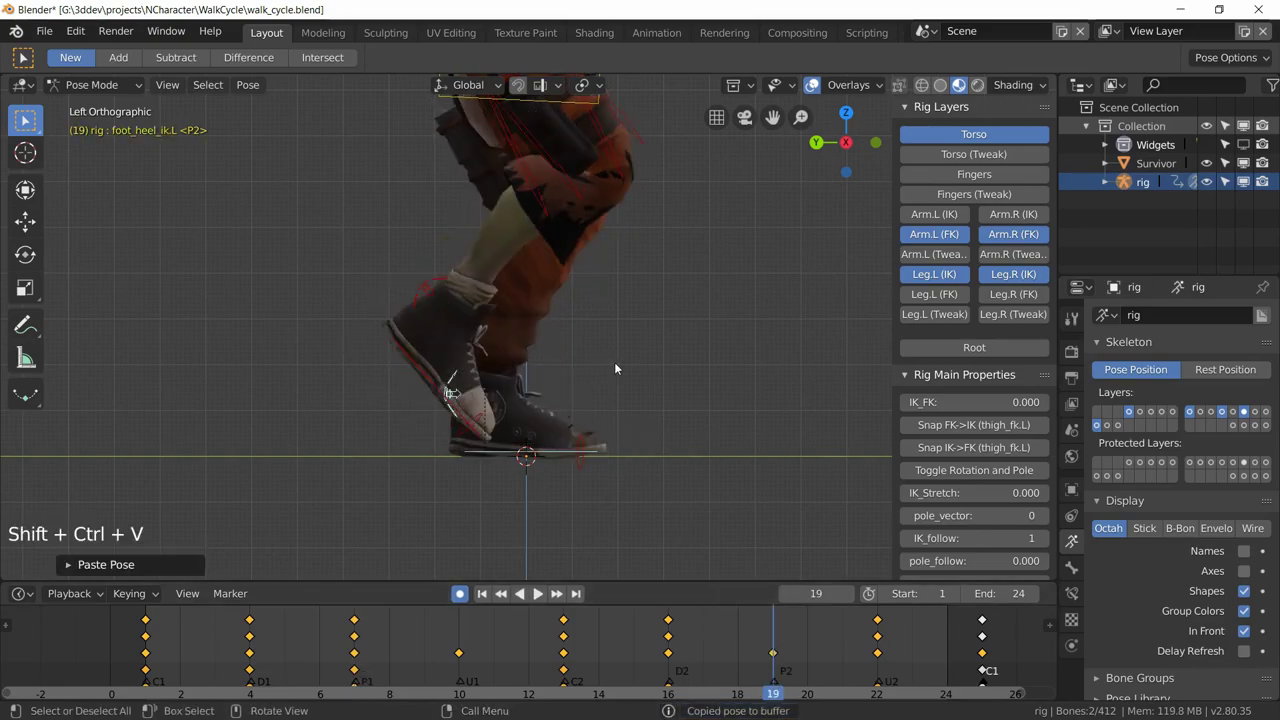
Review the walk cycle in playback and examine the legs at frames 10, 22 and 1, finishing with a front view
right_click(455, 648)
right_click(880, 643)
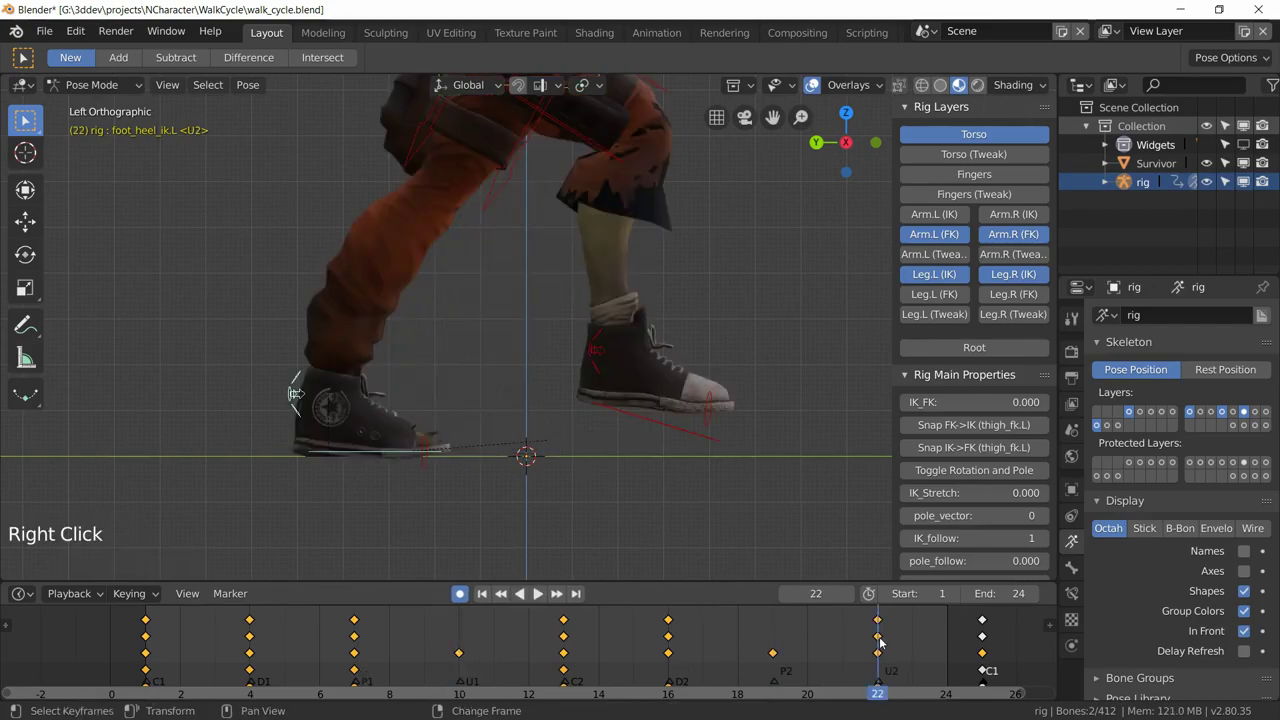
key(space)
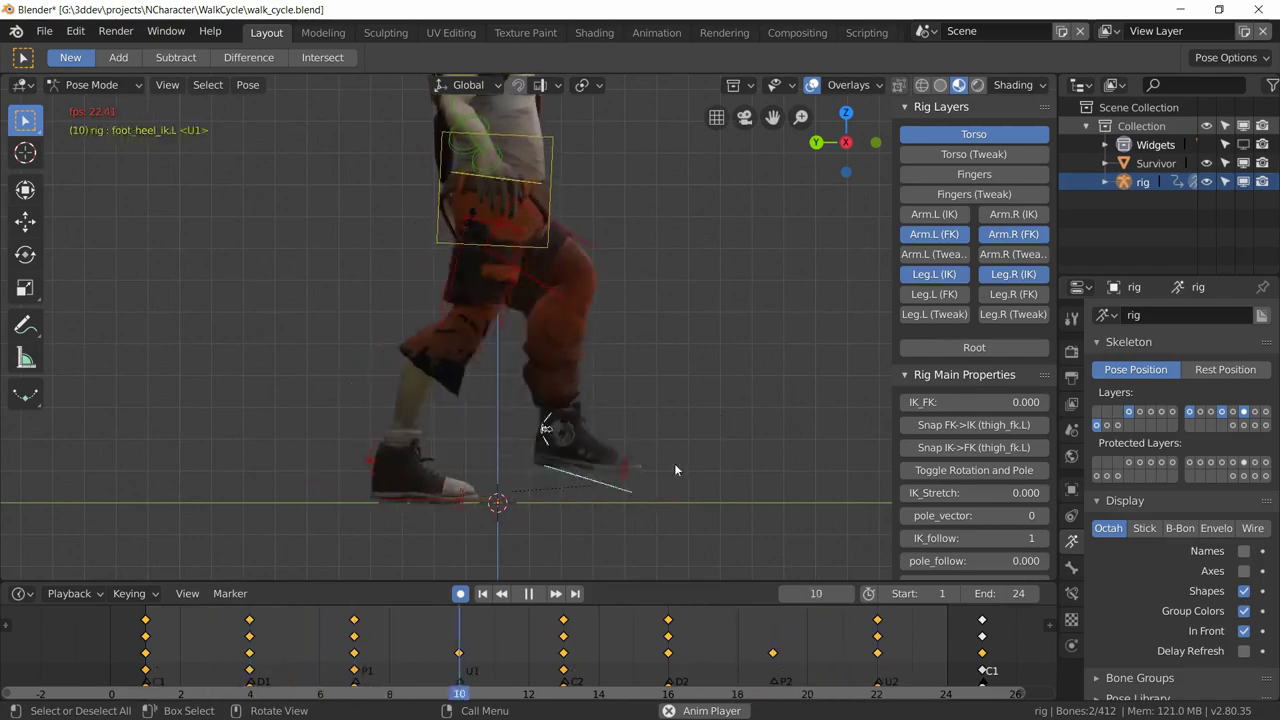
key(space)
right_drag(178, 645, 145, 645)
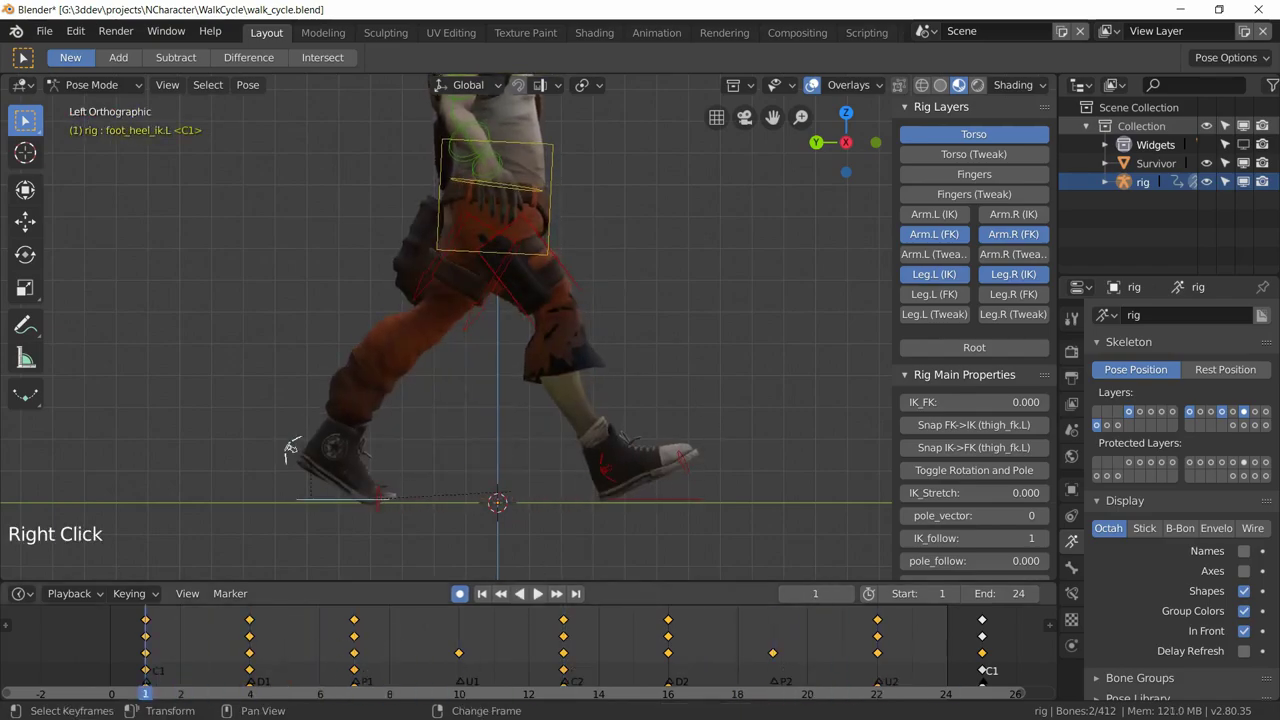
middle_drag(131, 367, 131, 367)
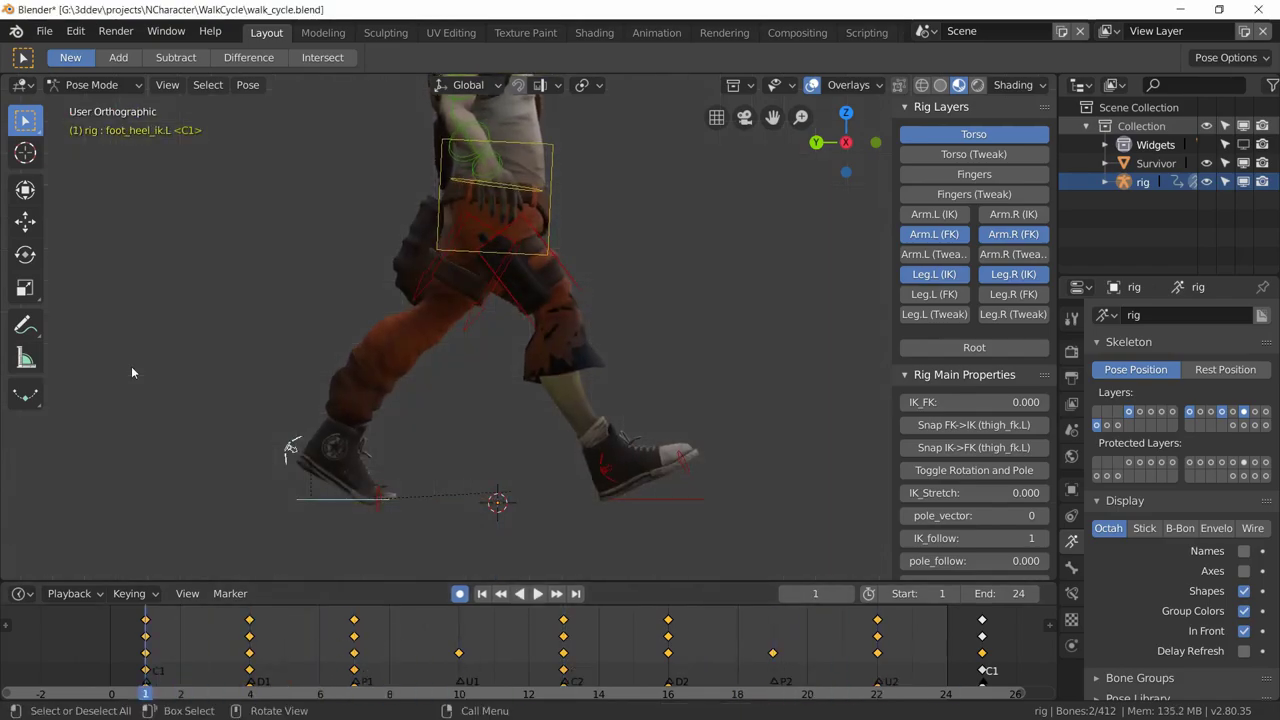
key(ctrl+KP_3)
key(KP_1)
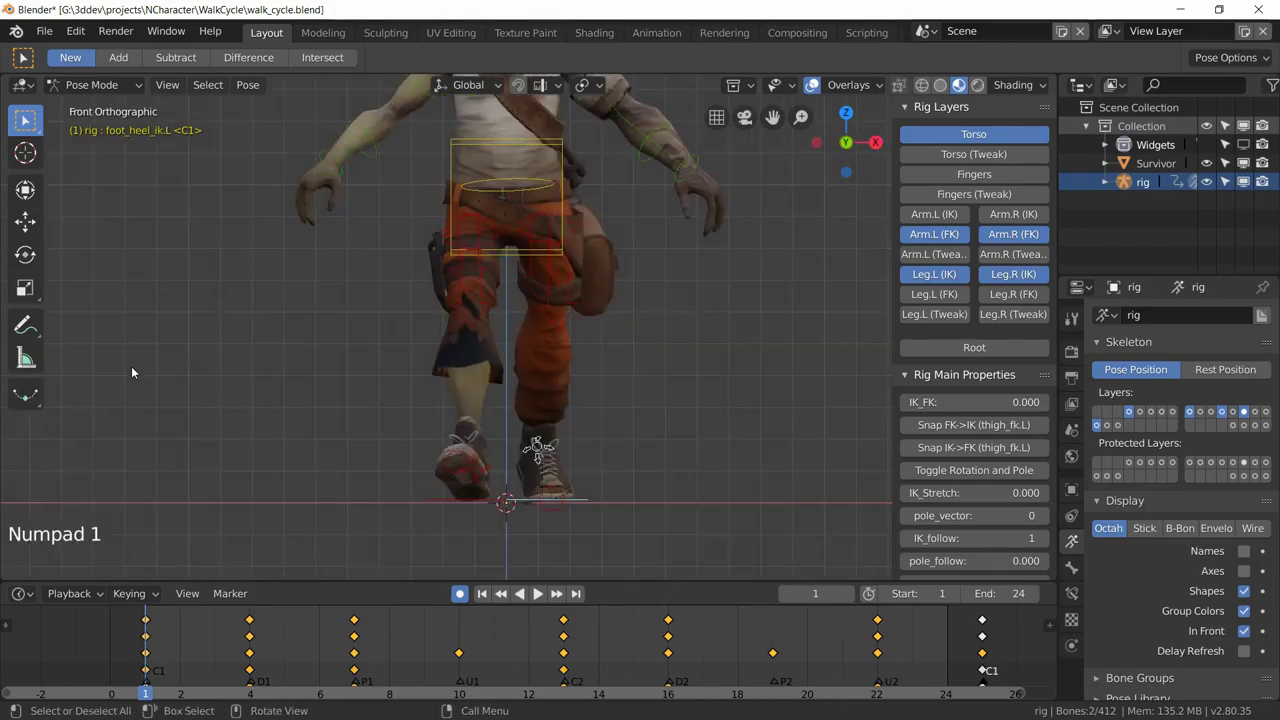
At frame 4, rotate foot_ik.L about 9° in the front view so the left foot stands straight
right_drag(190, 656, 249, 657)
click(513, 341)
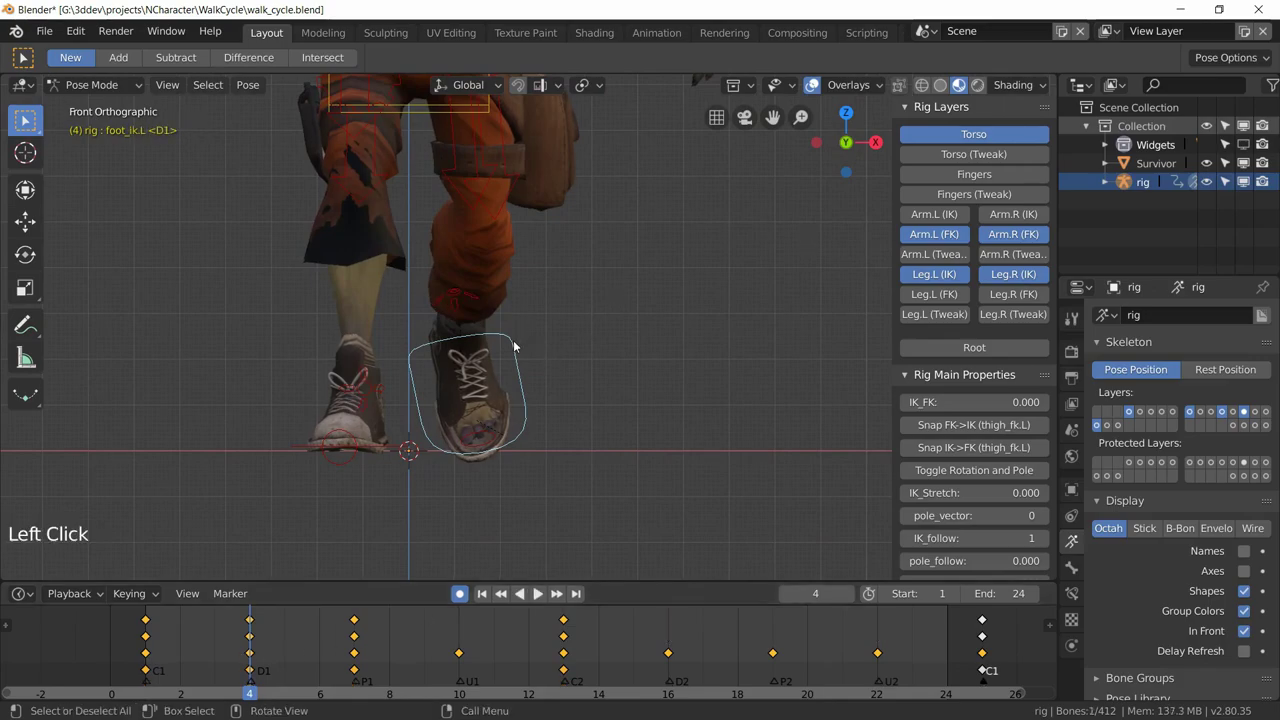
key(r)
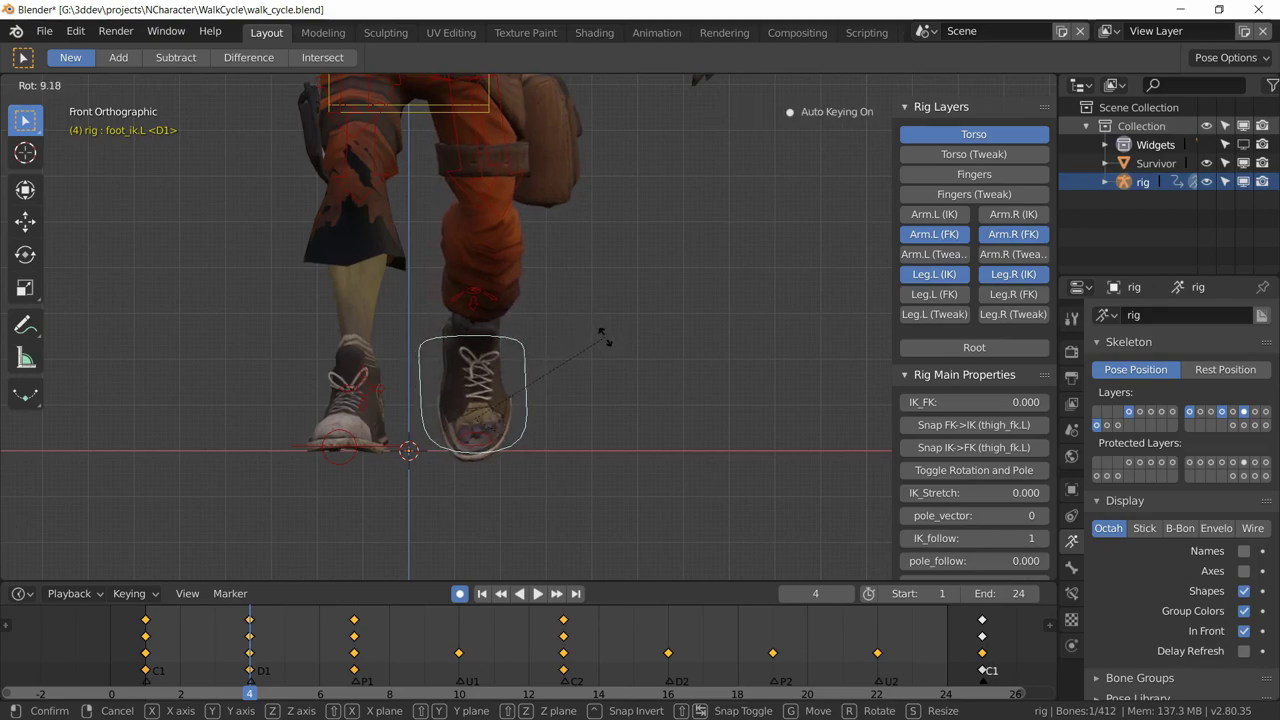
click(605, 338)
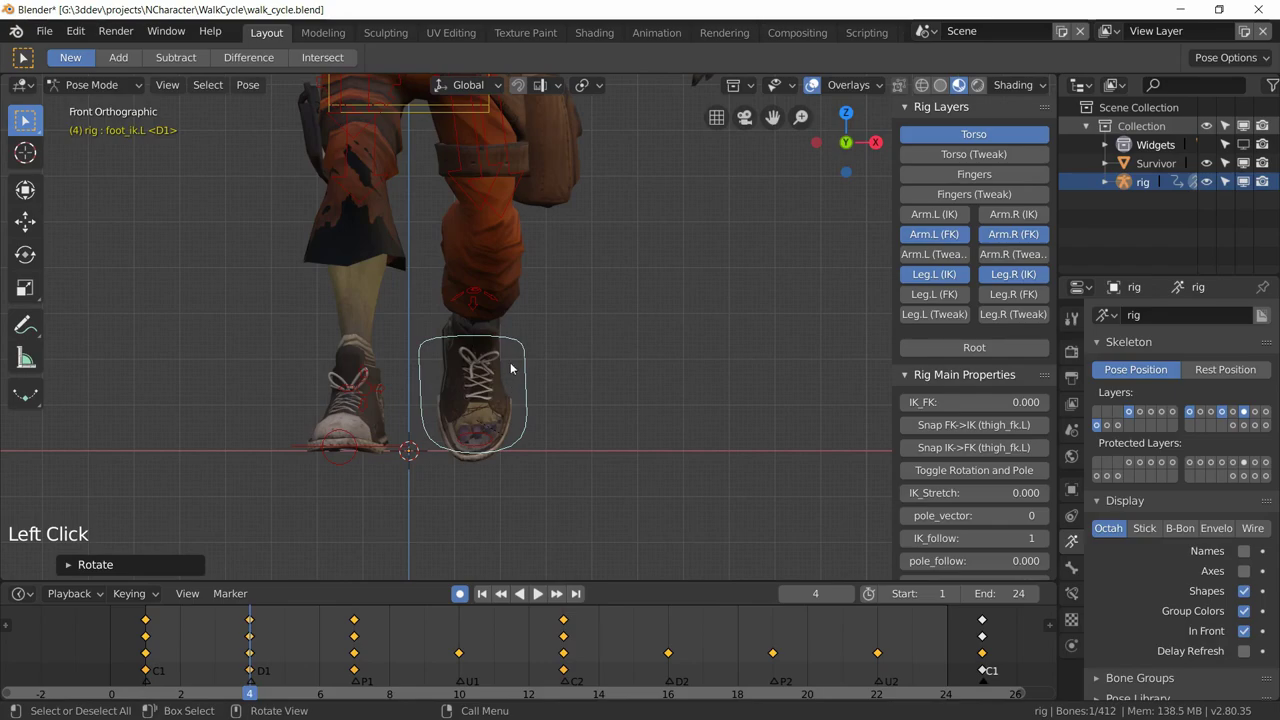
At frame 7, rotate foot_ik.L around the global Z axis so the left toes point outward
right_drag(276, 637, 353, 645)
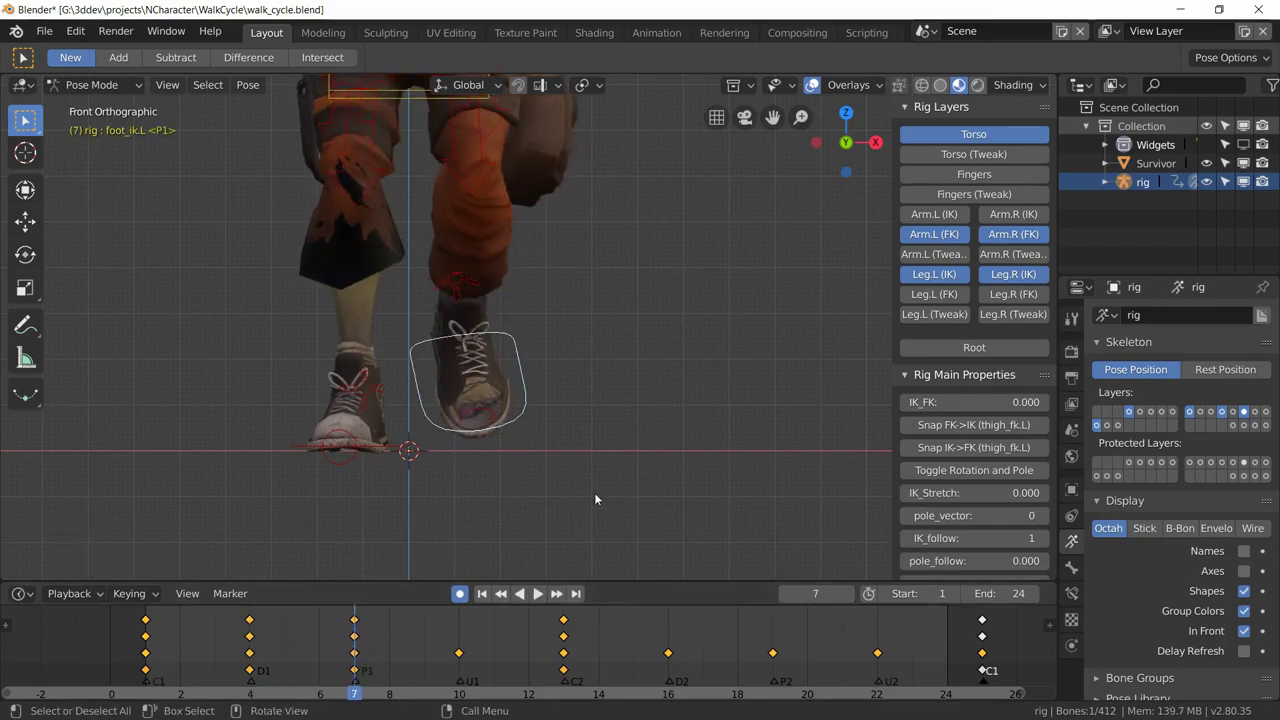
key(r)
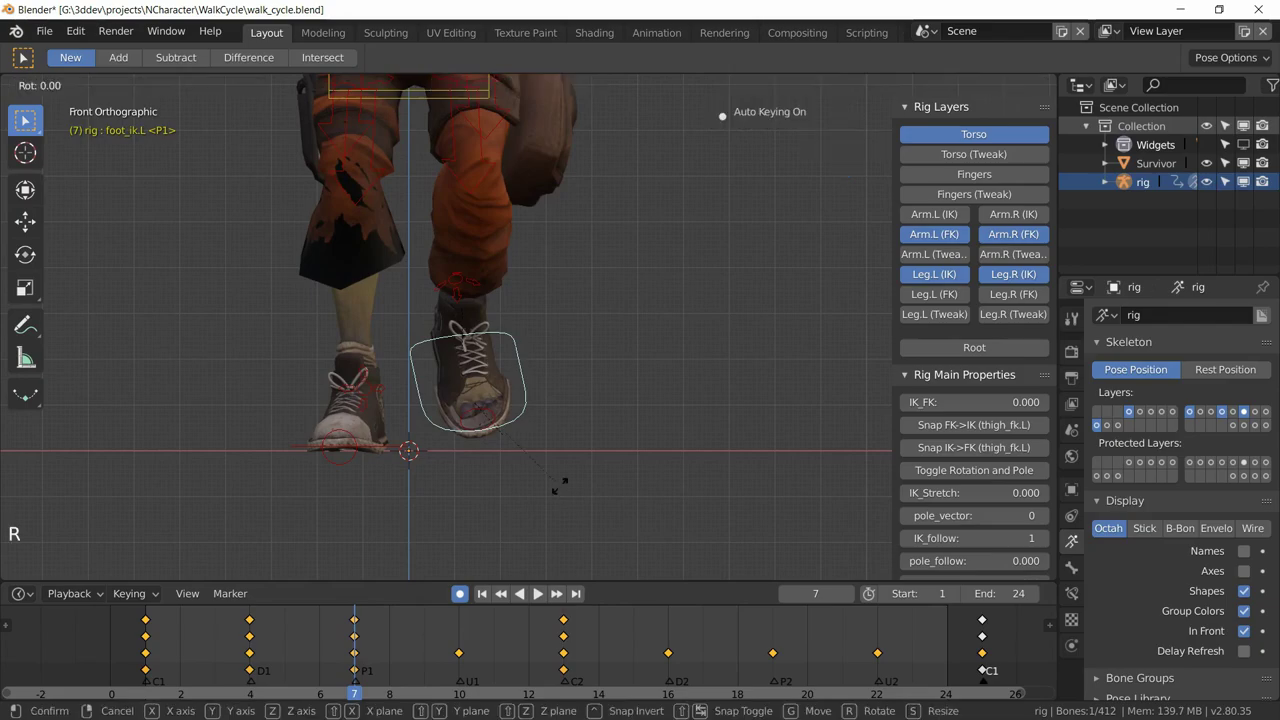
key(z)
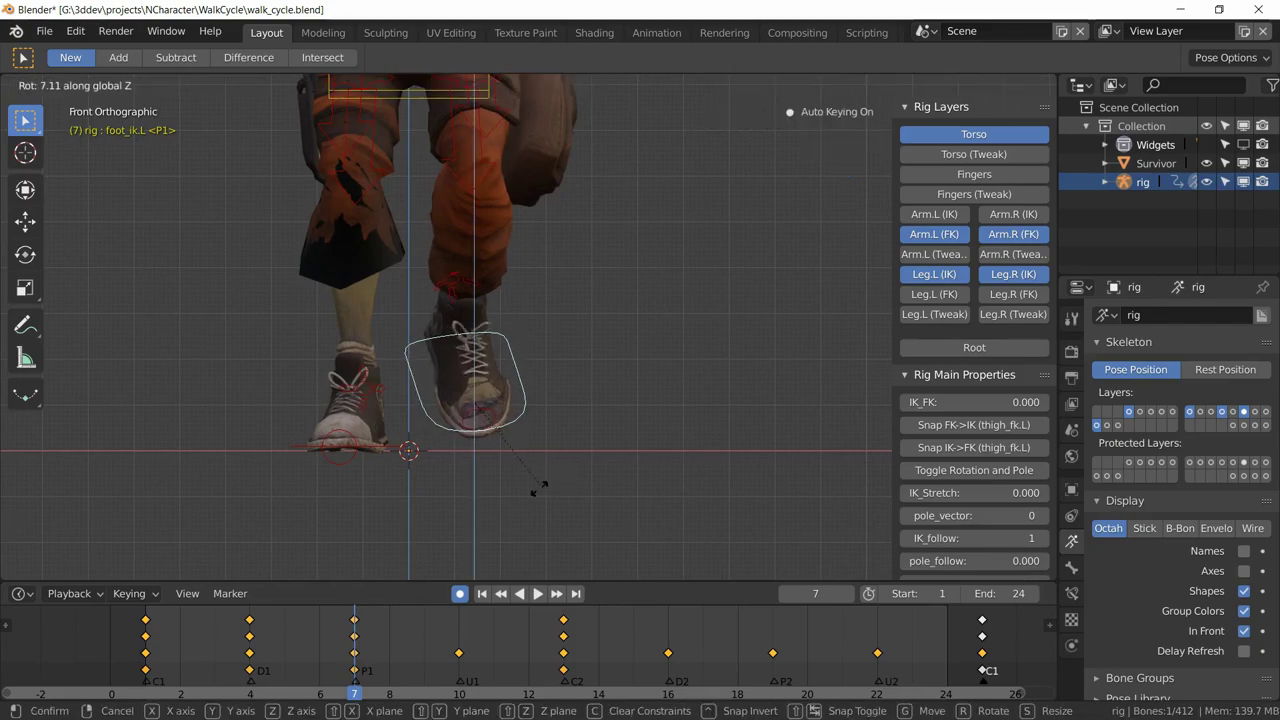
click(525, 490)
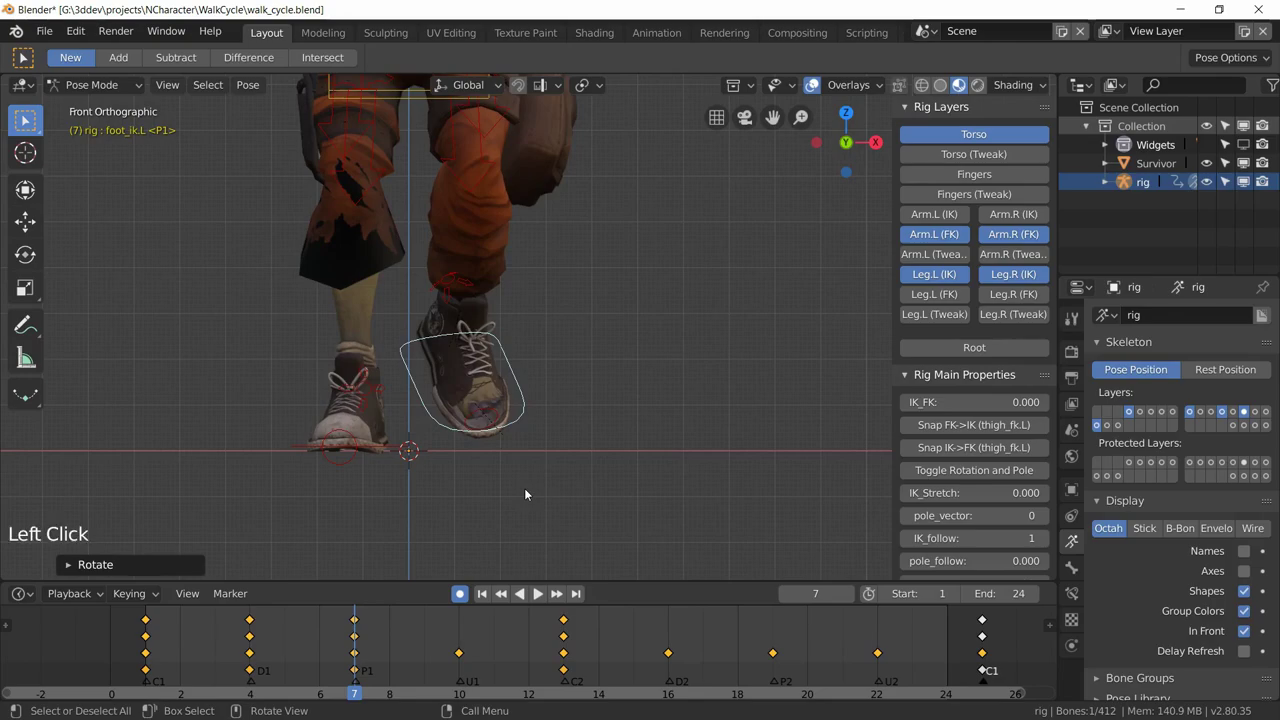
Move foot_ik.L outward along global X at frame 7, first about 0.04 m and again about 0.03 m
key(g)
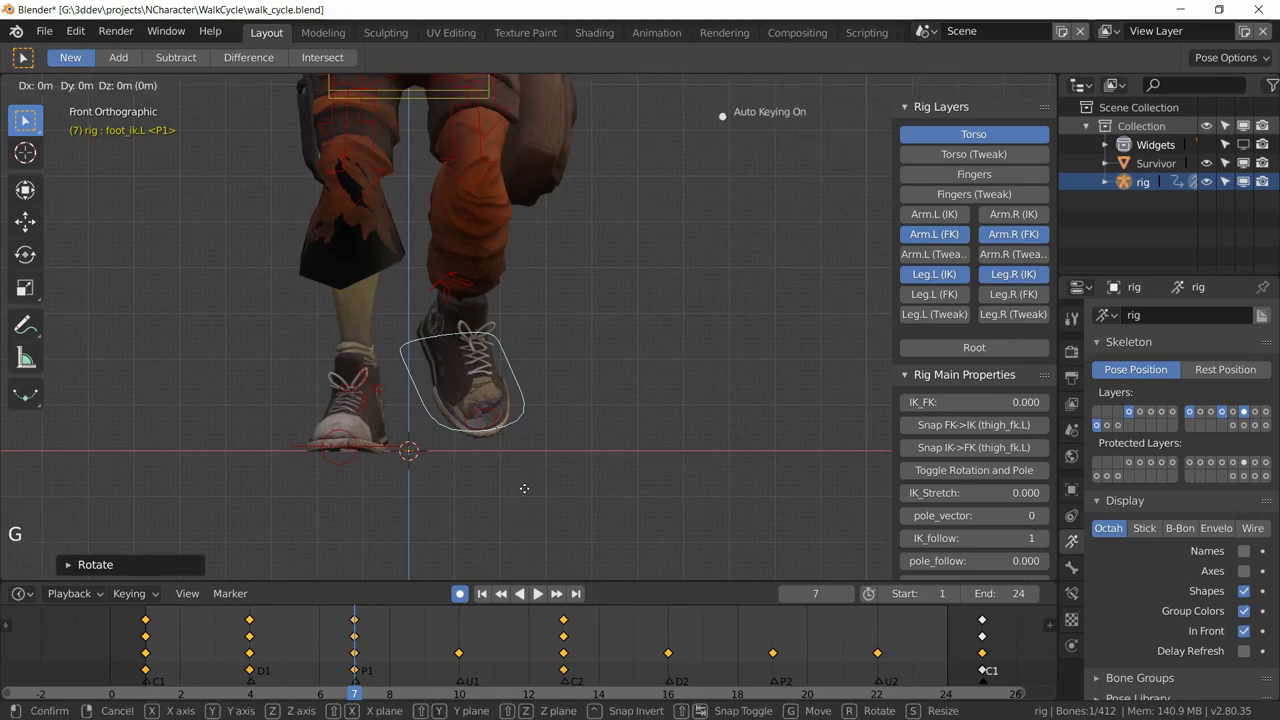
key(x)
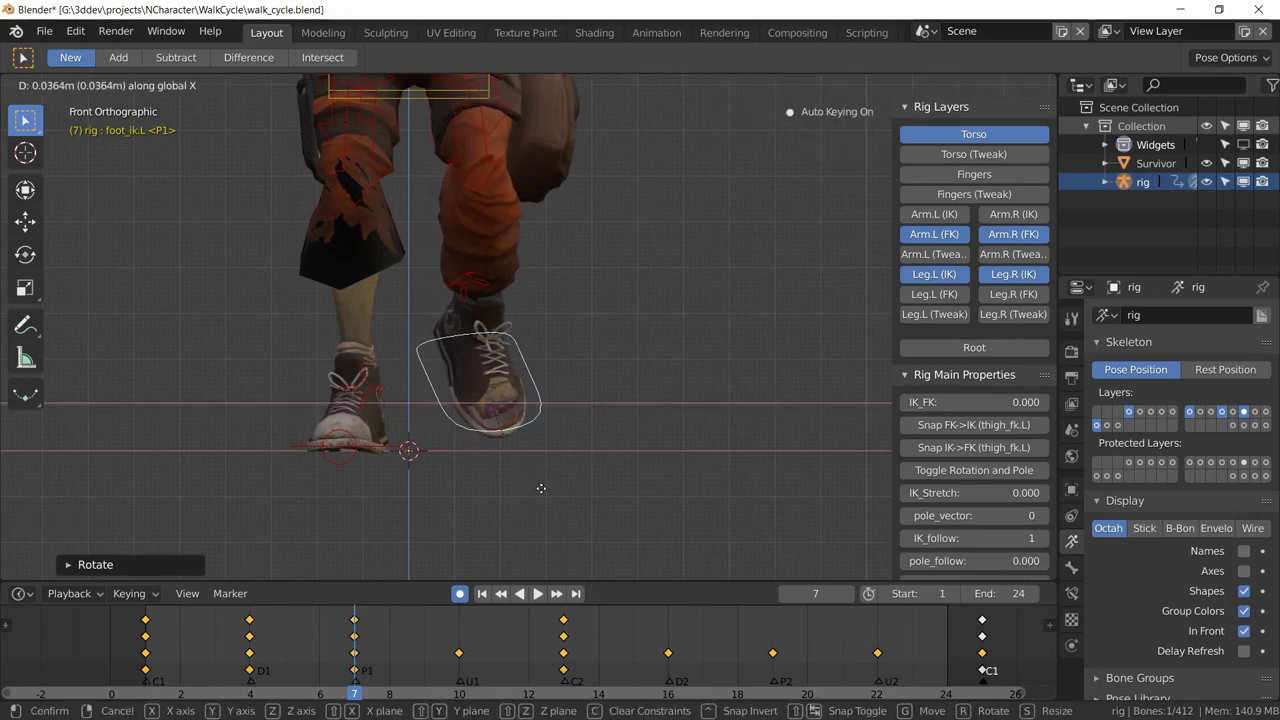
click(544, 488)
right_drag(329, 639, 356, 640)
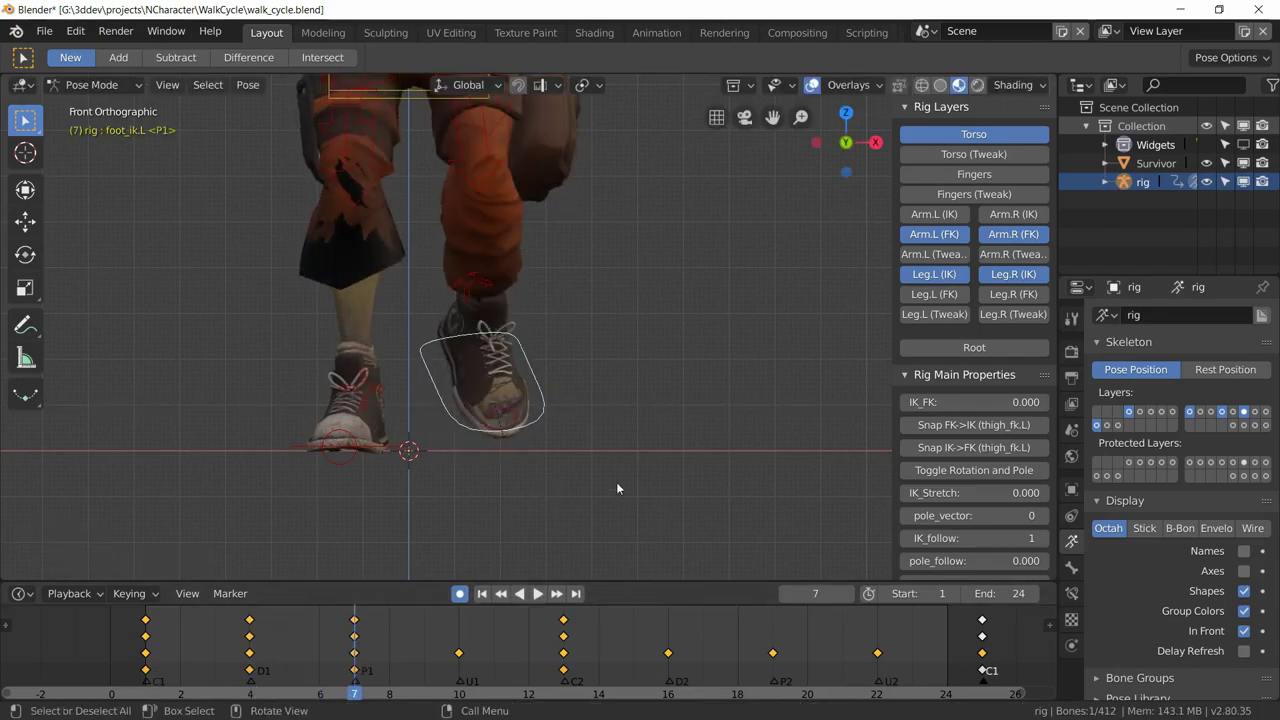
key(g)
key(x)
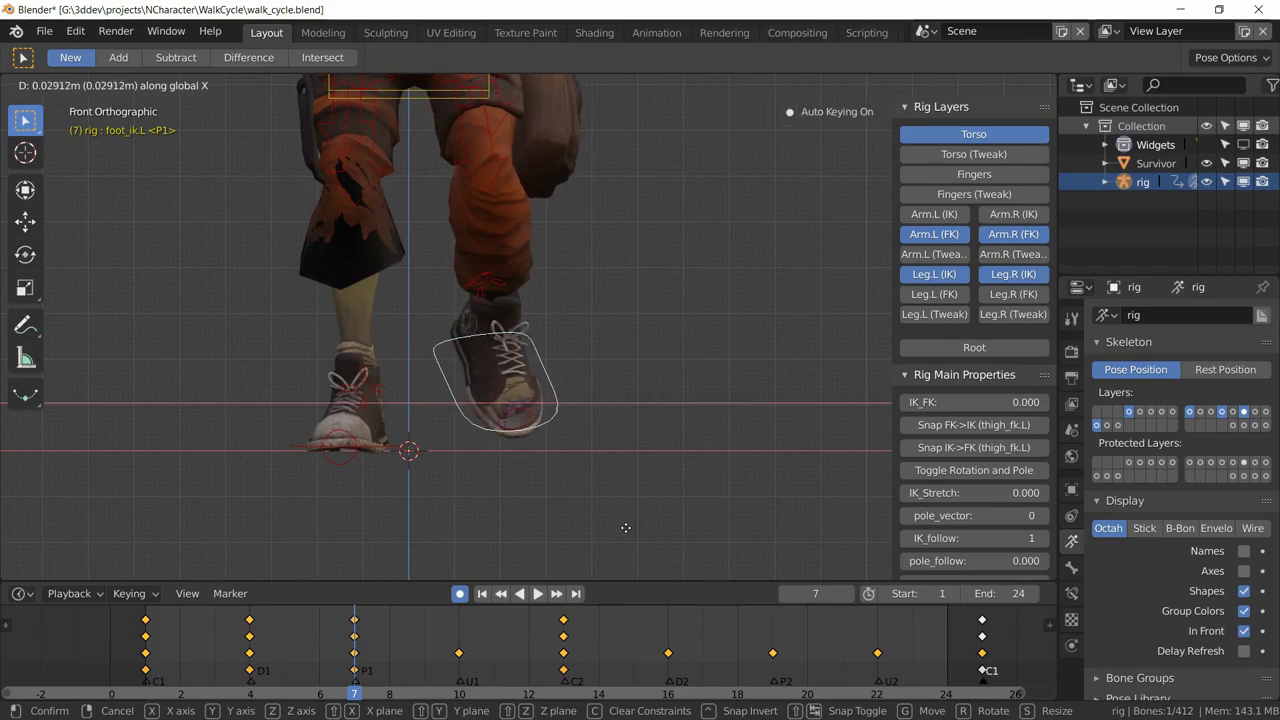
click(622, 530)
Copy the foot_ik.L pose at frame 4 and paste it mirrored onto the right foot at frame 16
mouse_move(246, 645)
right_down()
mouse_move(560, 650)
mouse_move(256, 652)
right_up()
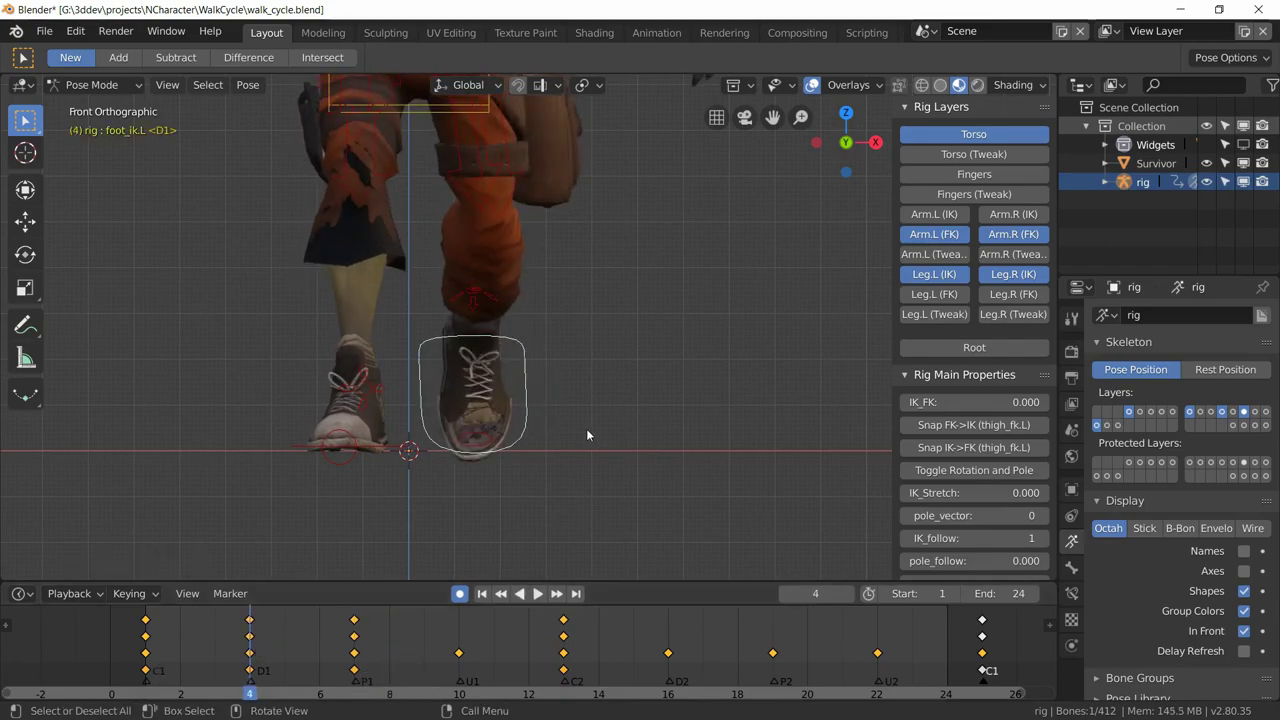
key(ctrl+c)
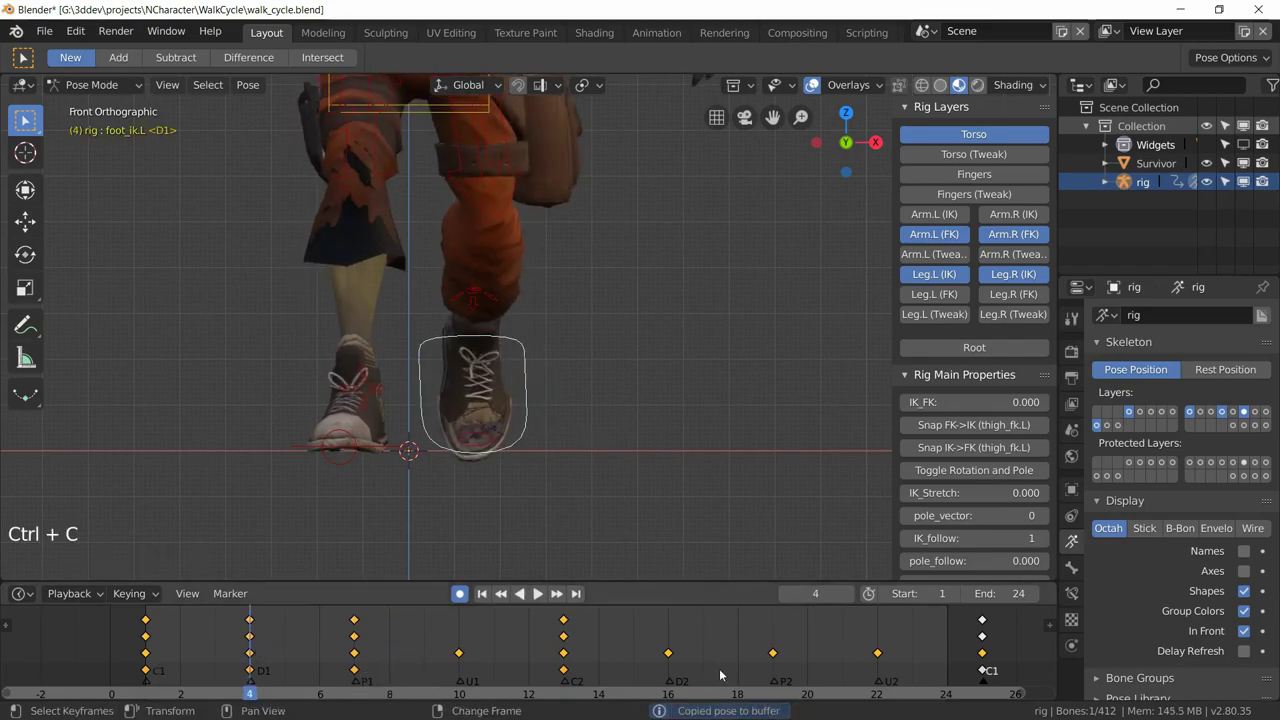
right_click(677, 647)
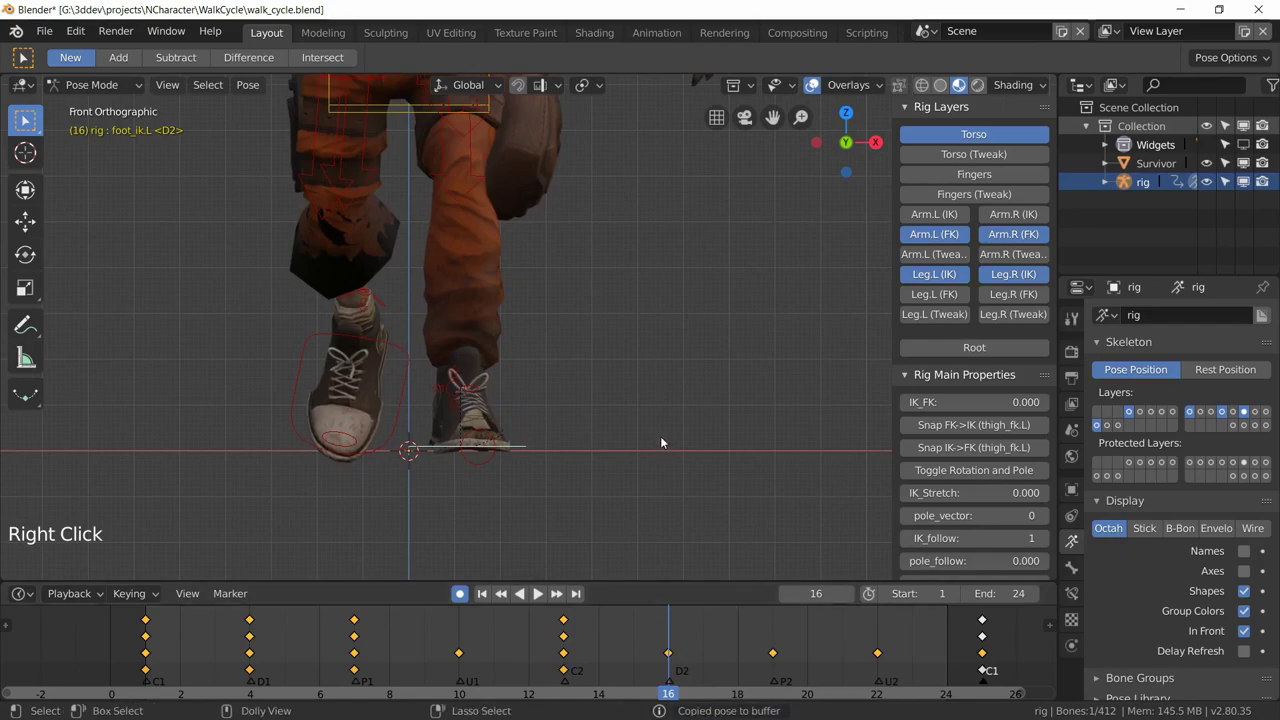
key(shift+ctrl+c)
key(Escape)
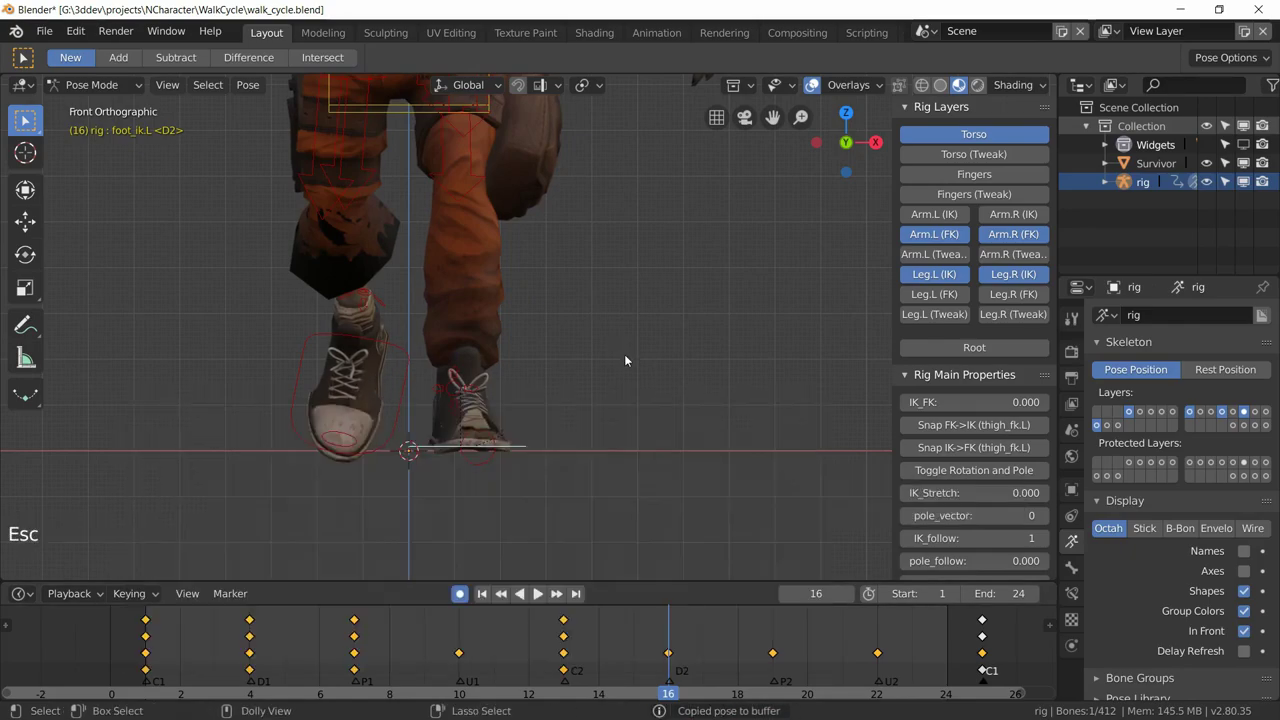
key(shift+ctrl+v)
Copy the foot_ik.L pose at frame 7 and paste it mirrored onto the right foot at frame 19
right_click(354, 648)
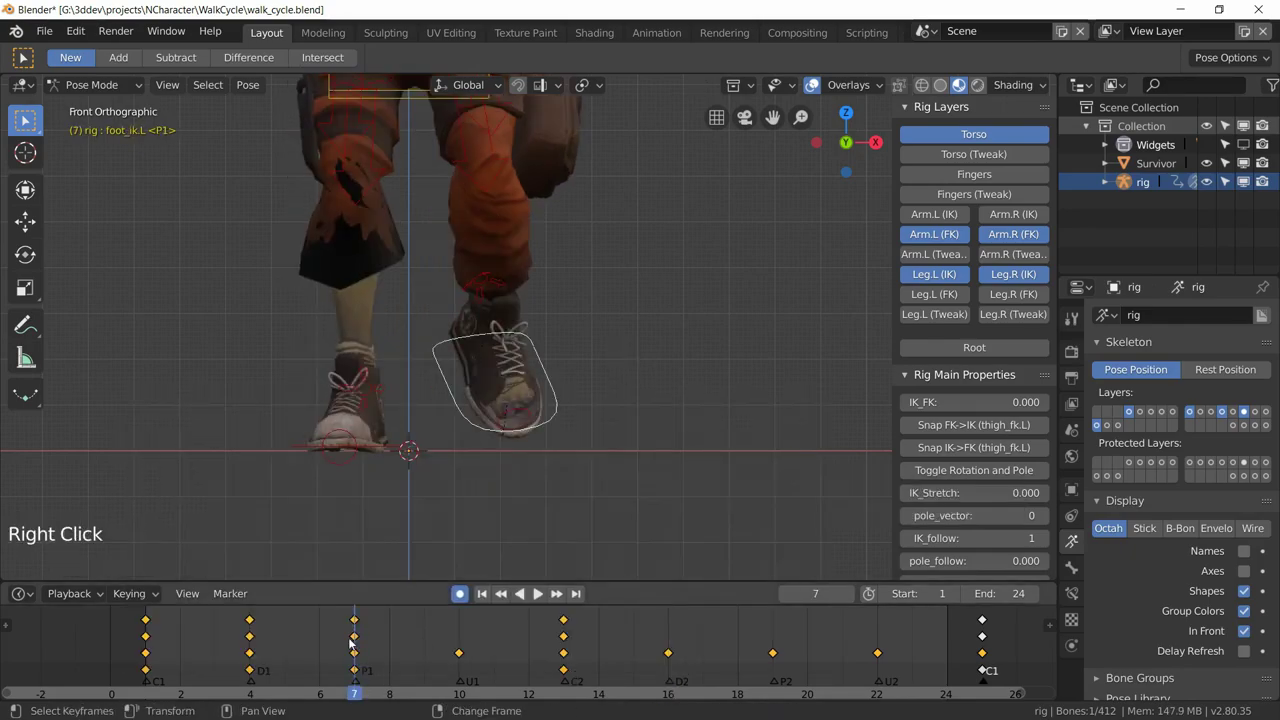
key(ctrl+c)
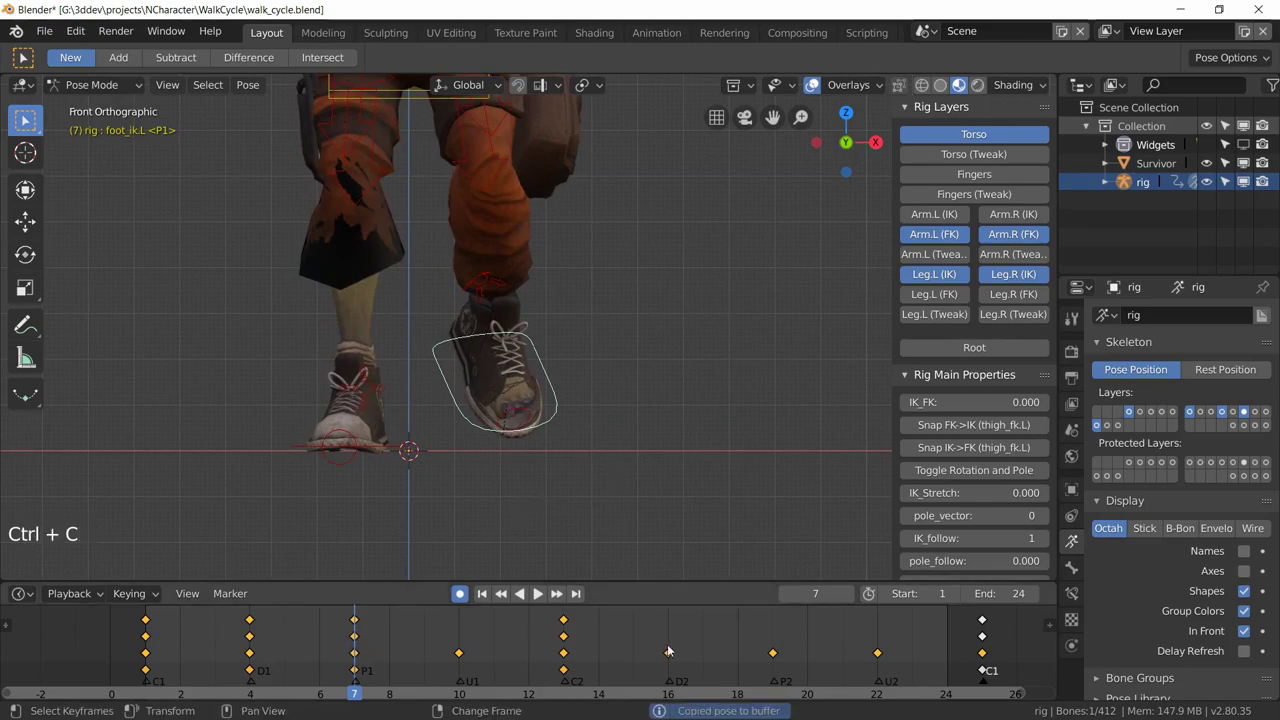
right_click(777, 637)
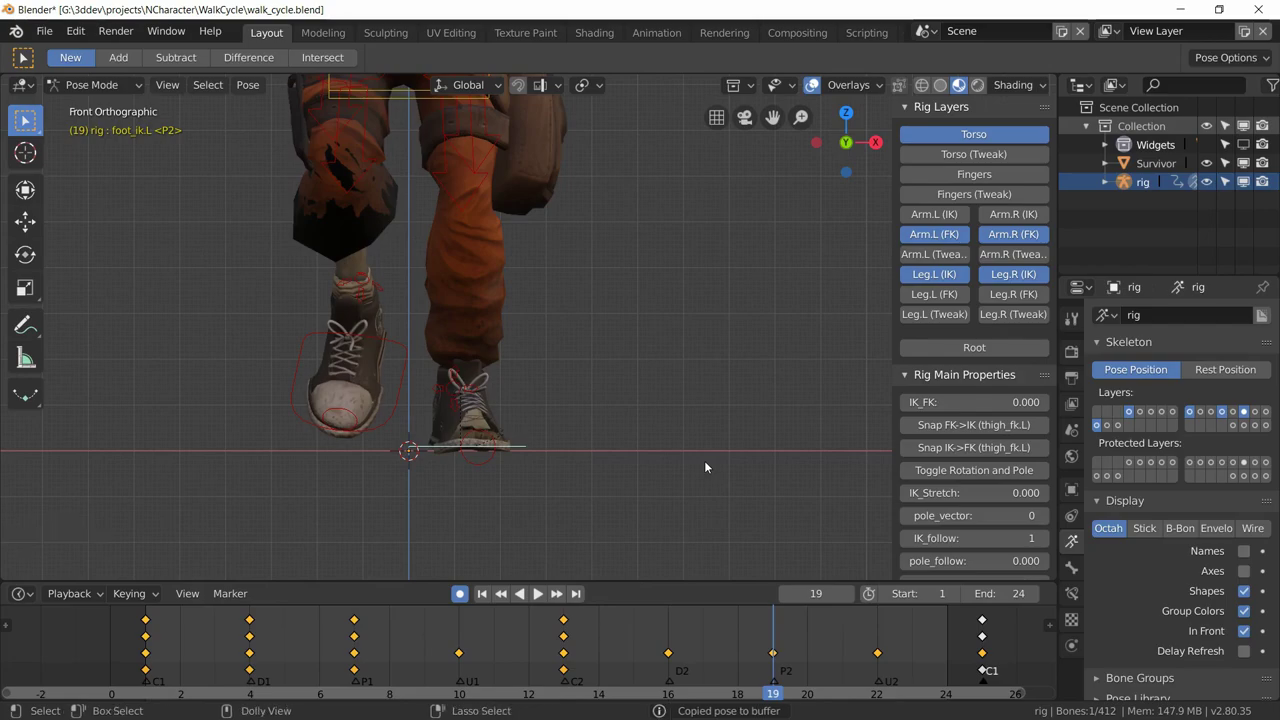
key(ctrl+shift+v)
Play back the walk cycle in the front view, stop it and scrub back to frame 1 to check the feet
key(space)
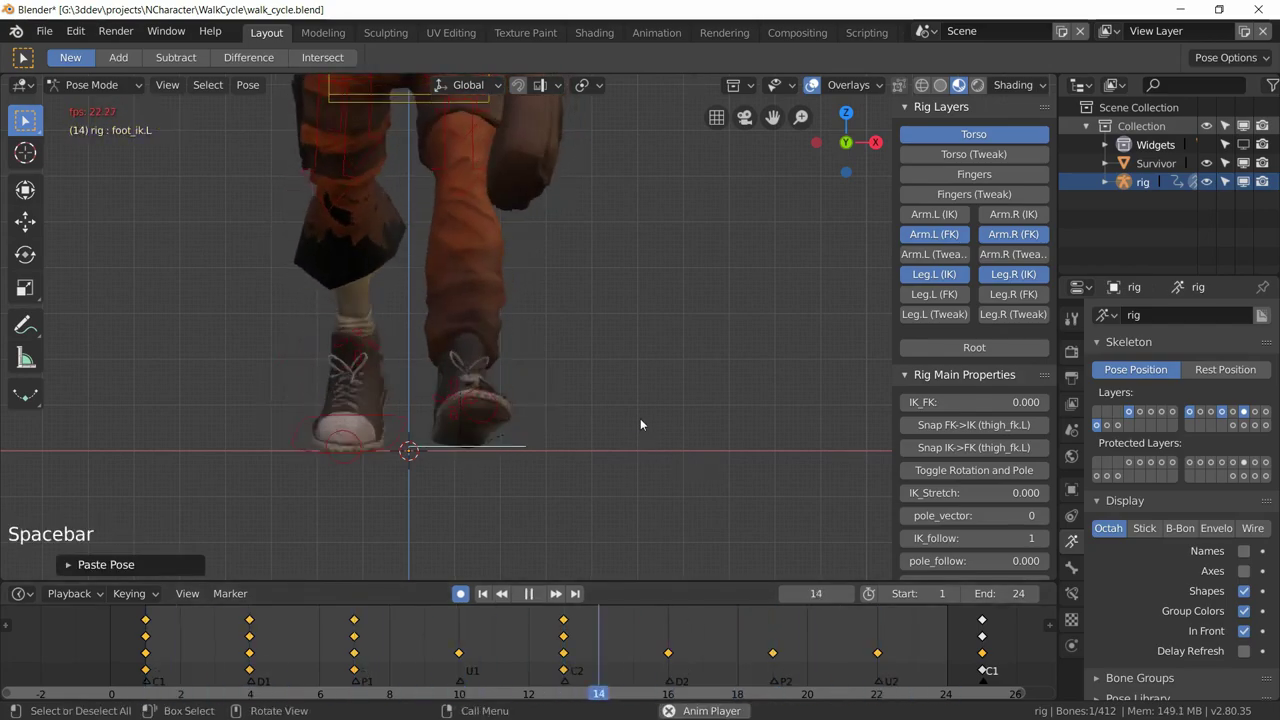
key(space)
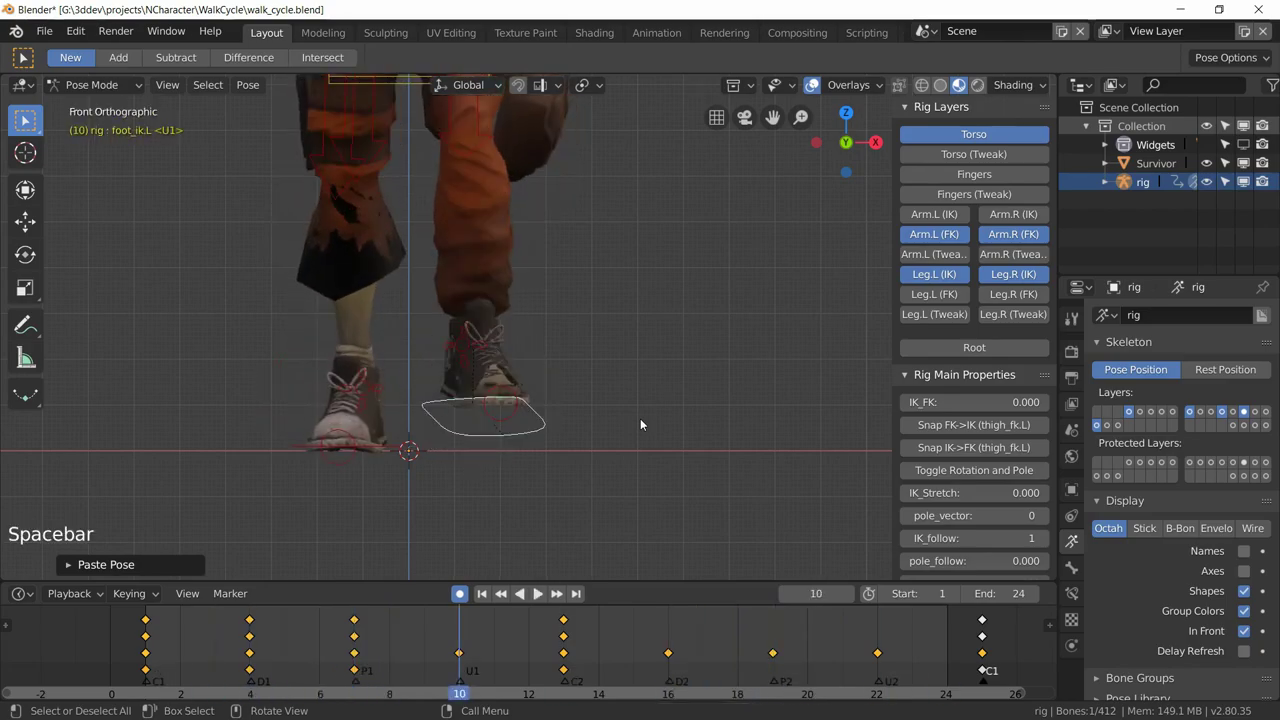
right_drag(320, 640, 145, 645)
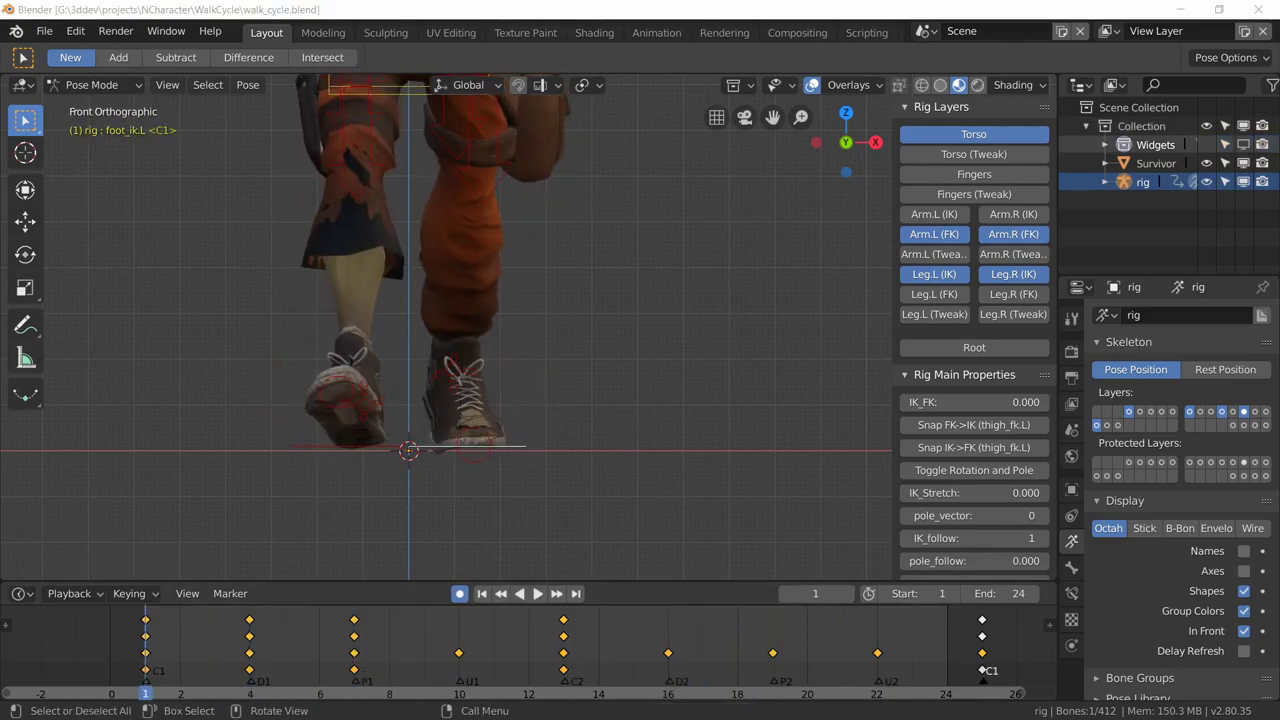
Select the torso control and, at frame 7, shift it about 0.017 m along negative X over the planted right foot
click(559, 301)
scroll(592, 247, down, 3)
shift+middle_drag(592, 247, 582, 344)
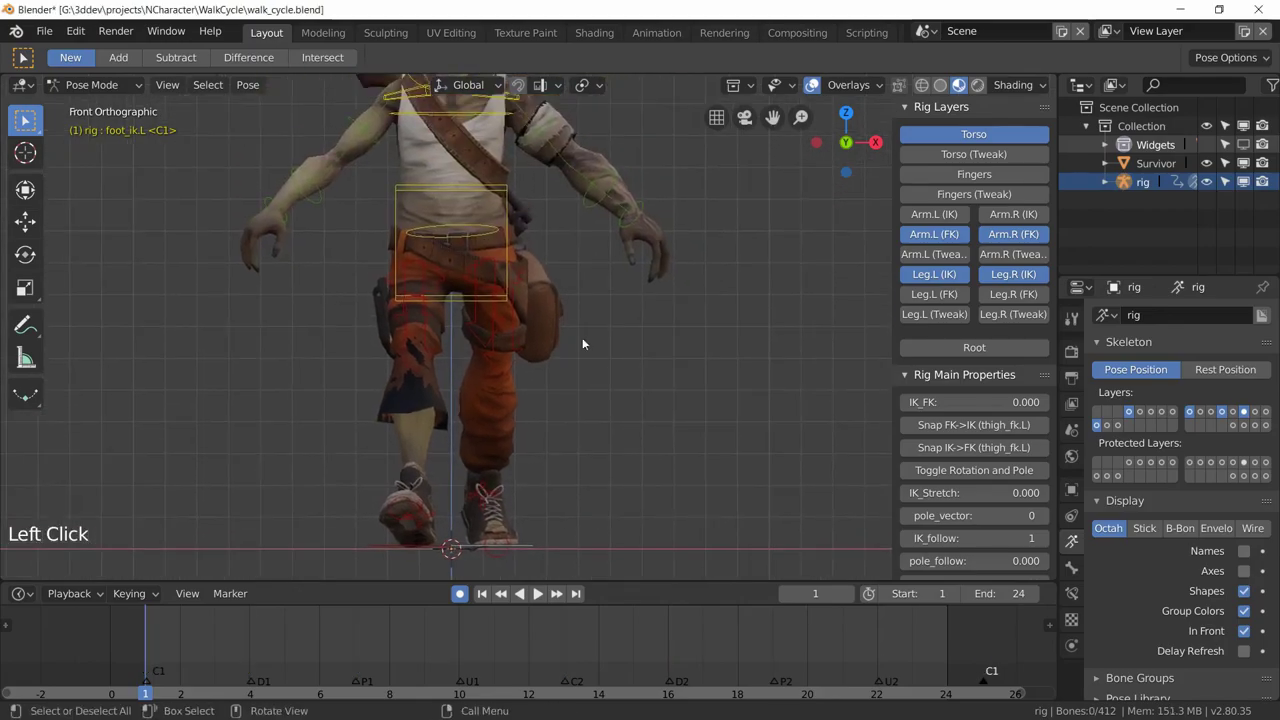
click(505, 205)
scroll(548, 350, up, 2)
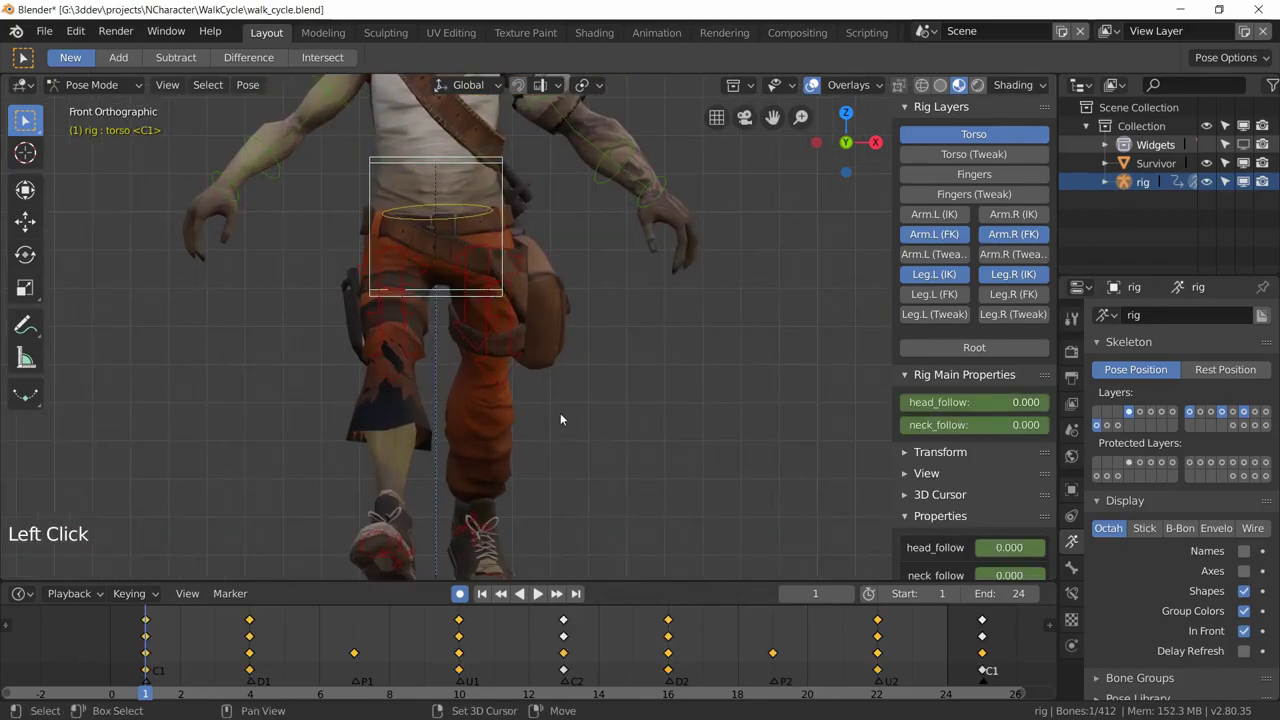
right_drag(150, 655, 250, 660)
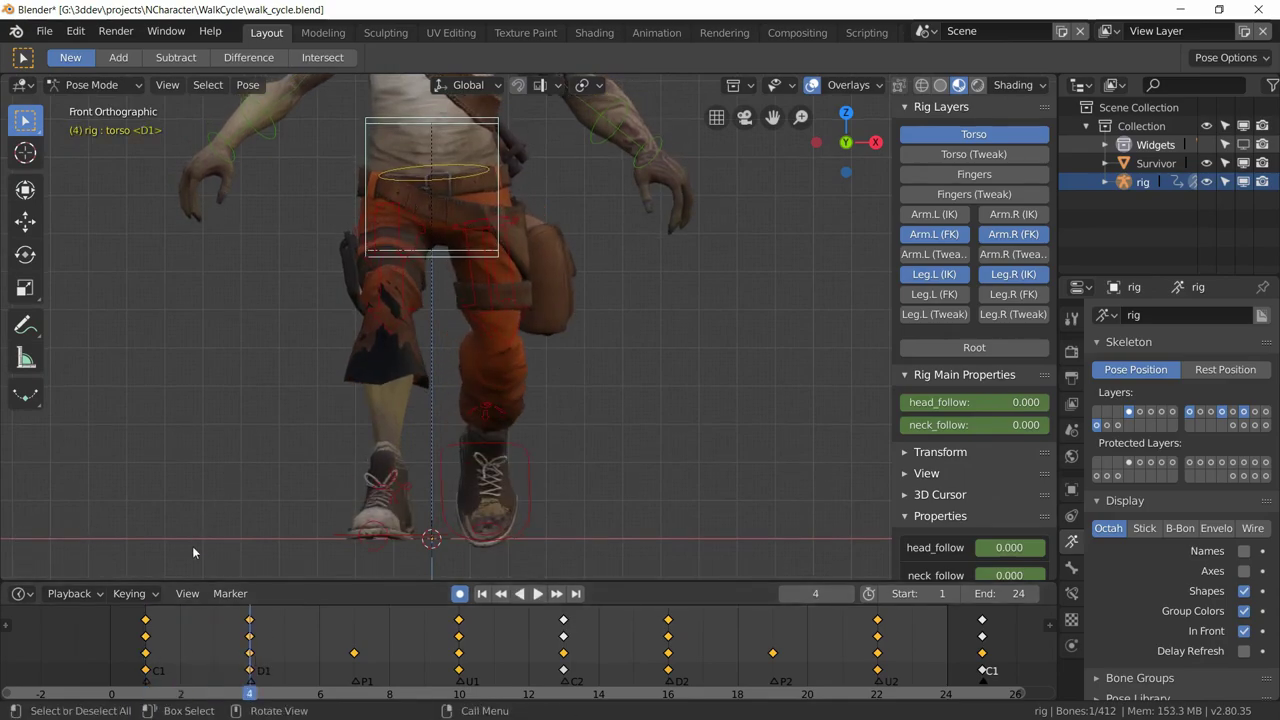
right_drag(160, 652, 355, 655)
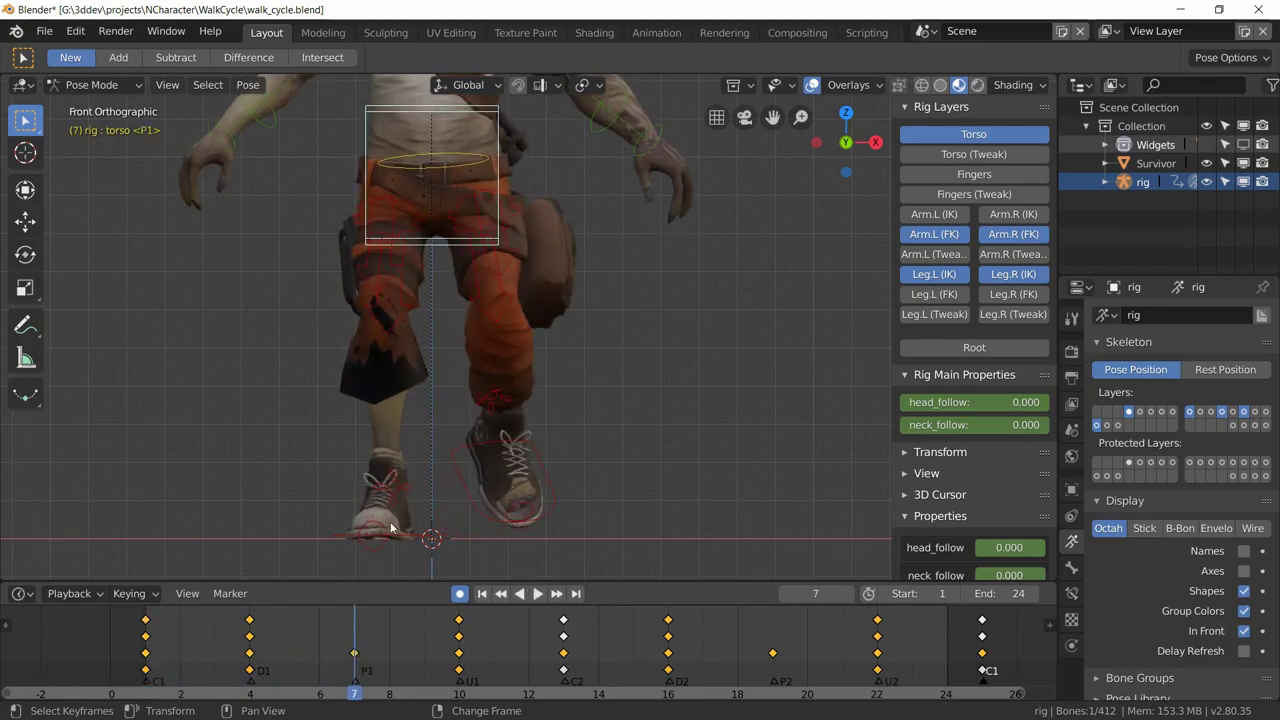
key(g)
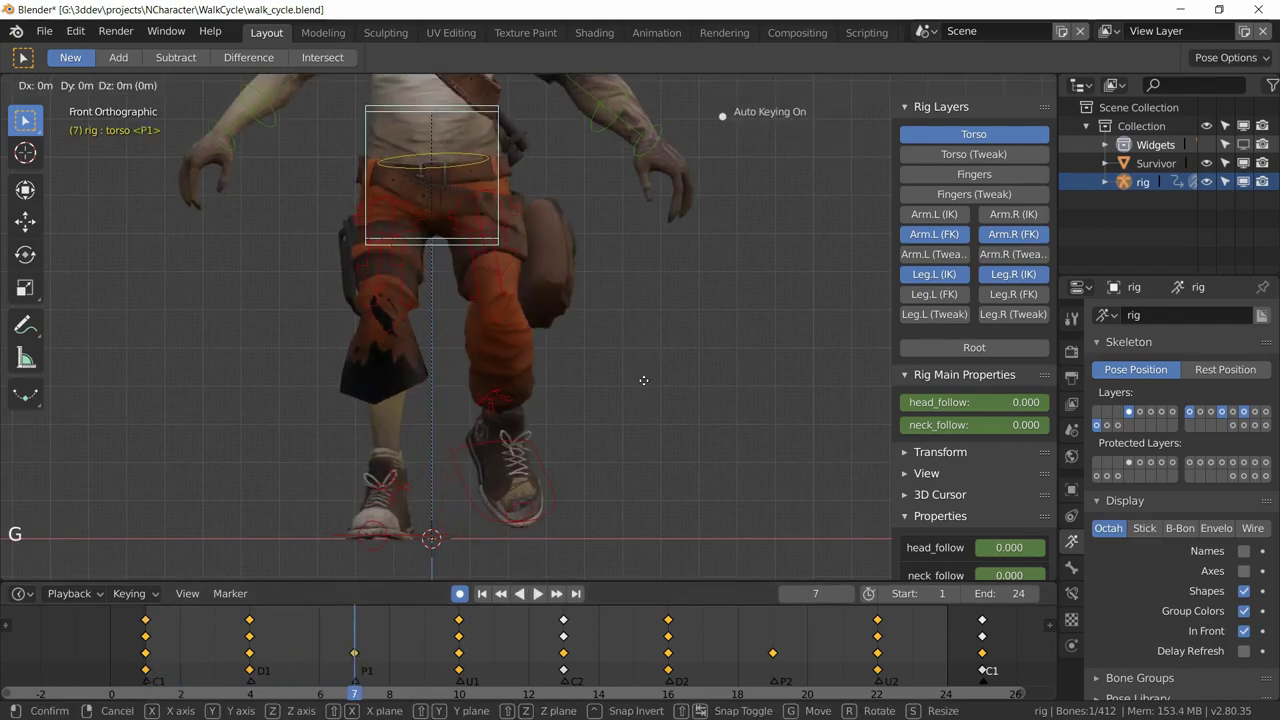
key(x)
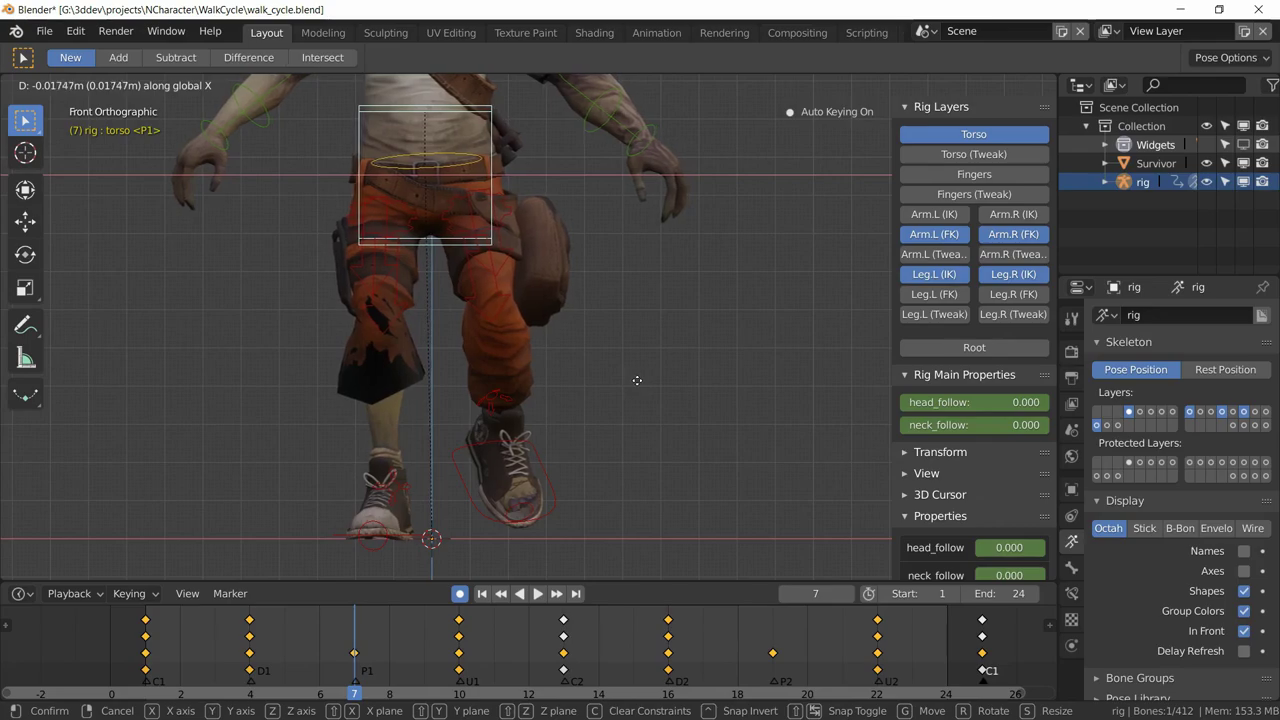
click(637, 380)
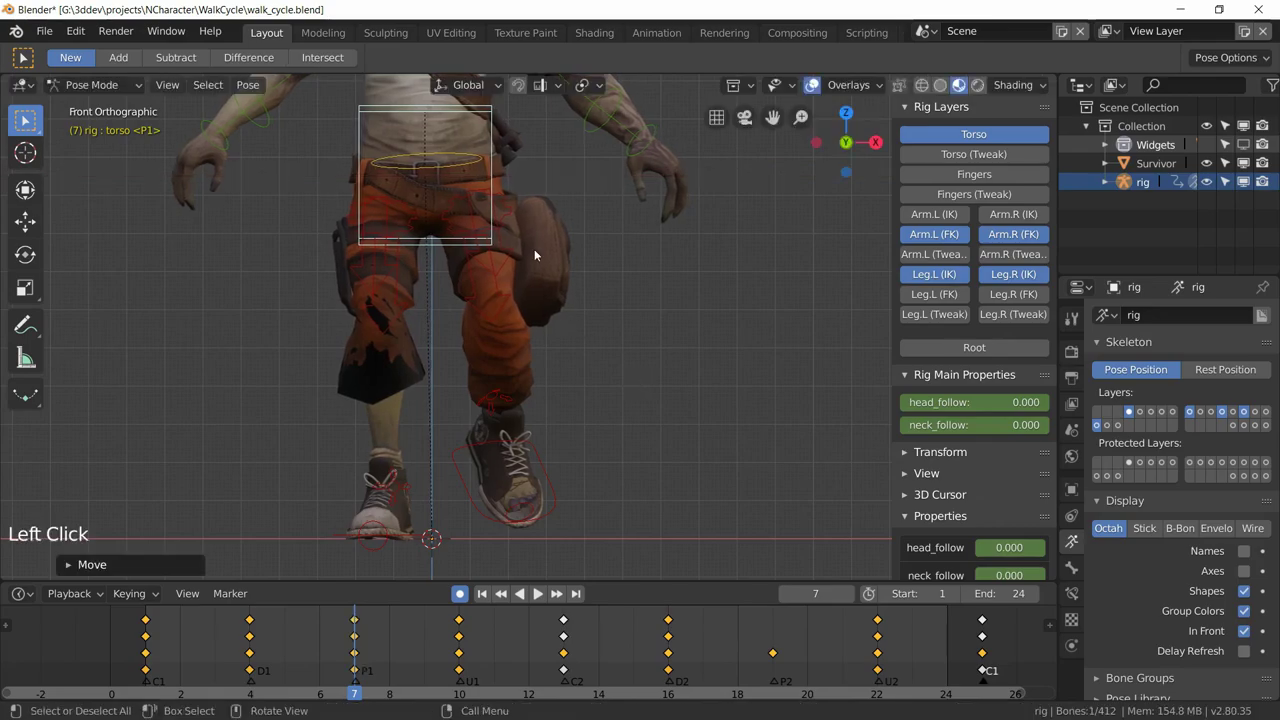
Copy the torso pose at frame 7 and paste it mirrored at frame 19
key(ctrl+c)
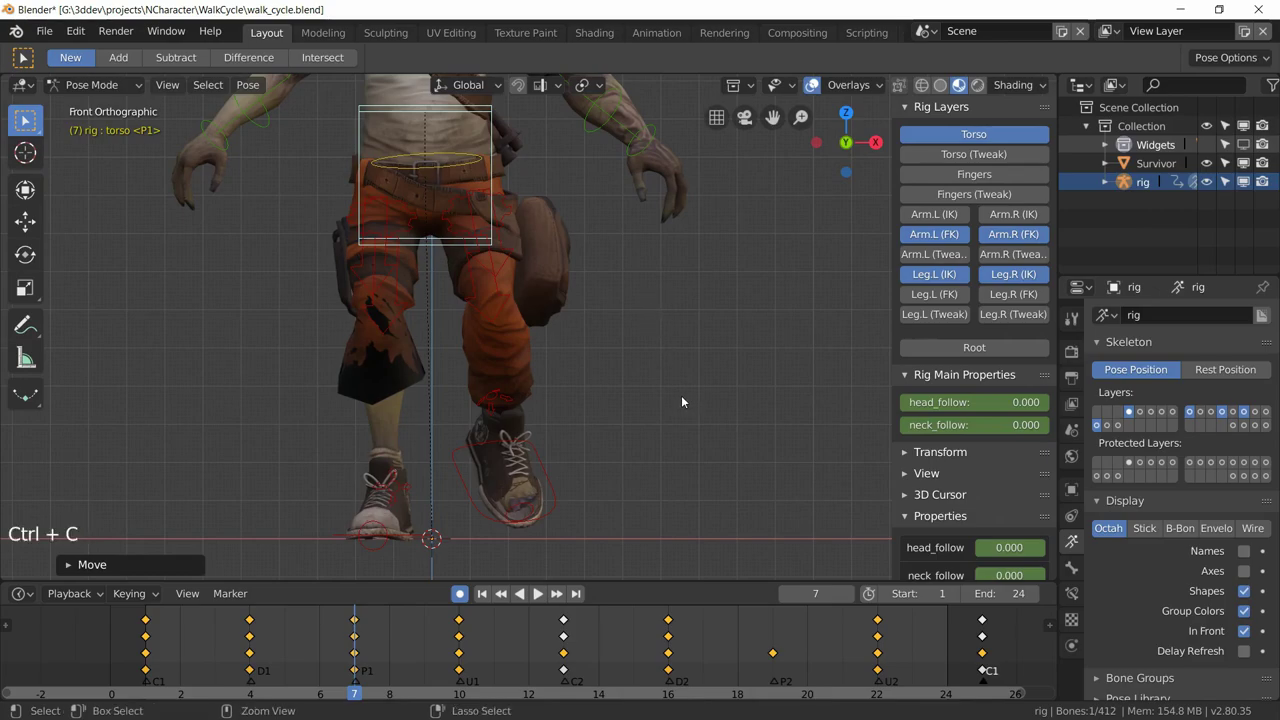
right_click(772, 660)
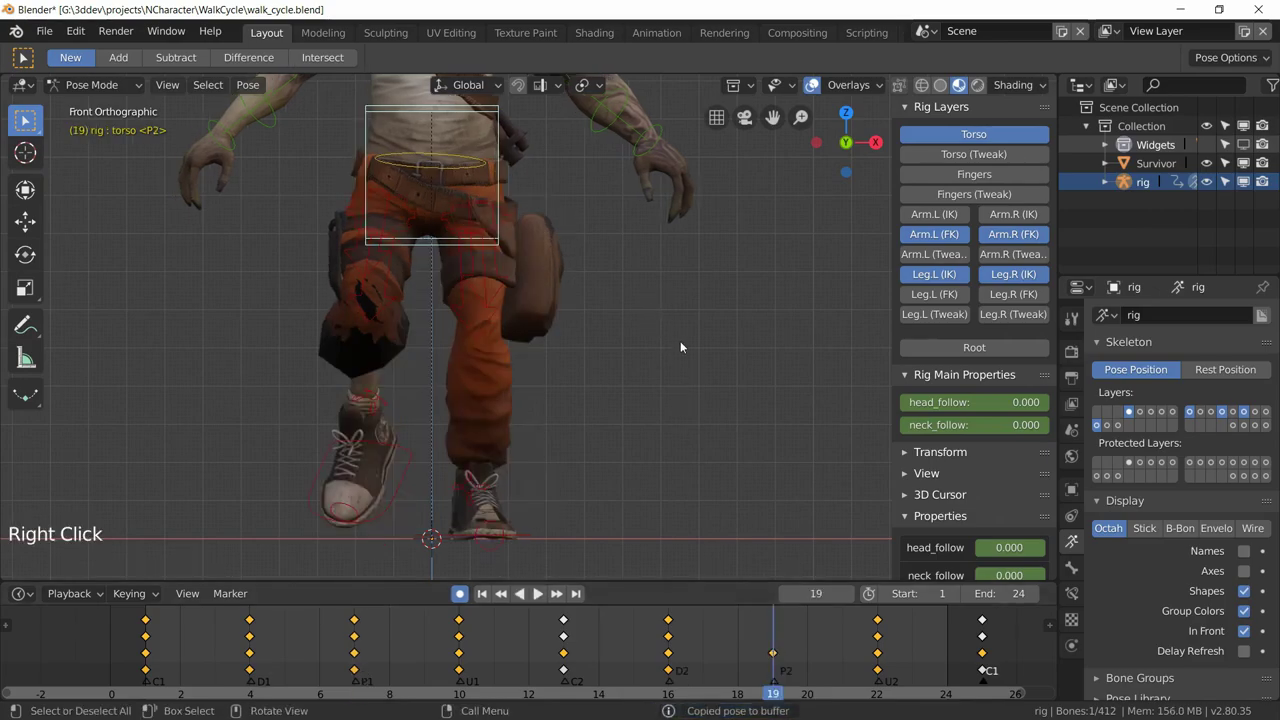
key(ctrl+shift+v)
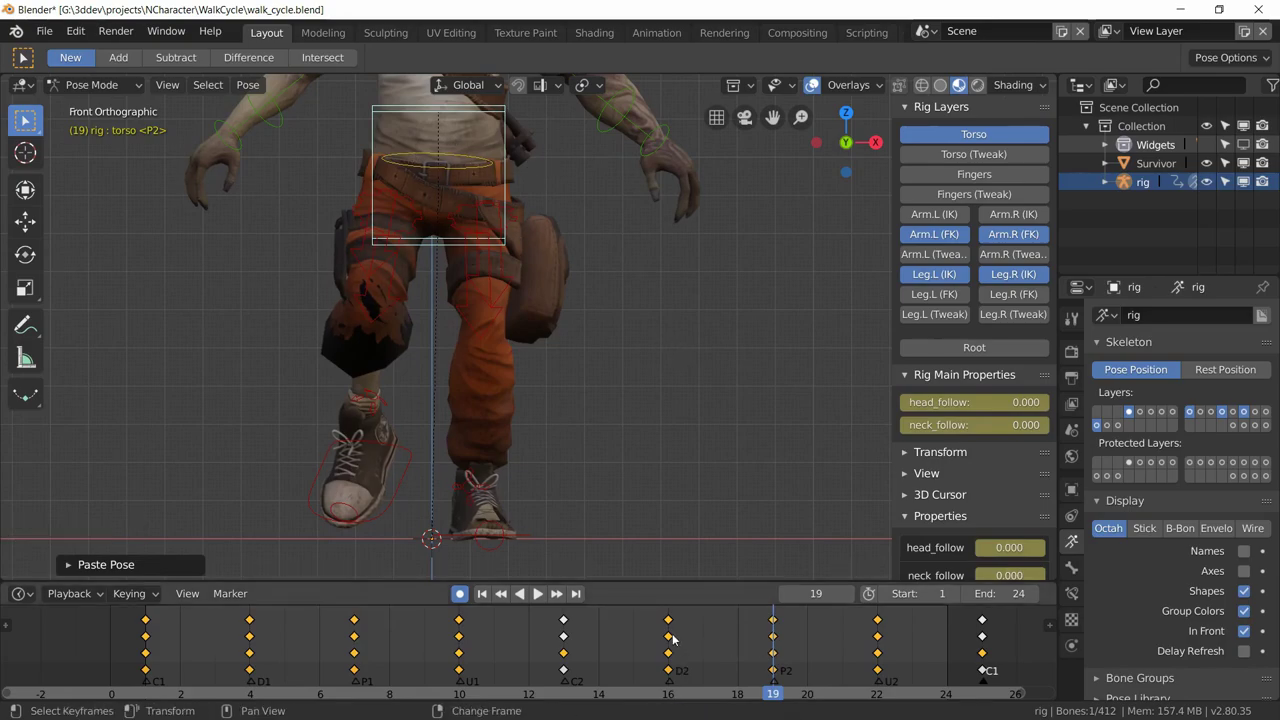
Switch to the Animation workspace, isolate the torso's X Location curve in the Graph Editor and go to frame 7
click(657, 32)
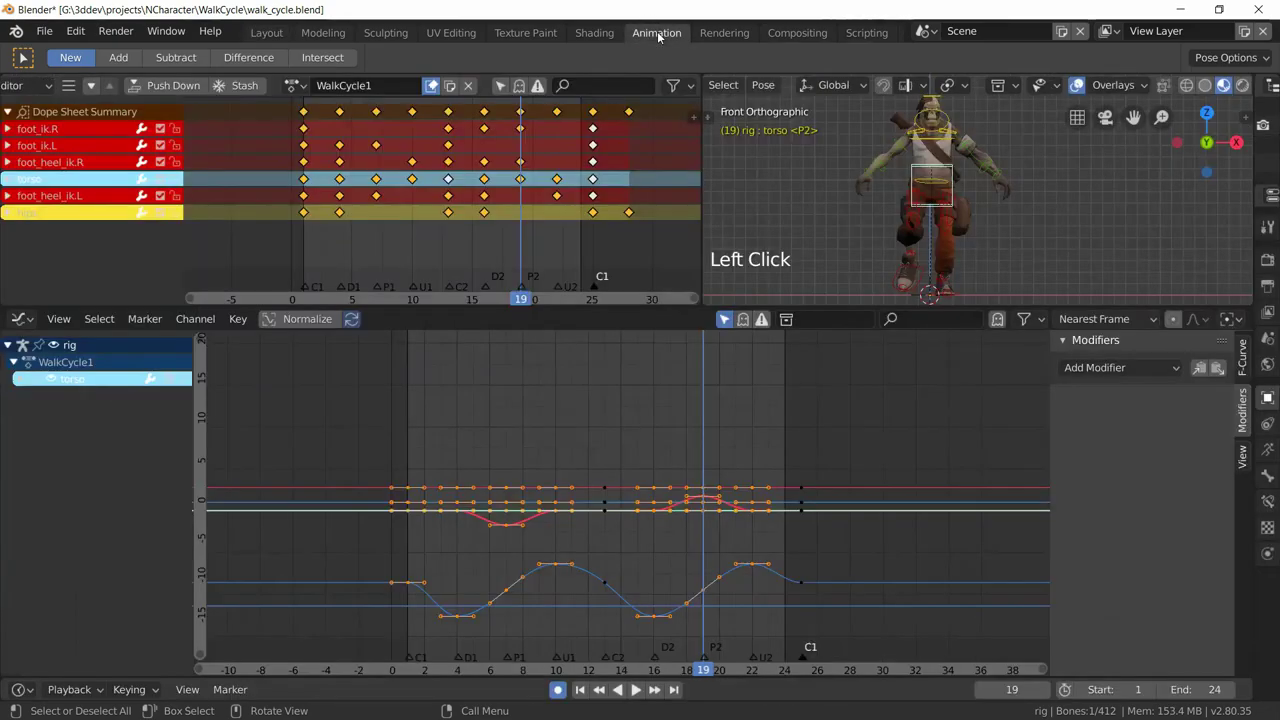
scroll(598, 465, up, 2)
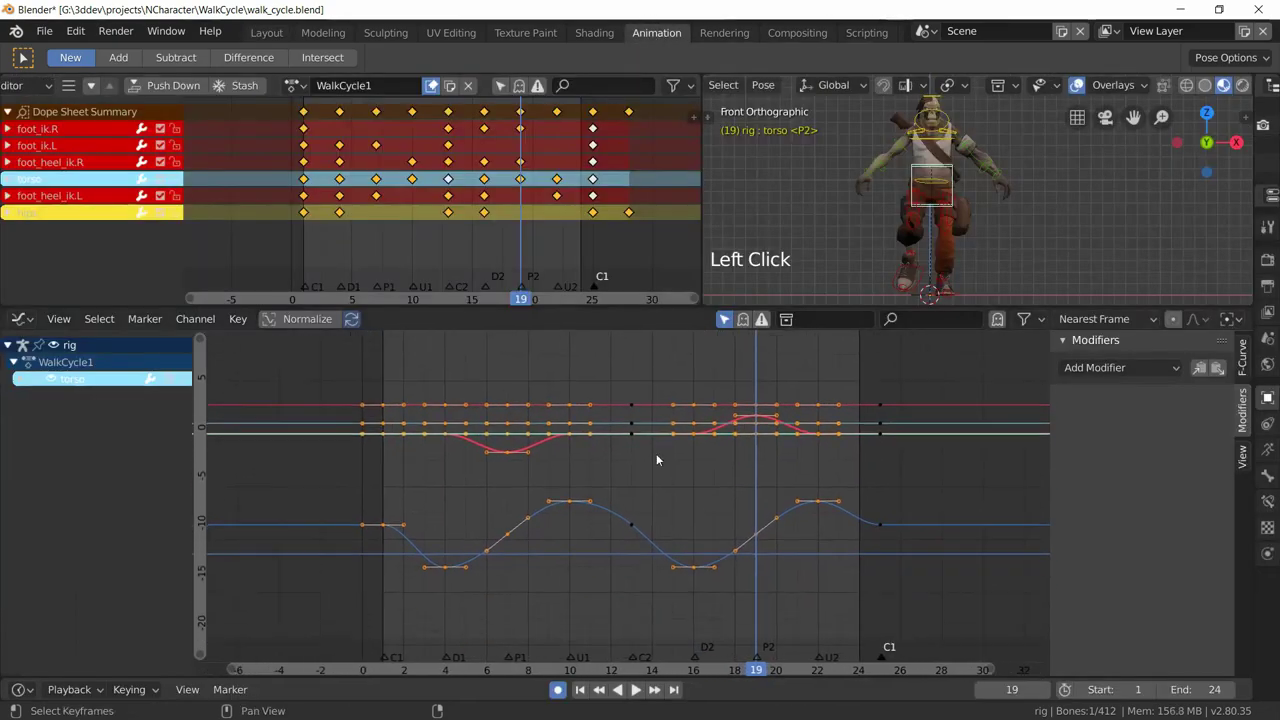
click(35, 378)
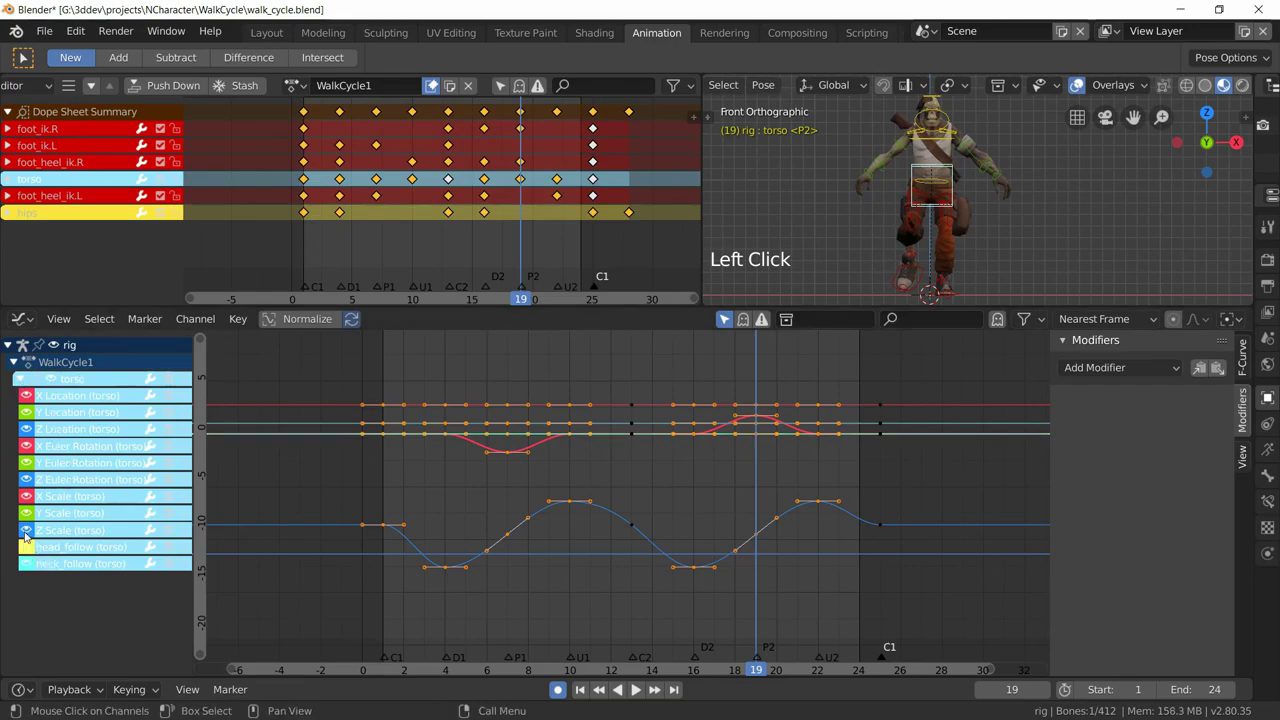
drag(25, 536, 25, 514)
click(80, 397)
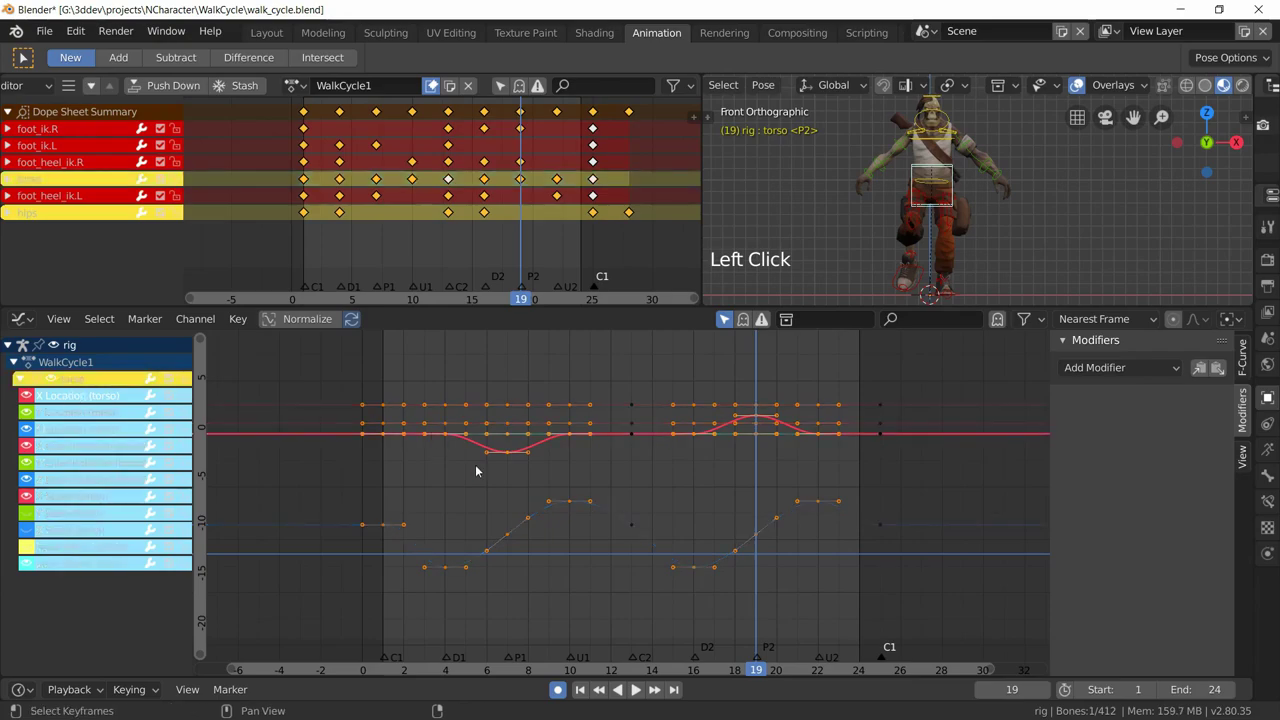
key(shift+h)
scroll(494, 474, up, 3)
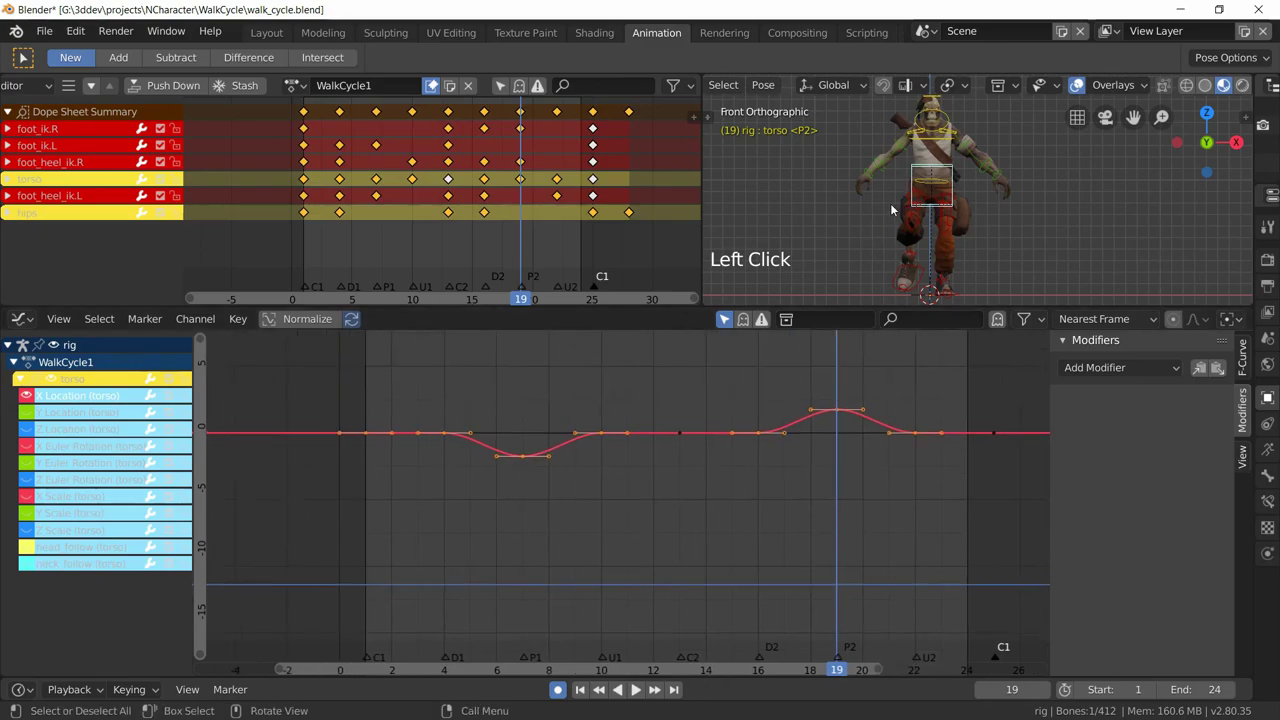
scroll(501, 505, up, 1)
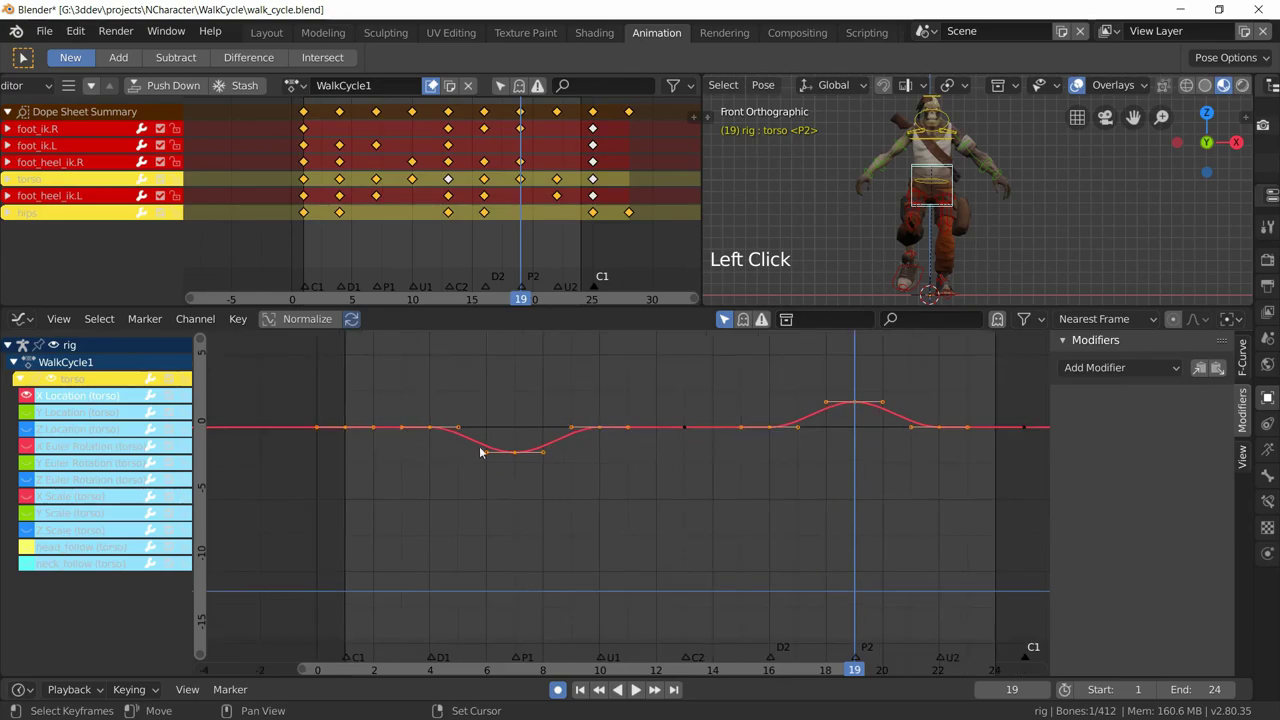
right_click(521, 568)
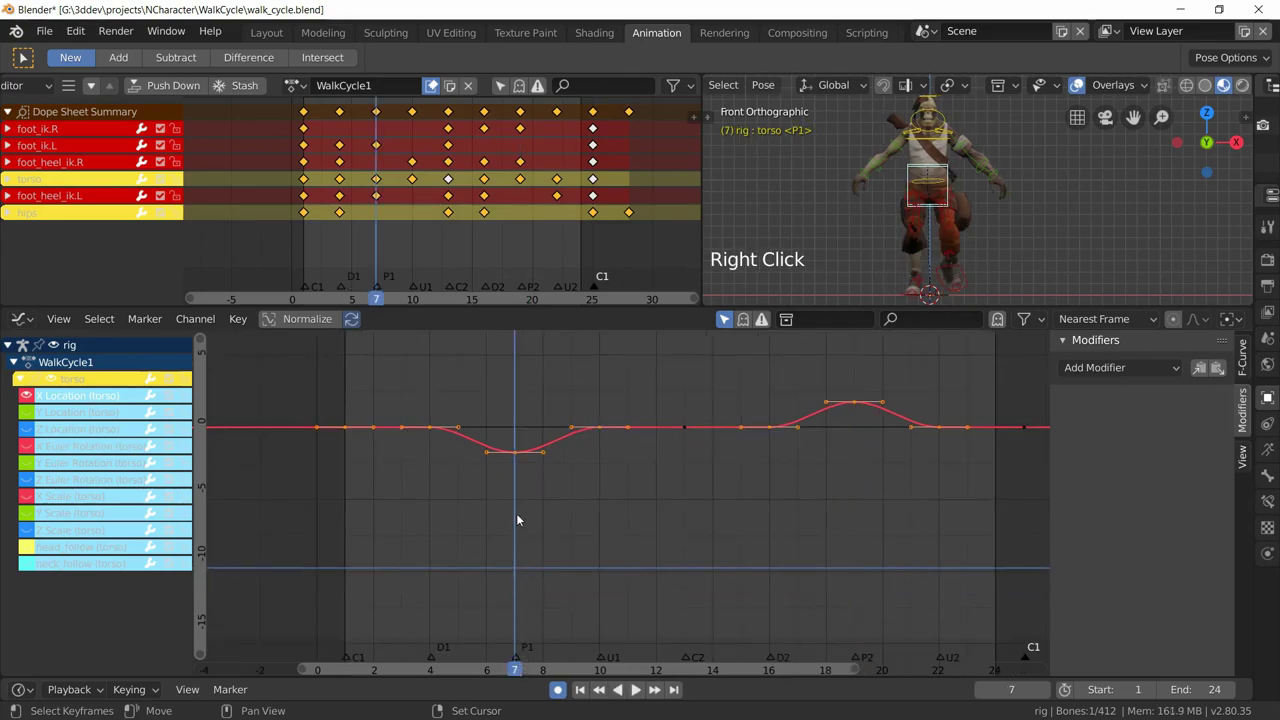
Delete the keyframes at frames 4 and 10 from the torso's X Location curve
right_click(847, 611)
right_click(336, 530)
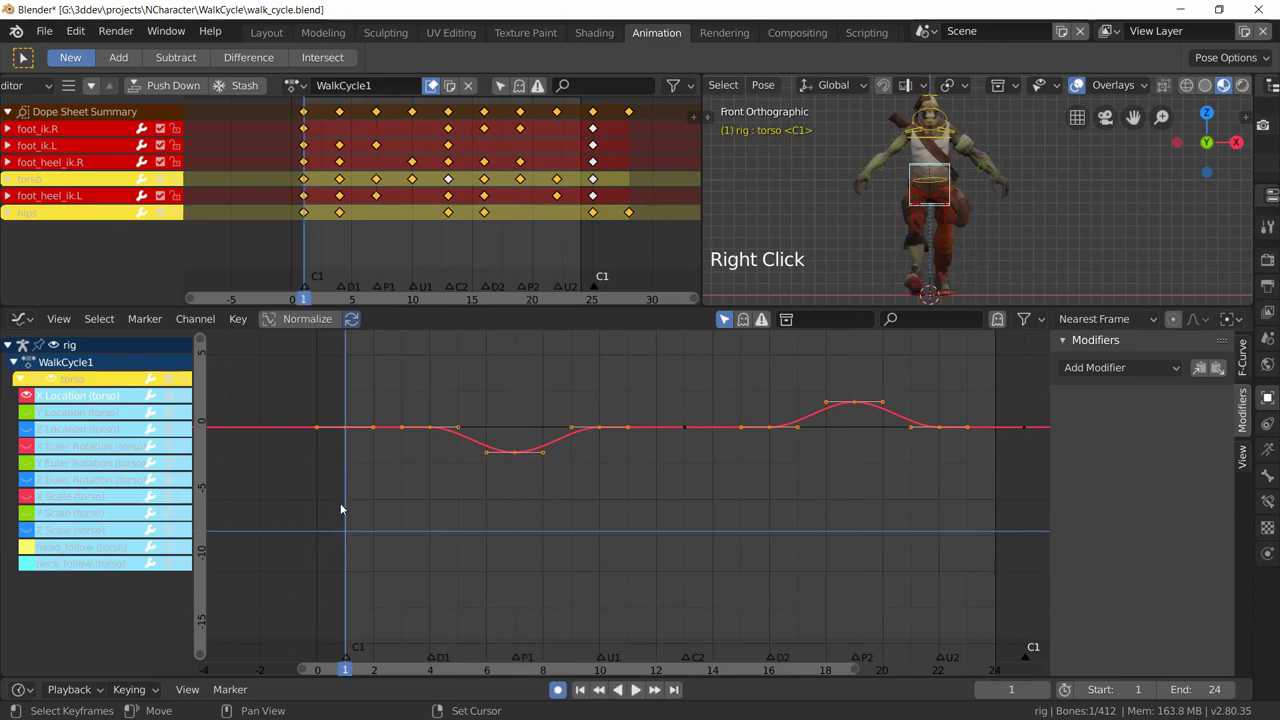
right_click(430, 433)
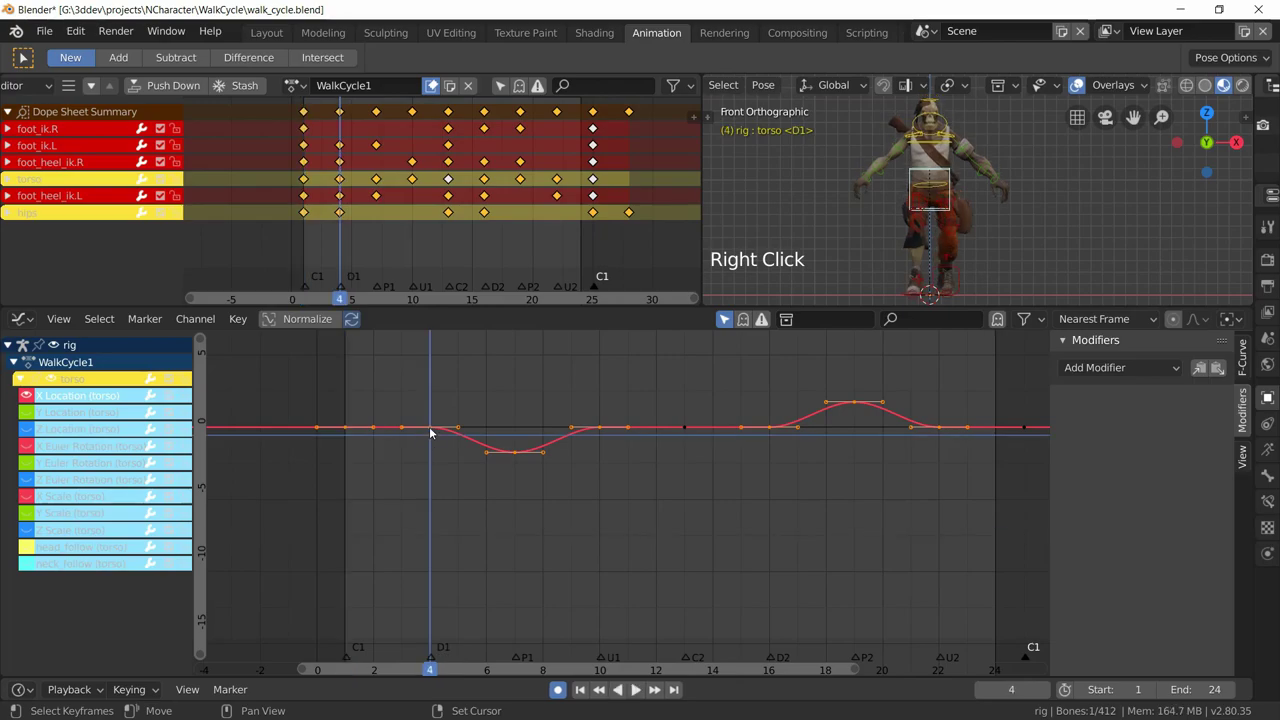
click(430, 433)
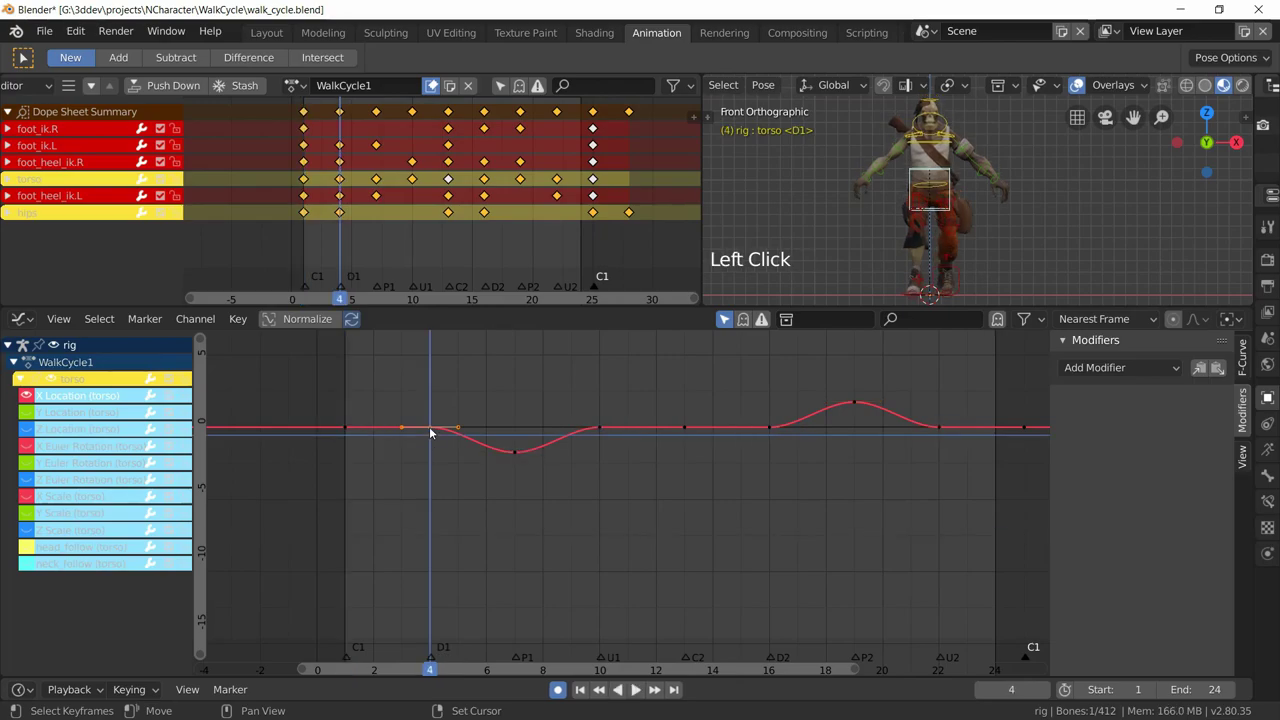
key(x)
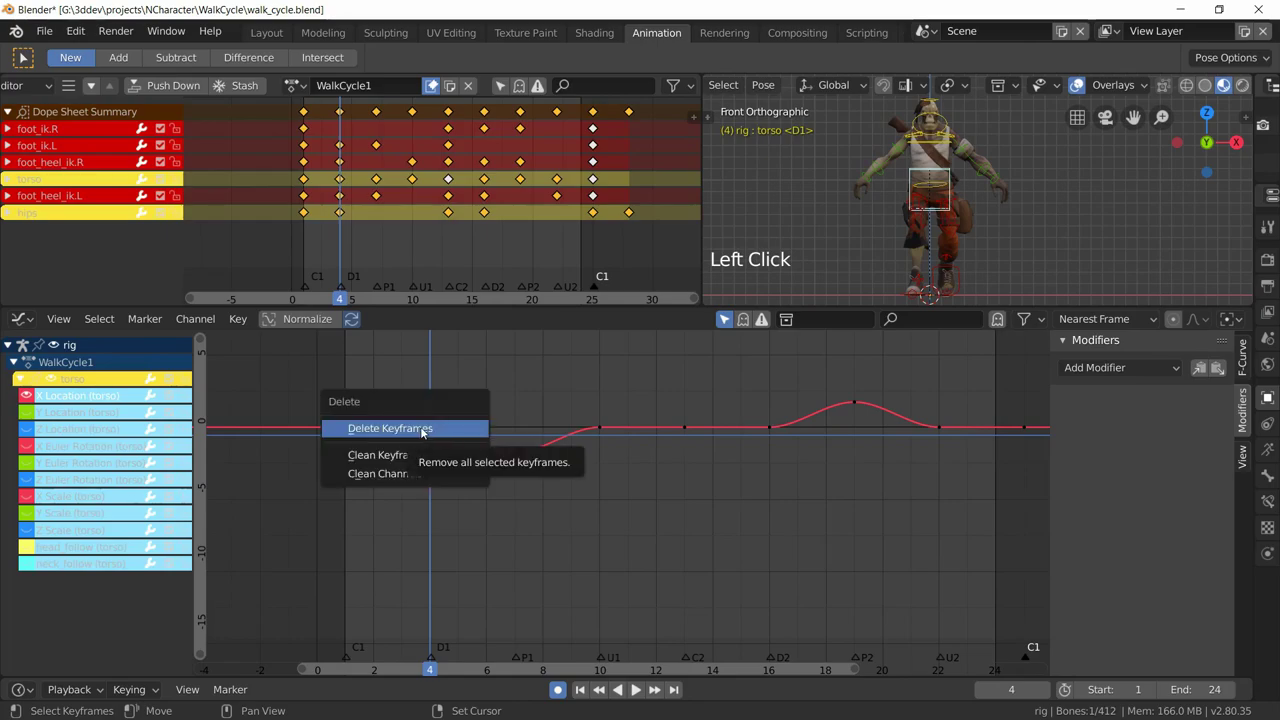
click(430, 431)
click(597, 428)
key(x)
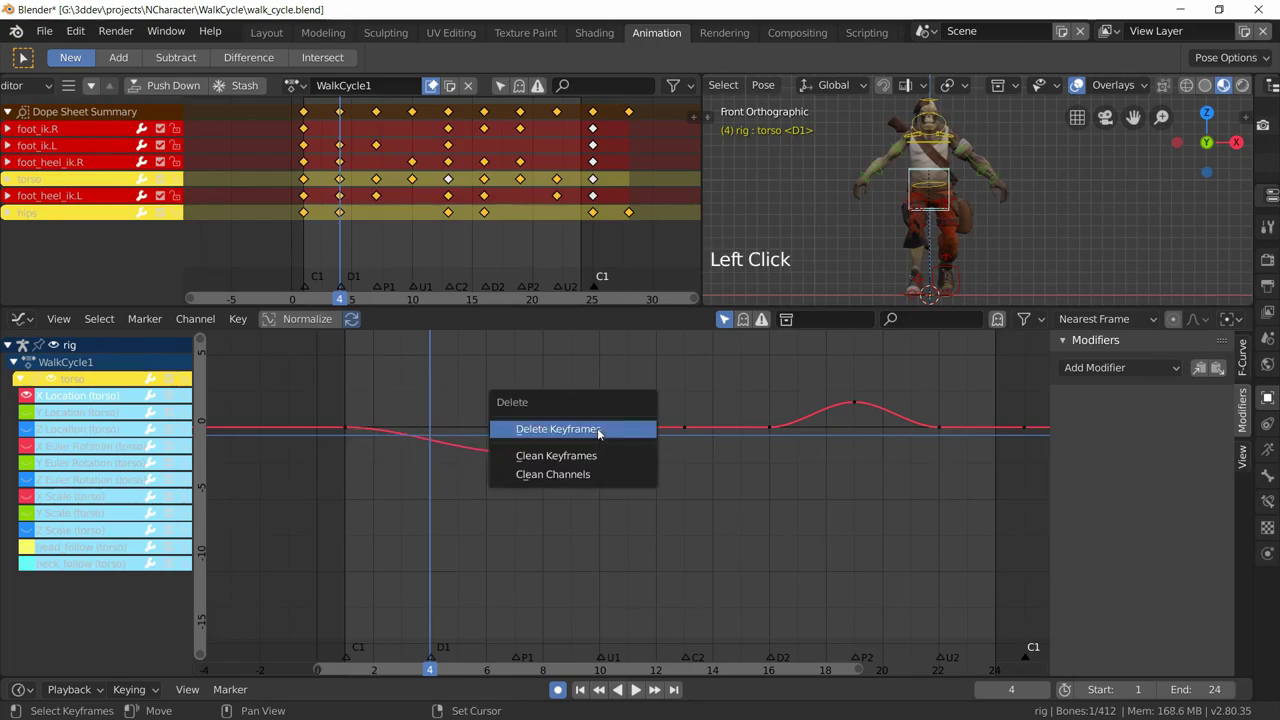
click(598, 429)
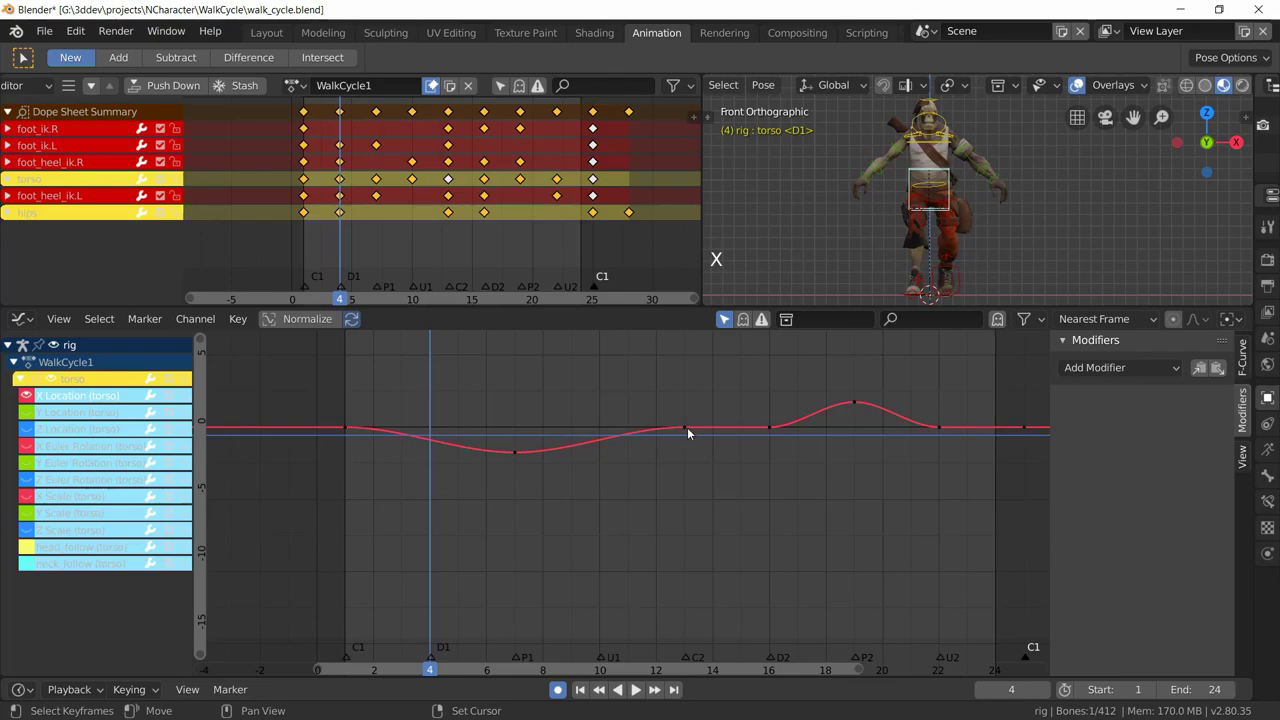
Delete the keyframes at frames 16, 22 and 13 from the torso's X Location curve
click(766, 428)
key(x)
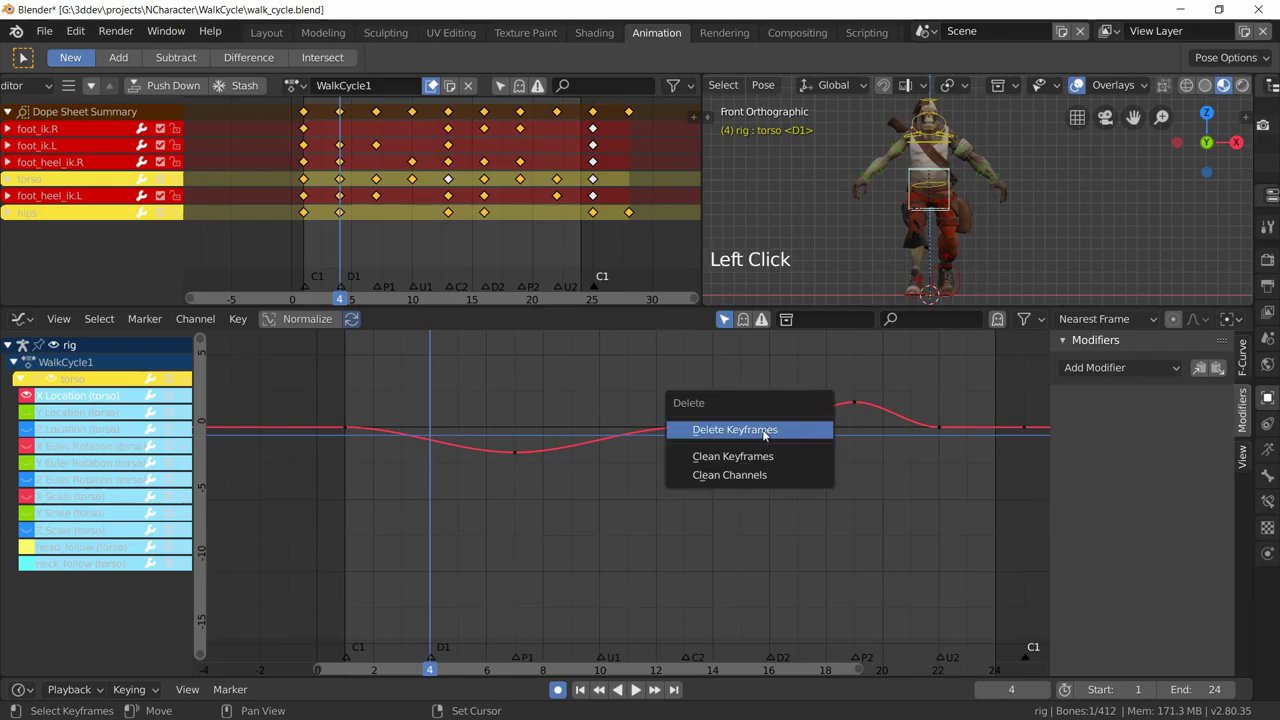
click(762, 429)
click(942, 426)
key(x)
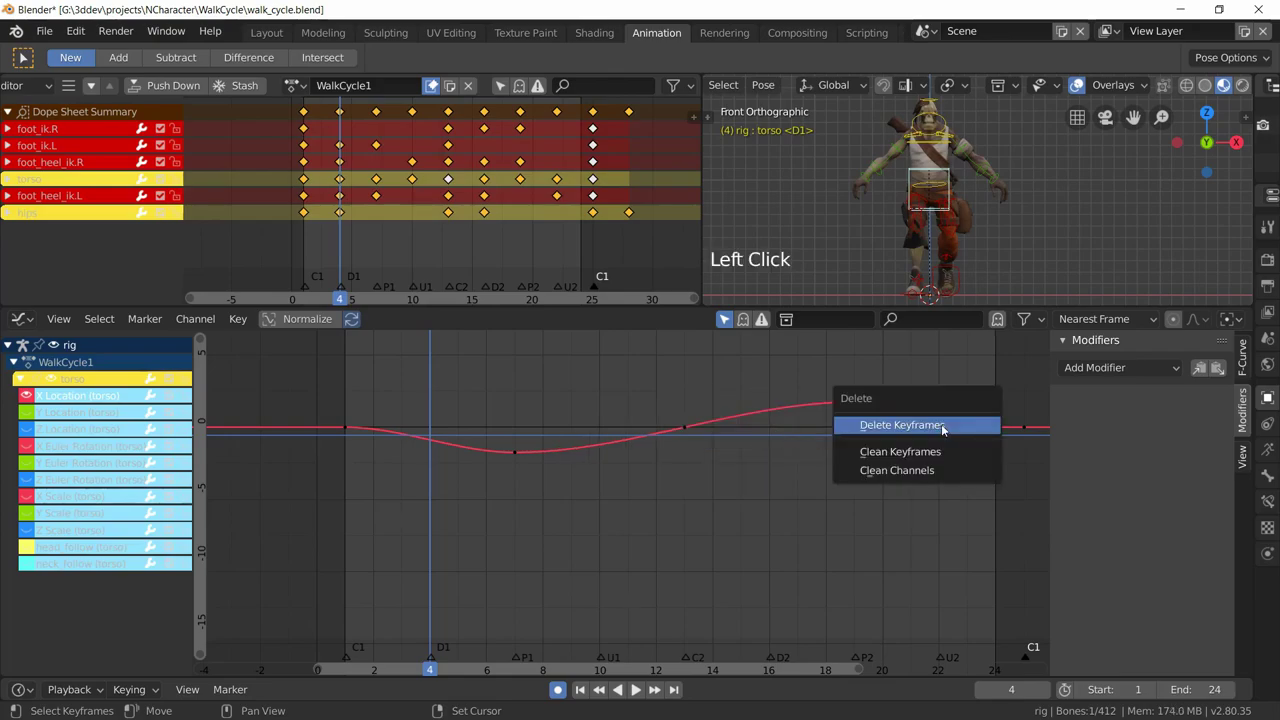
click(941, 424)
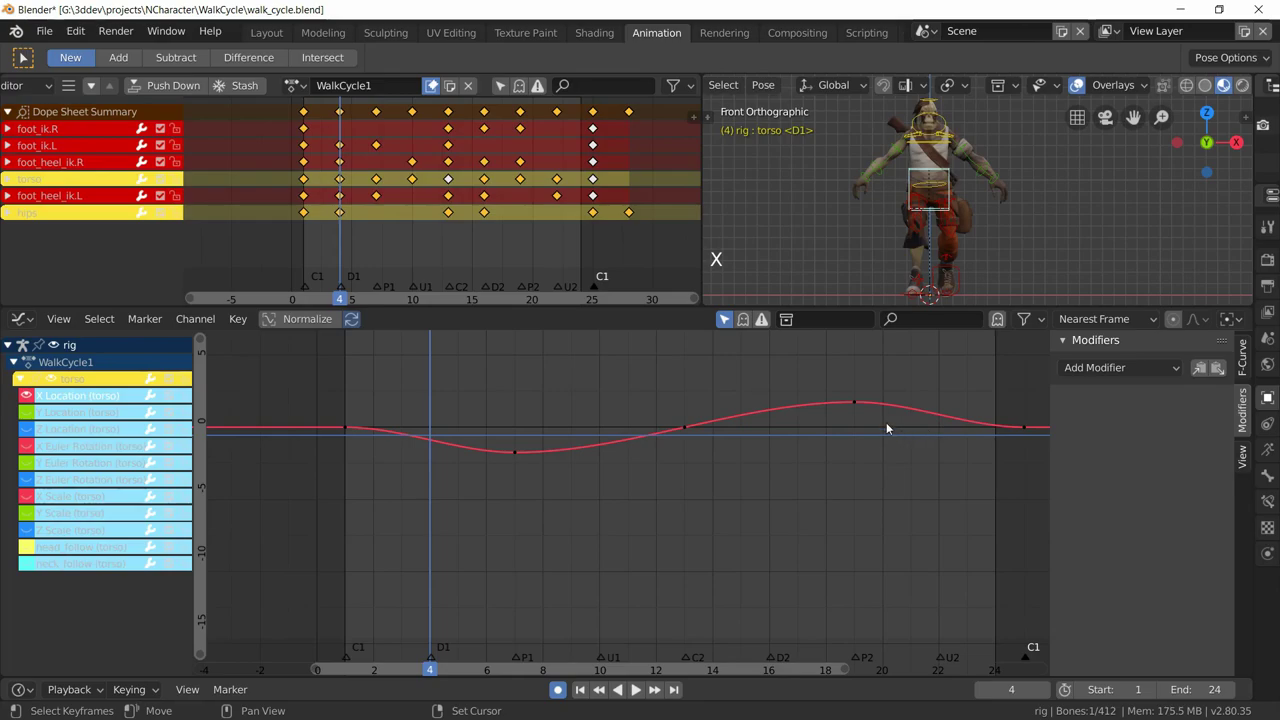
click(683, 429)
key(x)
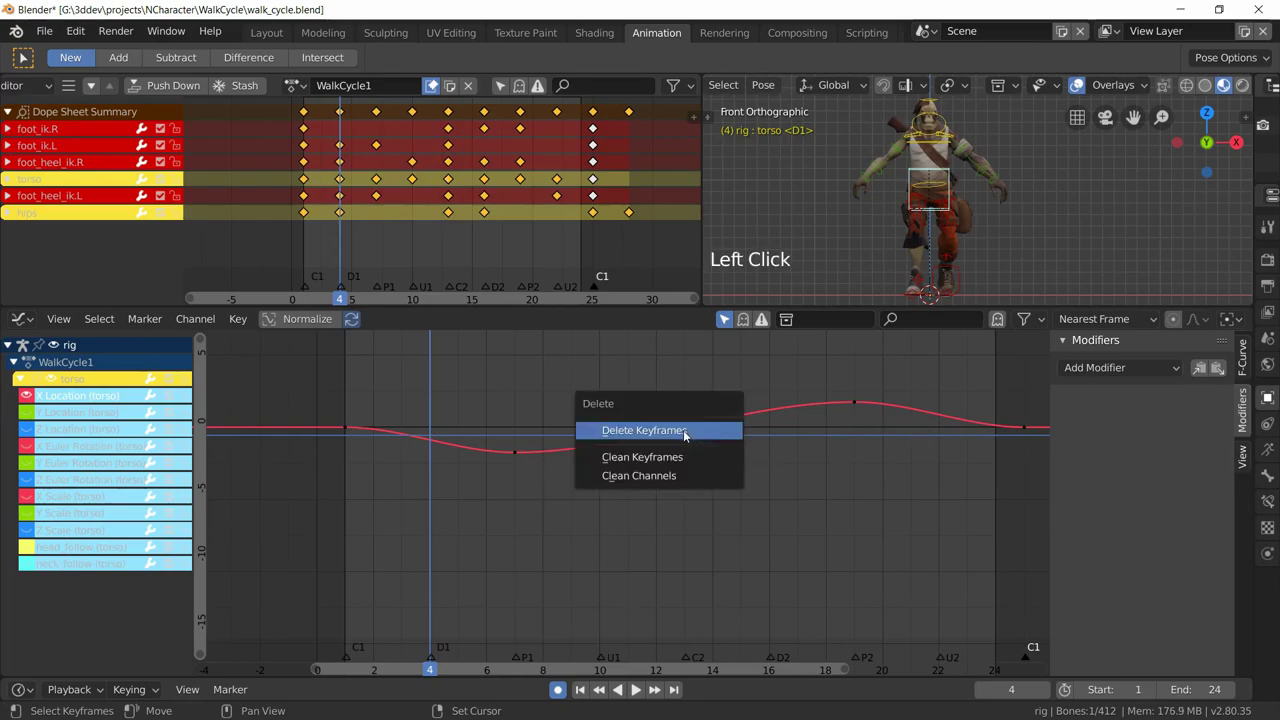
click(684, 431)
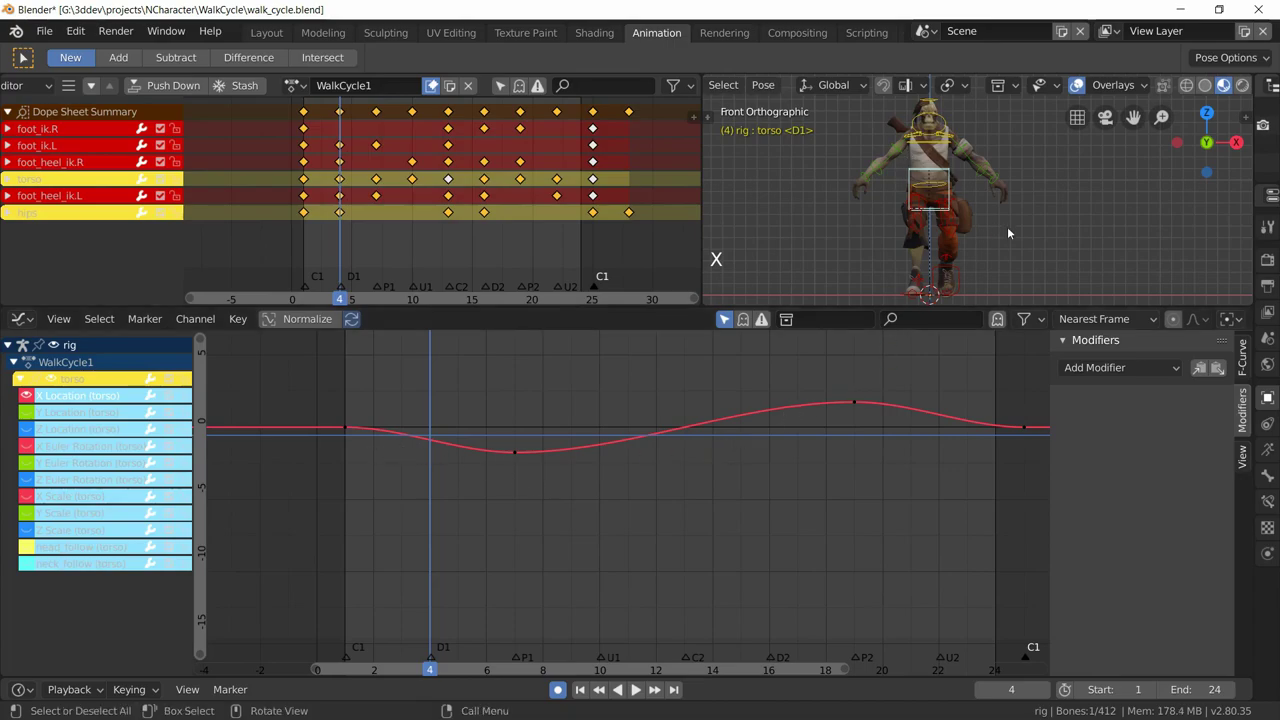
Play back the walk cycle to check the smoothed torso shift, stop it and scrub back to frame 1
key(space)
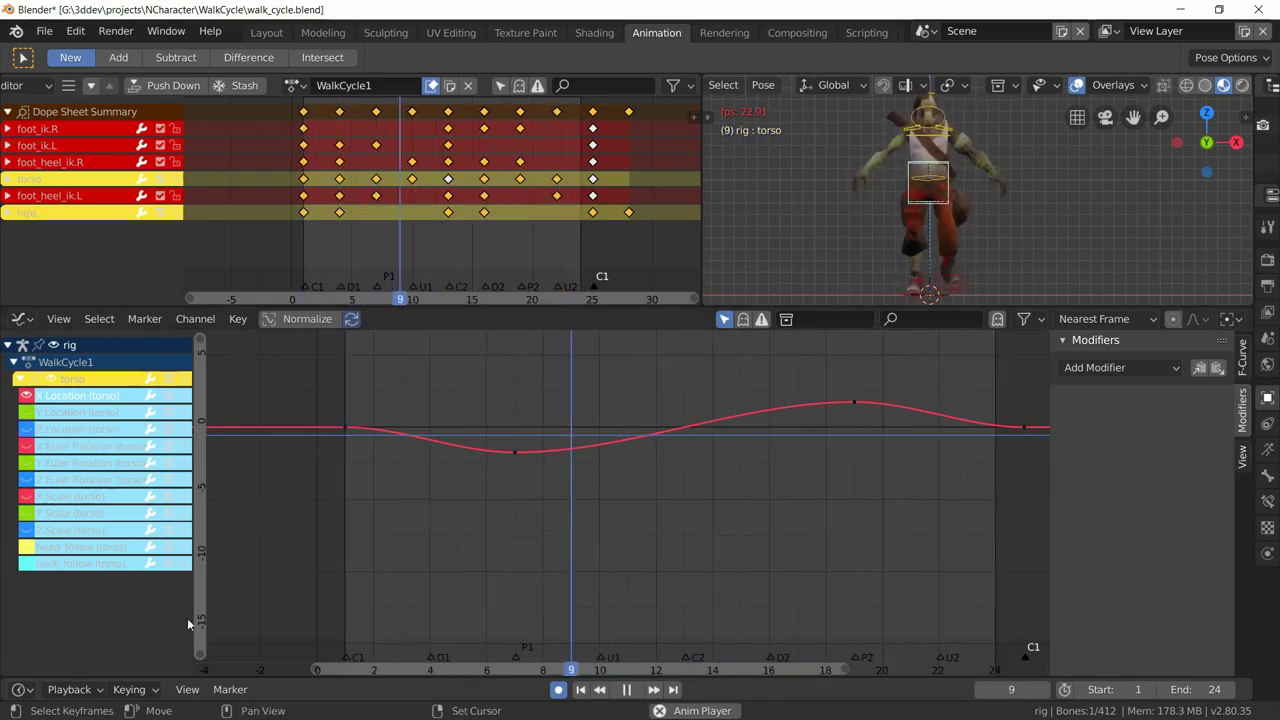
key(space)
right_drag(573, 553, 351, 564)
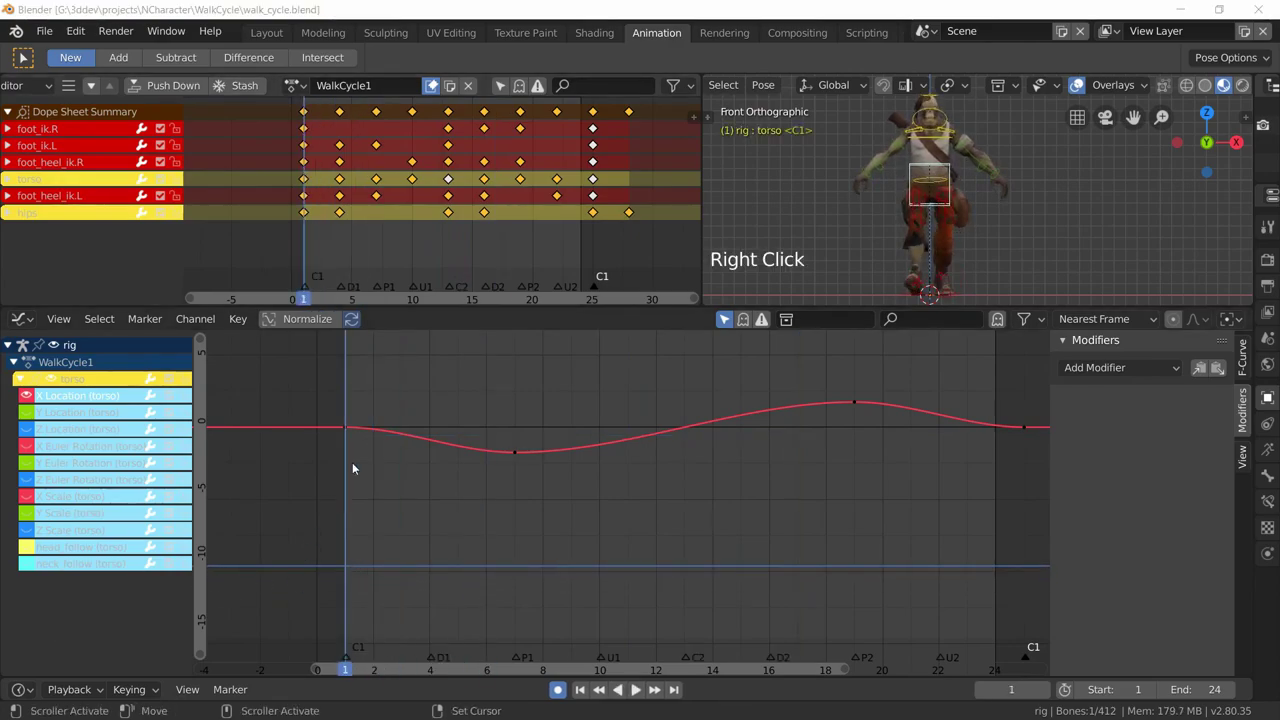
Compare the ends of the torso's X Location curve at frames 1 and 25 and add a Cycles modifier to it
click(348, 427)
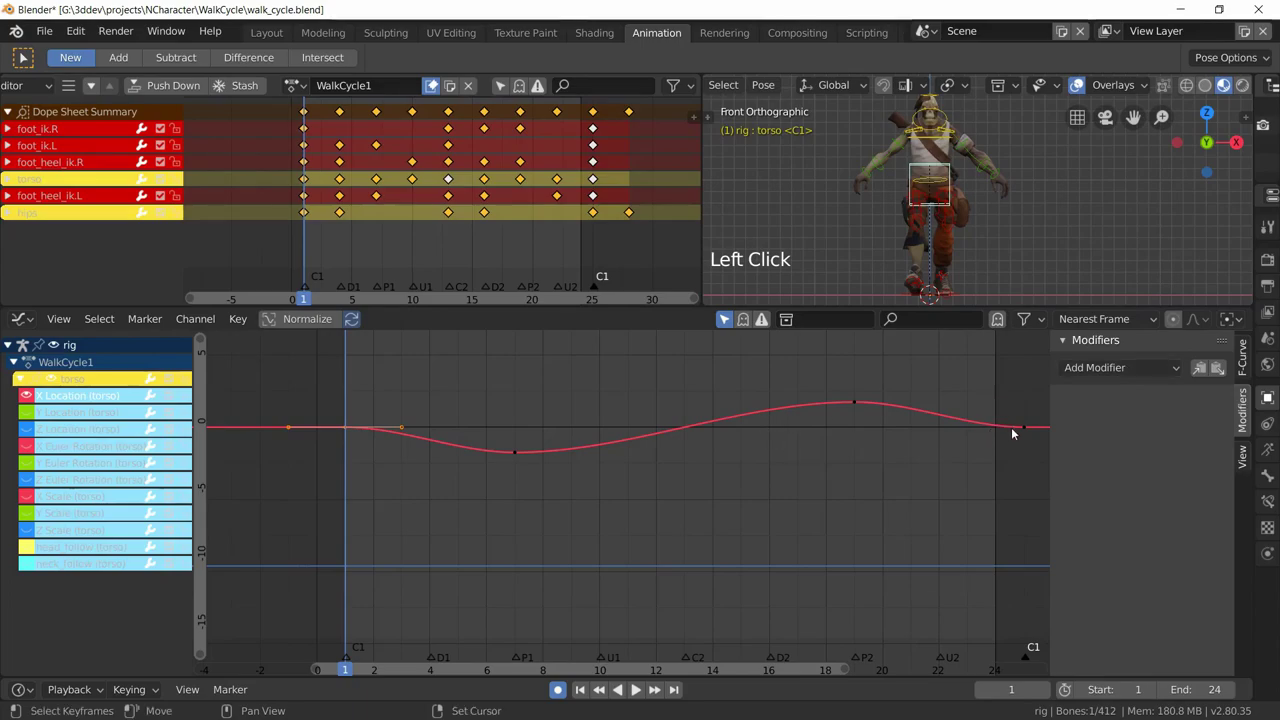
right_click(1023, 551)
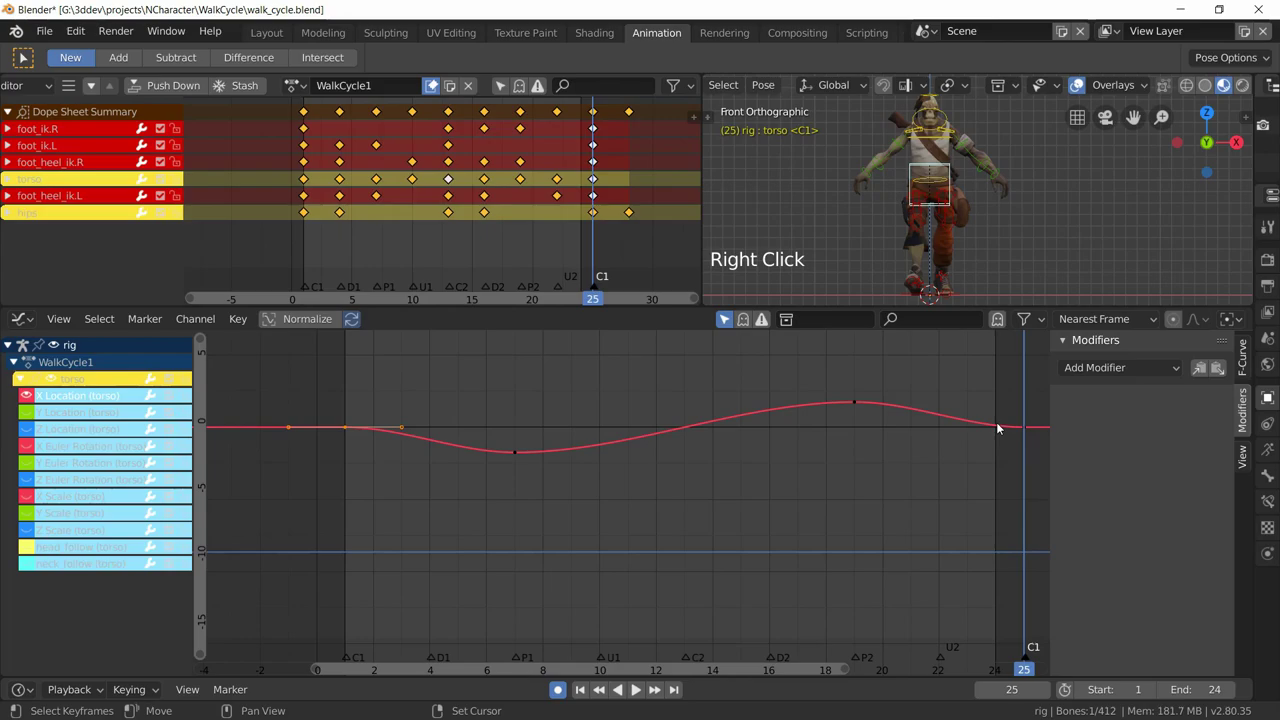
right_click(343, 429)
click(1144, 368)
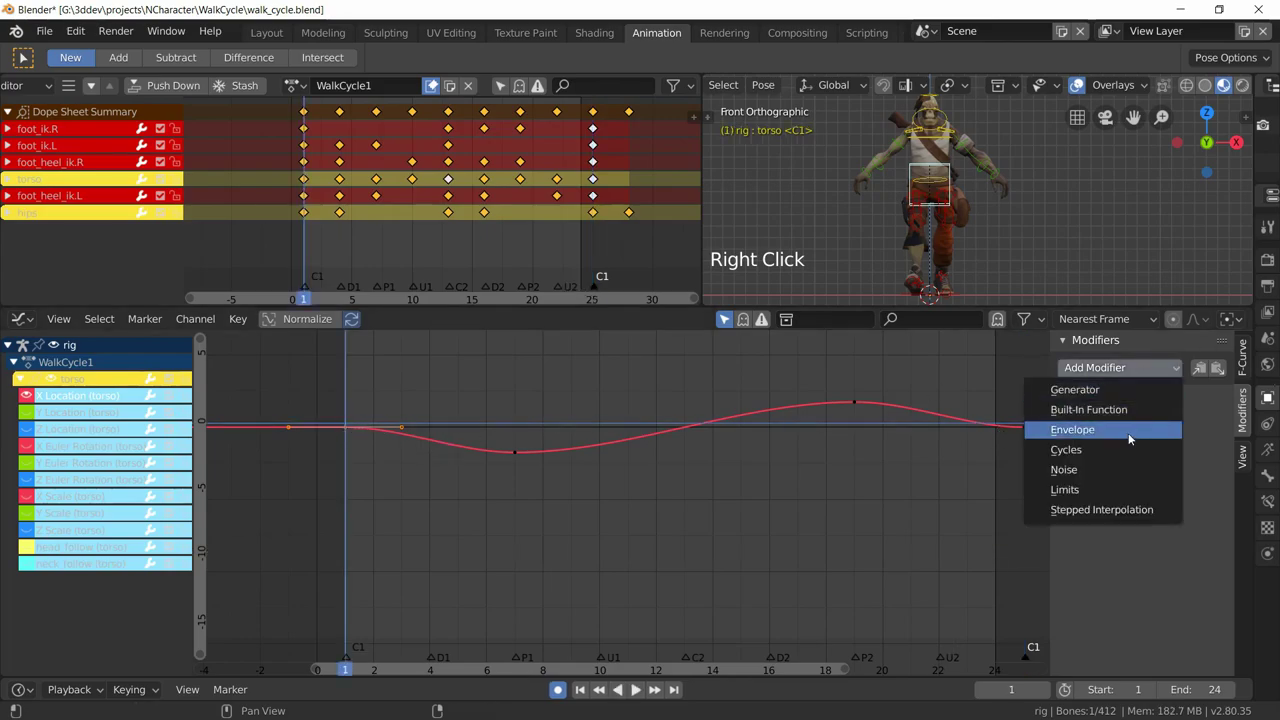
click(1120, 449)
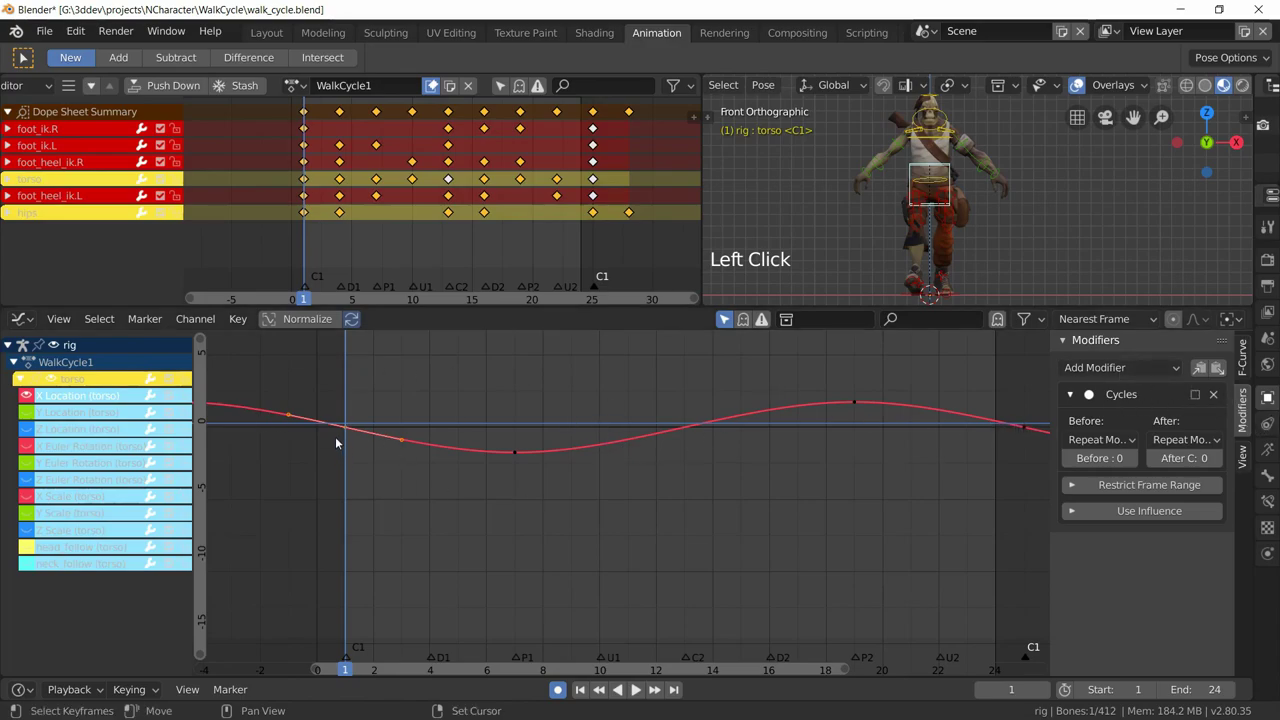
Play back the cycled torso motion, stop it and return to frame 1
key(space)
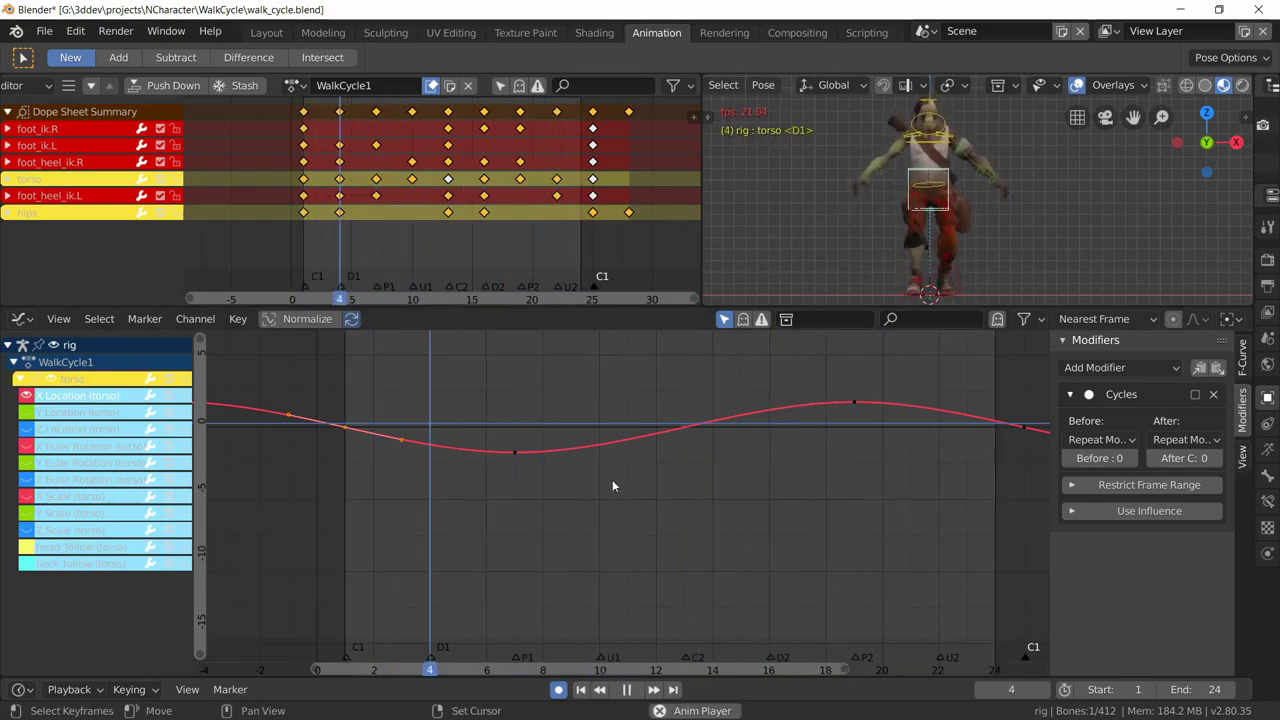
key(space)
right_click(335, 588)
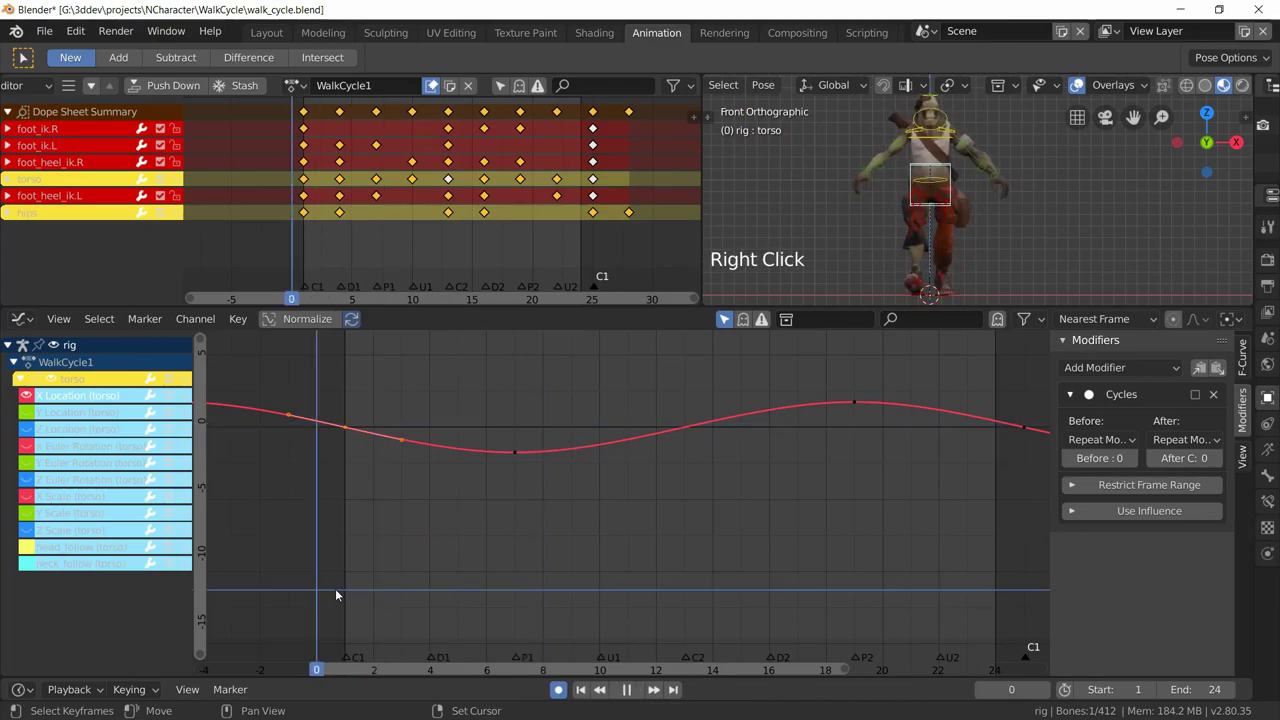
right_drag(345, 590, 345, 565)
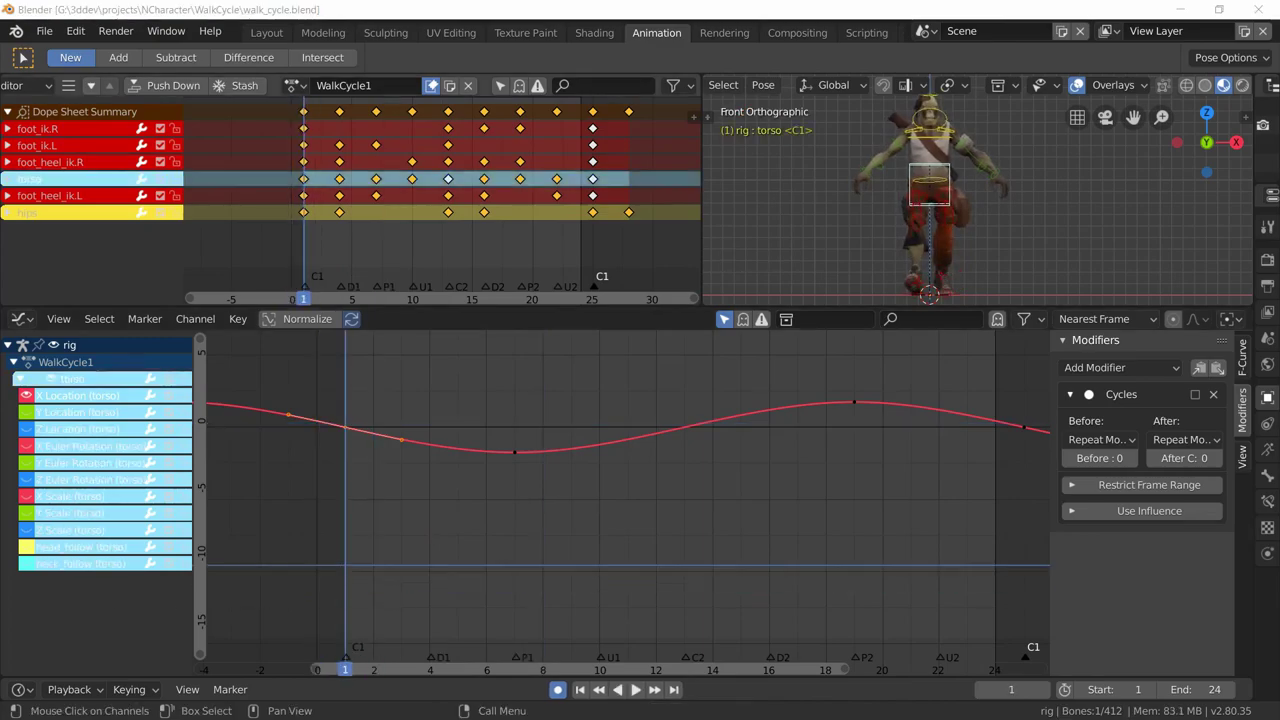
Switch to the Layout workspace, put the rig in Pose Mode and view it from the left side
click(267, 33)
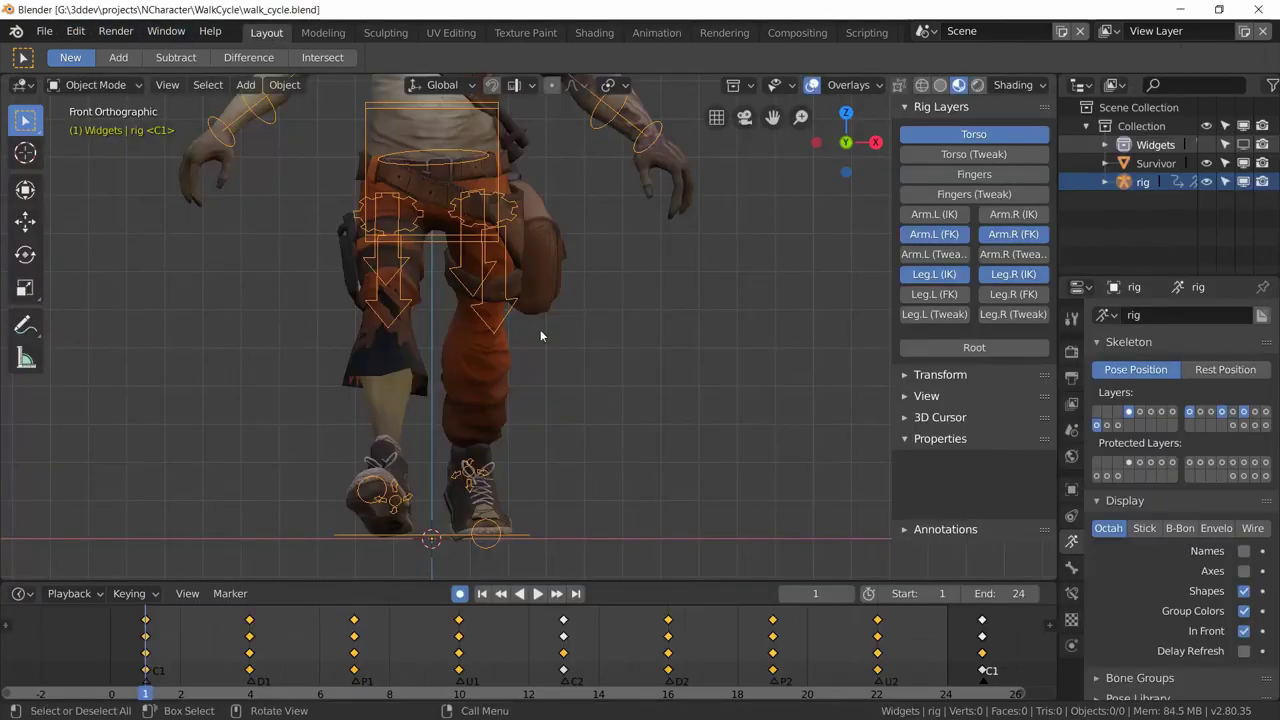
click(74, 89)
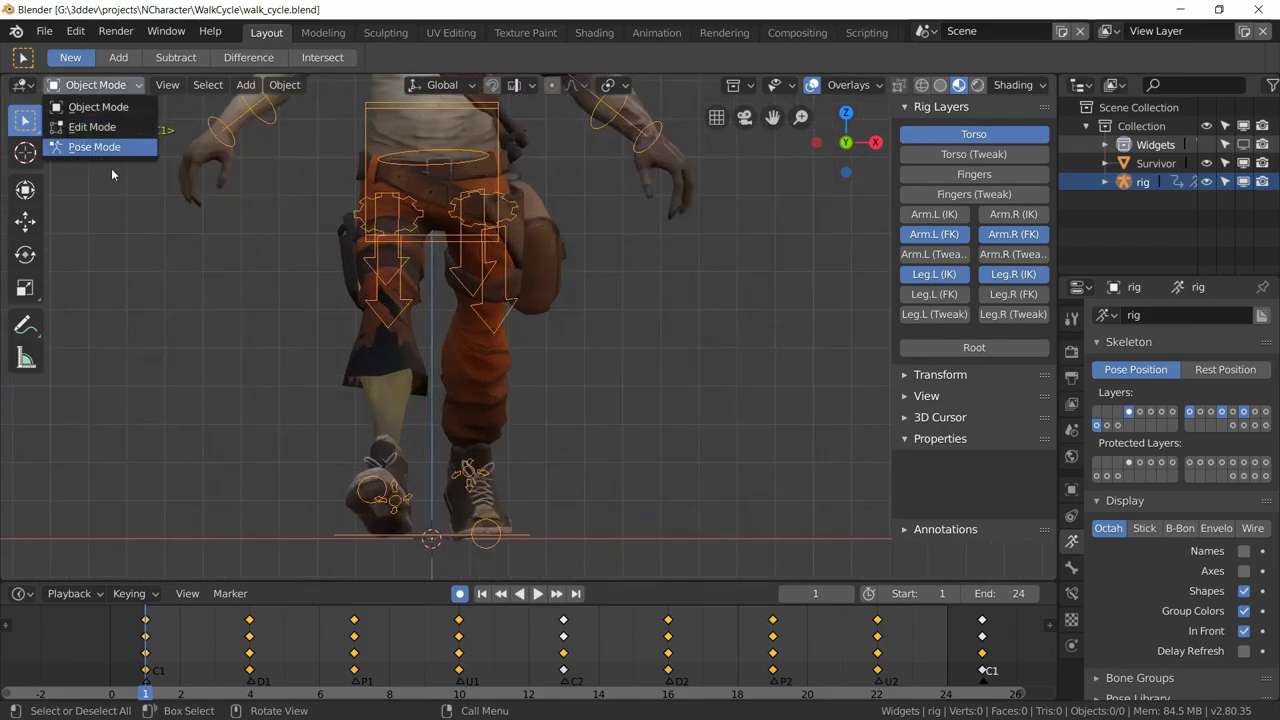
click(100, 150)
key(ctrl+KP_3)
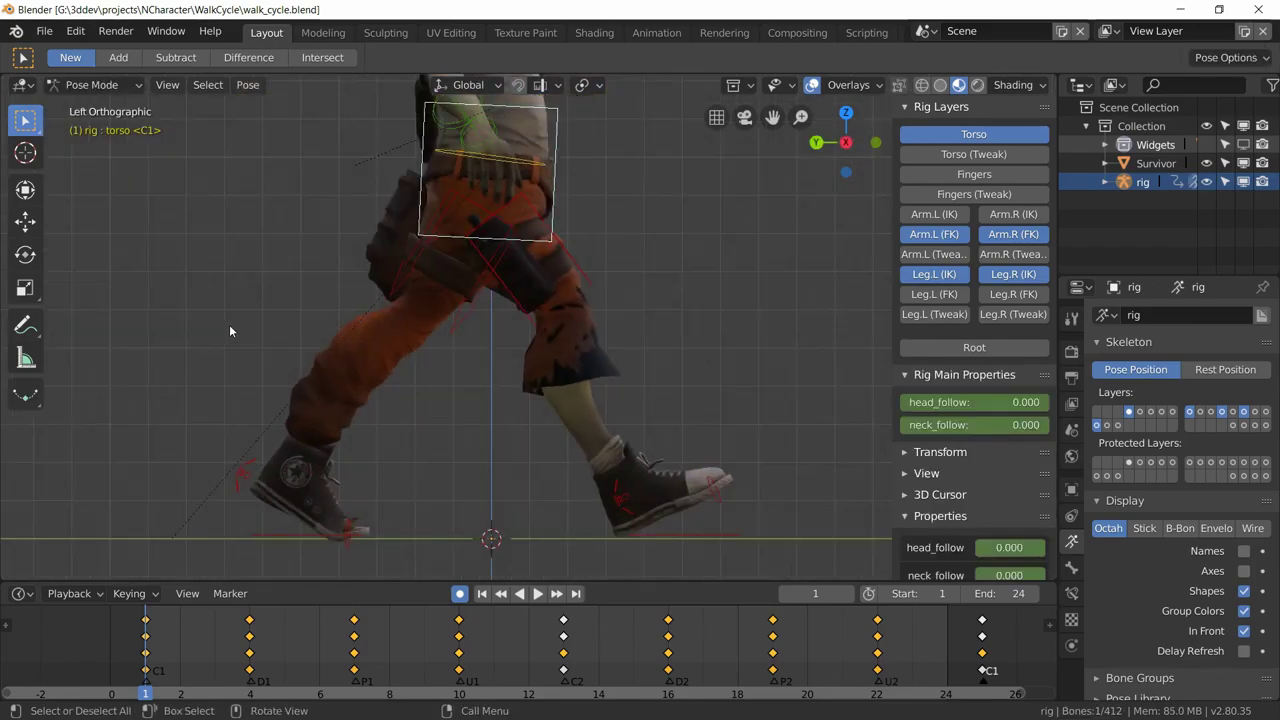
Play back the walk in the left view and scrub between frames 1 and 4 to examine the feet
shift+middle_drag(506, 357, 510, 284)
key(space)
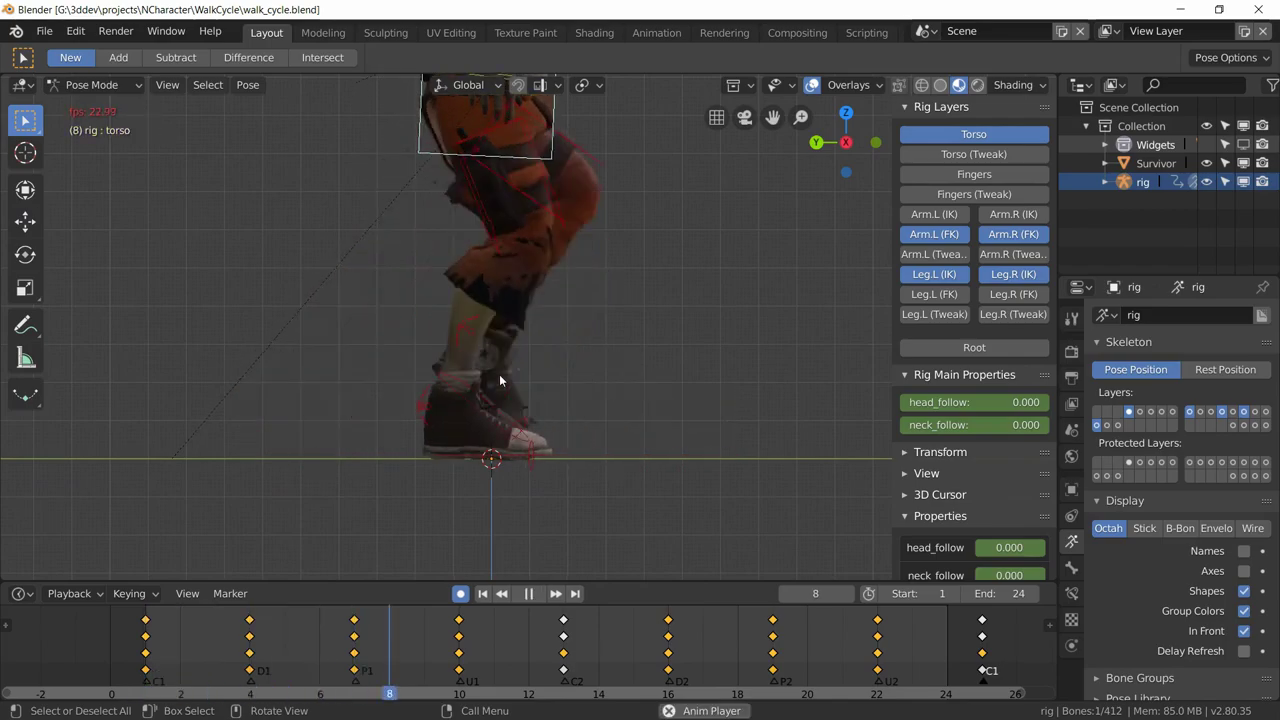
key(space)
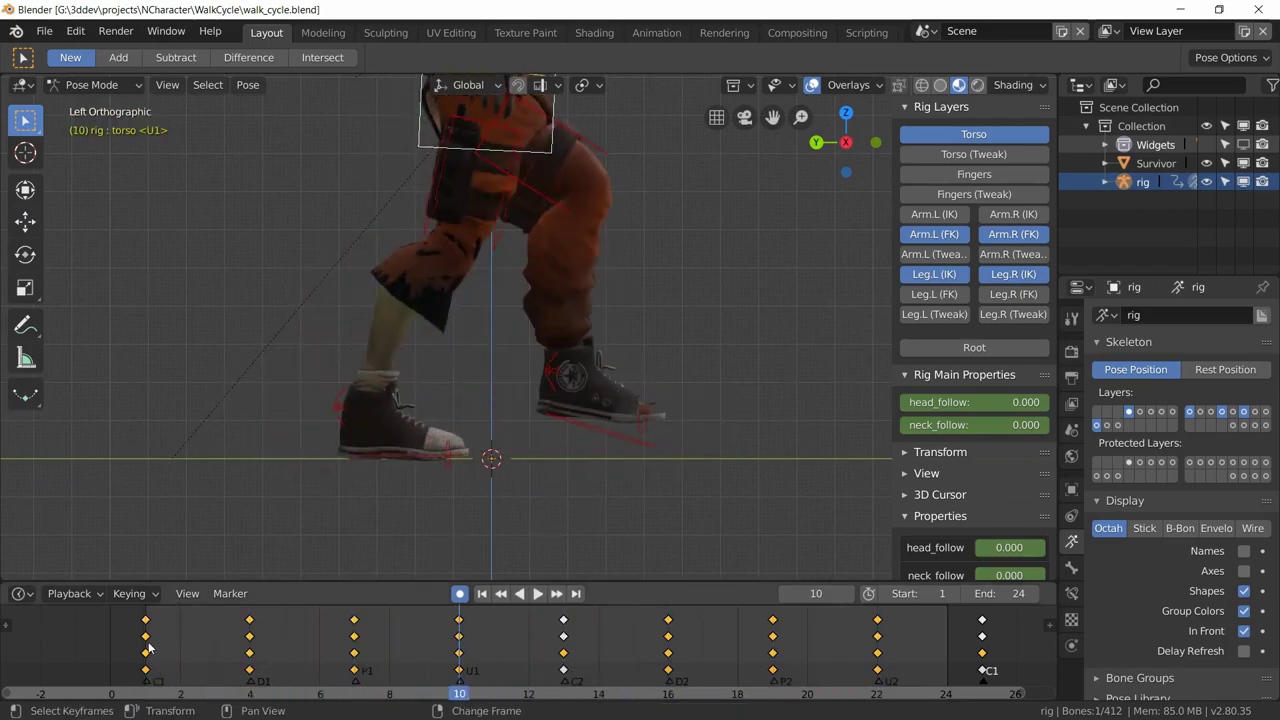
key(space)
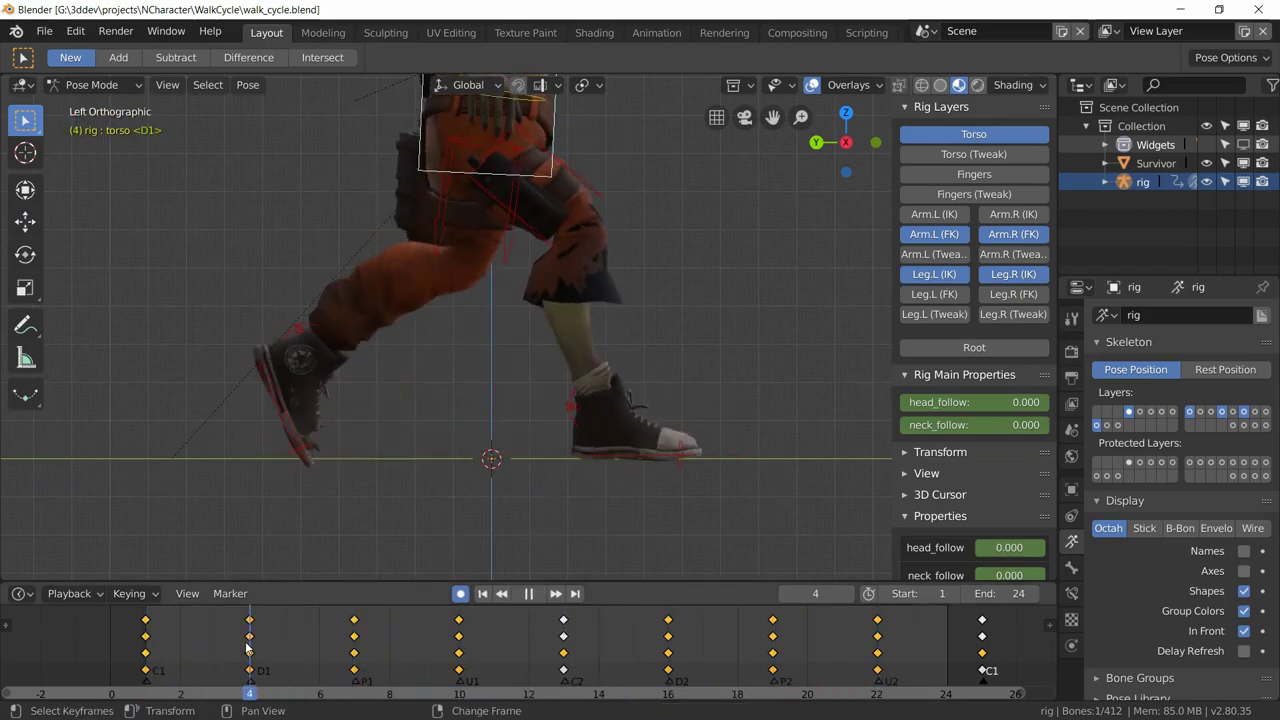
key(space)
Select the right heel control, go to frame 4 and frame the feet from the left in the Animation workspace
click(623, 427)
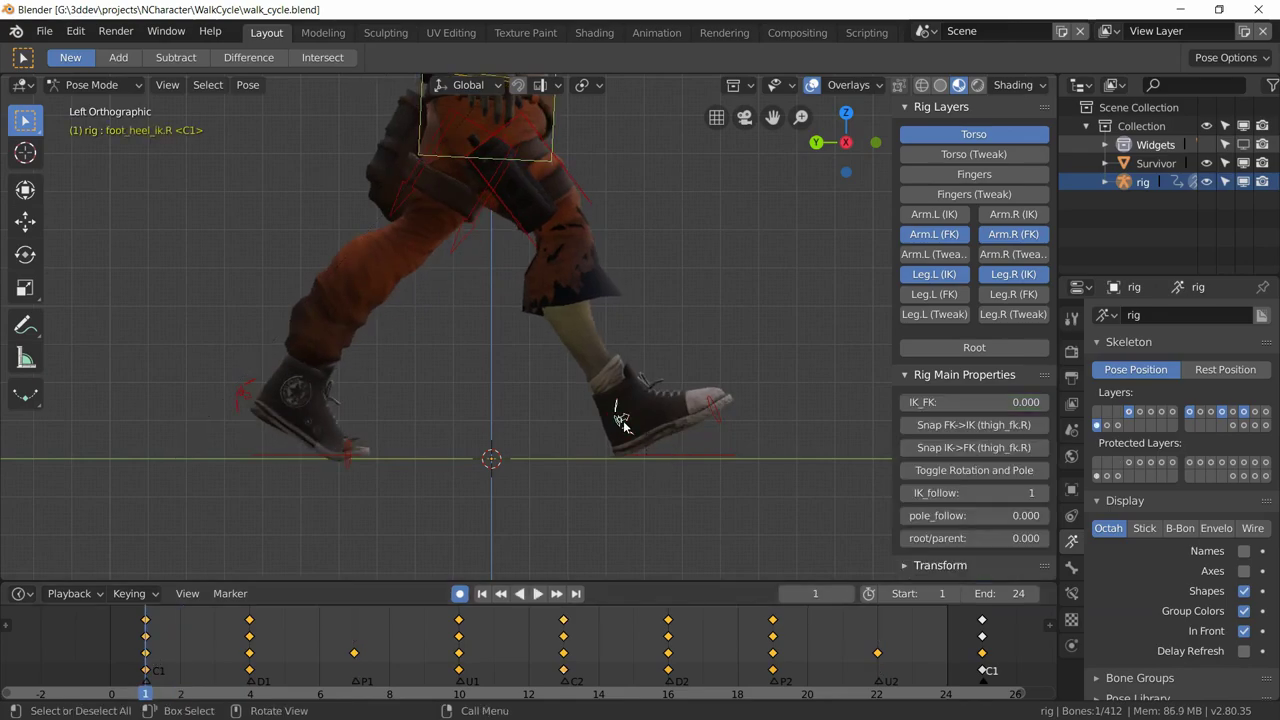
right_drag(166, 661, 241, 661)
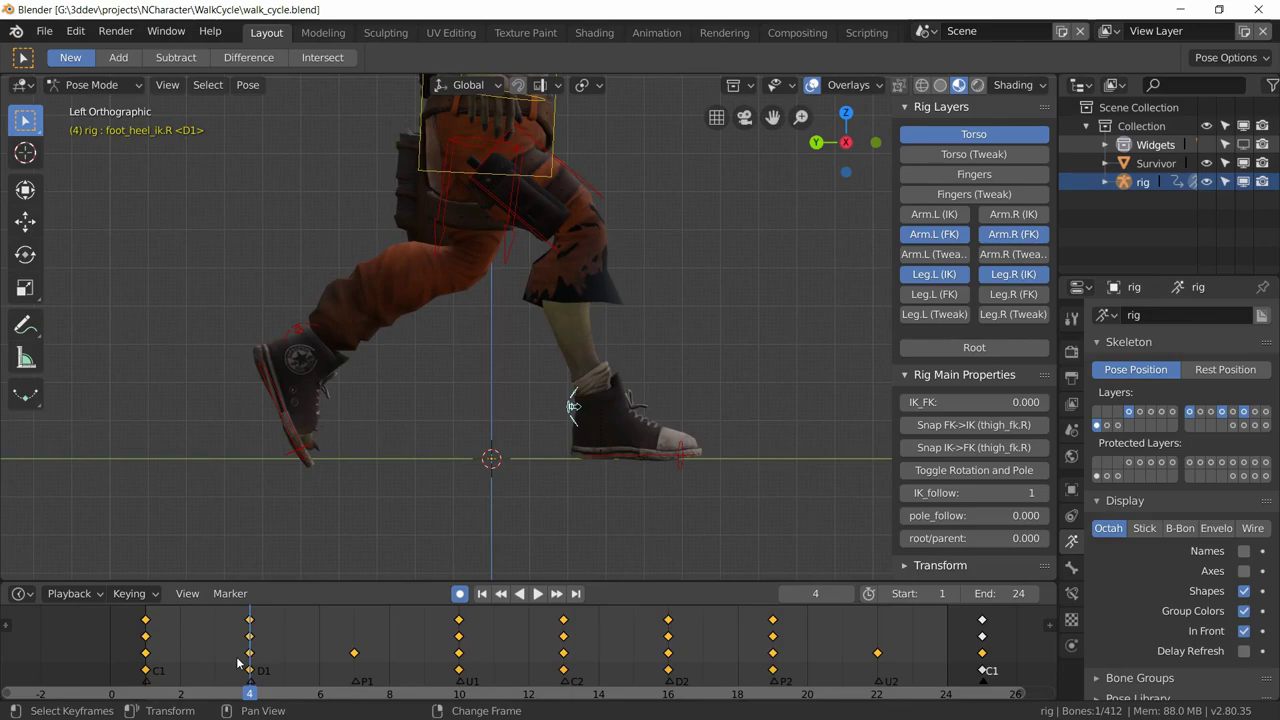
click(656, 32)
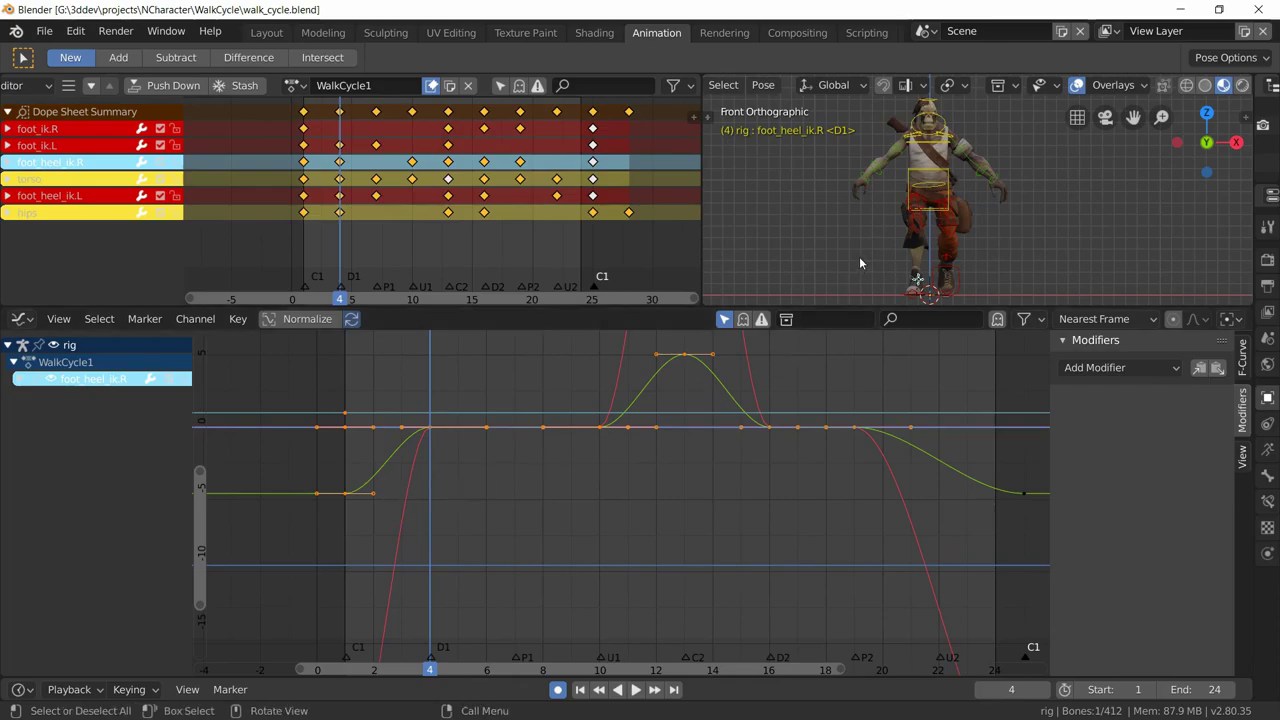
key(ctrl+KP_3)
scroll(808, 193, up, 4)
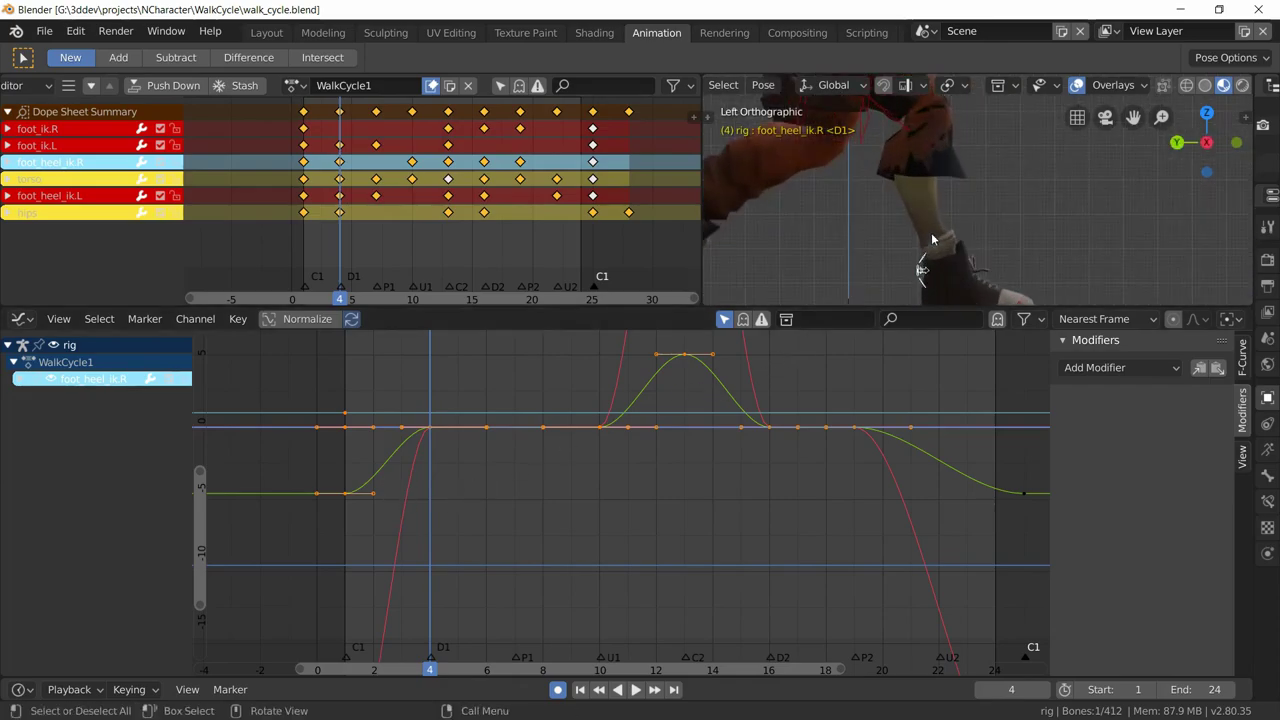
shift+middle_drag(932, 240, 1020, 172)
Isolate the right heel control's X Euler Rotation curve in the Graph Editor and go to frame 1
click(19, 381)
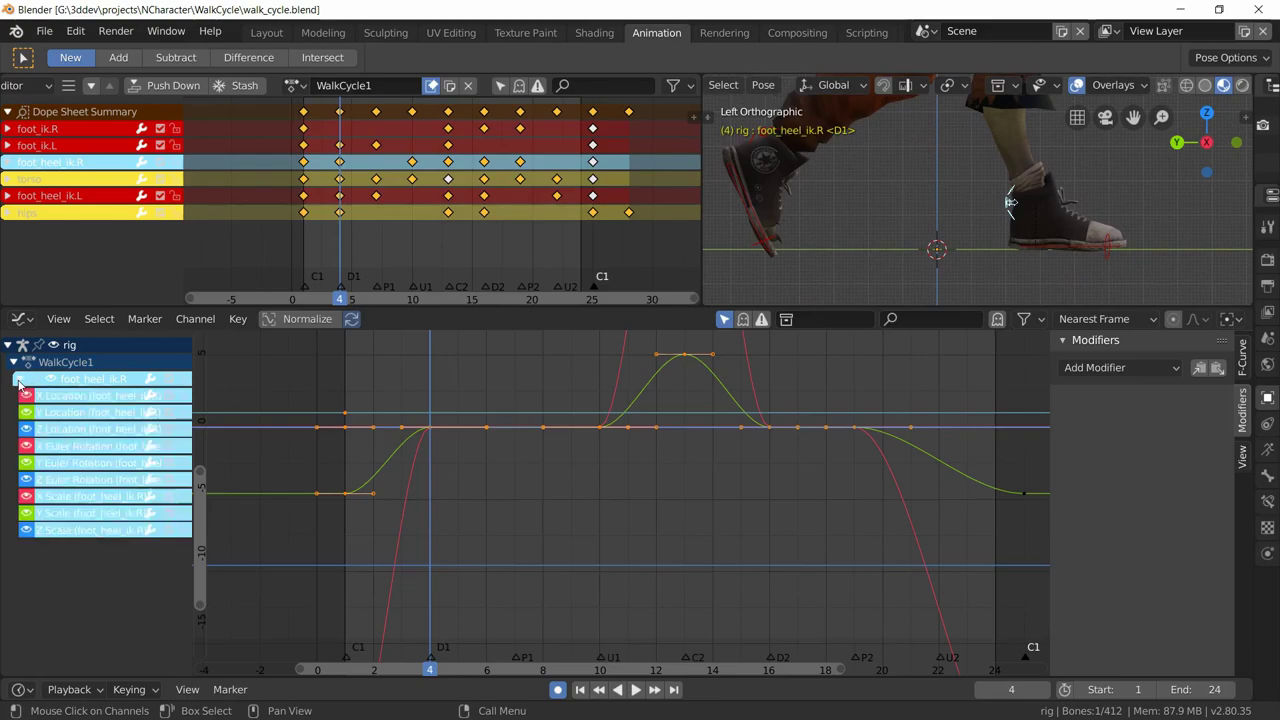
click(53, 452)
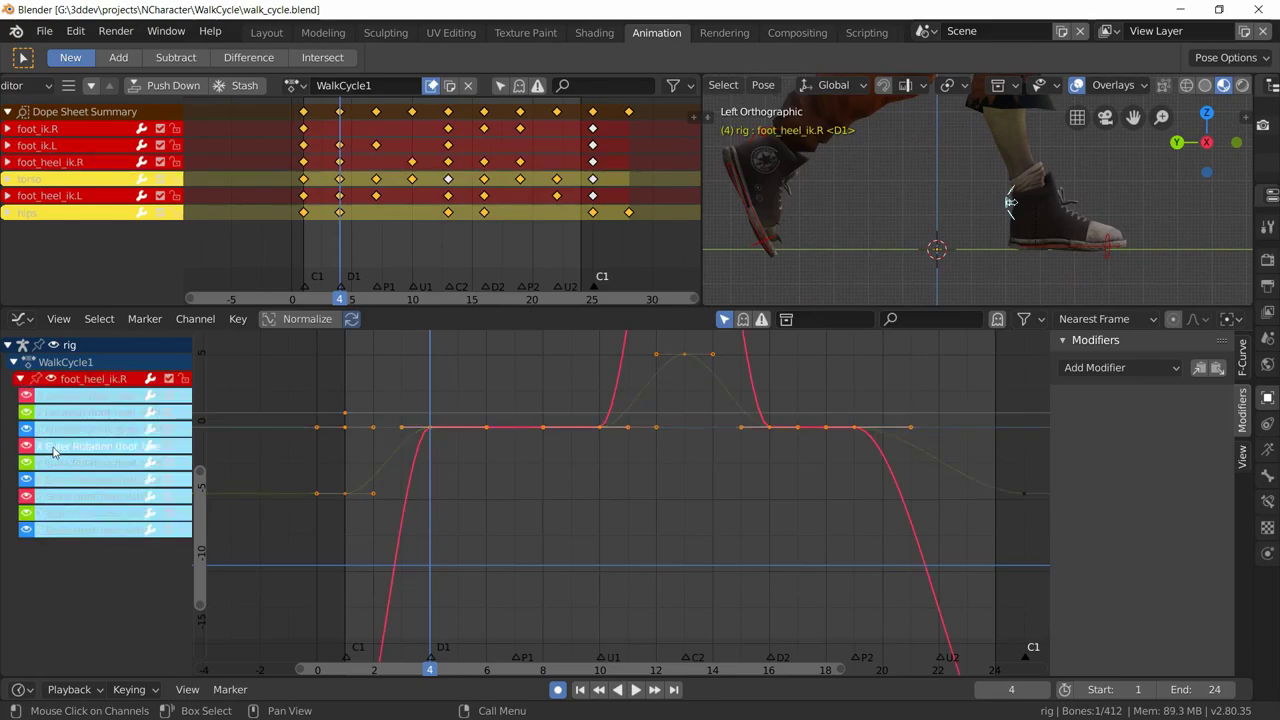
key(Home)
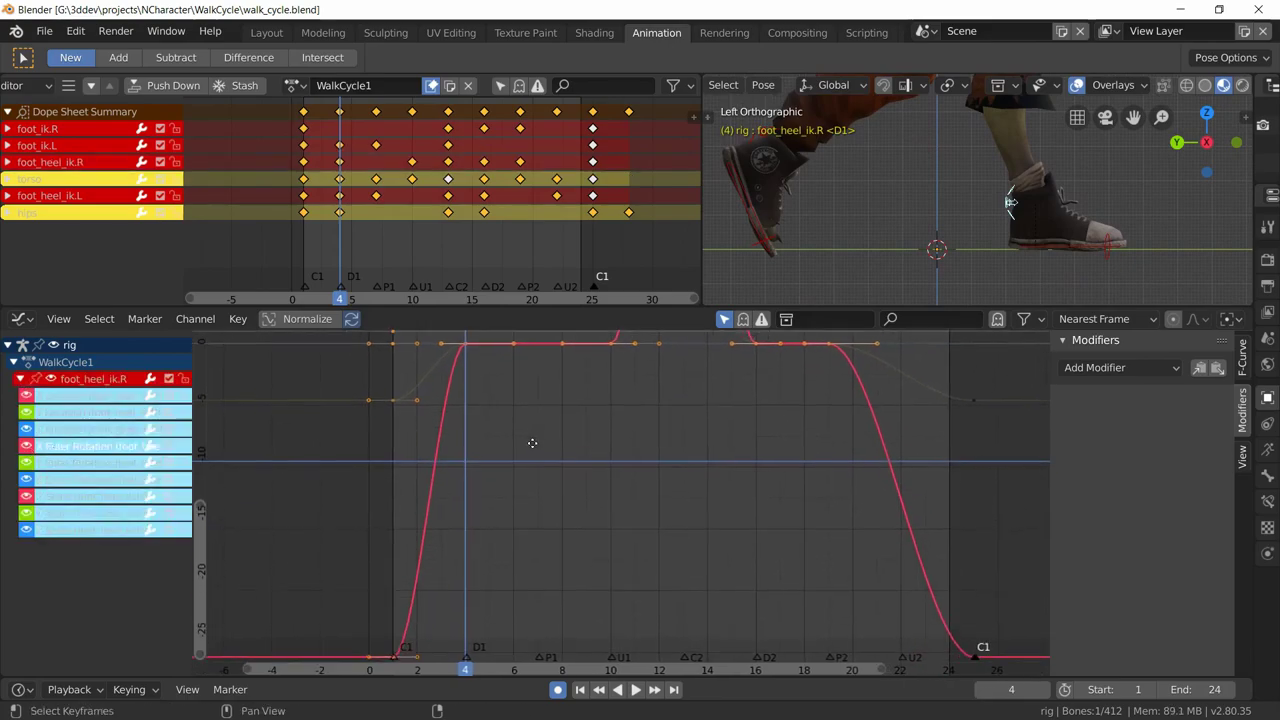
key(shift+h)
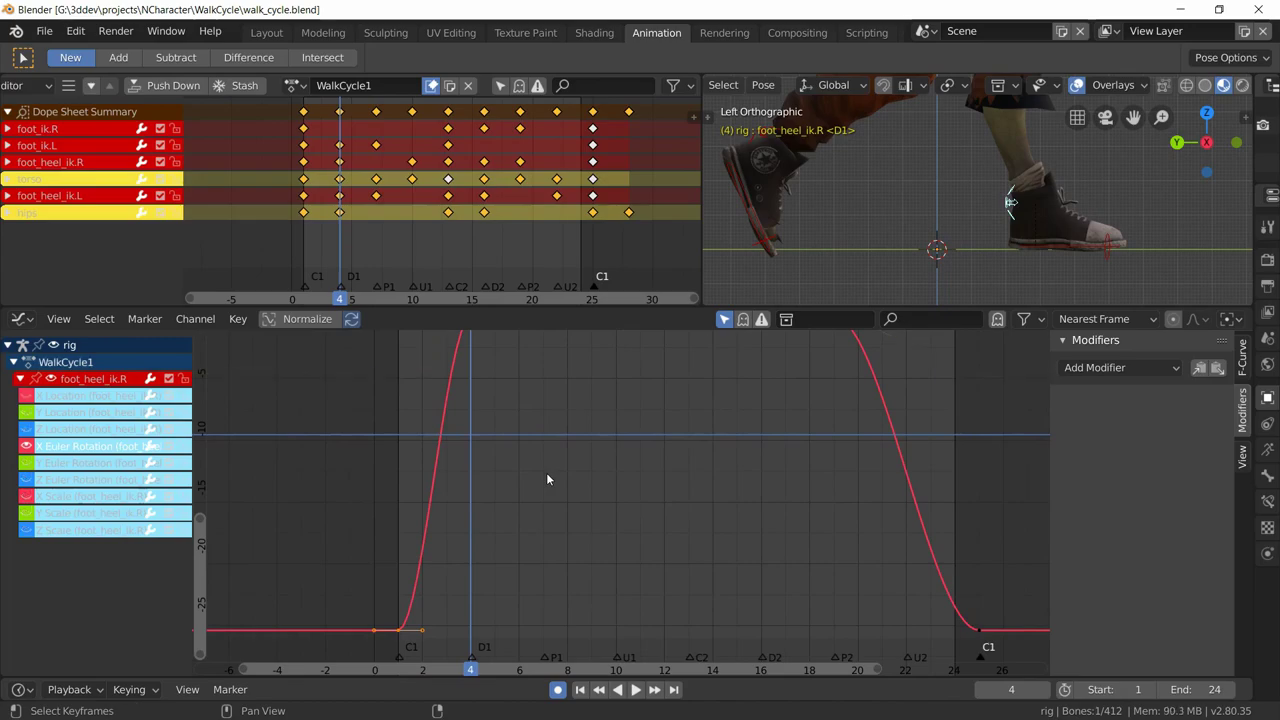
right_click(400, 627)
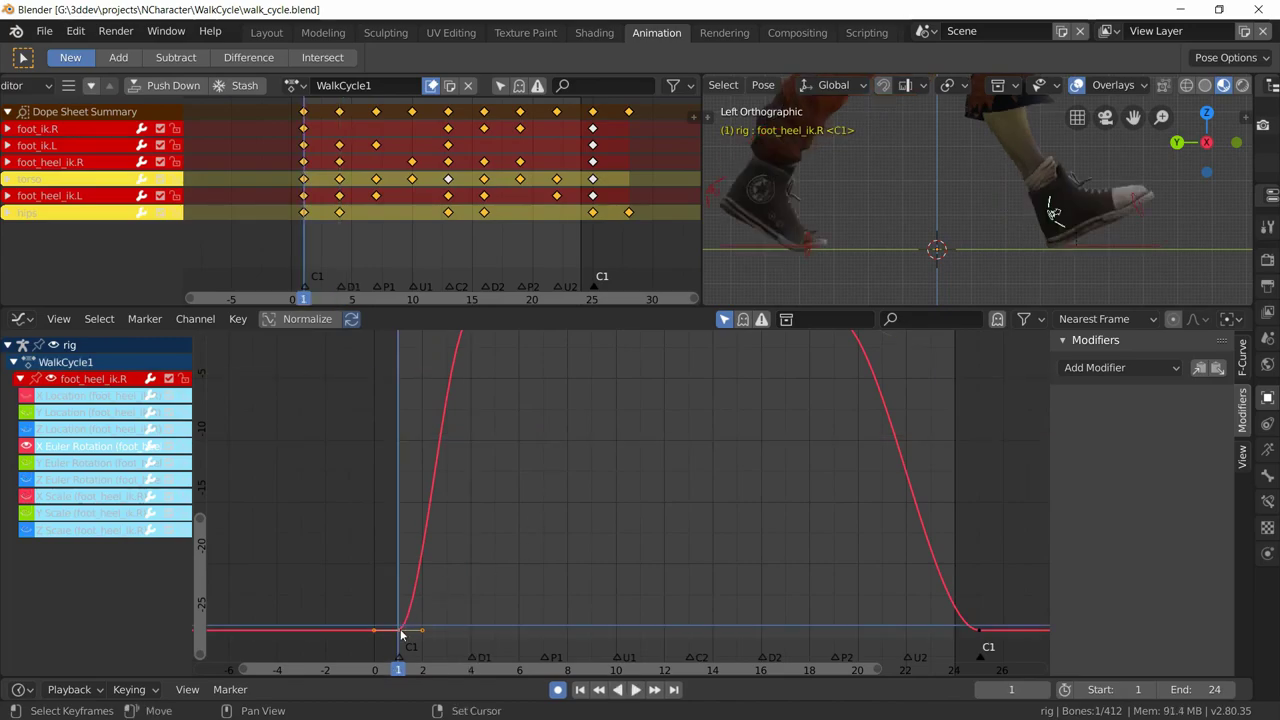
Set the right heel control's X Euler Rotation keyframe at frame 1 to Linear interpolation
scroll(553, 598, down, 3)
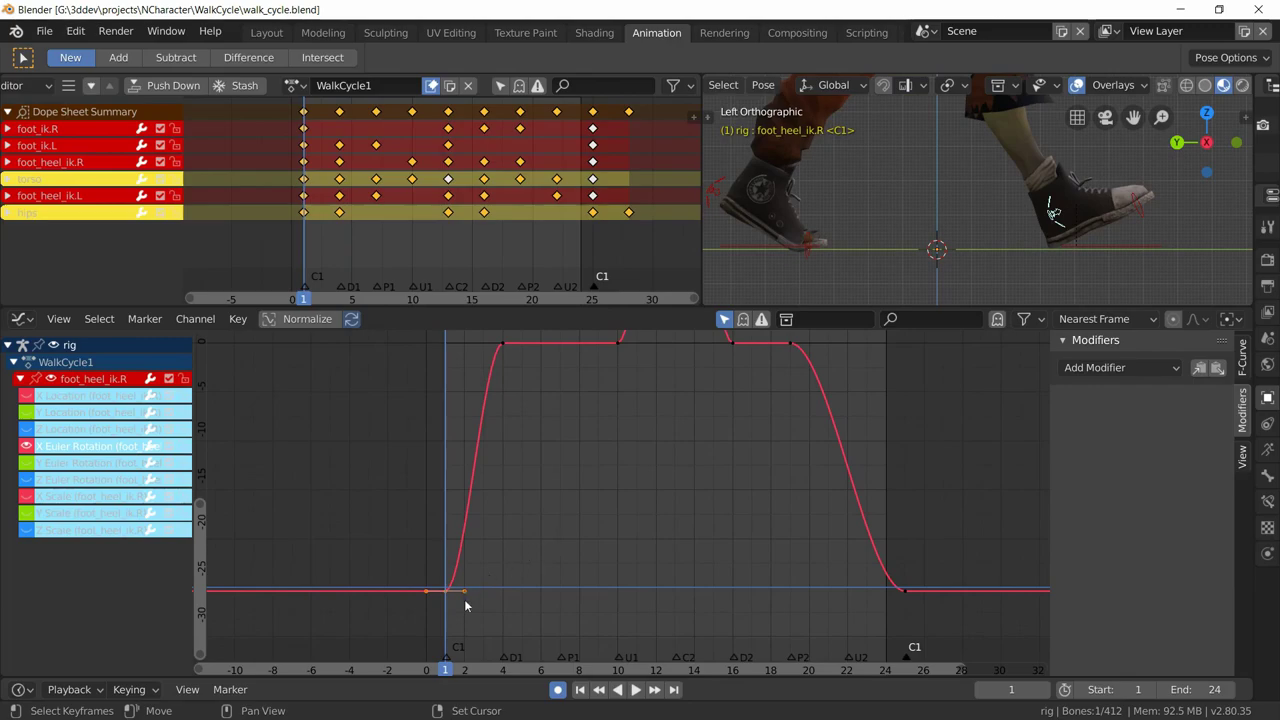
key(t)
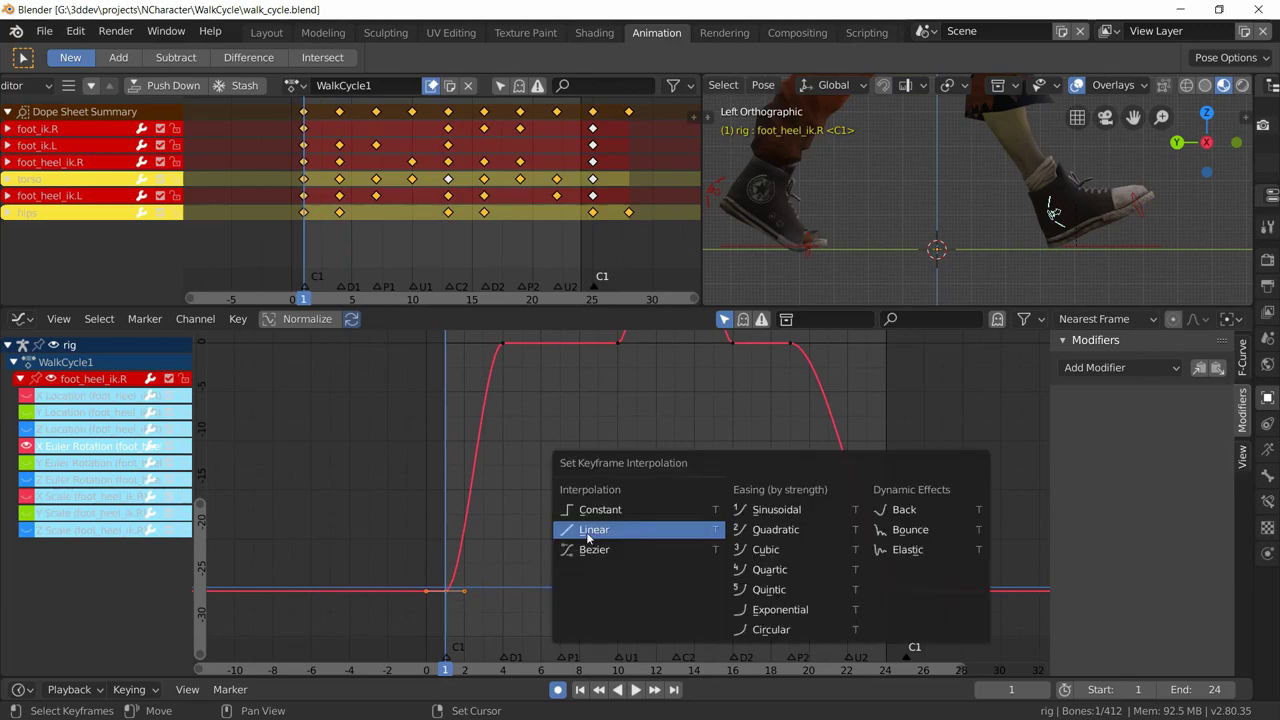
click(590, 532)
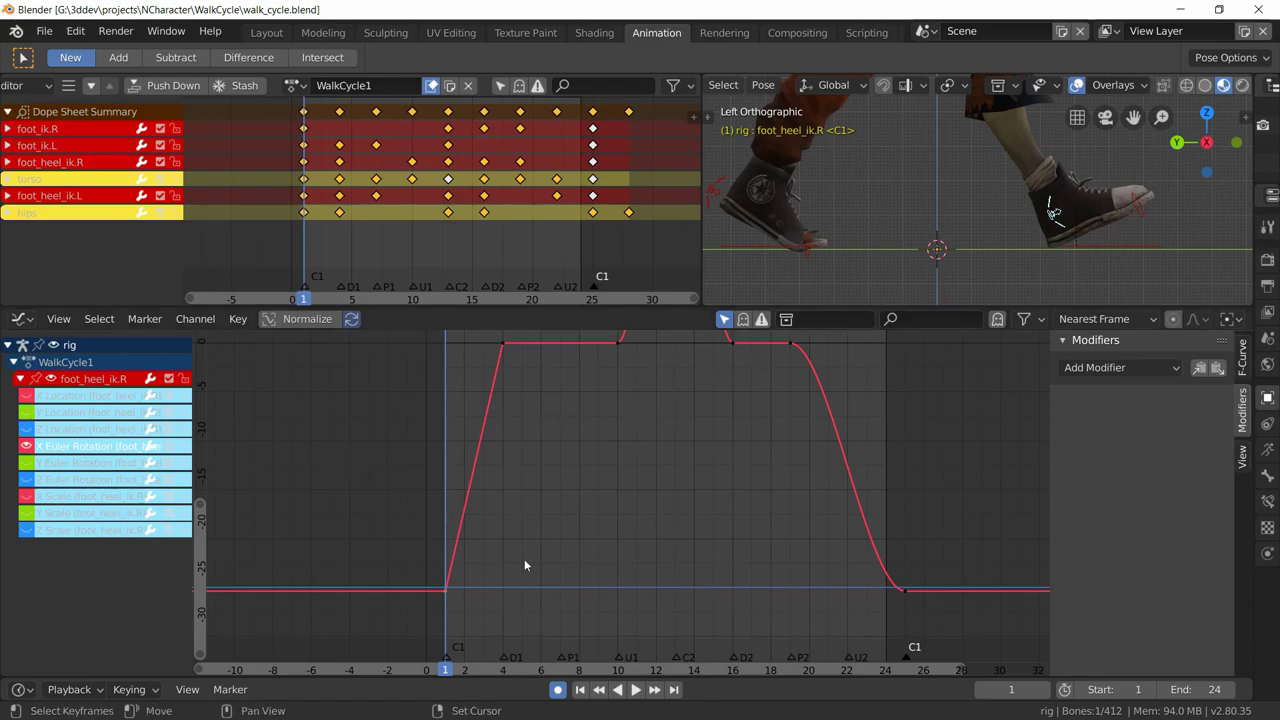
Go to frame 13, select the left heel control and isolate its X Euler Rotation curve in the Graph Editor
right_drag(459, 527, 676, 523)
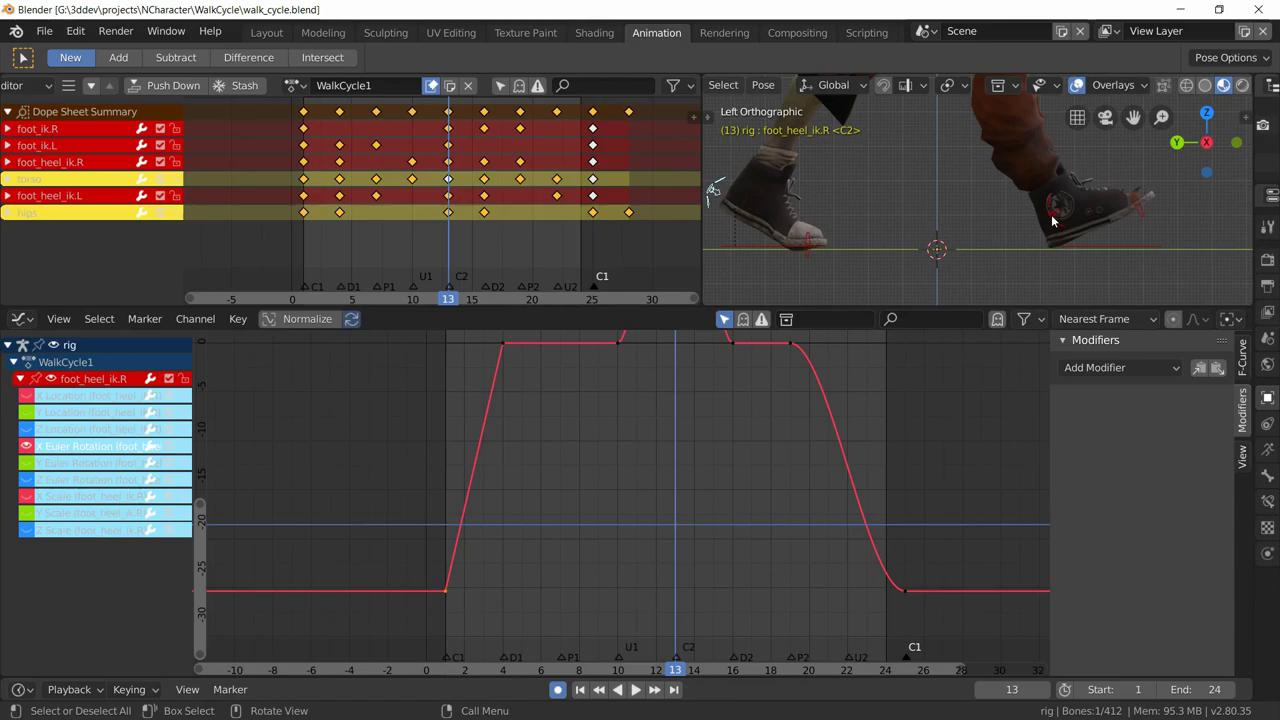
click(1052, 221)
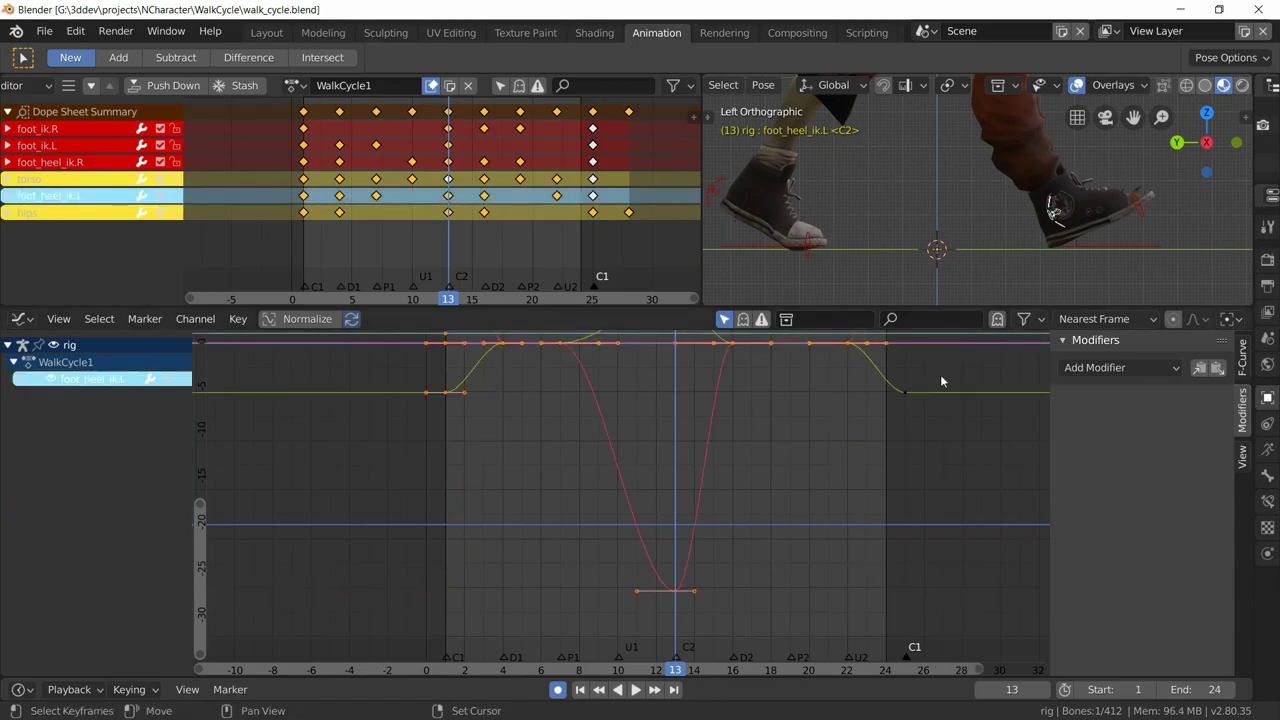
middle_drag(795, 486, 776, 488)
click(657, 594)
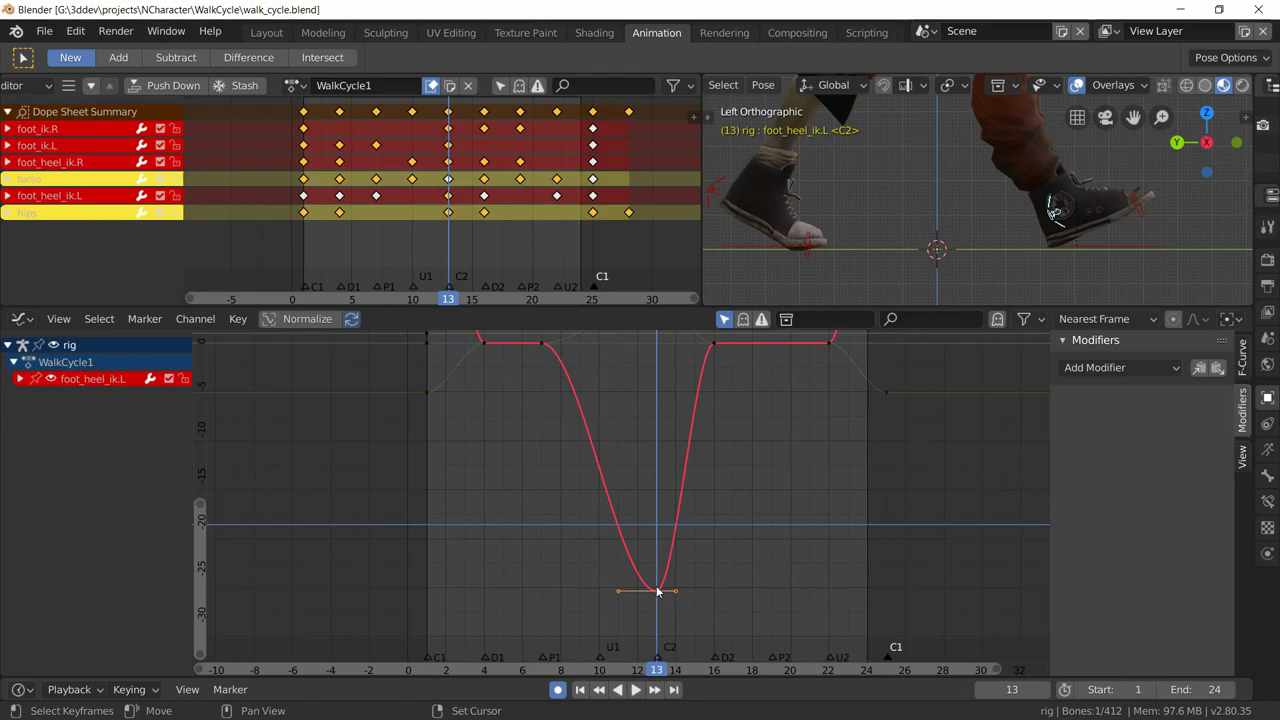
key(shift+h)
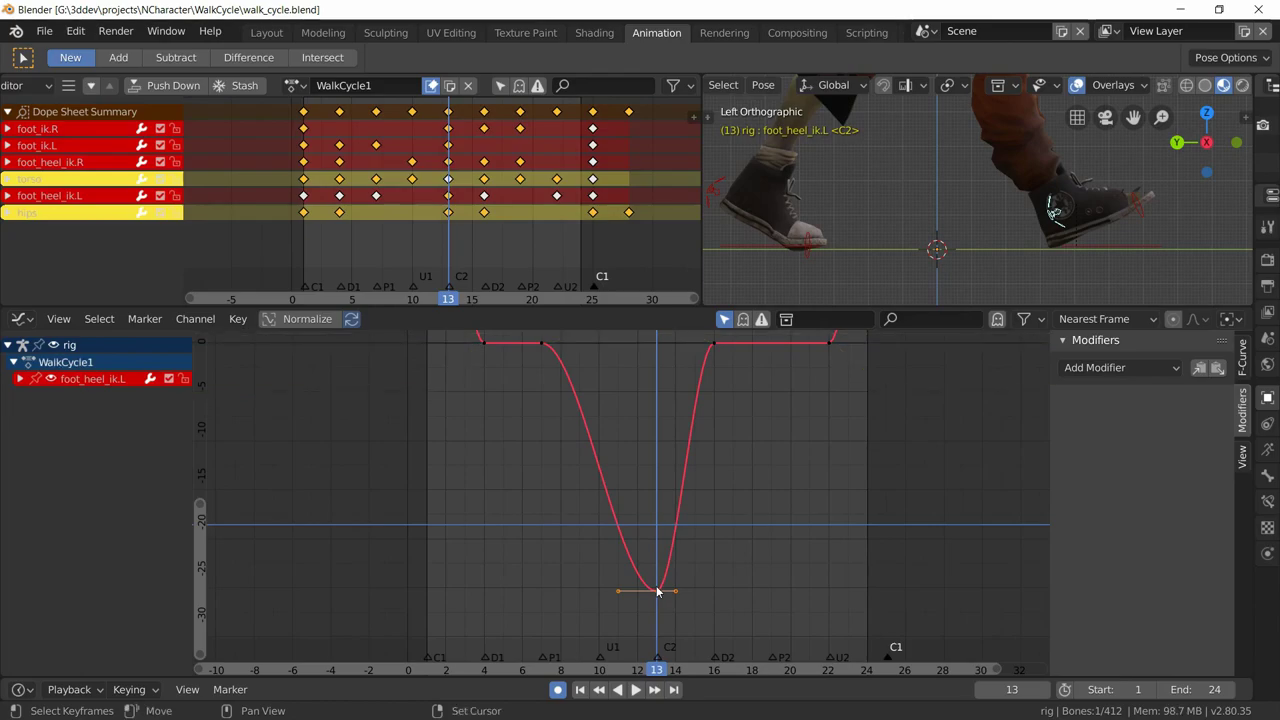
Set the left heel control's X Euler Rotation keyframe at frame 13 to Linear interpolation
key(t)
click(648, 588)
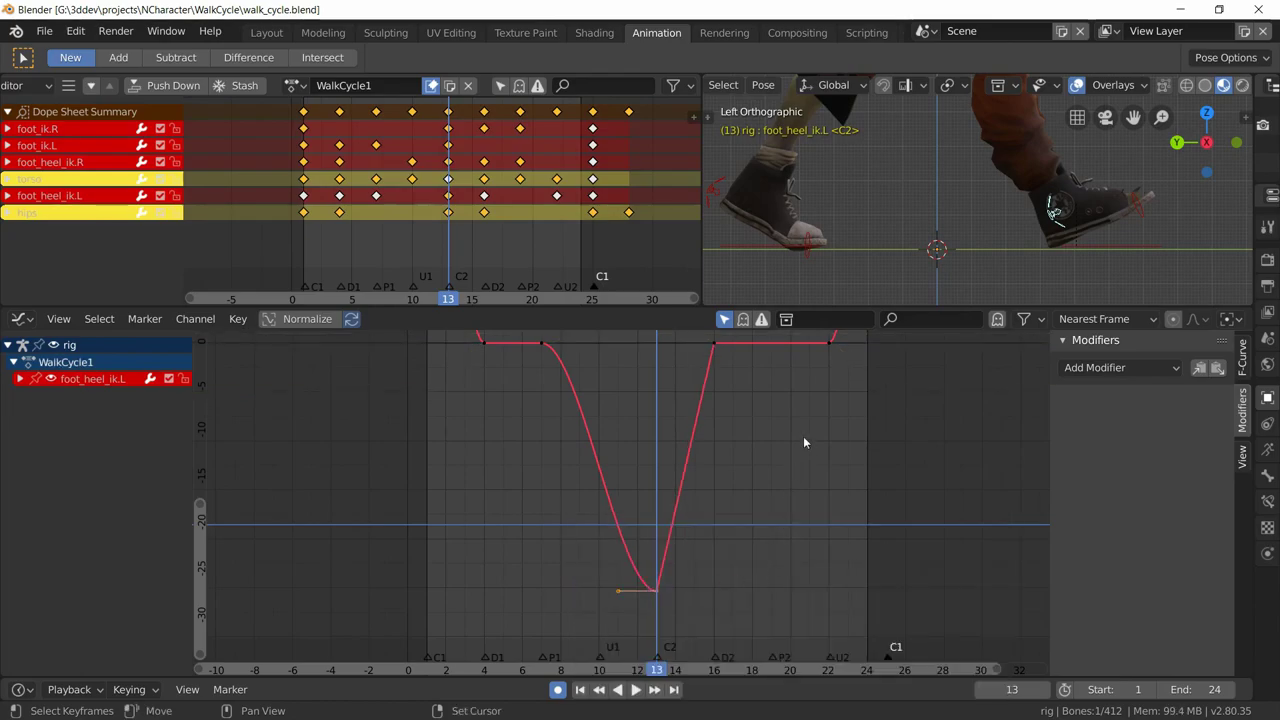
click(718, 350)
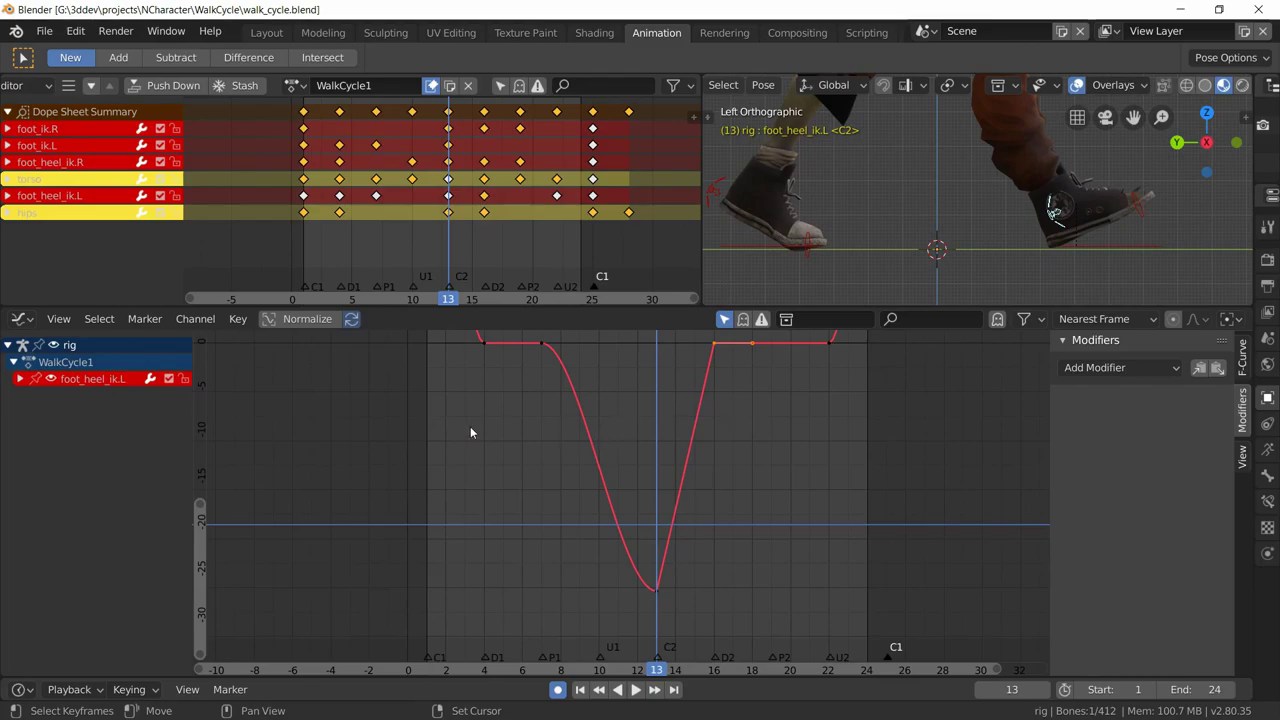
Return to frame 1, switch to the Layout workspace and put the rig in Pose Mode
right_drag(452, 526, 429, 520)
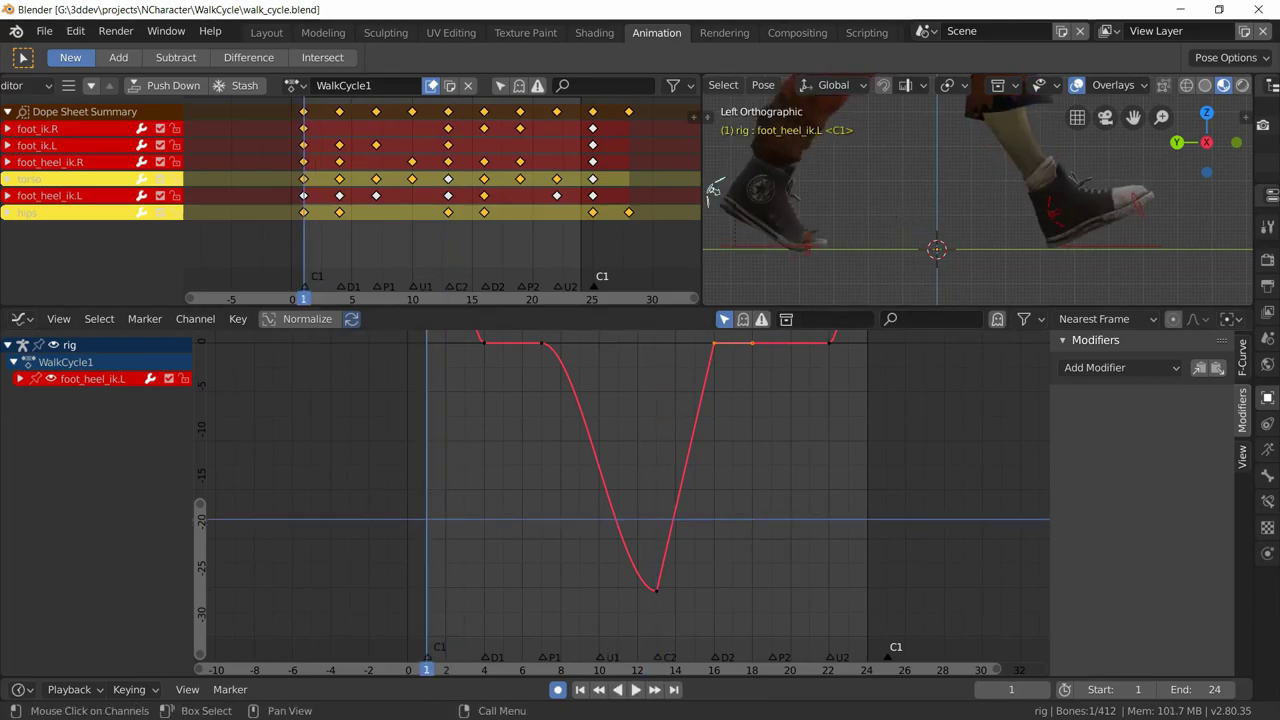
click(60, 195)
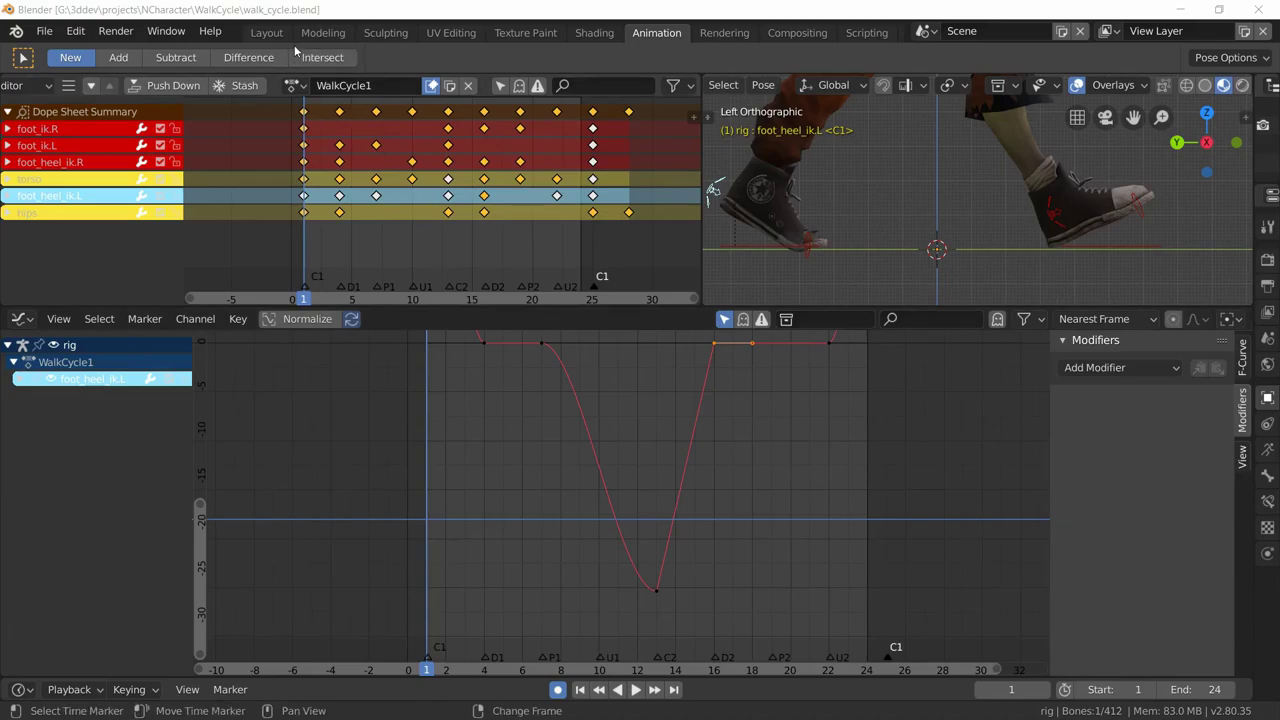
click(266, 32)
click(102, 86)
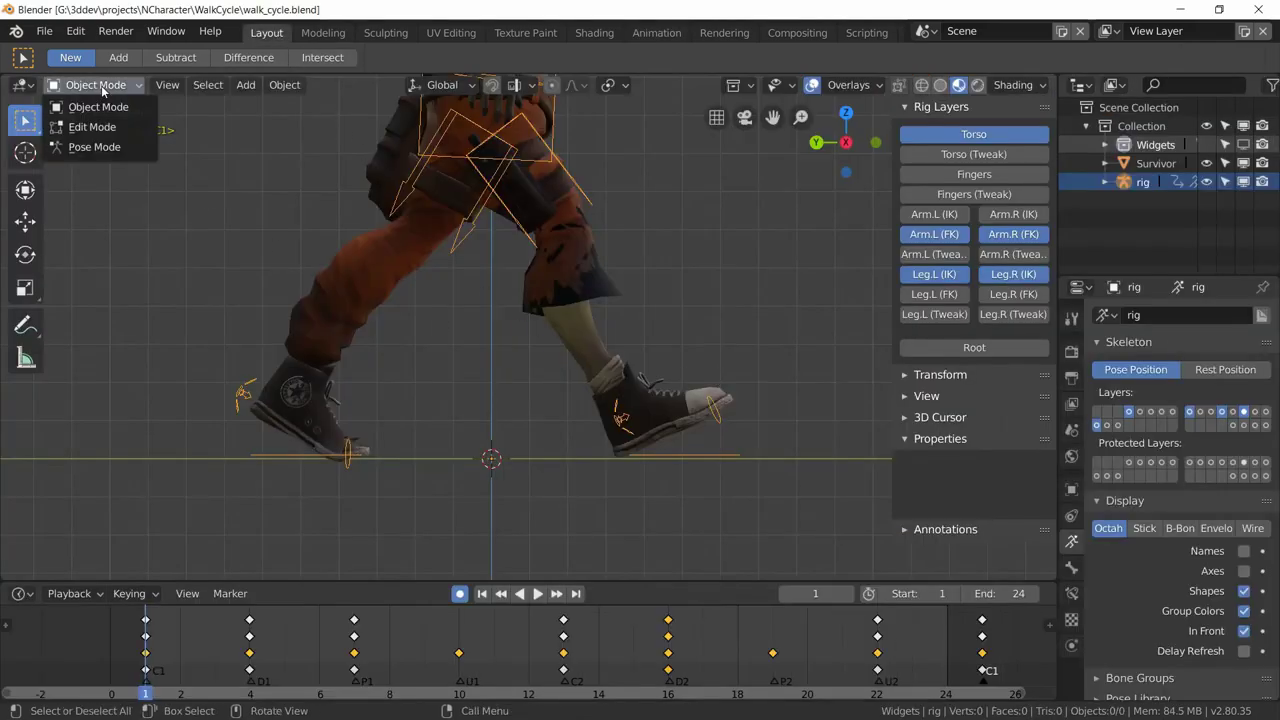
click(100, 147)
Play back the walk cycle from an angled front view with the viewport overlays hidden to examine the whole character
middle_drag(648, 432, 567, 408)
key(space)
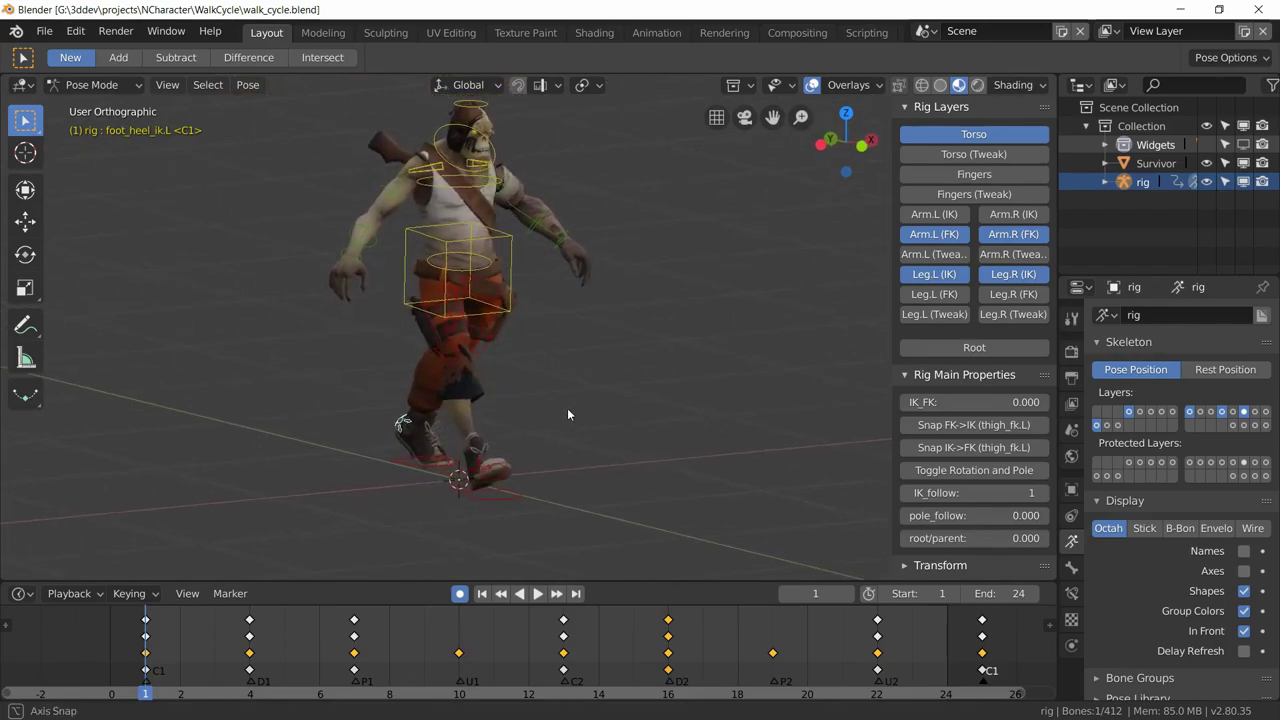
click(811, 86)
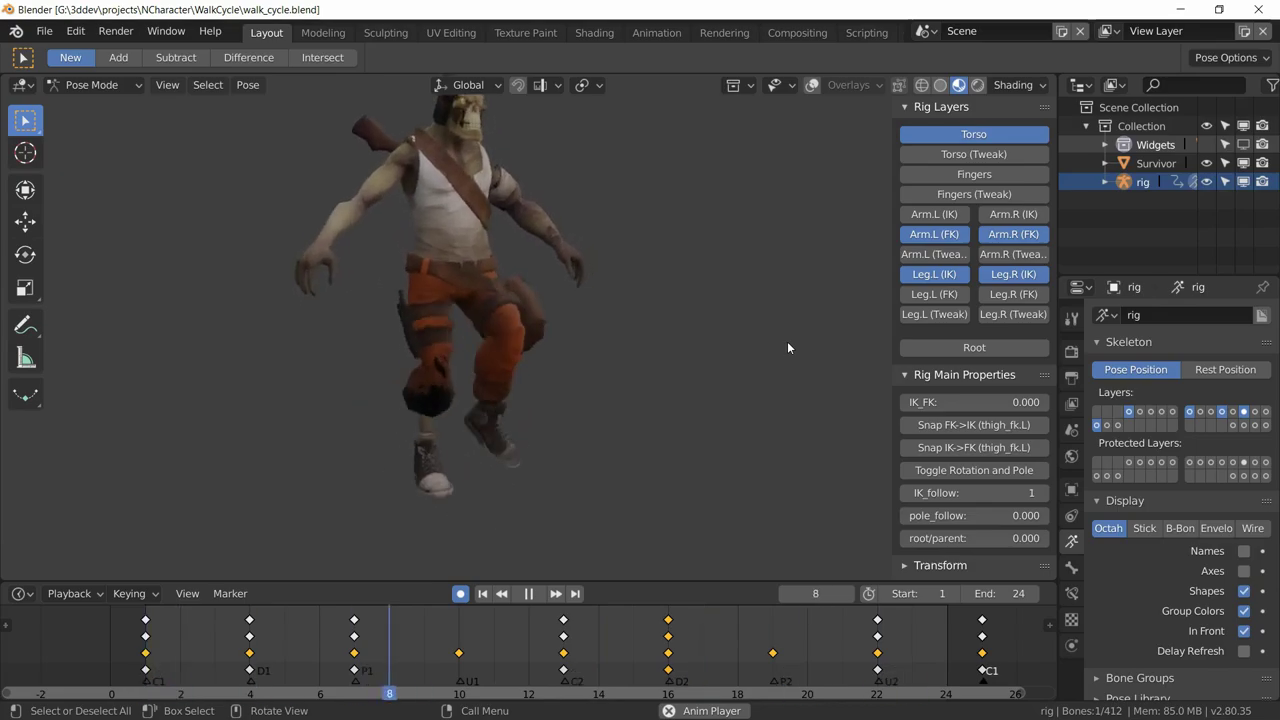
scroll(770, 354, down, 5)
scroll(770, 354, up, 3)
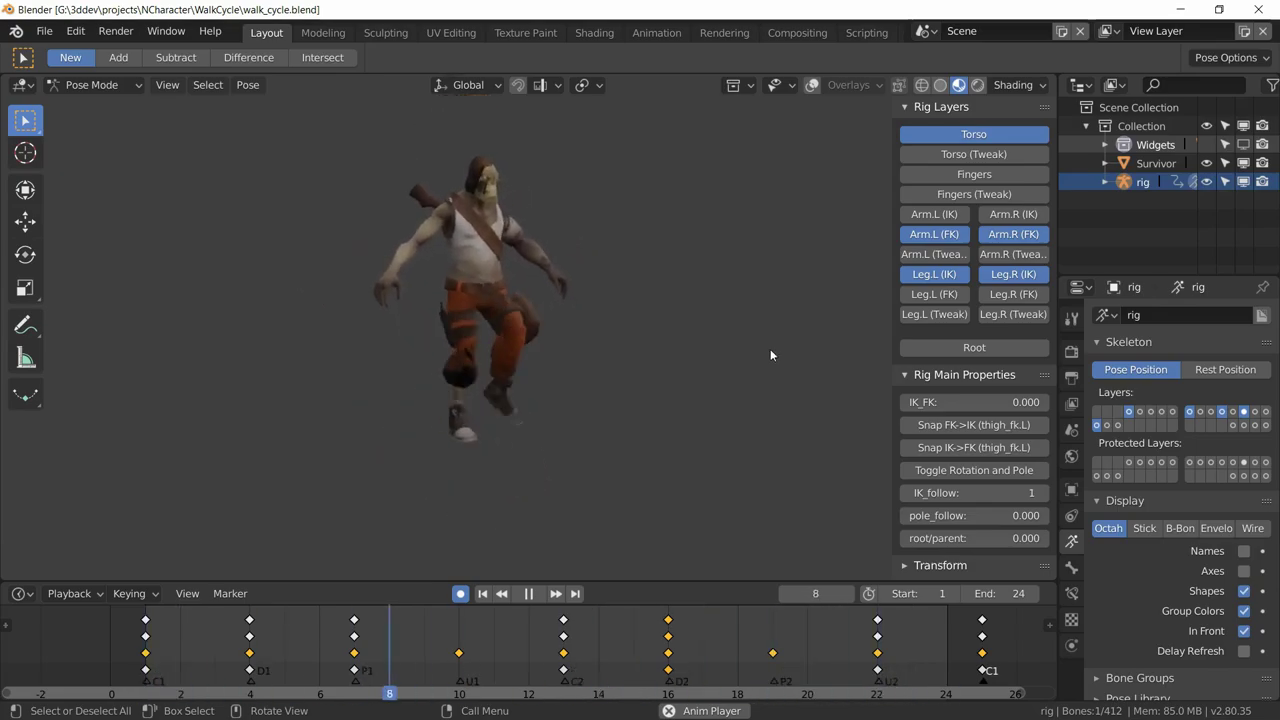